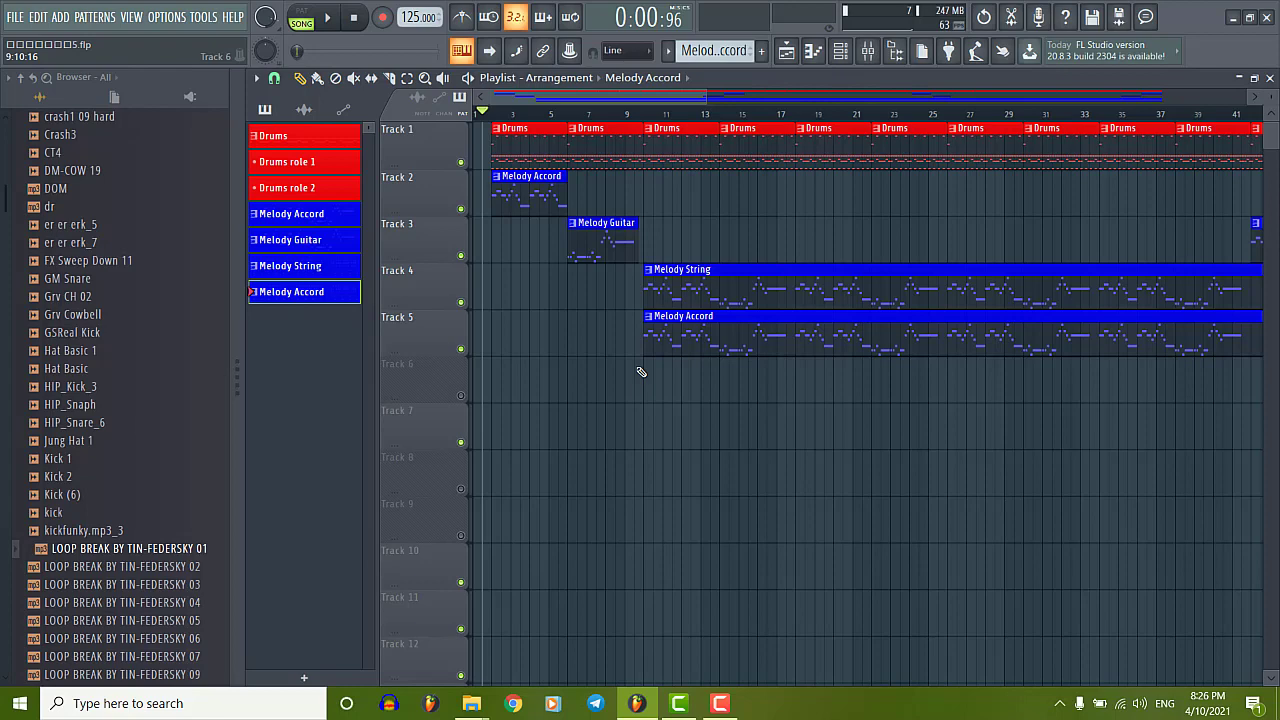
Add a new pattern to the project and name it Chords using the preset name list.
scroll(640, 370, "down", 2)
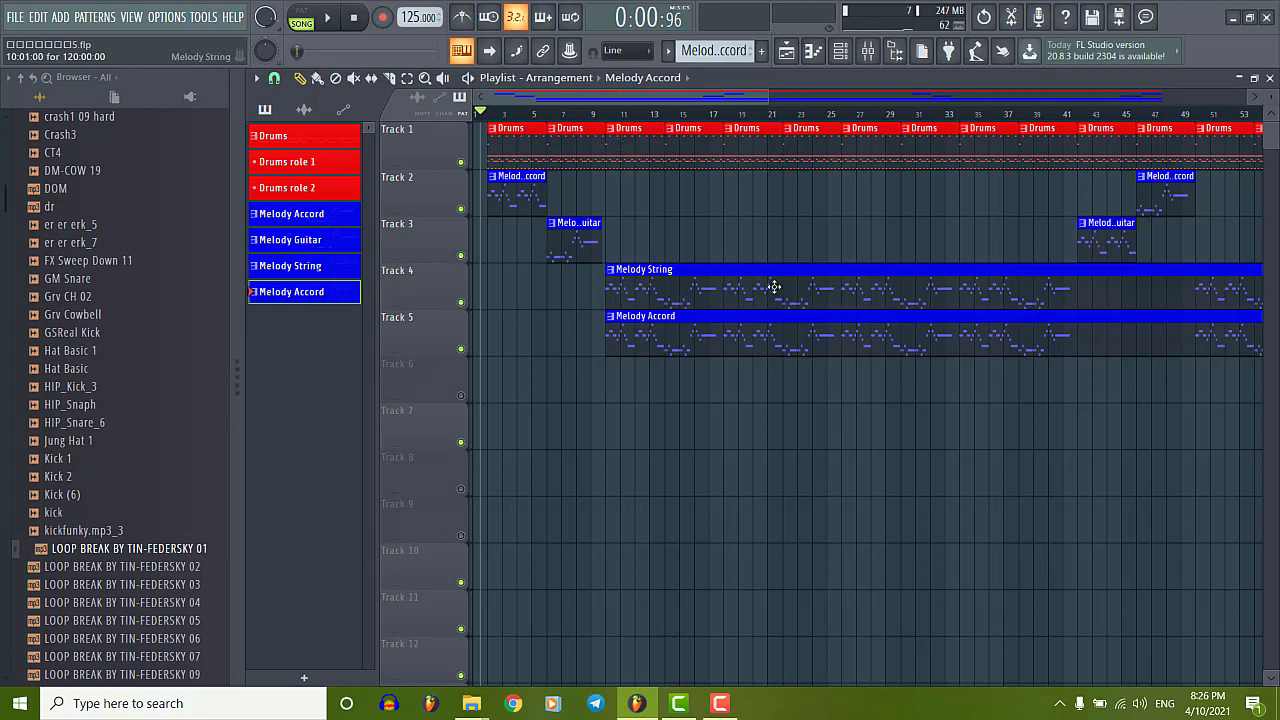
scroll(767, 300, "down", 1)
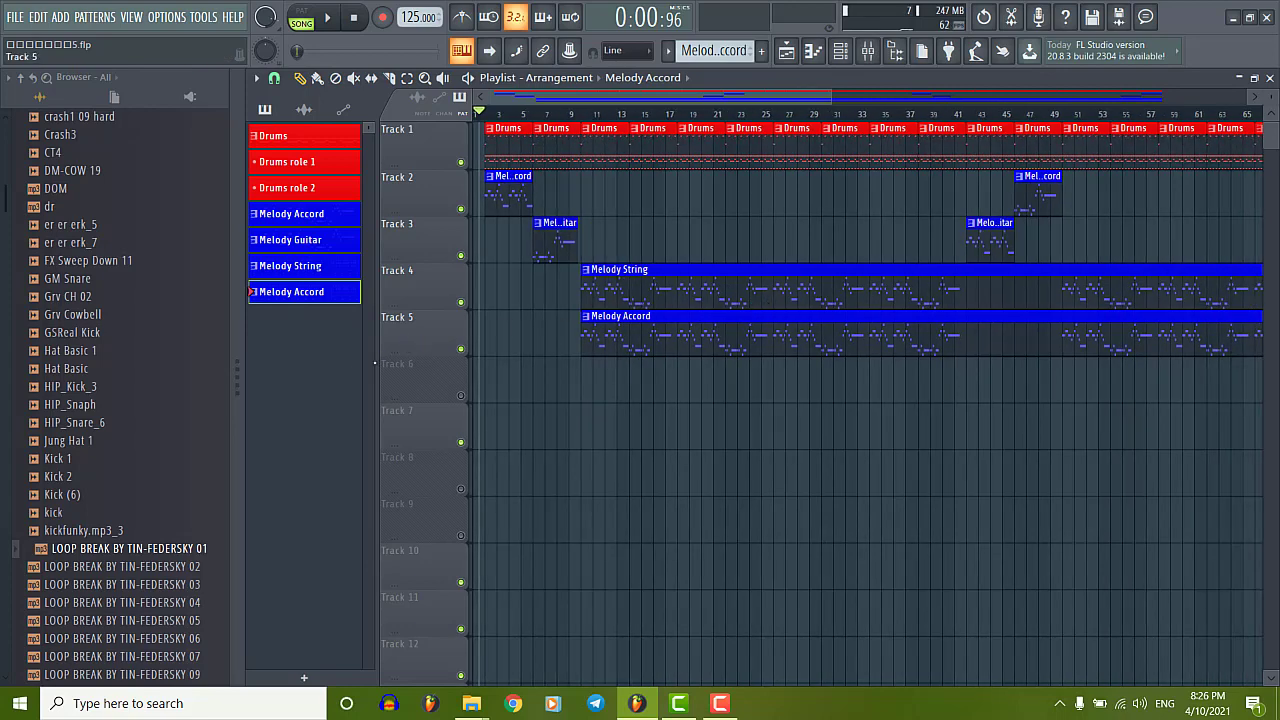
scroll(627, 370, "up", 1)
scroll(581, 112, "left", 1)
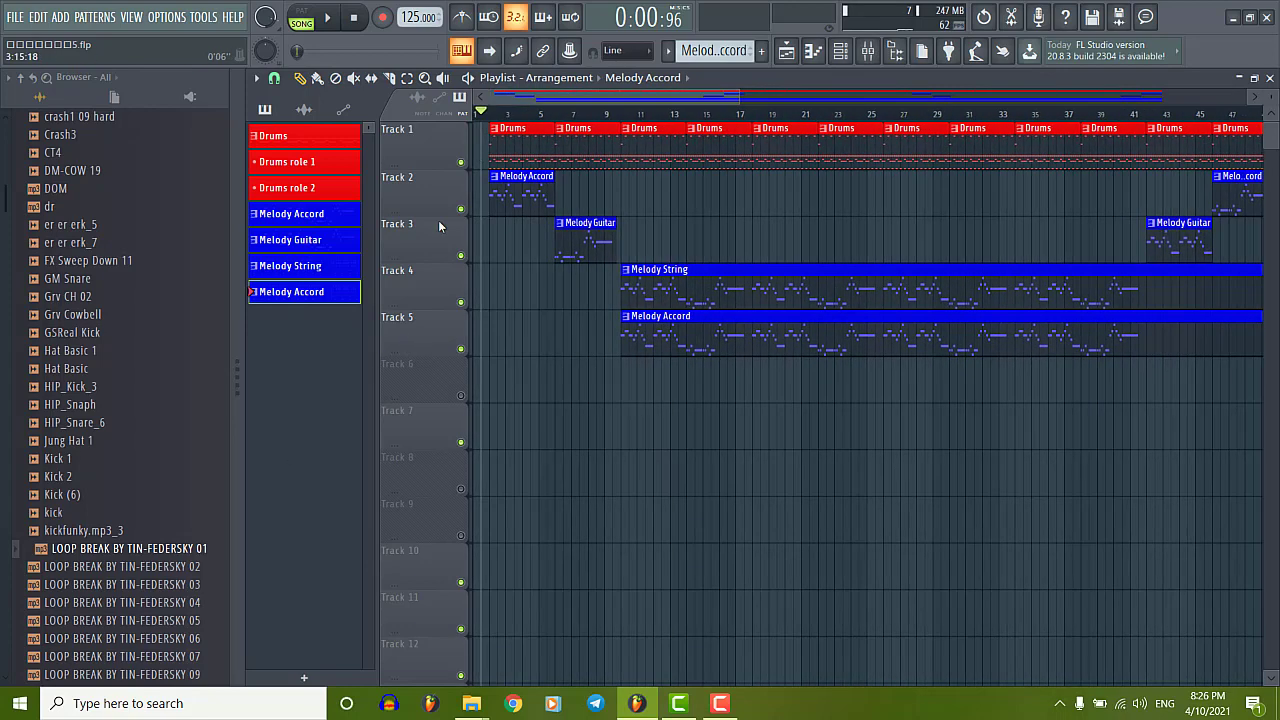
left_click(312, 678)
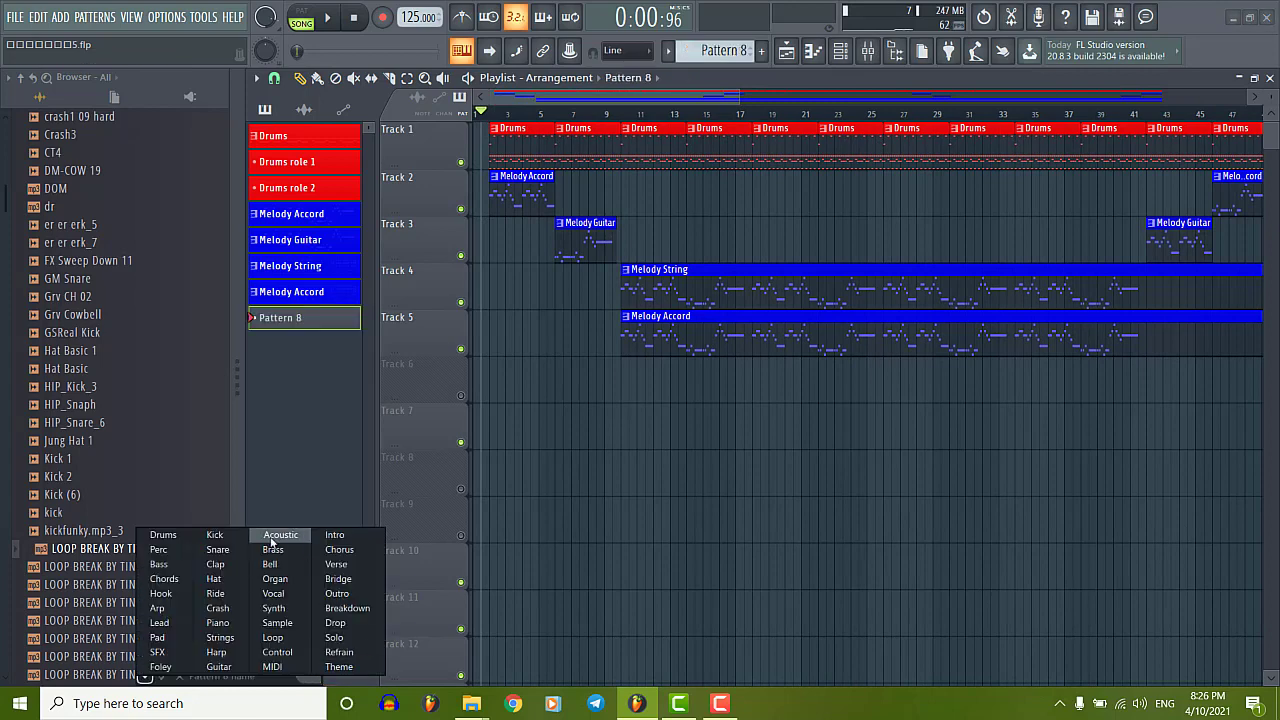
left_click(164, 579)
Pick pure blue (red 0, green 0, blue 255) as the Chords pattern's color.
right_click(316, 321)
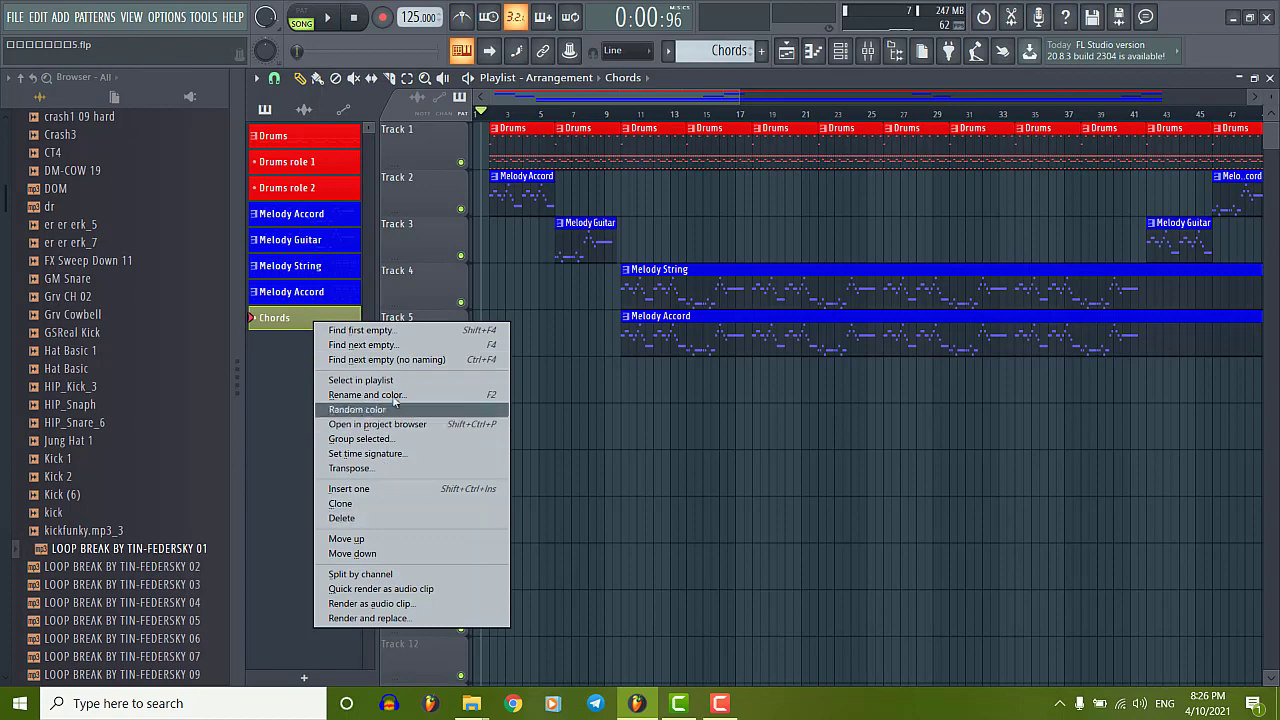
left_click(393, 397)
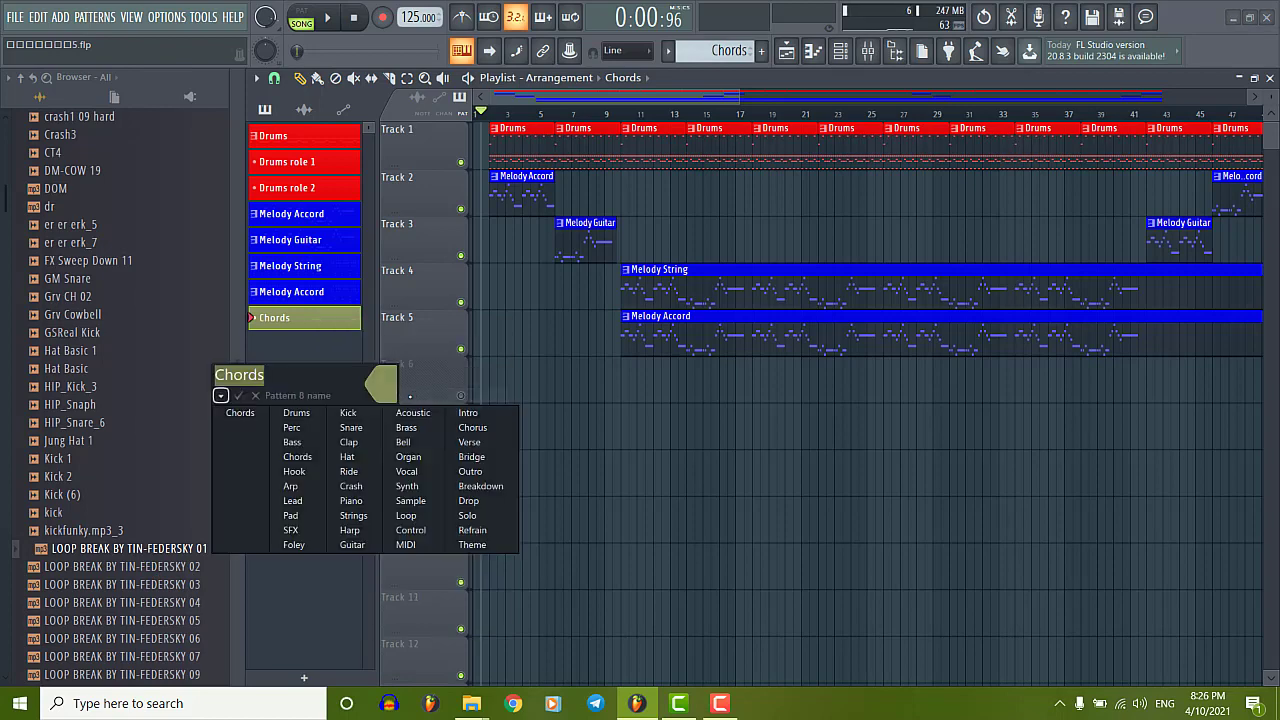
left_click(388, 396)
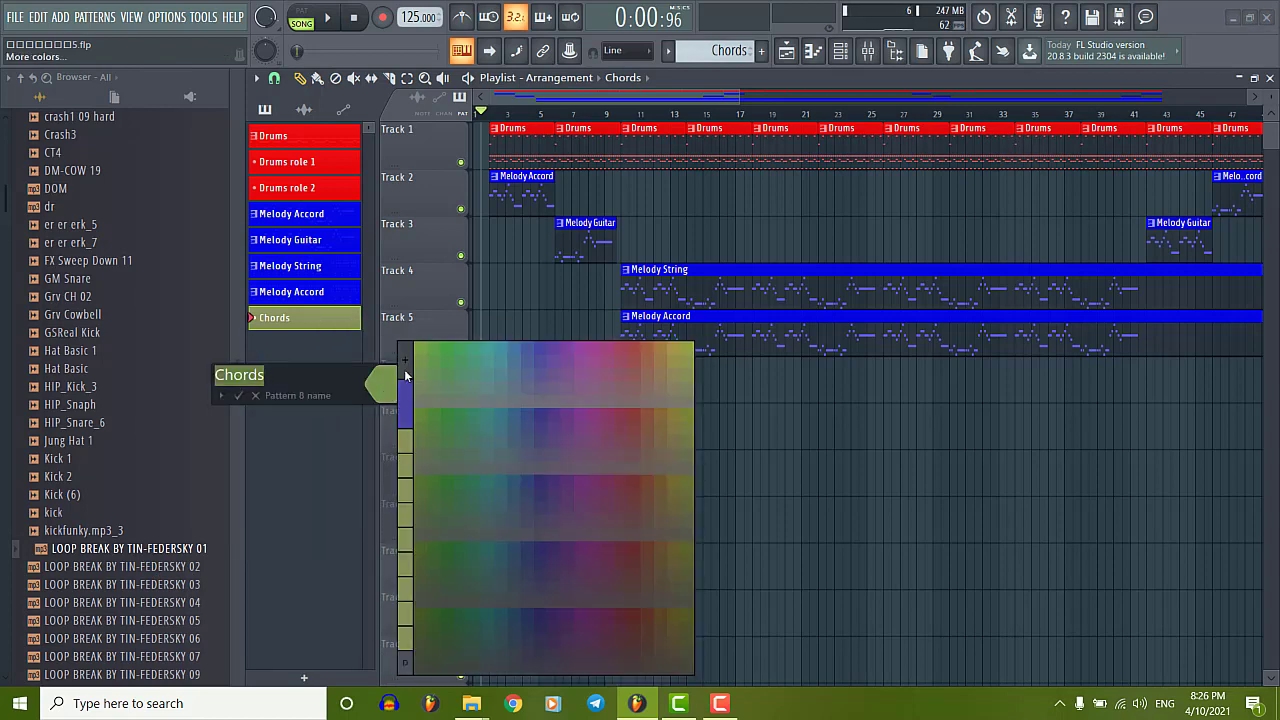
left_click(408, 362)
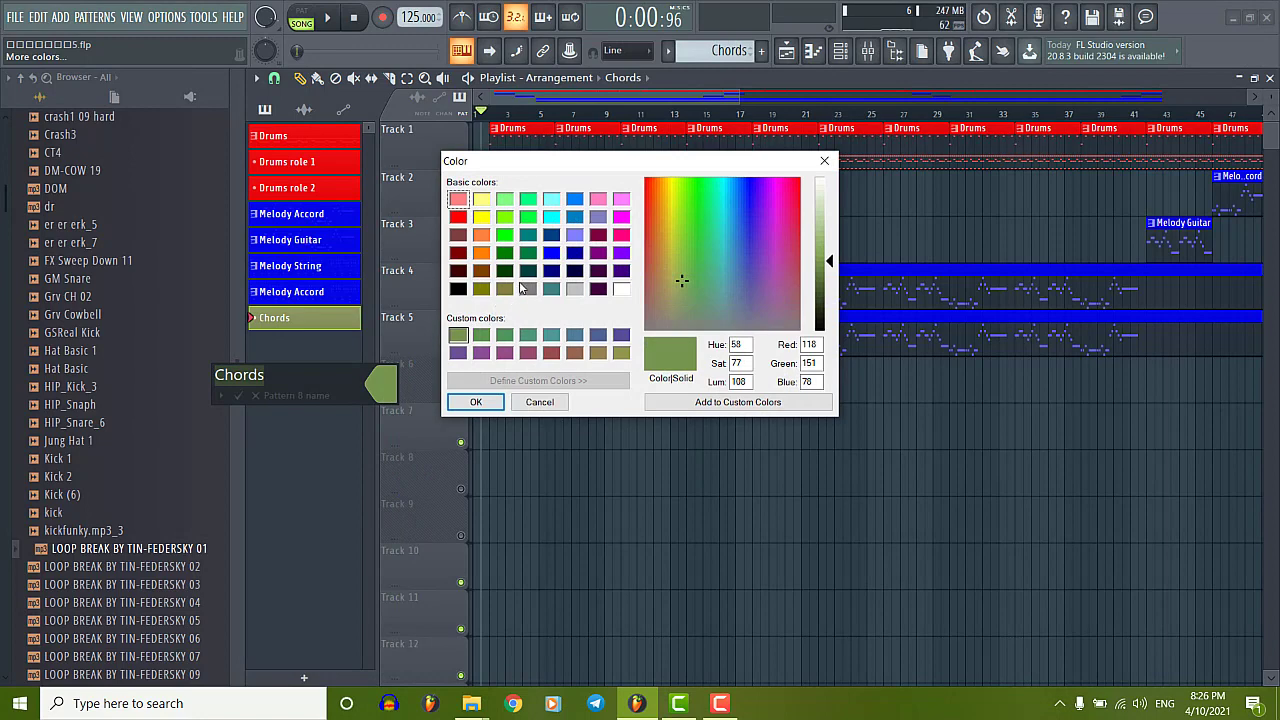
left_click(553, 252)
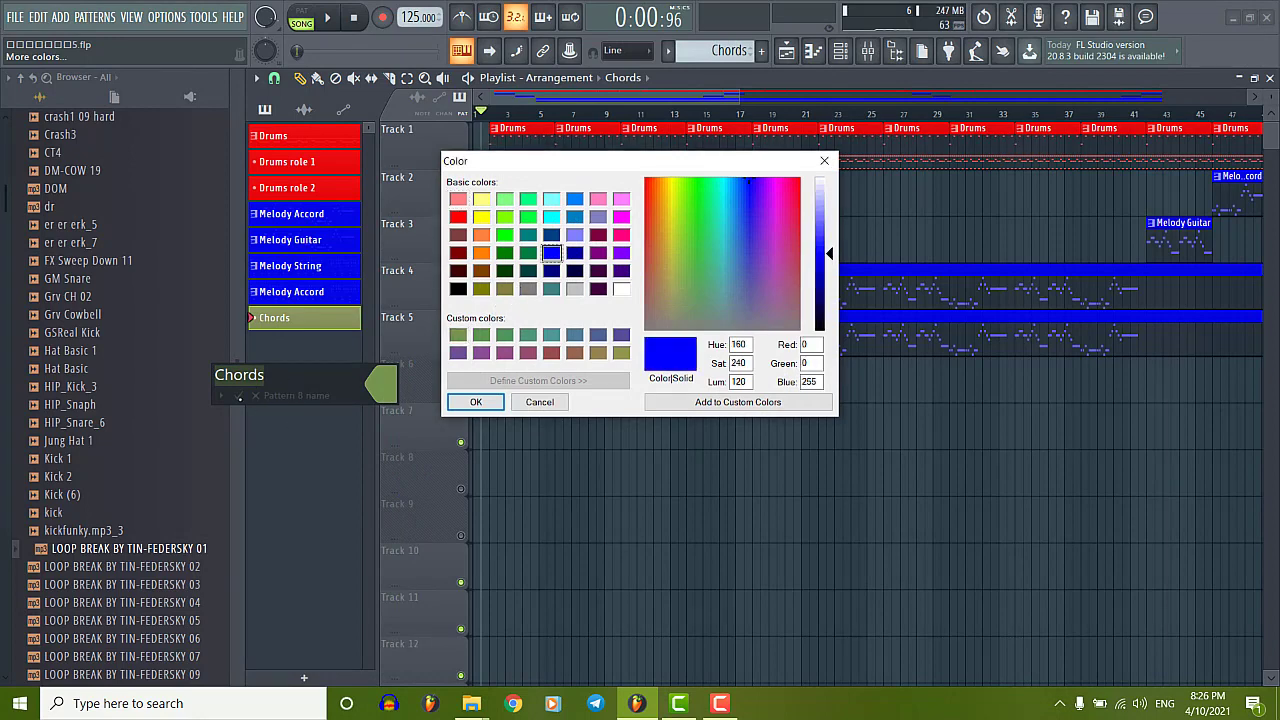
left_click(466, 401)
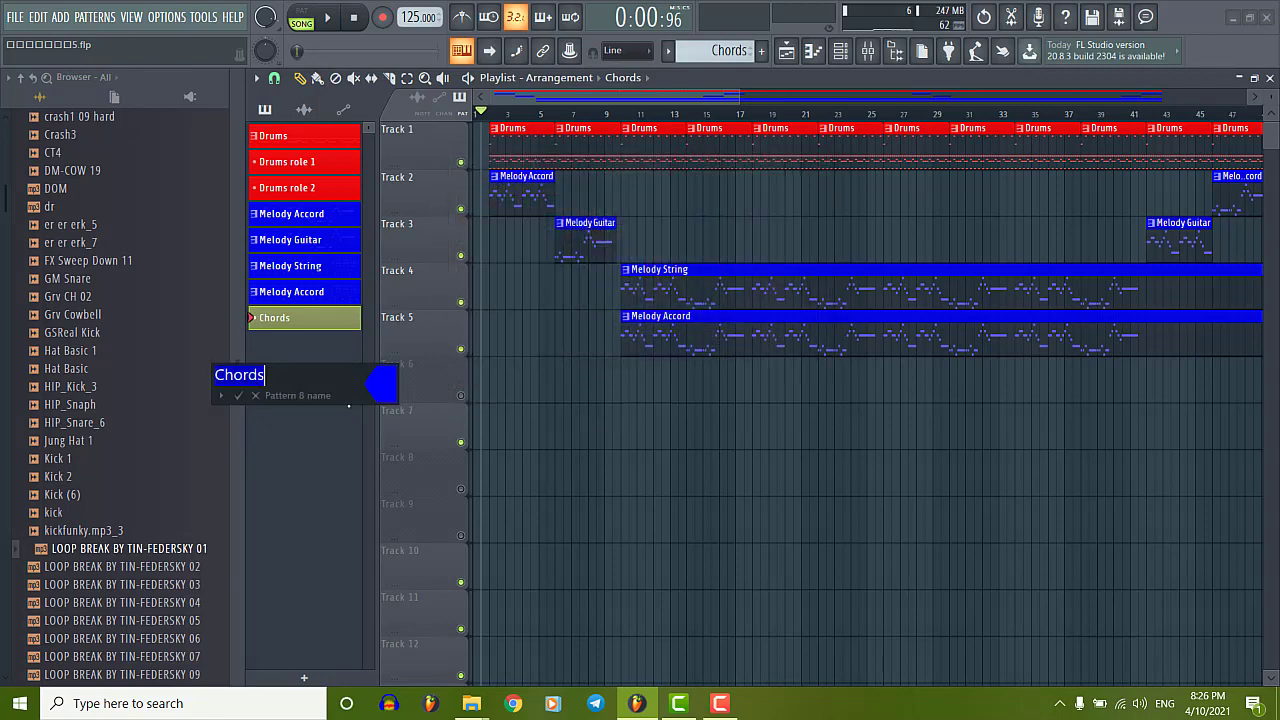
Rename the Chords pattern to Piano Chords and accept the name and color changes.
left_click(303, 380)
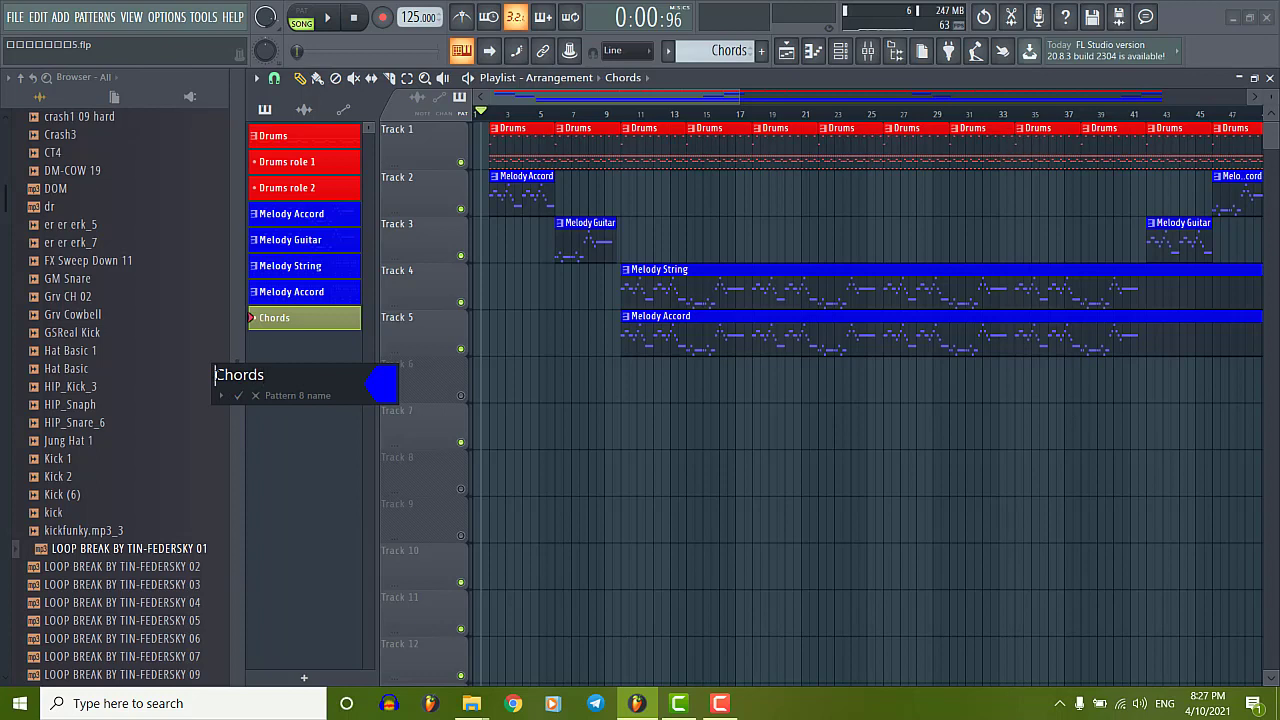
type("Pi")
type("ano")
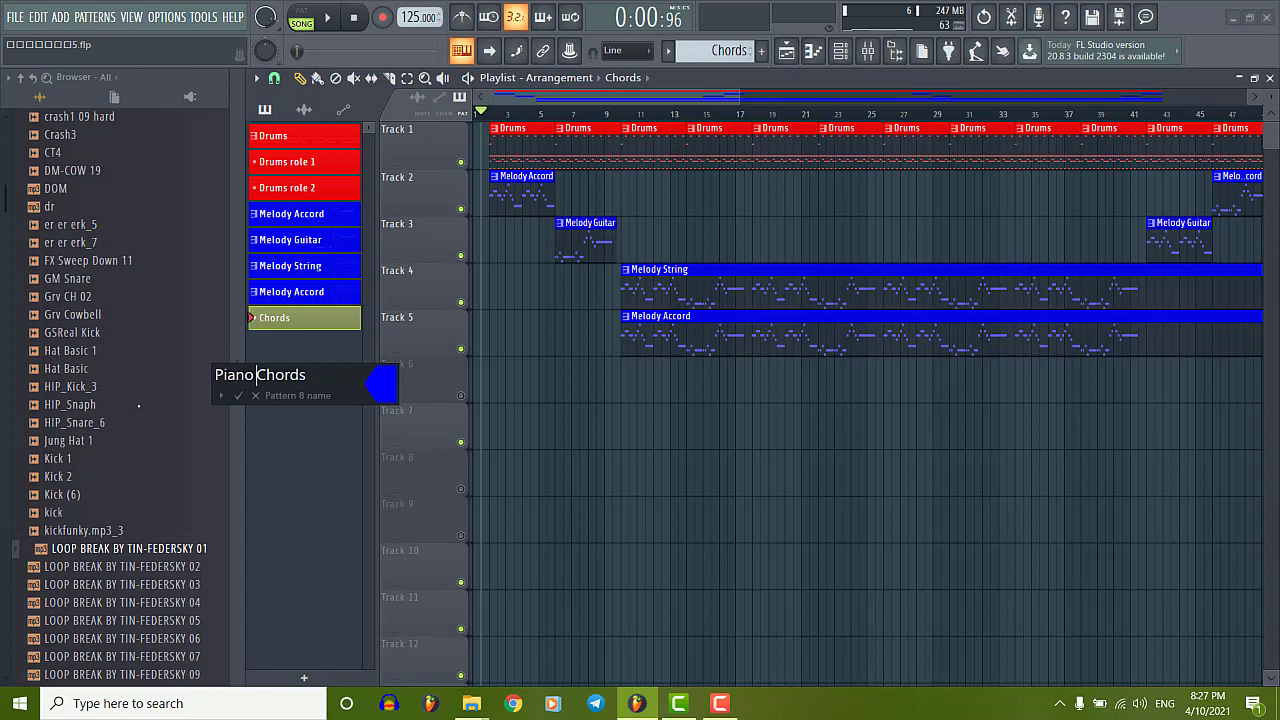
left_click(238, 395)
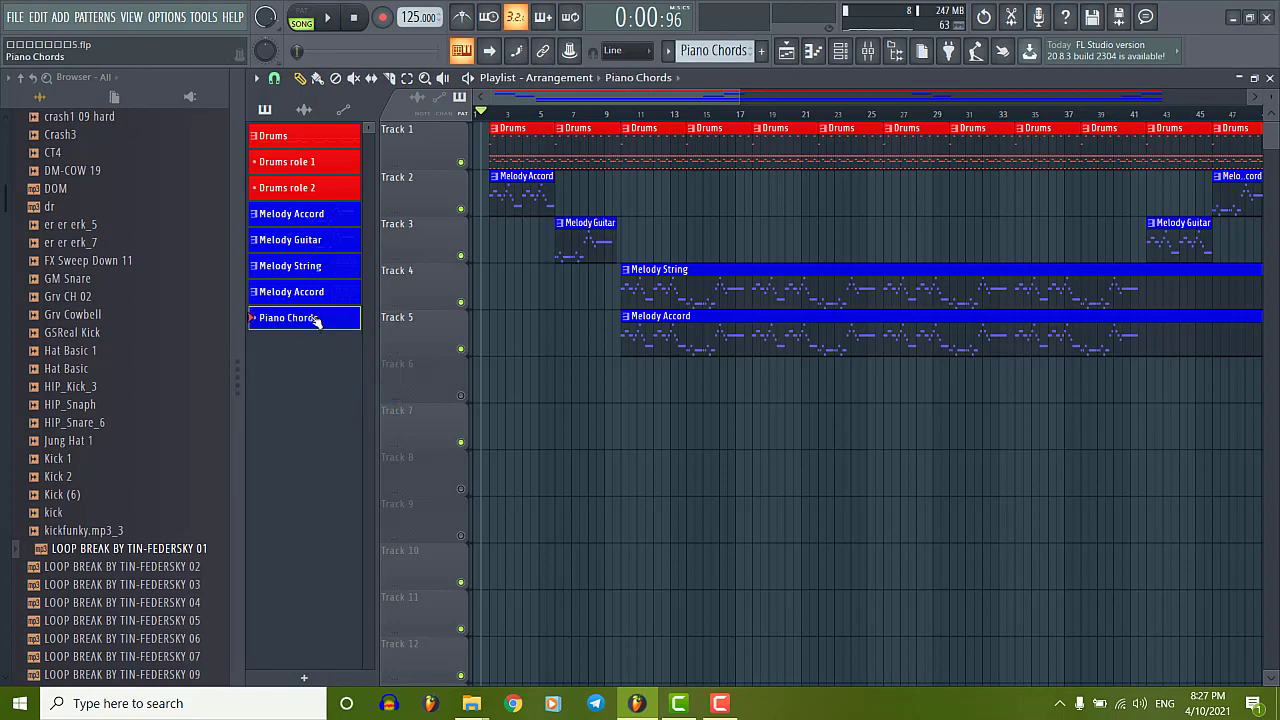
Add a Harmless synthesizer channel to the channel rack for the Piano Chords pattern.
left_click(840, 51)
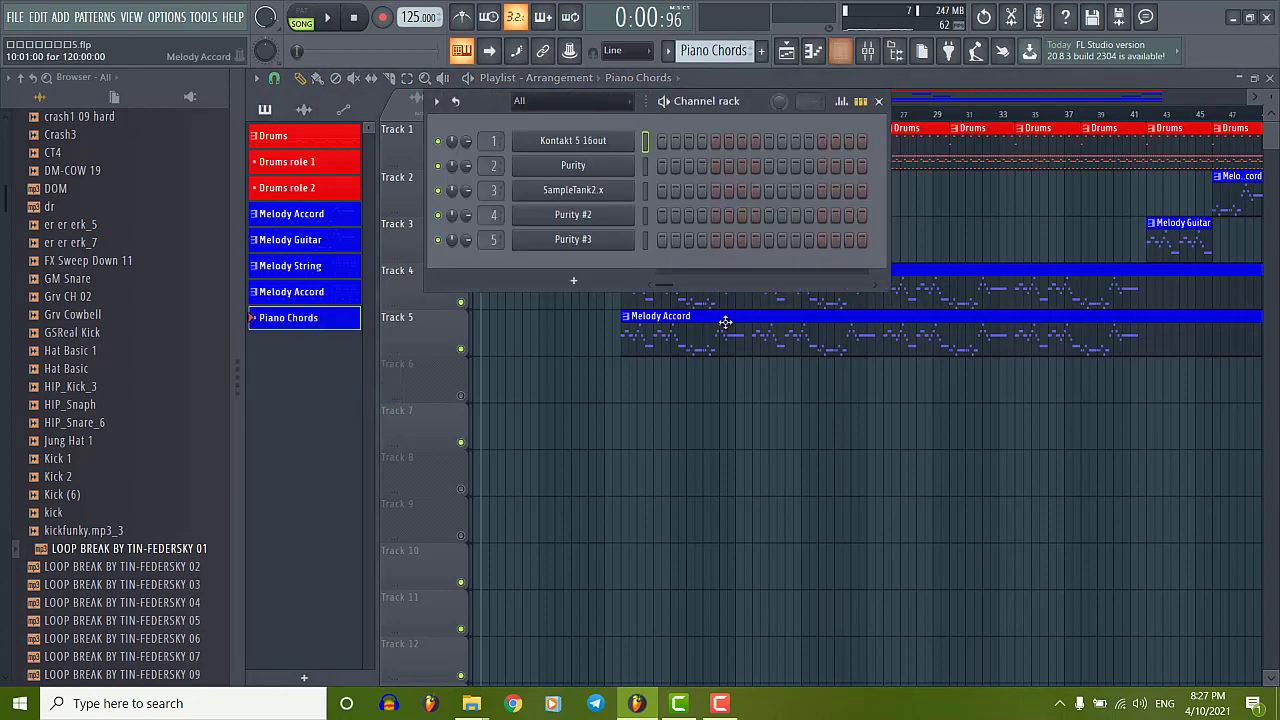
left_click(575, 285)
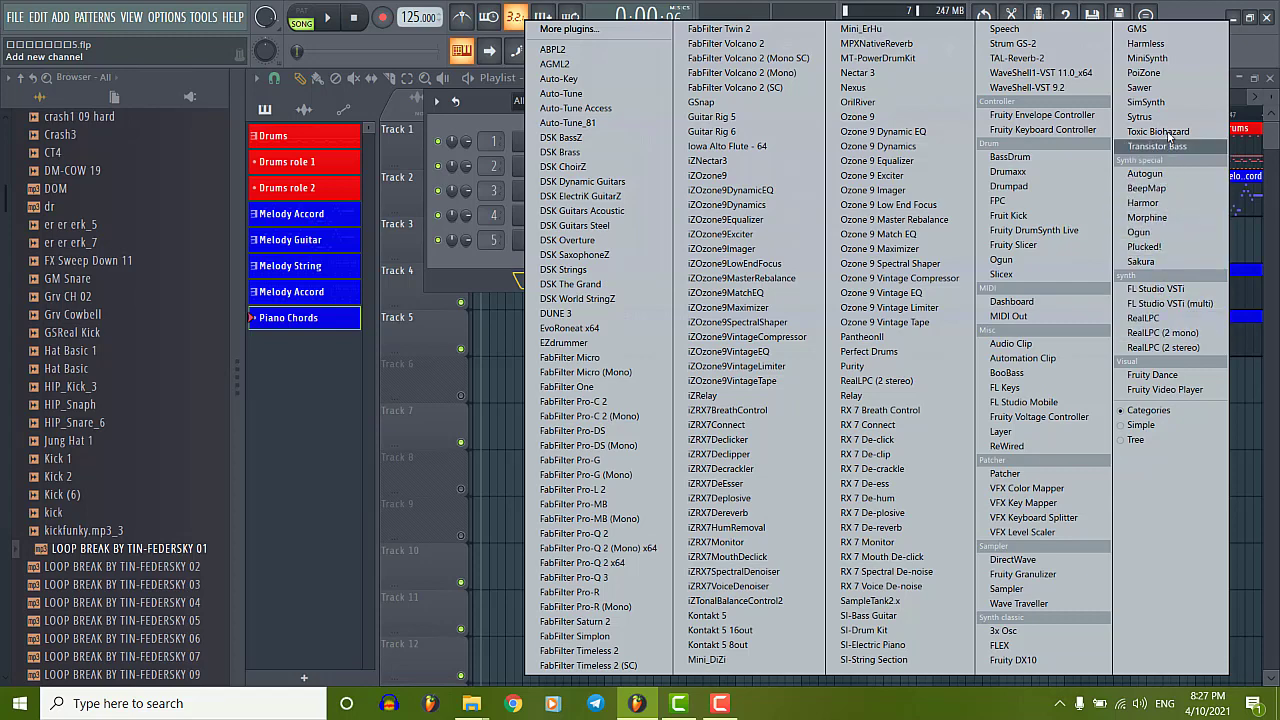
left_click(1147, 44)
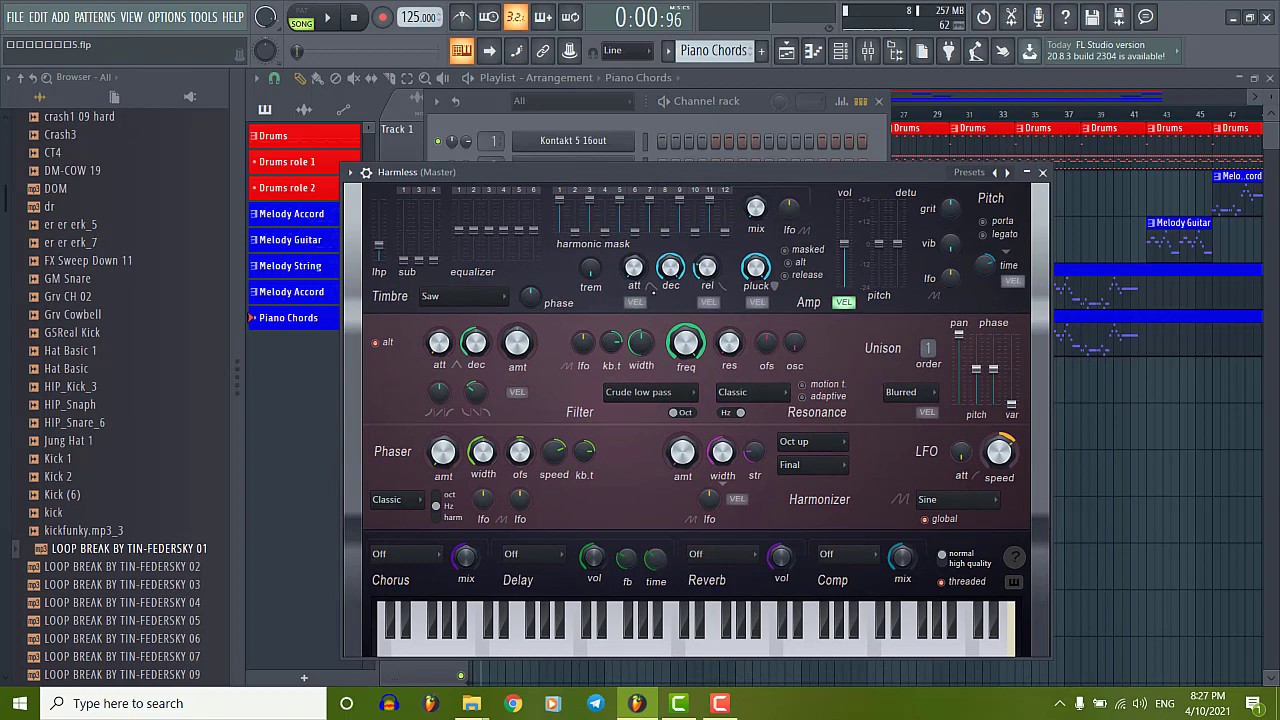
Browse the Harmless presets and load Boulder AG from the Basses category.
left_click(1008, 173)
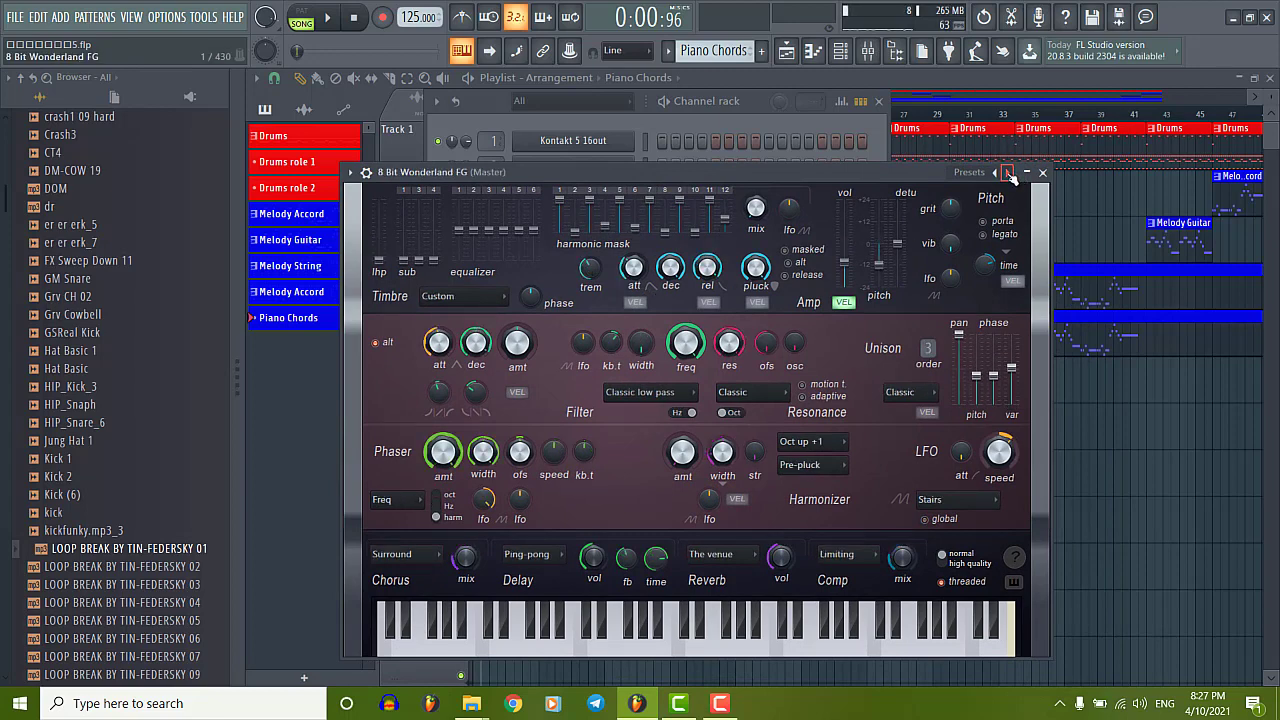
left_click(1008, 173)
left_click(1008, 173)
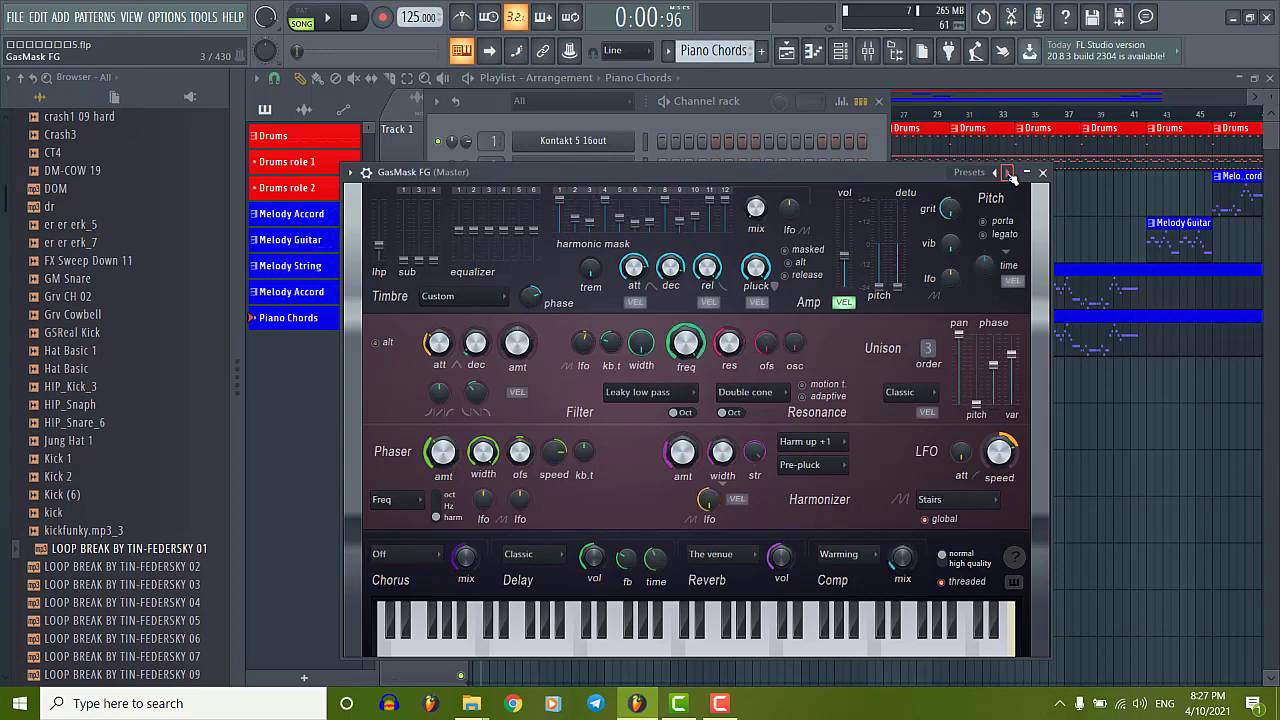
left_click(1008, 173)
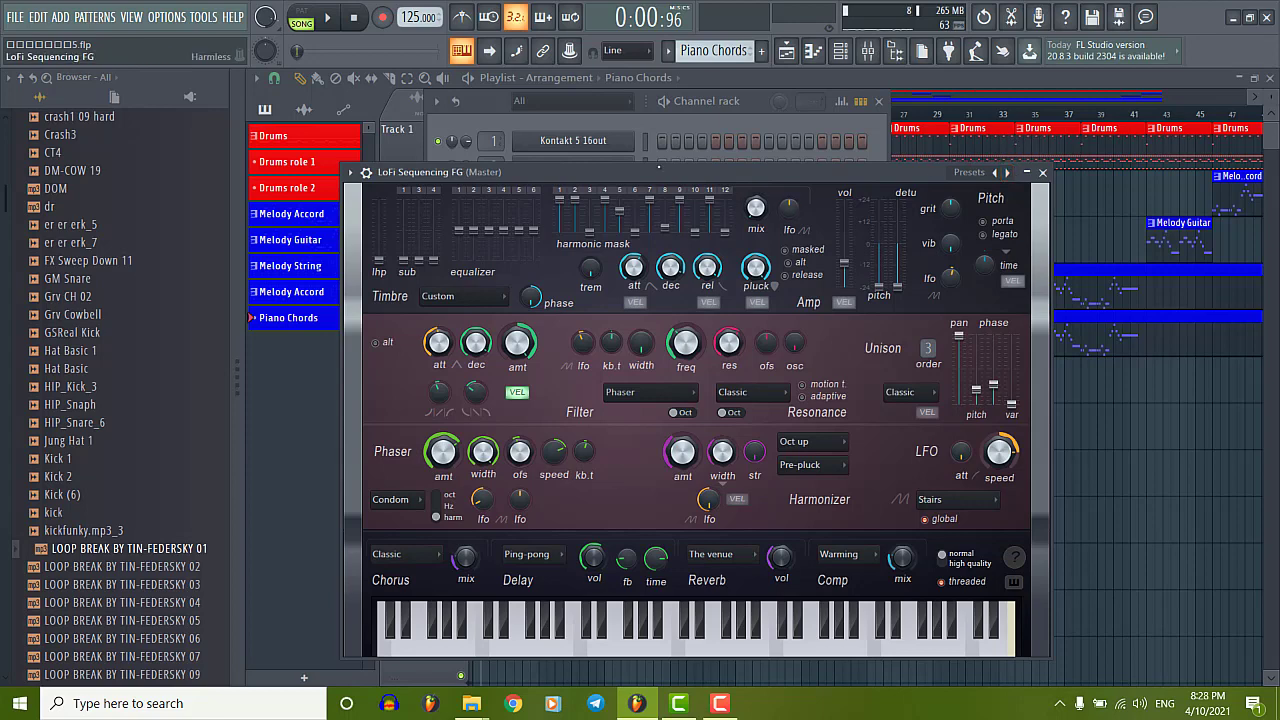
left_click(1008, 173)
right_click(1008, 173)
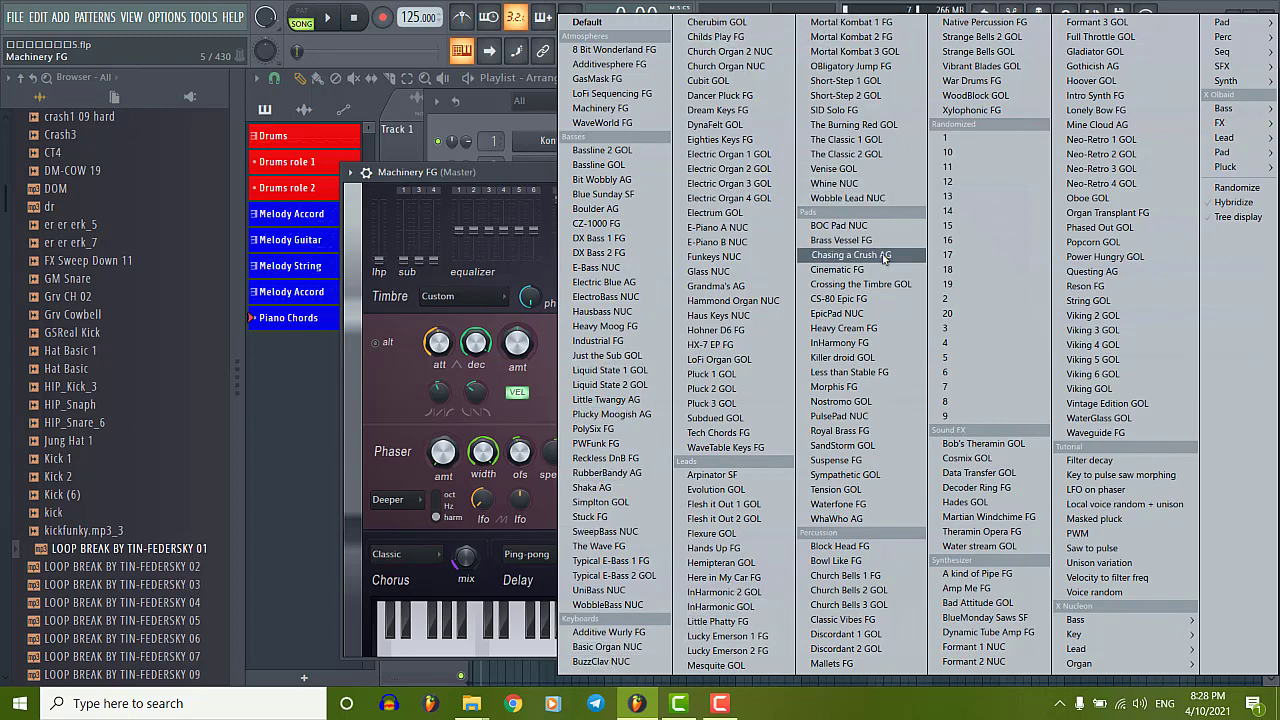
left_click(600, 210)
Audition the Boulder AG sound with several low and high notes, and close the Harmless window.
left_click(706, 650)
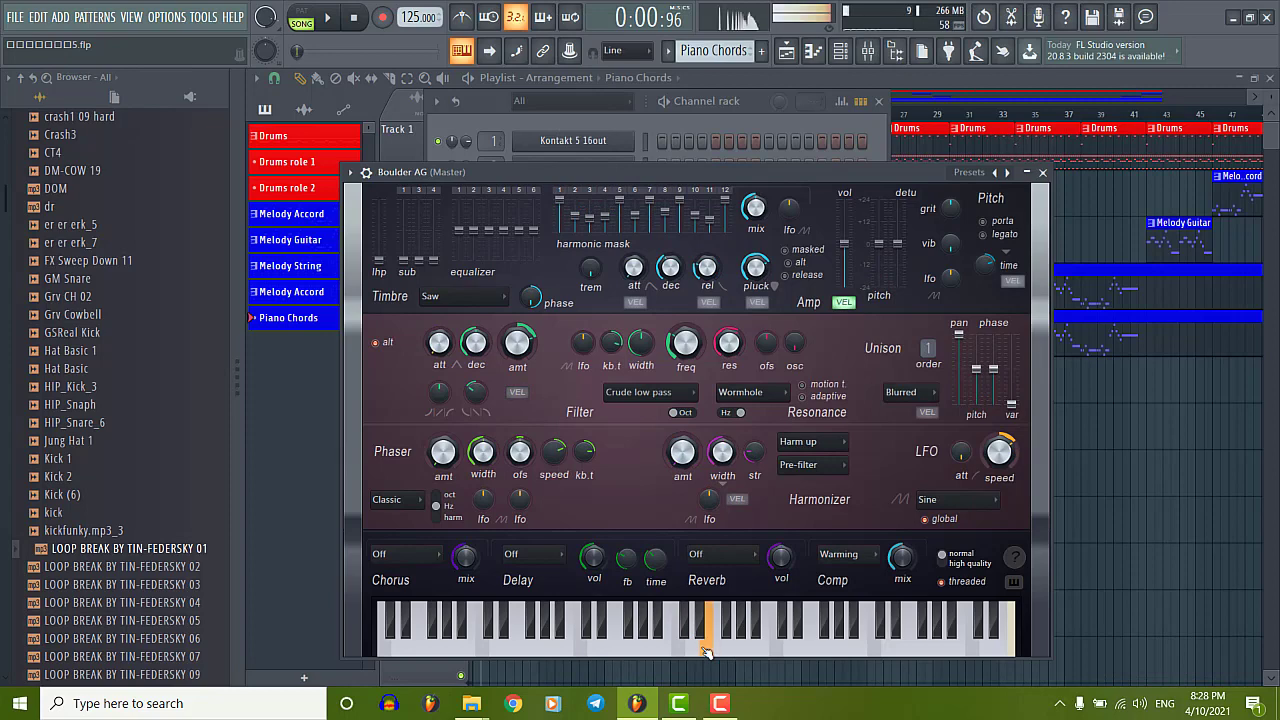
left_click(904, 650)
left_click(929, 650)
left_click(890, 650)
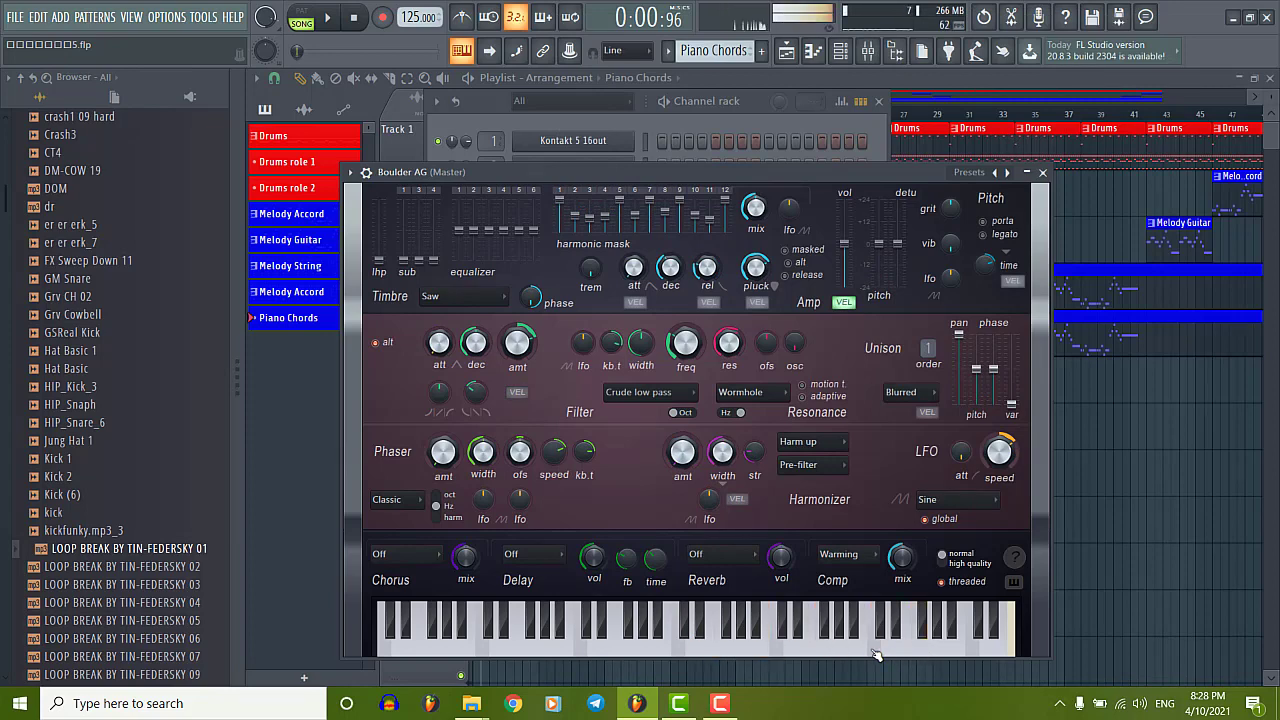
left_click(703, 645)
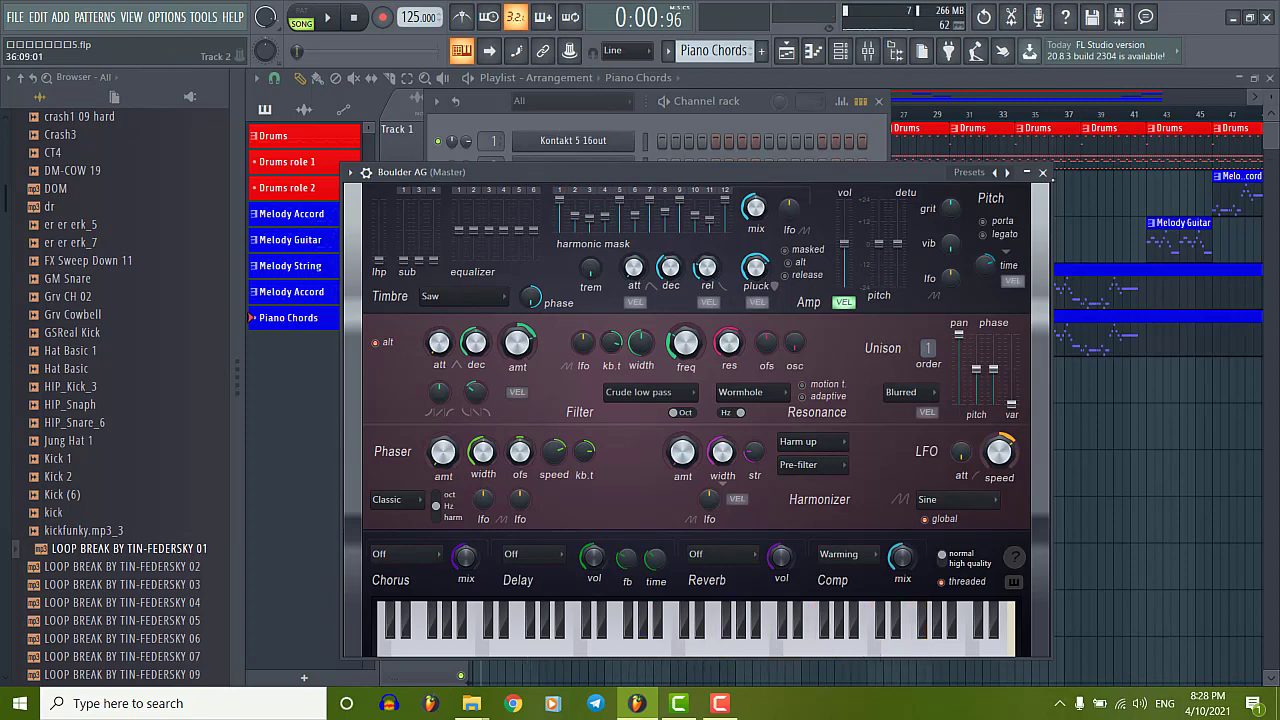
left_click(1043, 172)
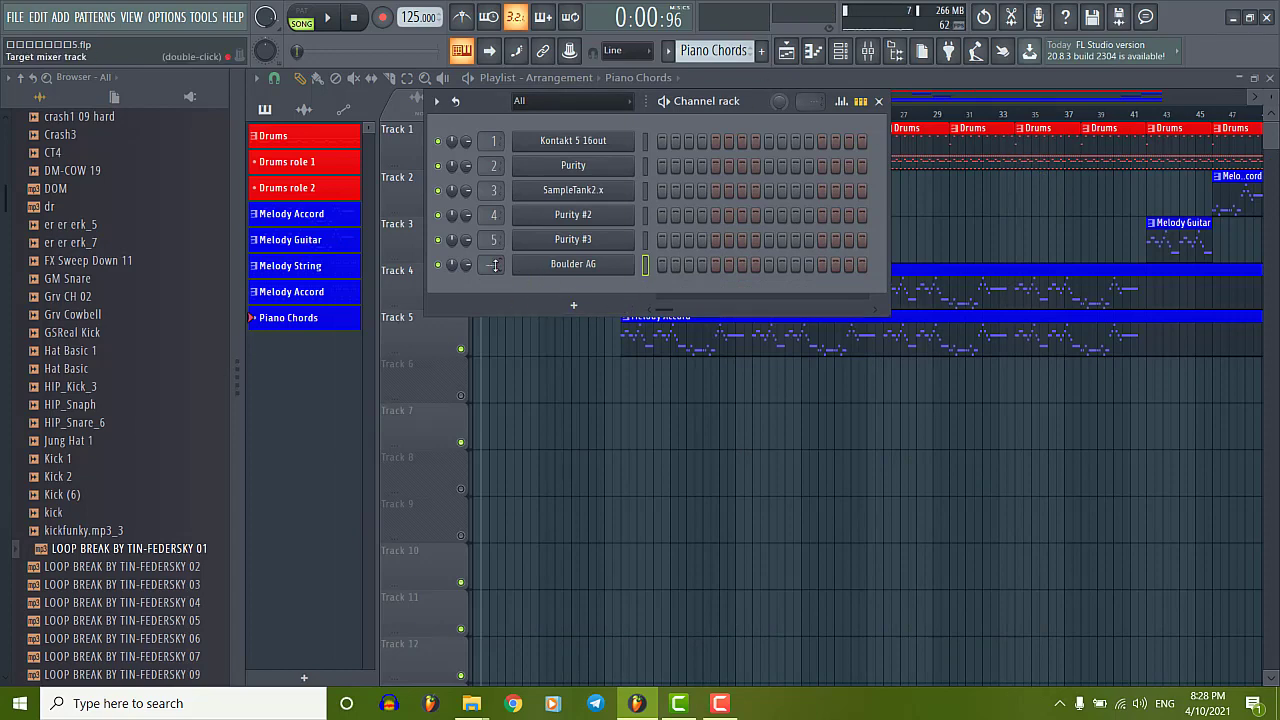
Route the Boulder AG channel to mixer track 6, and clear the mixer and channel rack off the playlist.
scroll(495, 265, "up", 3)
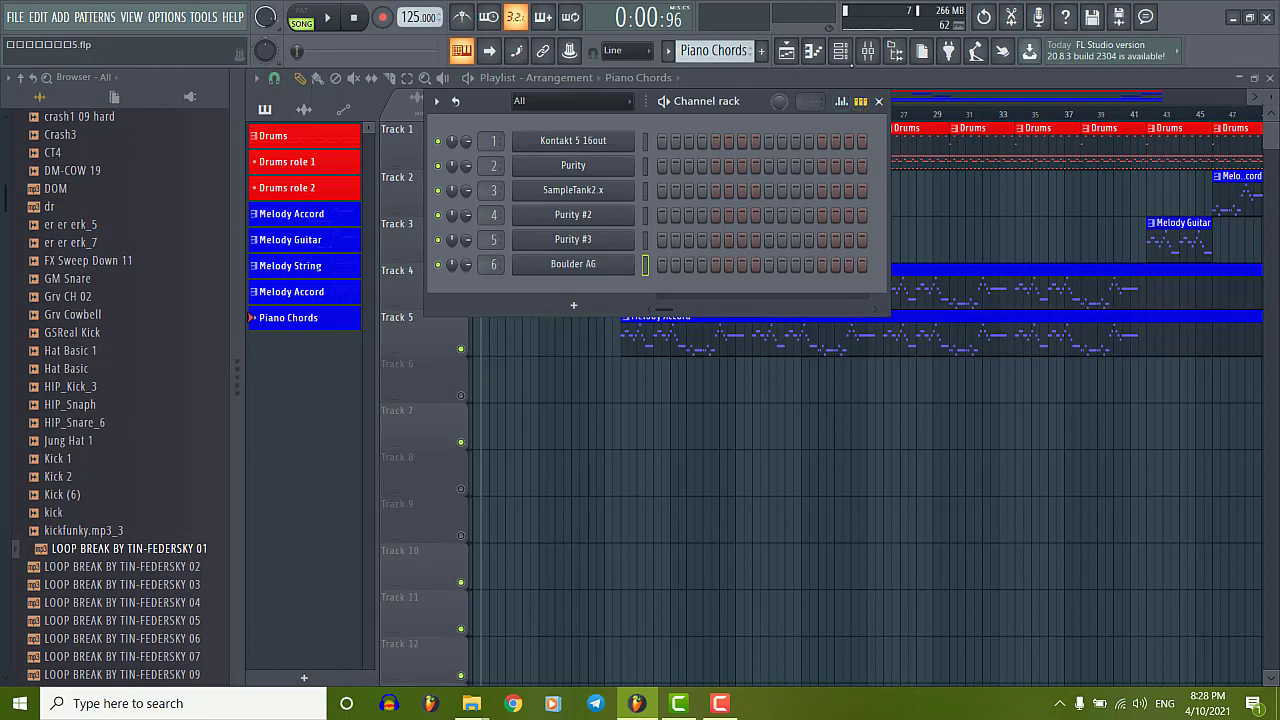
left_click(868, 53)
left_click_drag(671, 194, 673, 358)
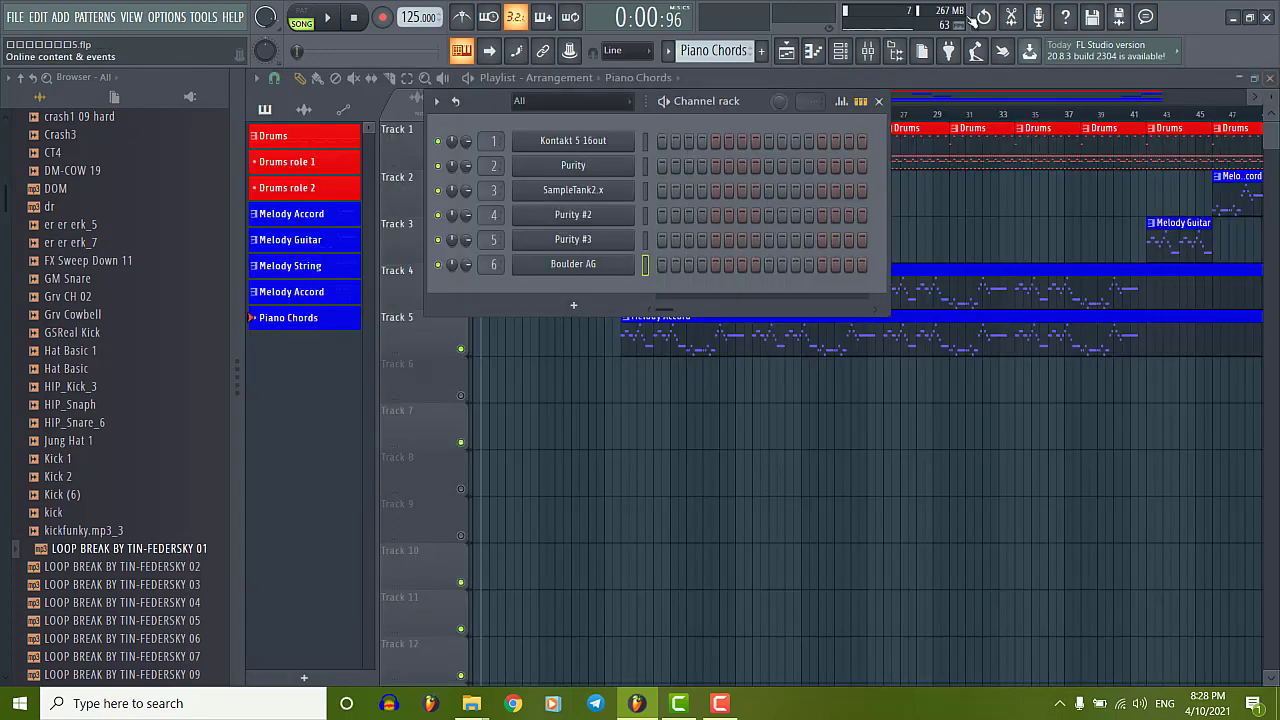
left_click(1270, 77)
left_click_drag(686, 117, 710, 306)
left_click(903, 290)
Place a Piano Chords clip about 35 bars long on Track 6, starting at bar 1.
left_click_drag(300, 318, 520, 366)
left_click_drag(786, 386, 1088, 380)
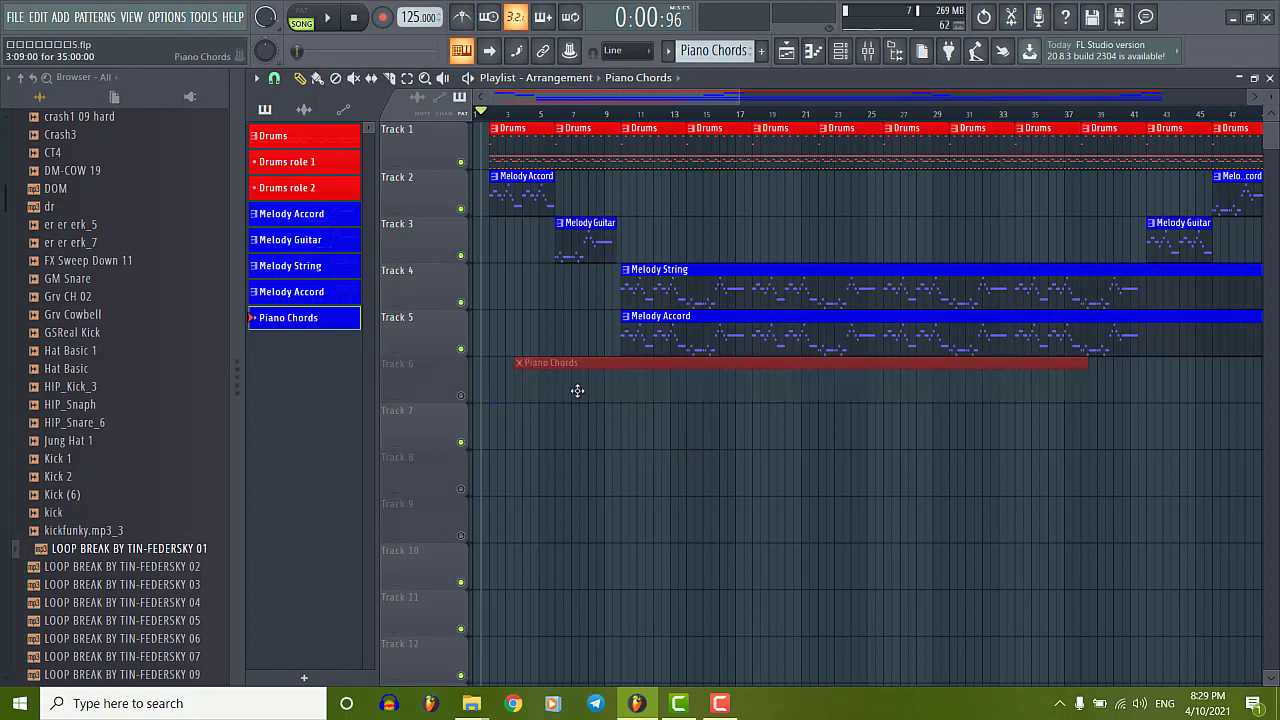
left_click_drag(578, 389, 460, 382)
Copy the Purity channel's notes from the Melody Accord pattern used on Track 2.
scroll(551, 385, "up", 1, "ctrl")
scroll(556, 387, "up", 3, "ctrl")
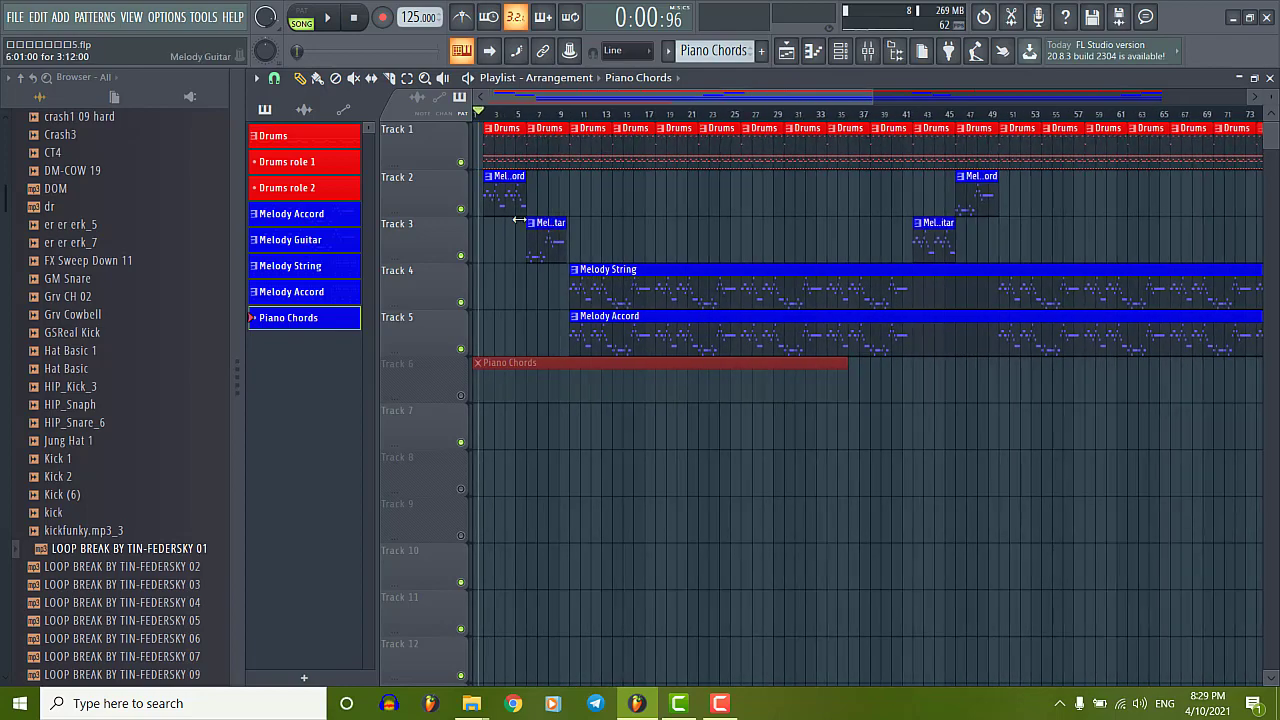
scroll(518, 282, "down", 1, "ctrl")
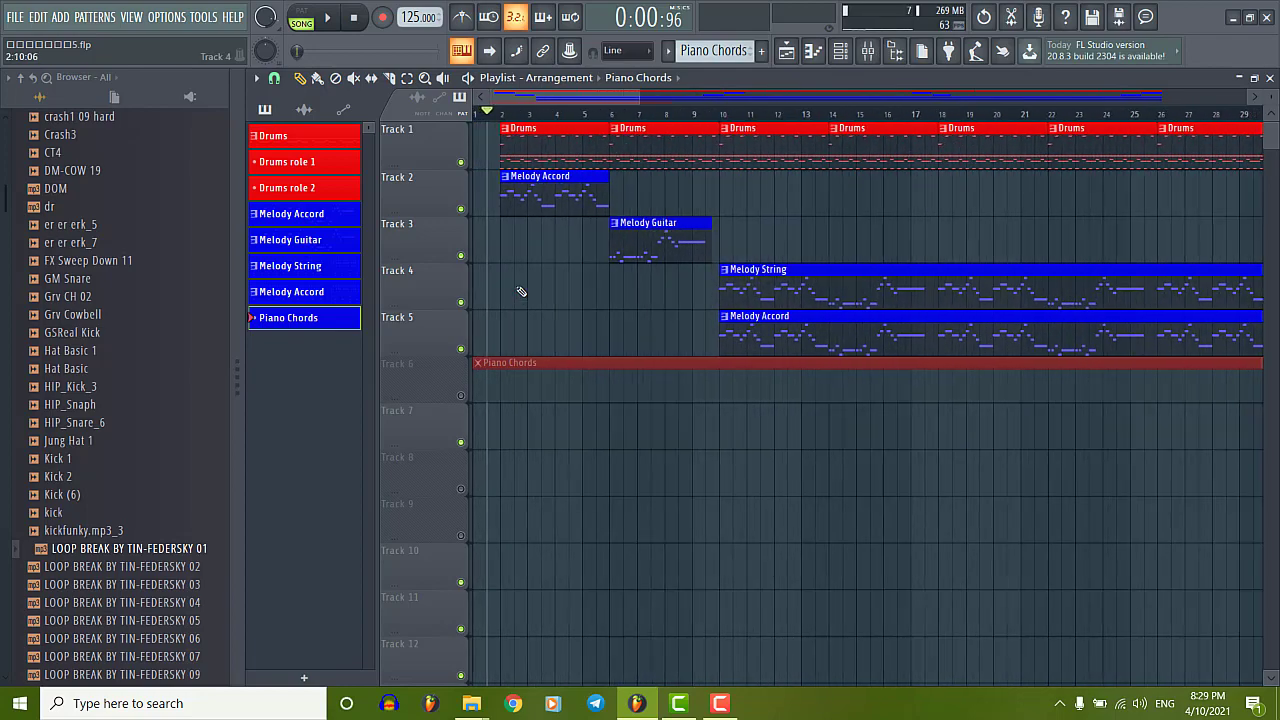
left_click(535, 198)
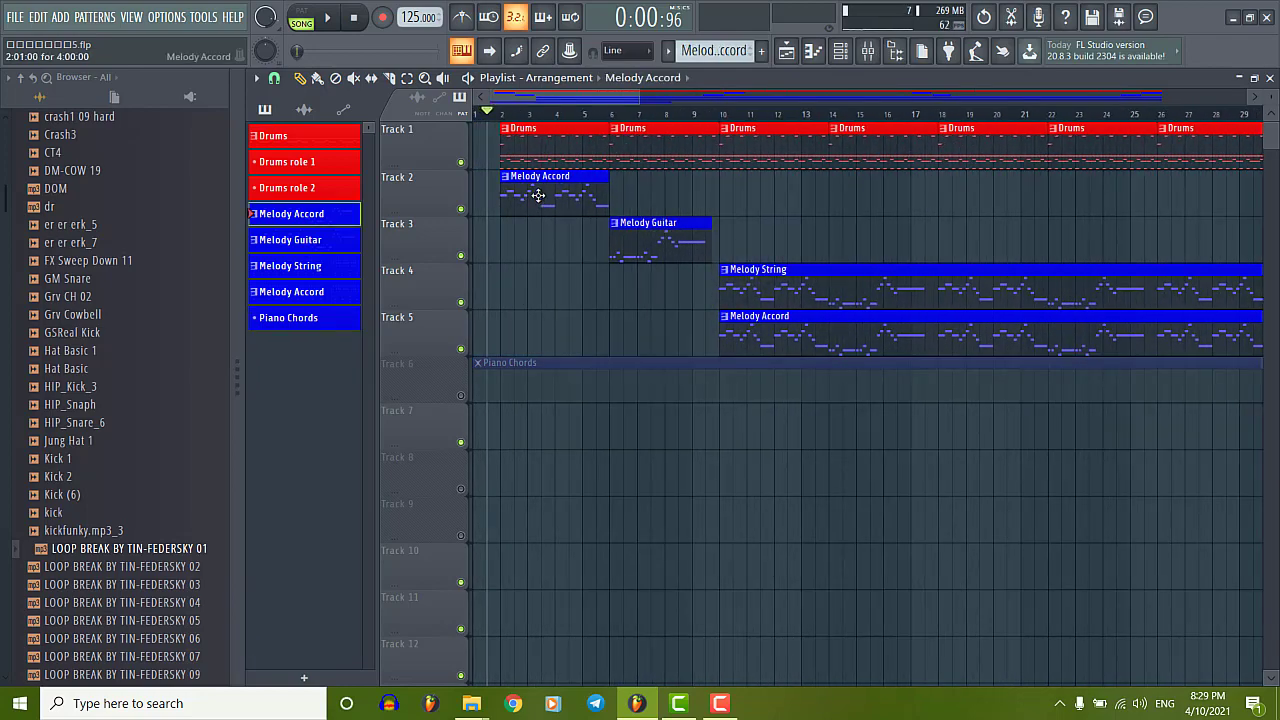
left_click(840, 51)
right_click(660, 345)
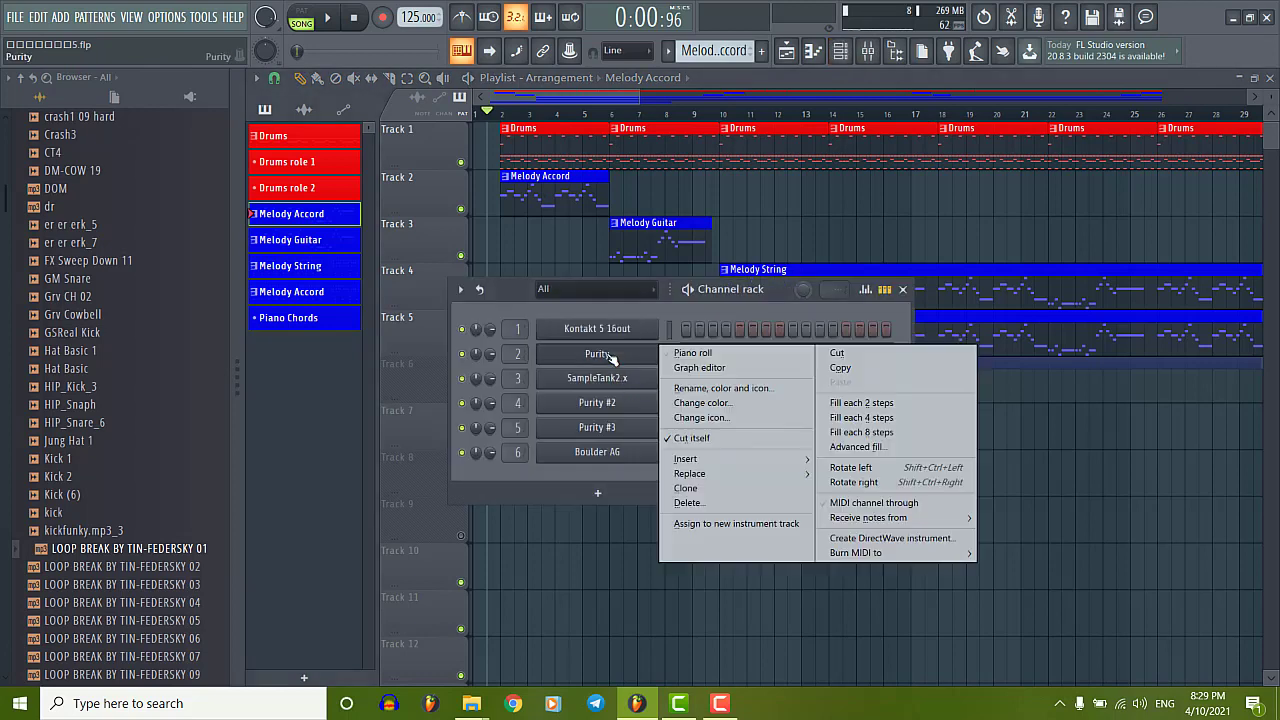
left_click(840, 366)
left_click(902, 290)
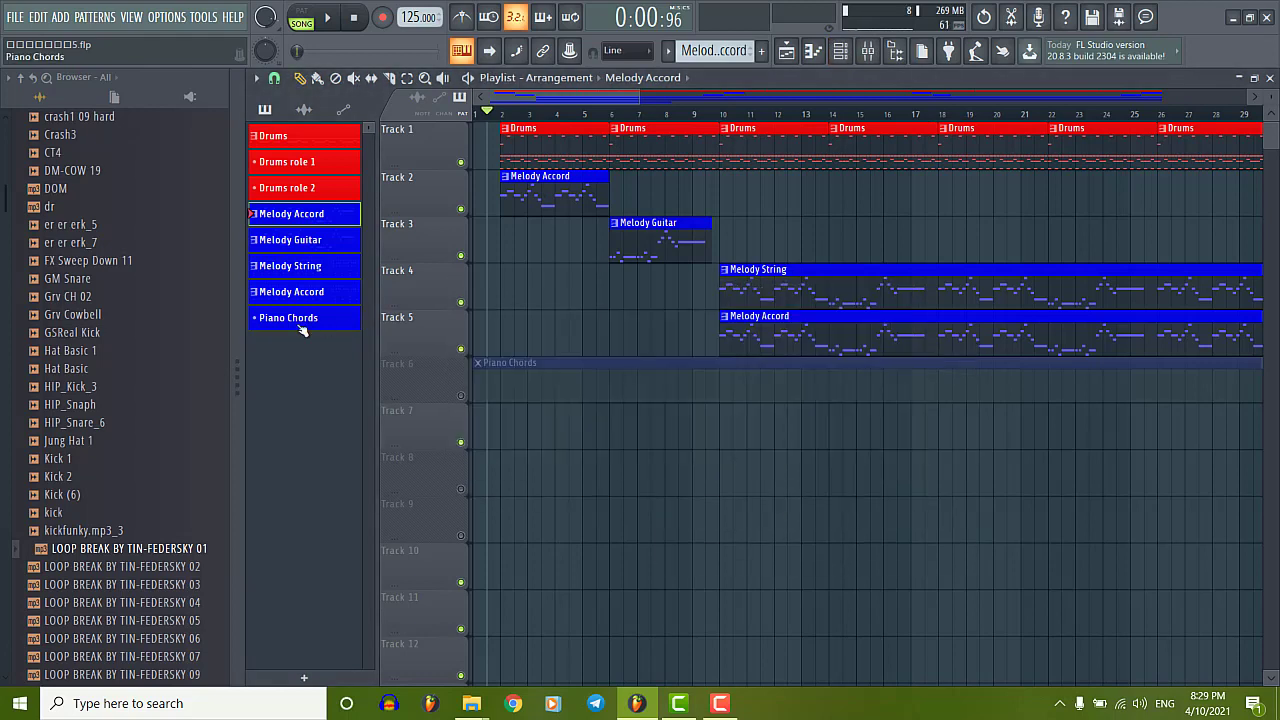
Unmute Track 6 and paste the copied notes into the Boulder AG channel of the Piano Chords pattern.
left_click(300, 320)
left_click(470, 385)
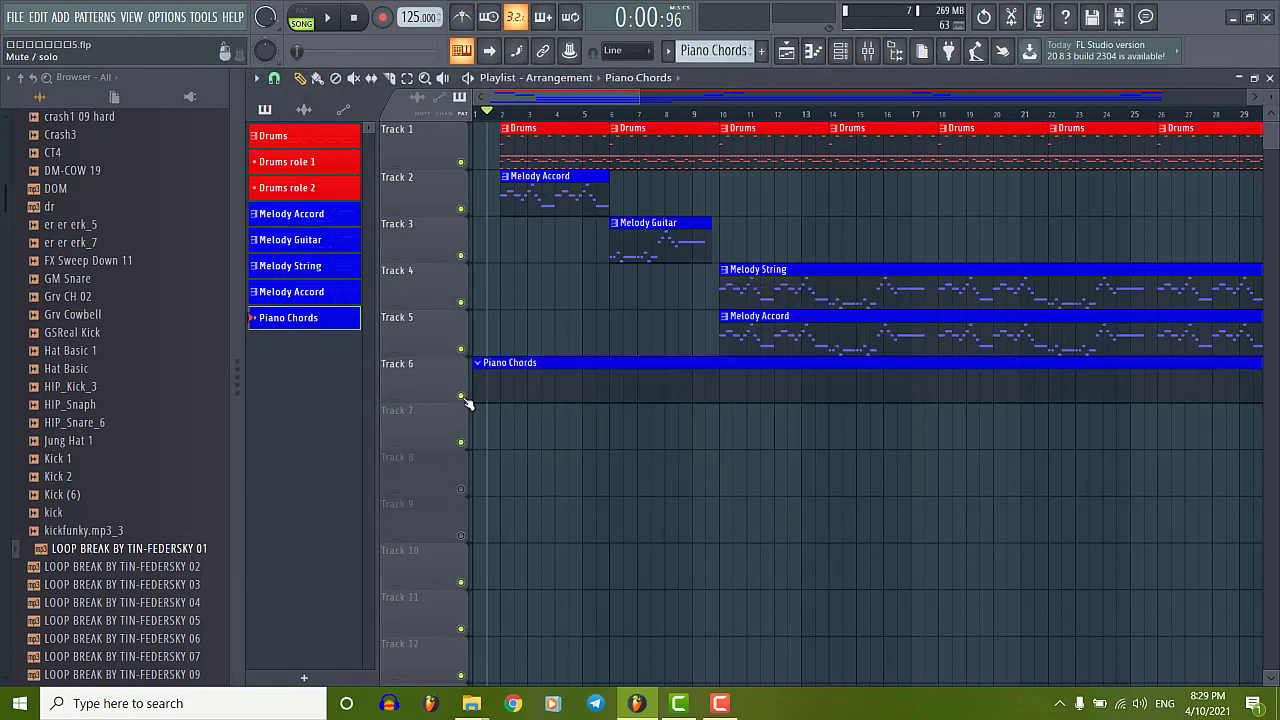
left_click(840, 51)
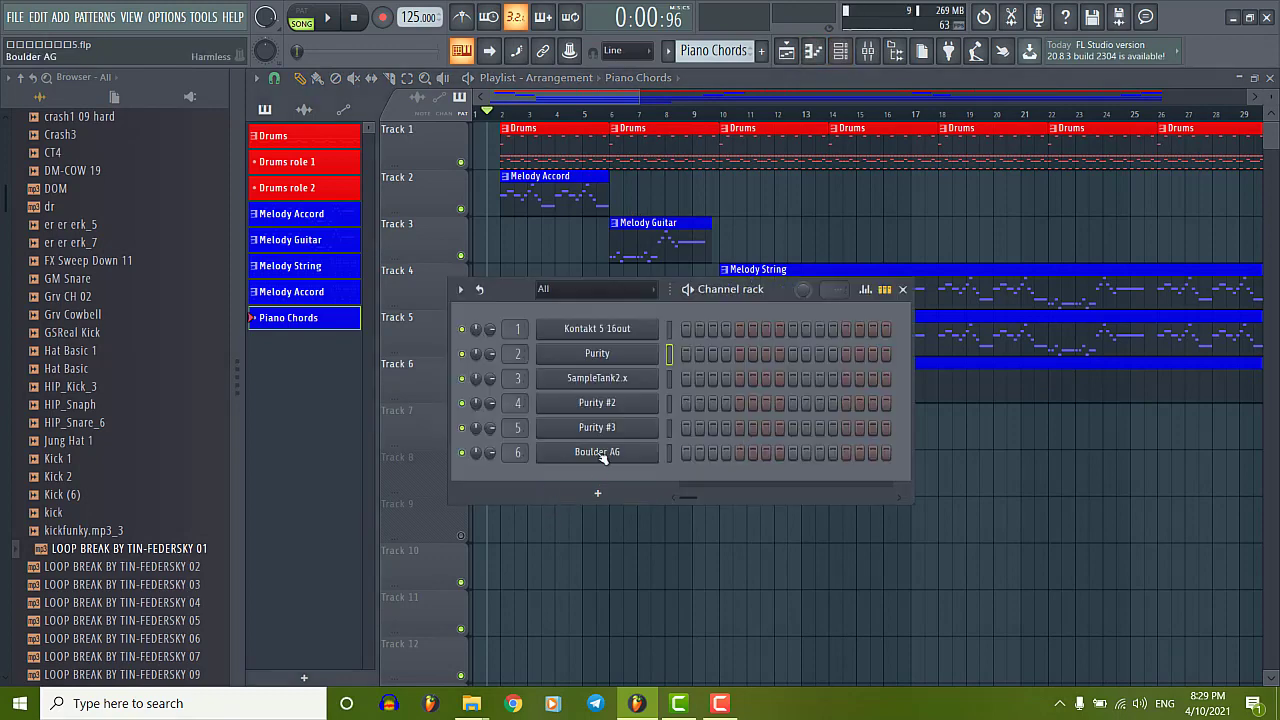
right_click(610, 452)
left_click(866, 473)
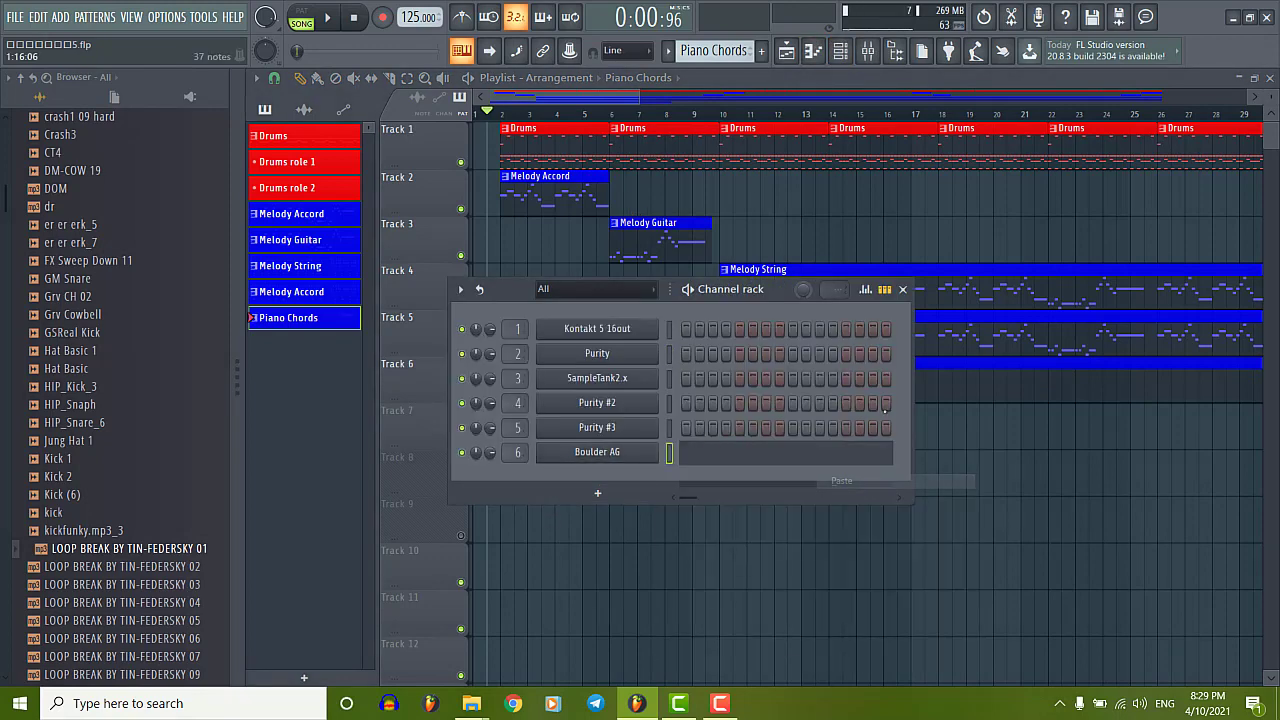
Open the Boulder AG channel's piano roll in the Piano Chords pattern and examine the pasted melody notes.
right_click(631, 453)
left_click(693, 452)
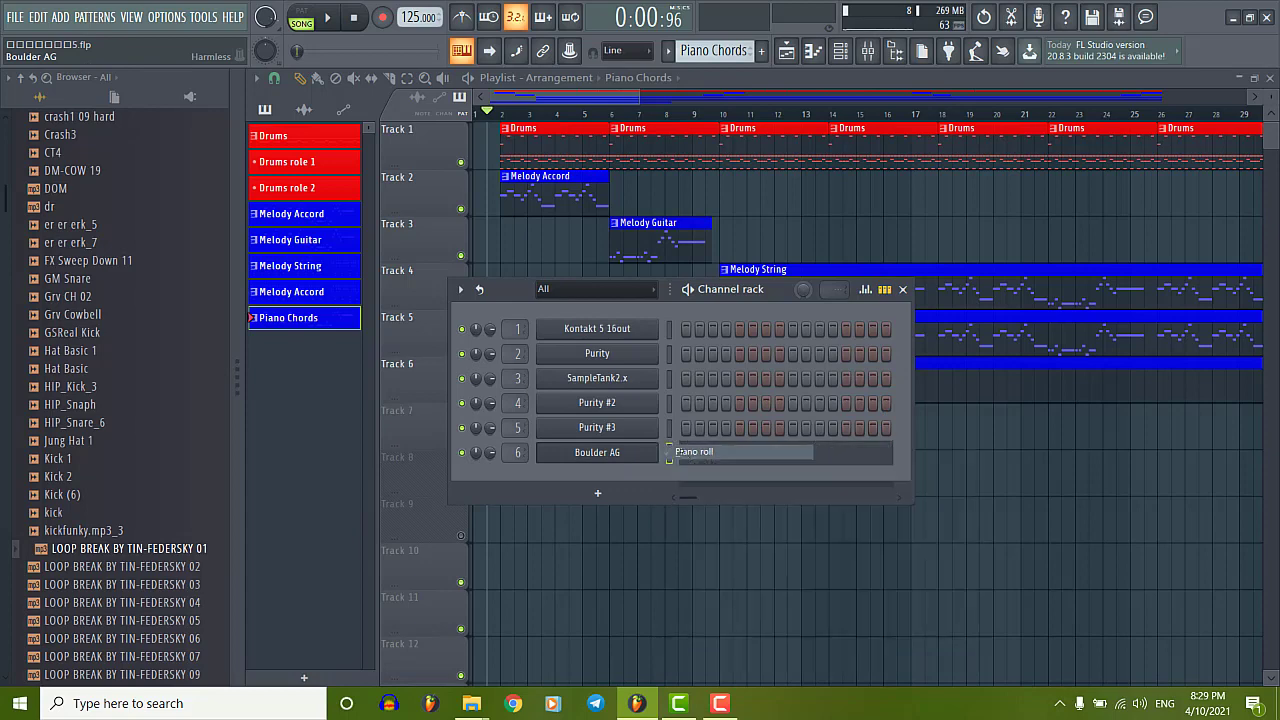
scroll(470, 325, "up", 3)
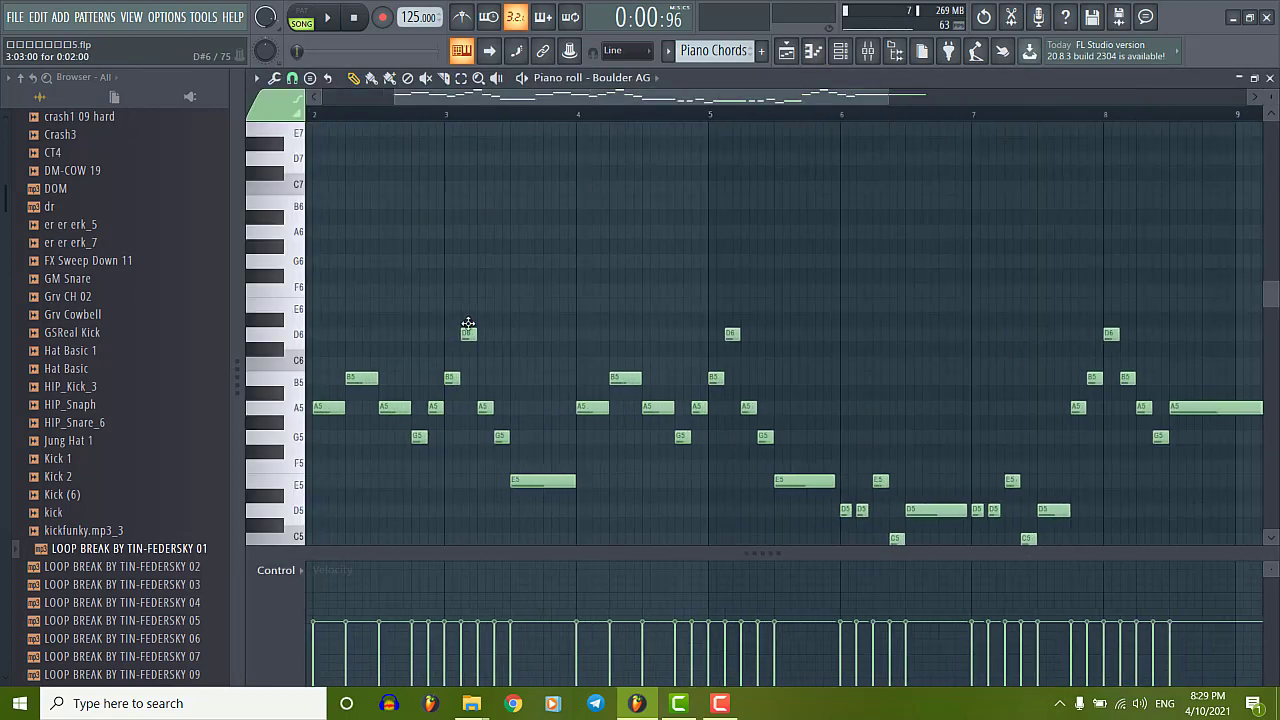
scroll(431, 334, "down", 3)
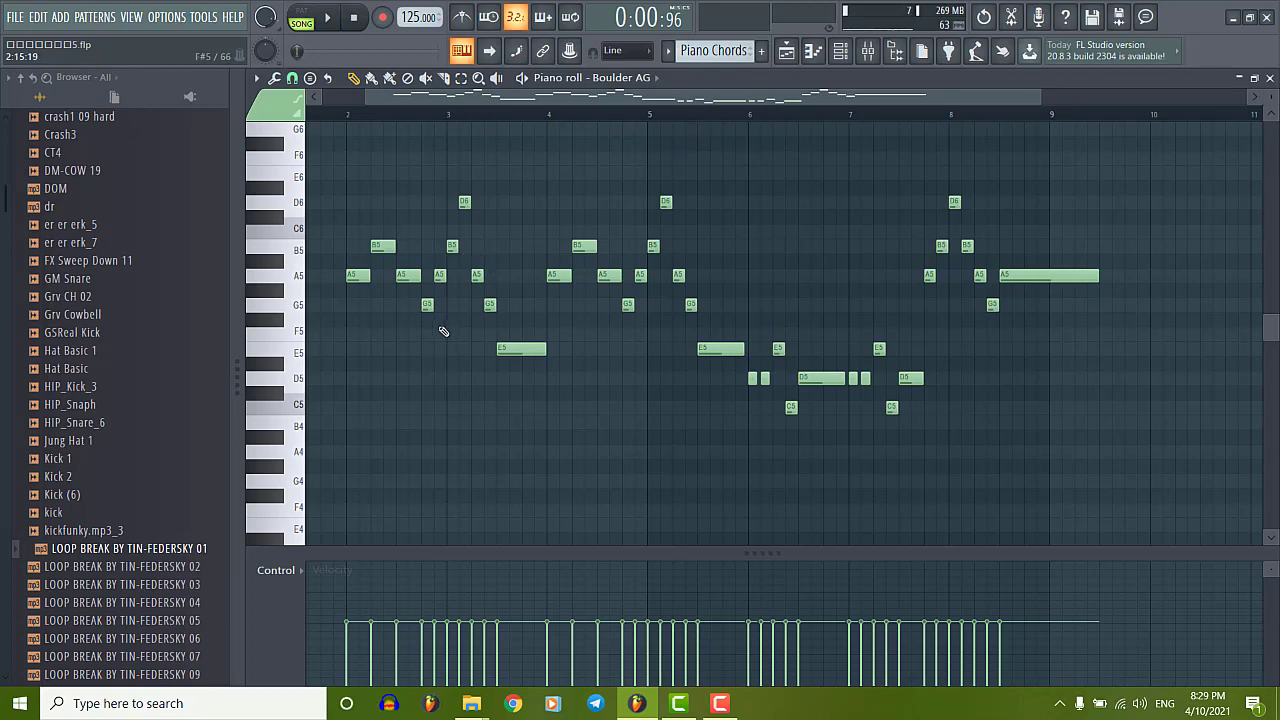
scroll(397, 345, "up", 4)
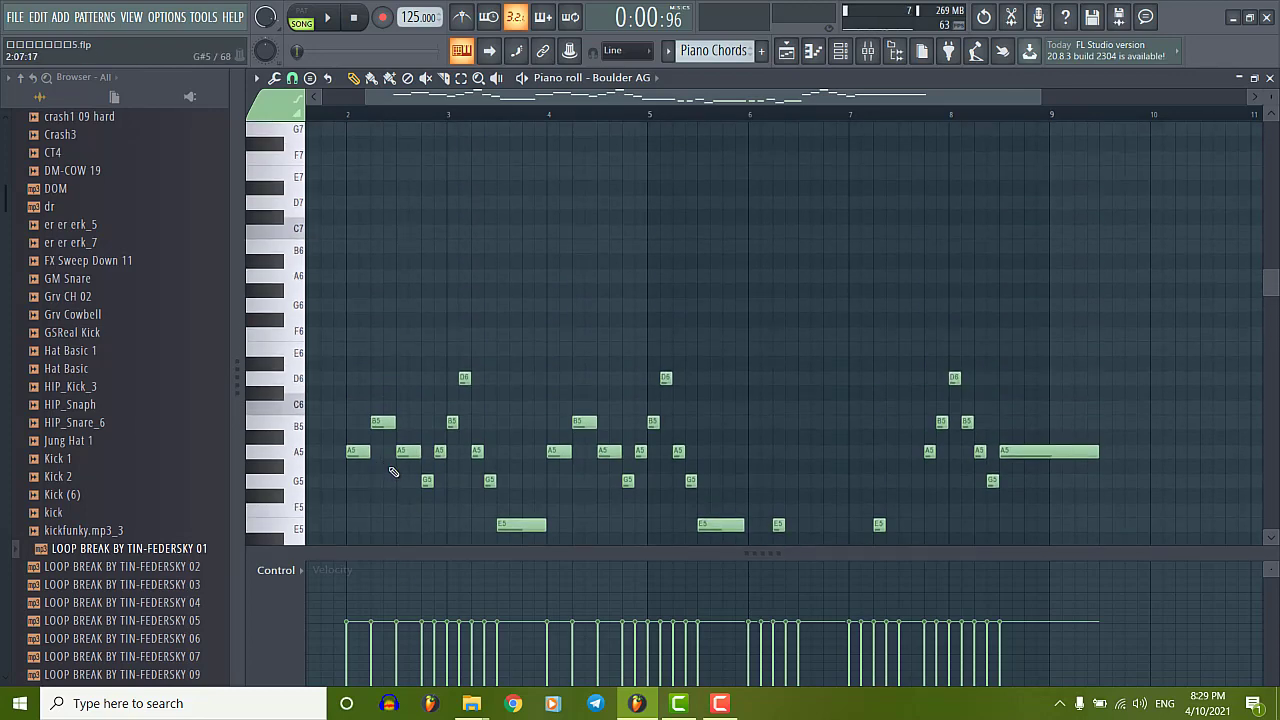
left_click(303, 457)
scroll(333, 400, "up", 2, "ctrl")
scroll(336, 410, "down", 2)
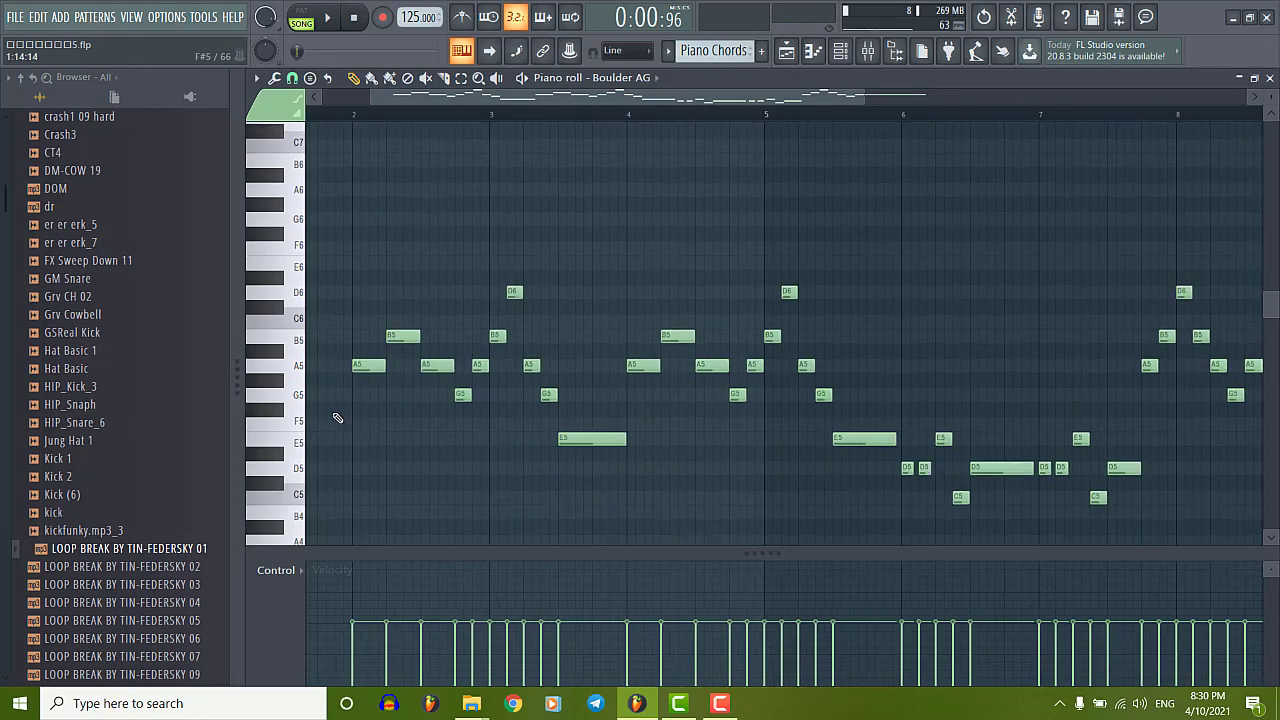
Transpose all the pasted melody notes down one octave so that the first note sits on A4.
key("ctrl+a")
scroll(360, 415, "up", 3, "ctrl")
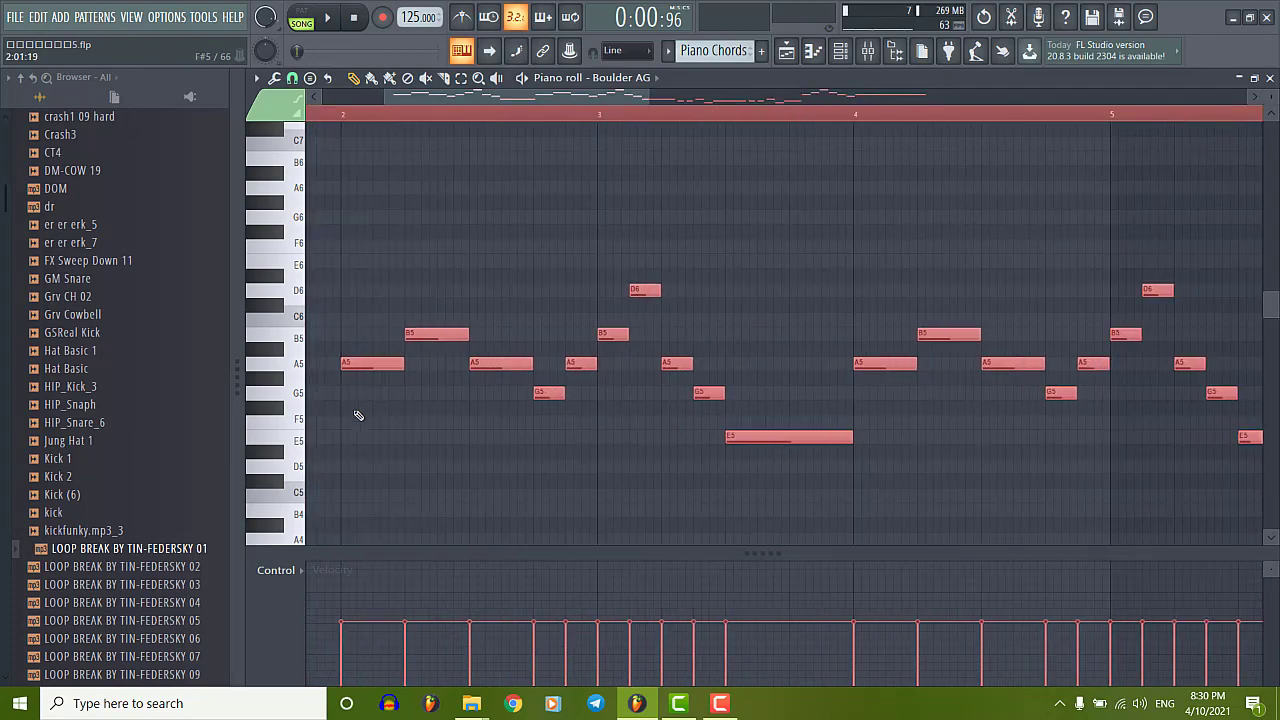
left_click(398, 113)
scroll(400, 110, "left", 3)
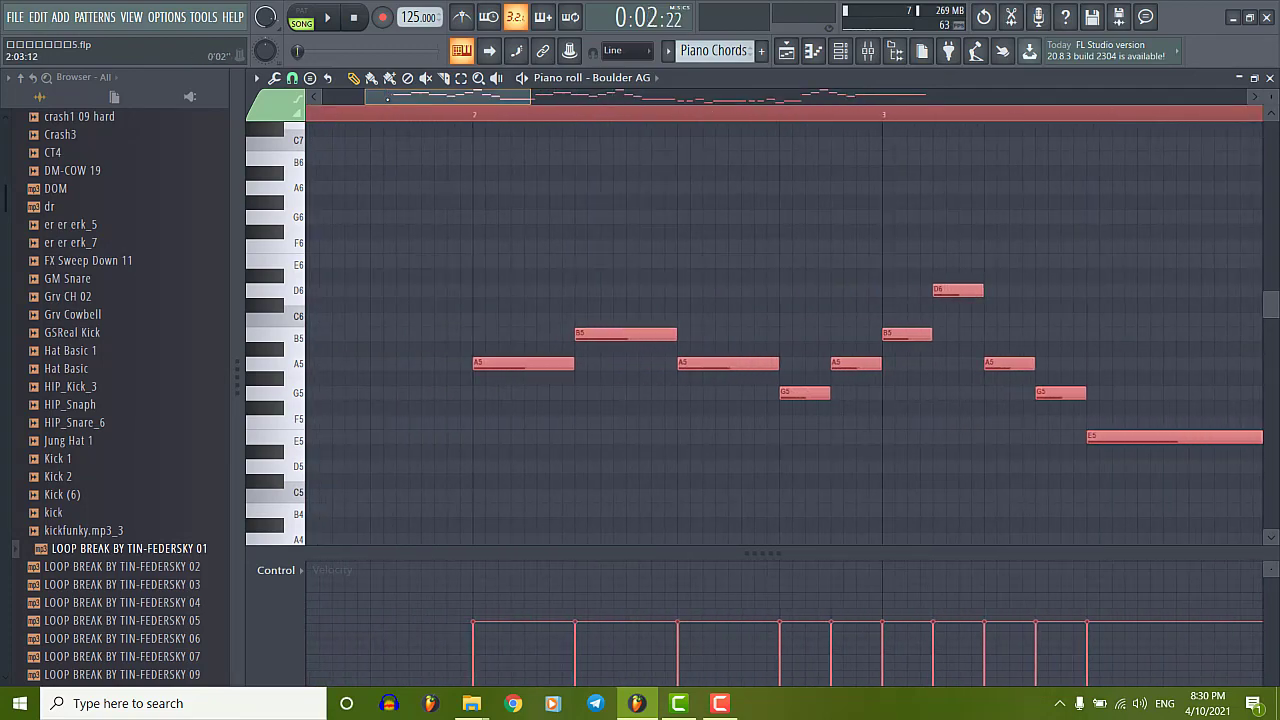
scroll(486, 400, "down", 3)
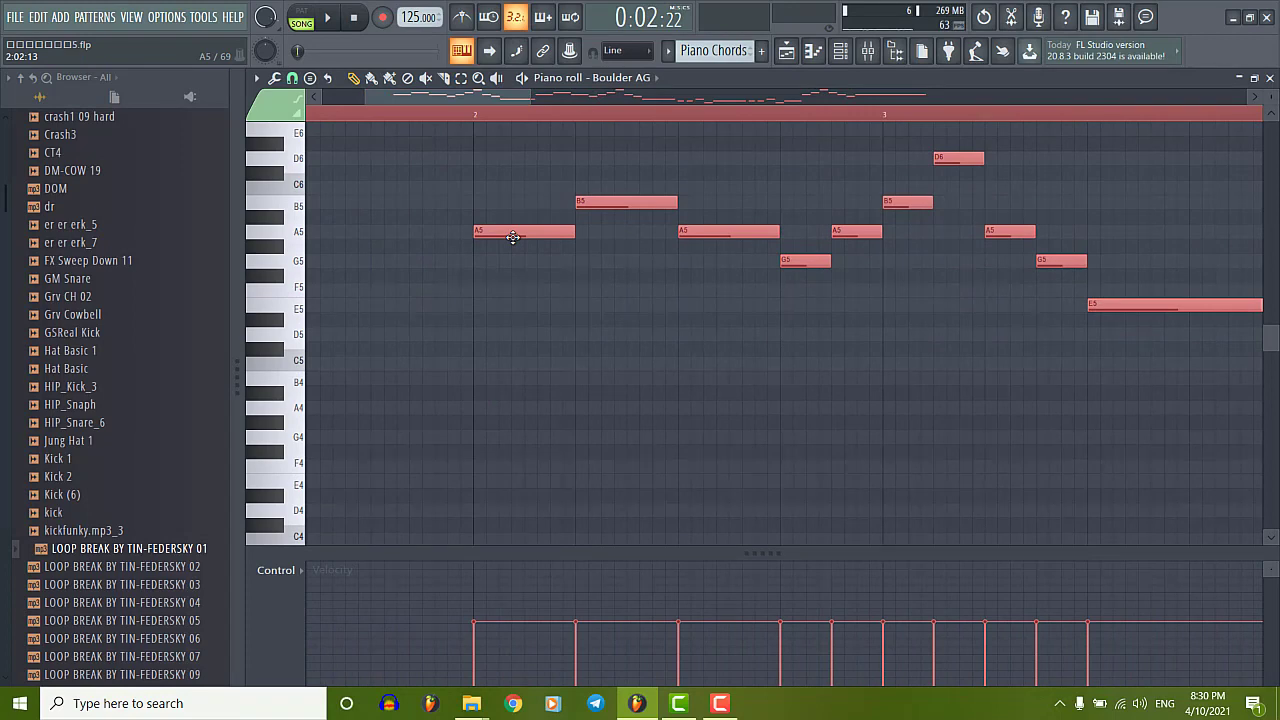
left_click_drag(512, 237, 512, 410)
scroll(400, 420, "down", 3, "ctrl")
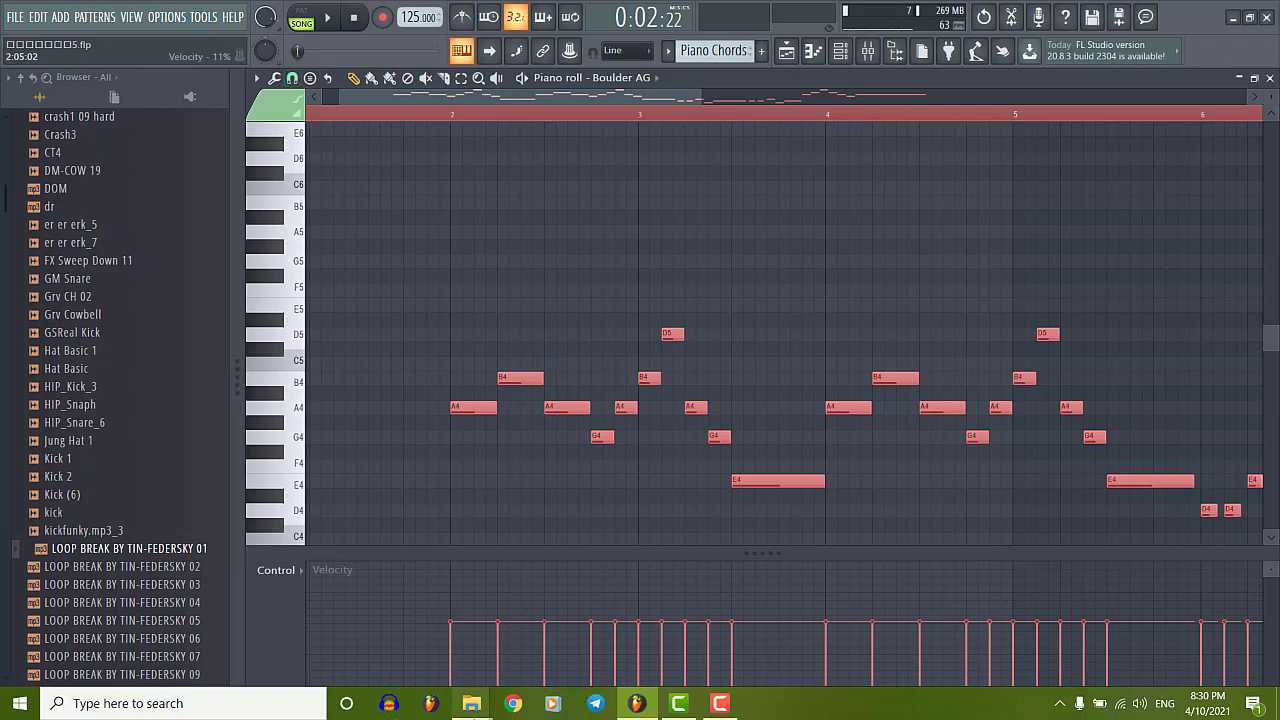
Open the "Chords In All Major Keys" chart image from the parent folder in File Explorer, consult it, and return to FL Studio.
mouse_move(470, 710)
left_click(405, 640)
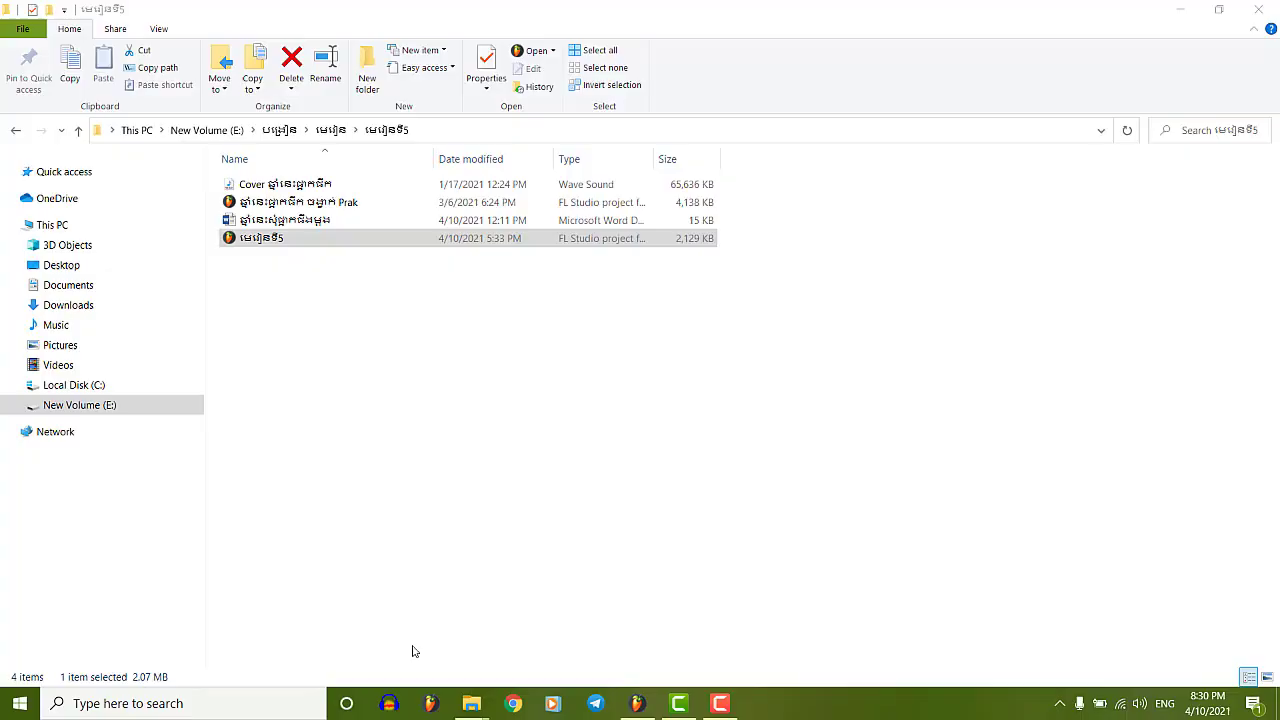
left_click(18, 131)
double_click(745, 195)
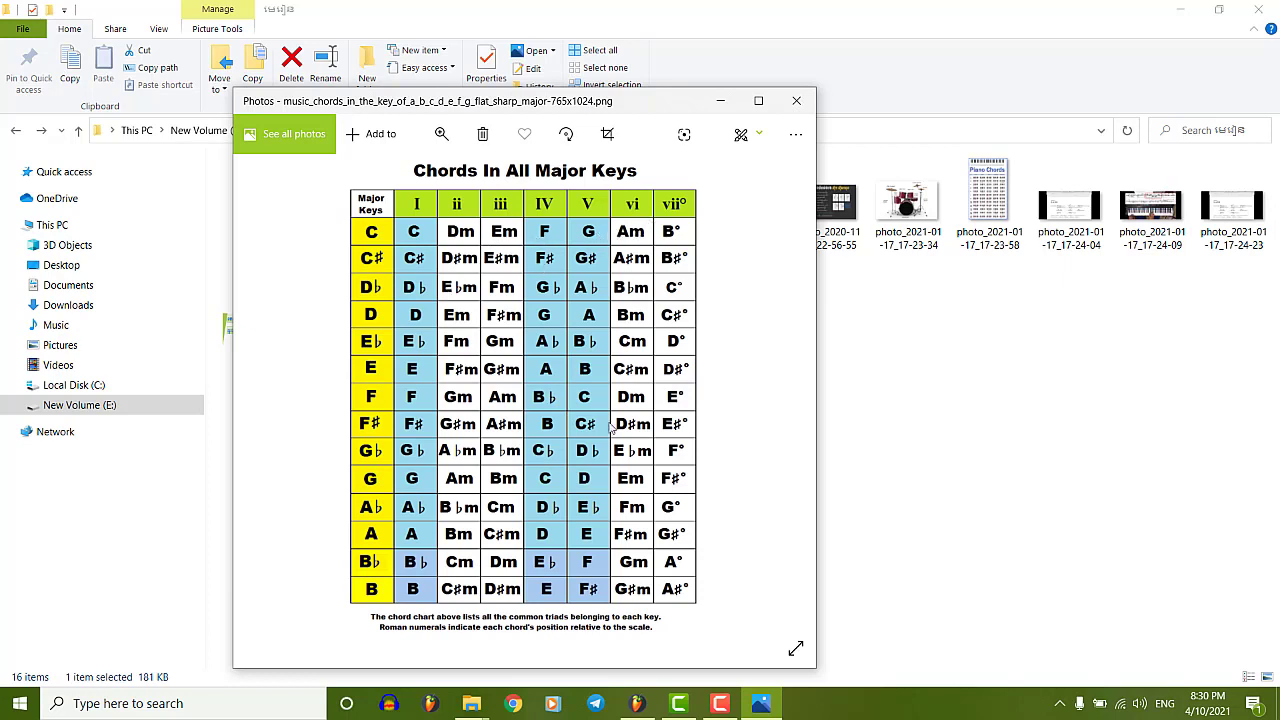
left_click(637, 703)
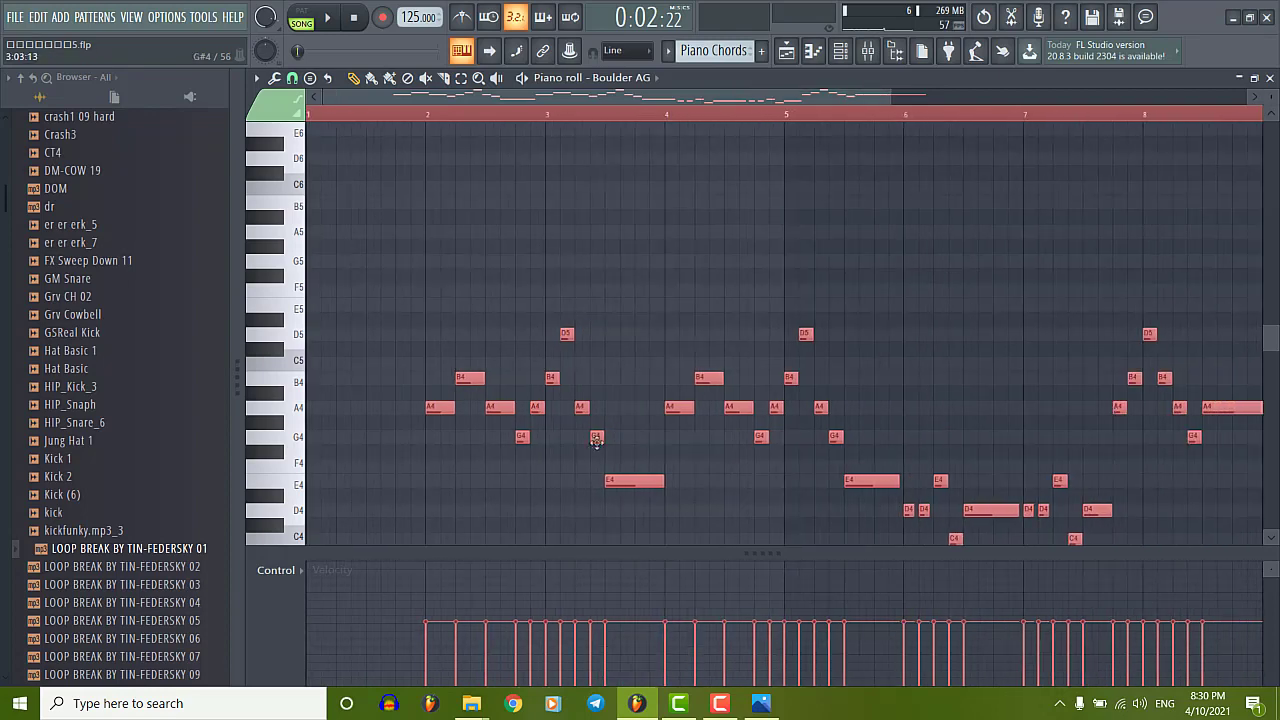
Examine the transposed melody notes from bar 2 onward and audition the A6 key two octaves above the first note.
scroll(596, 440, "down", 3)
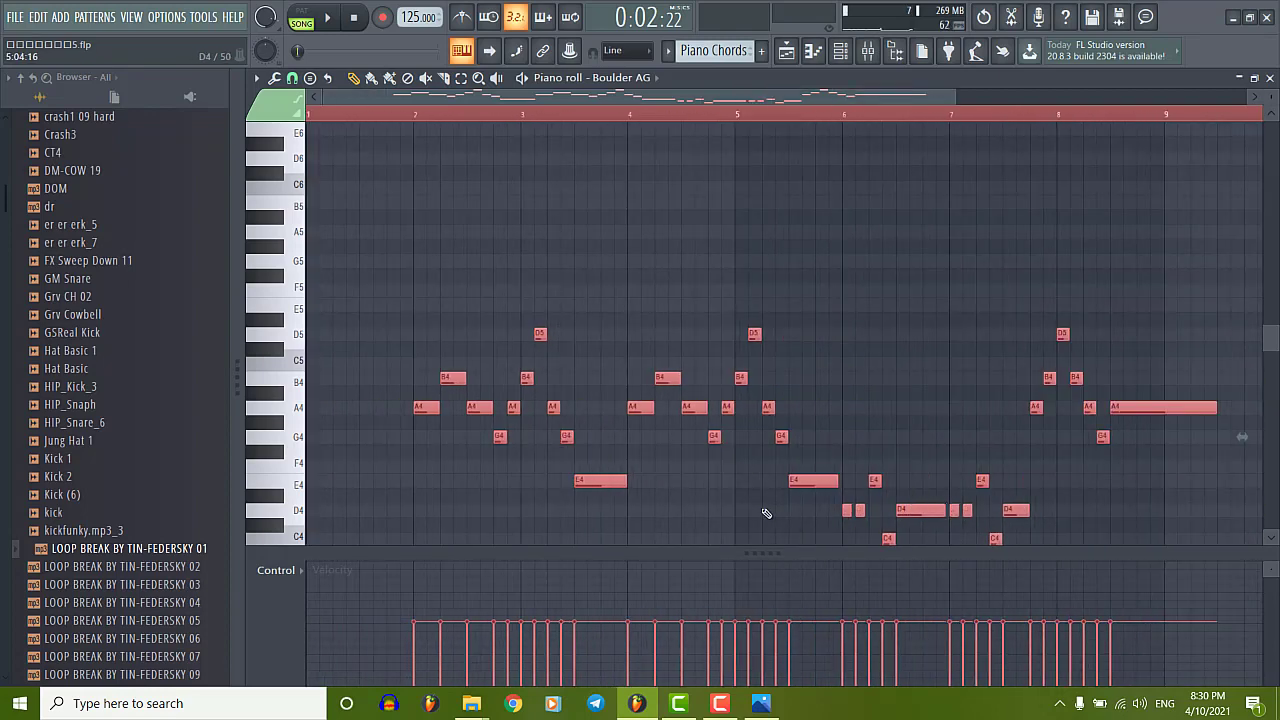
scroll(799, 459, "down", 3)
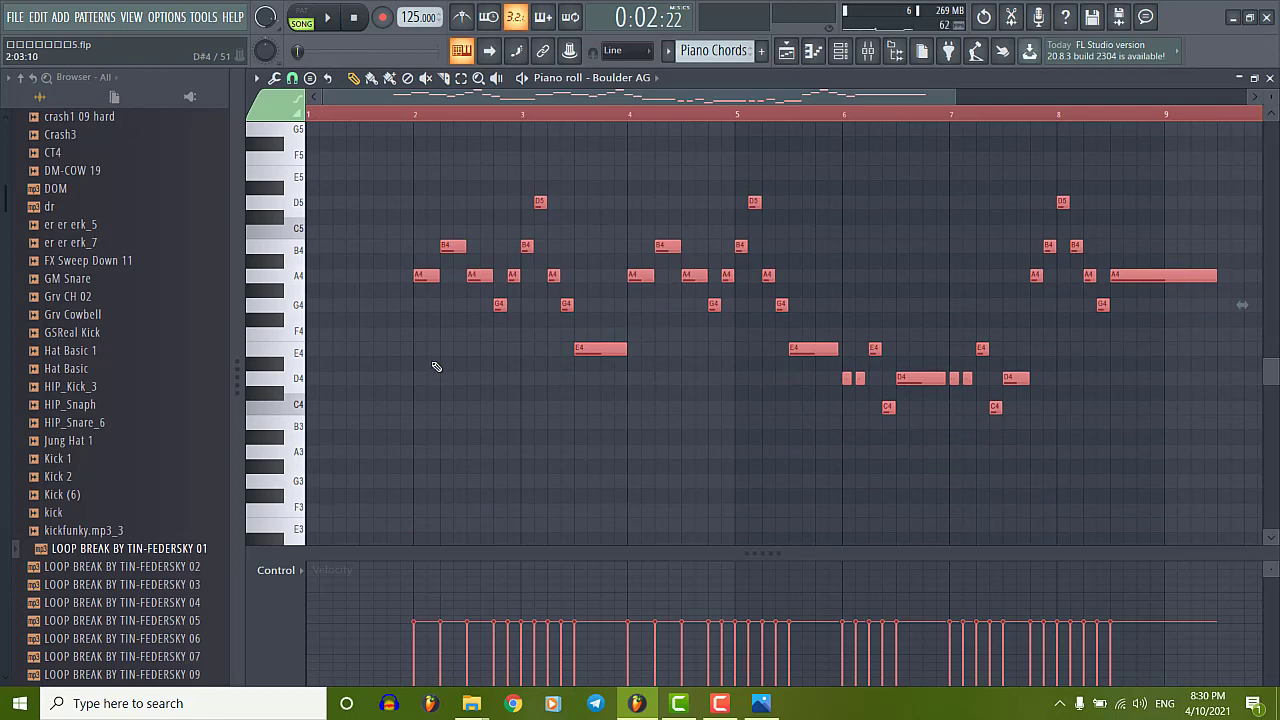
scroll(443, 366, "up", 2)
scroll(443, 364, "up", 3)
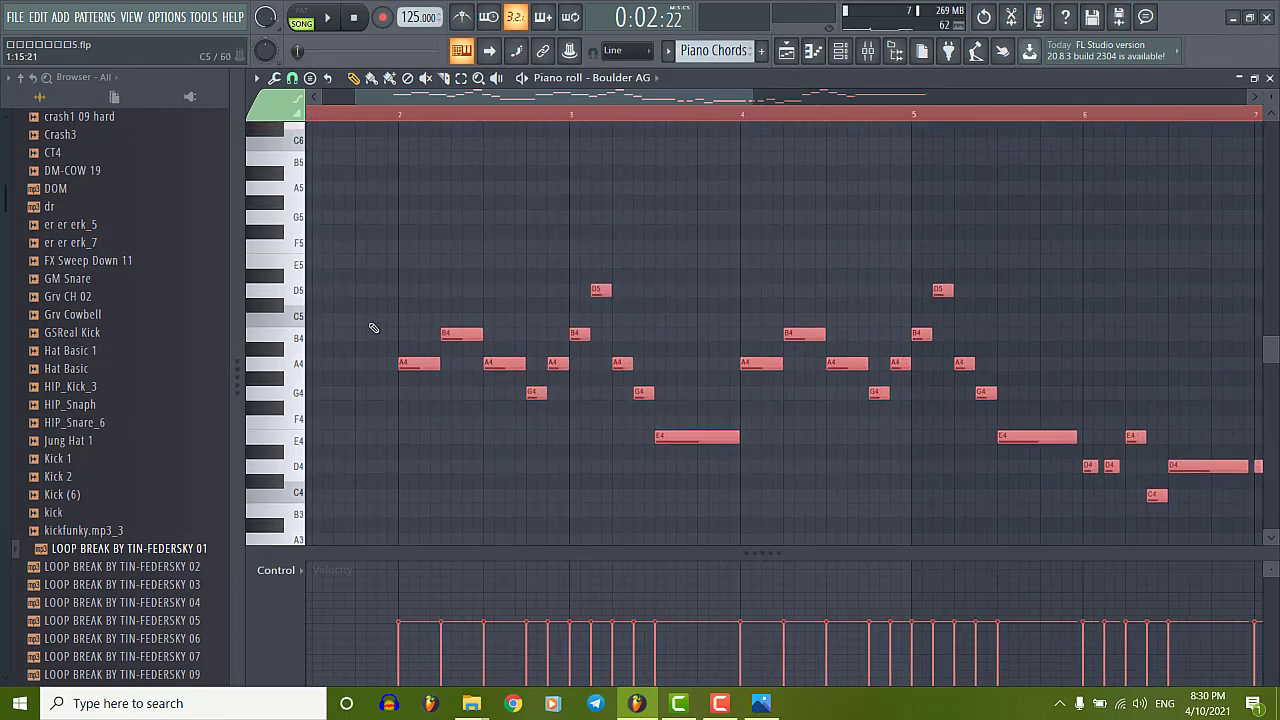
scroll(355, 333, "up", 1)
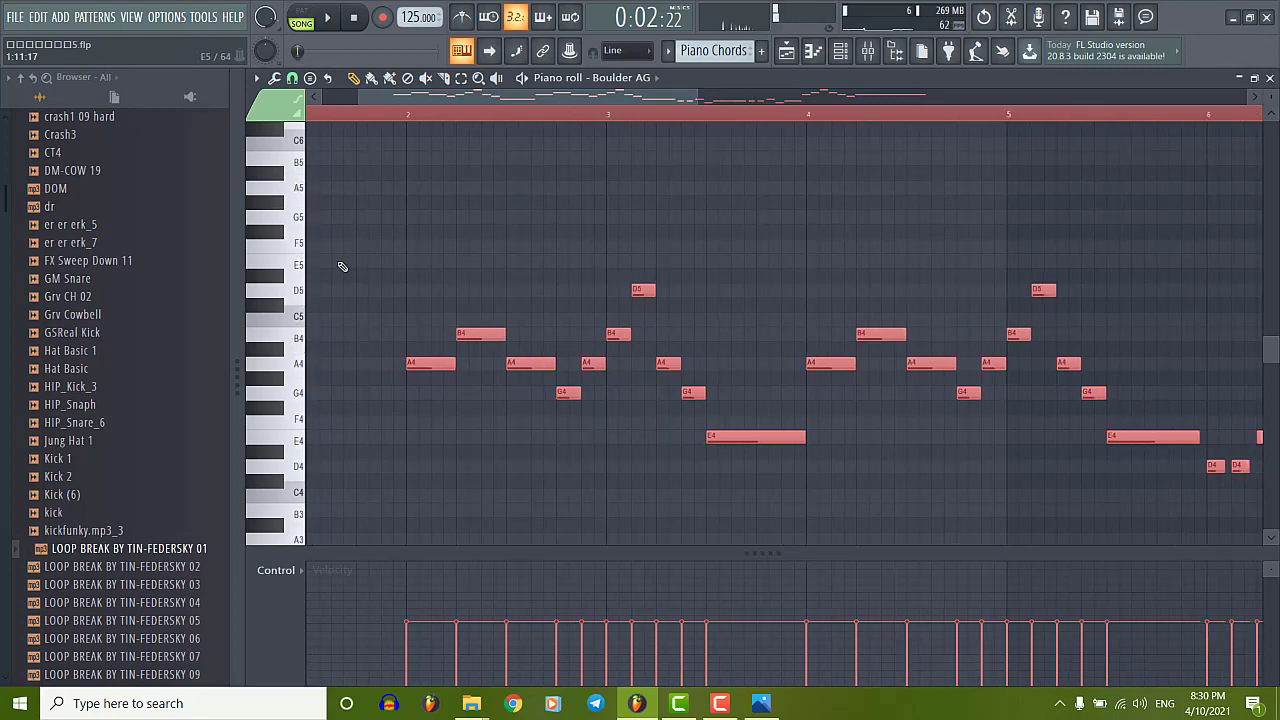
scroll(310, 265, "up", 3)
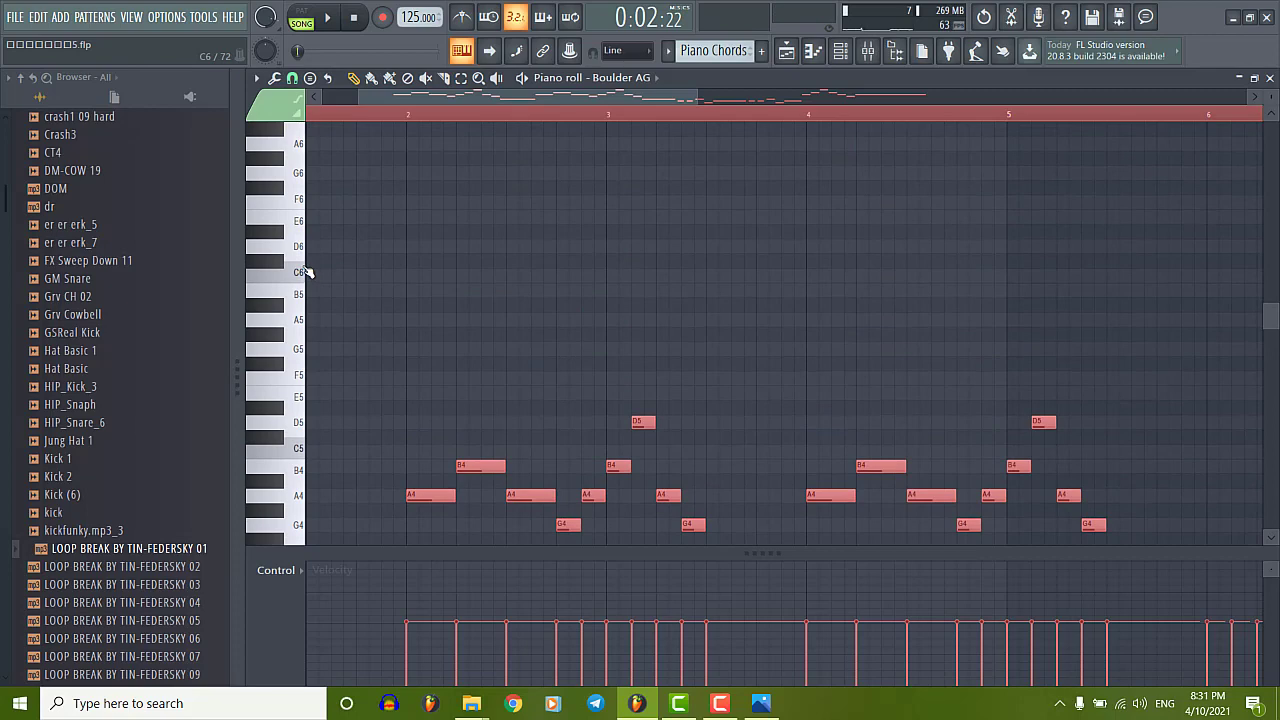
scroll(310, 272, "up", 3)
left_click(290, 276)
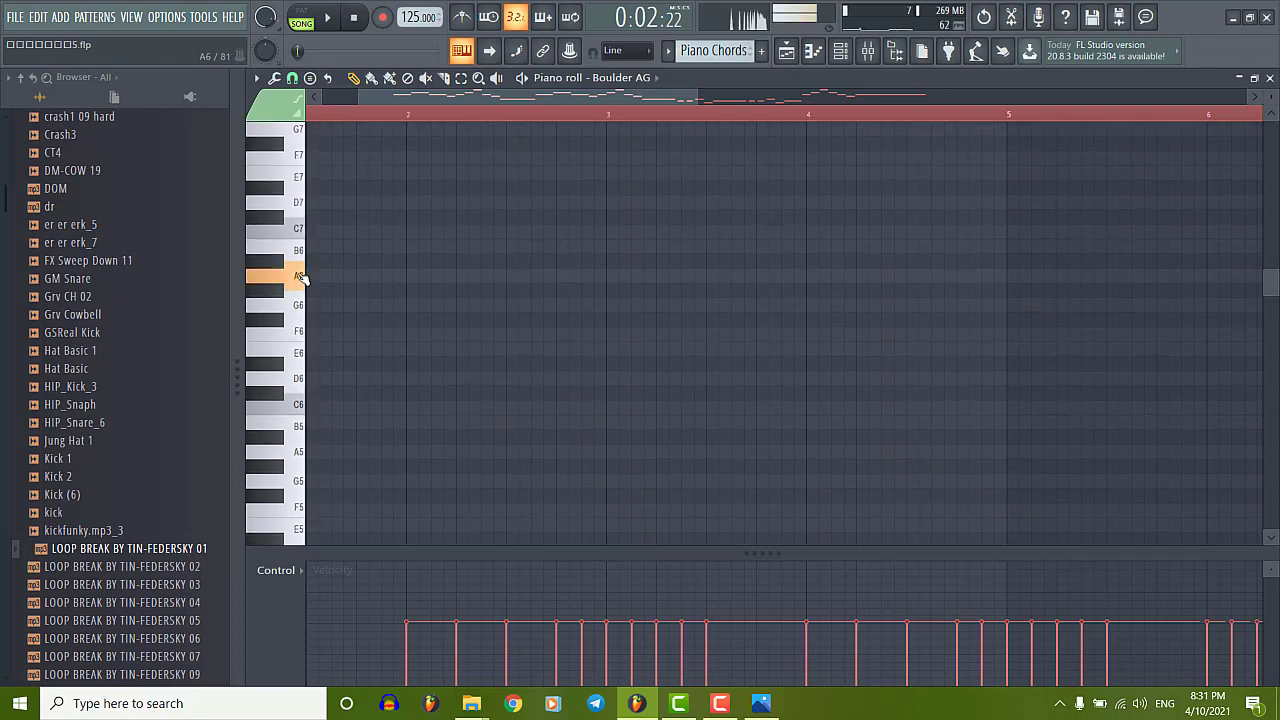
left_click(409, 277)
right_click(405, 277)
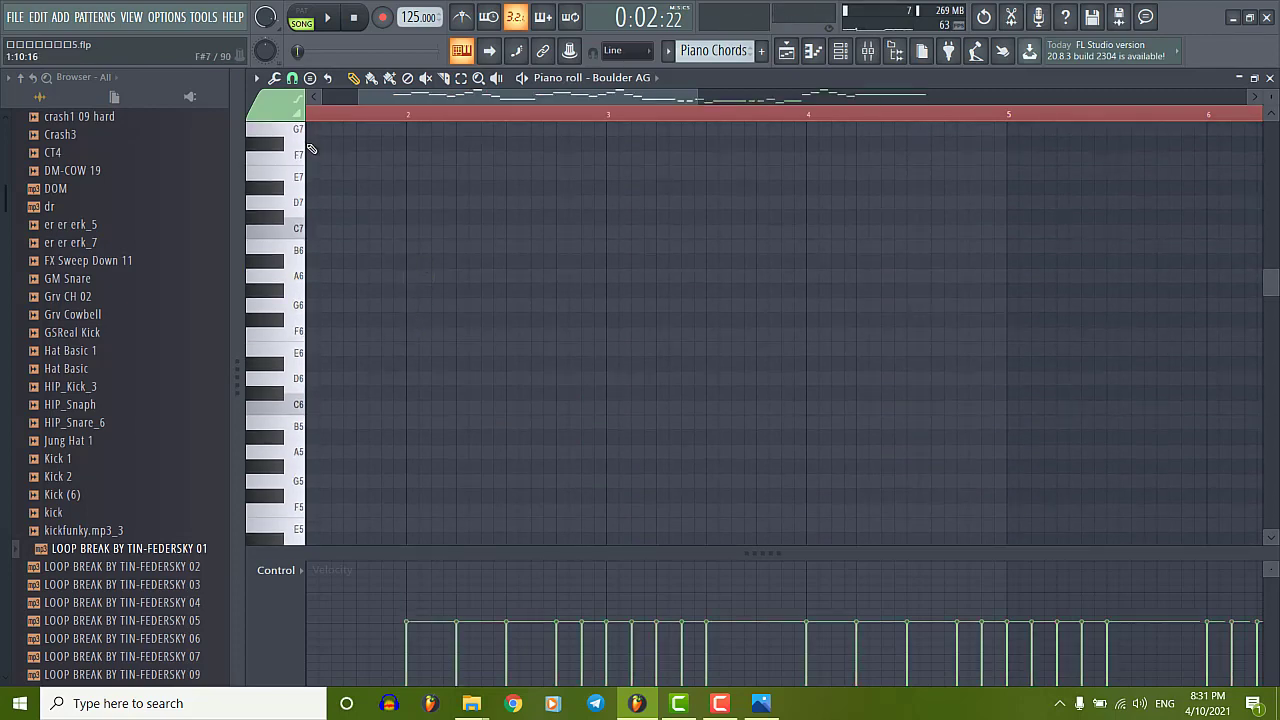
Stamp a Minor chord with its root on A6 at the start of bar 2.
left_click(310, 77)
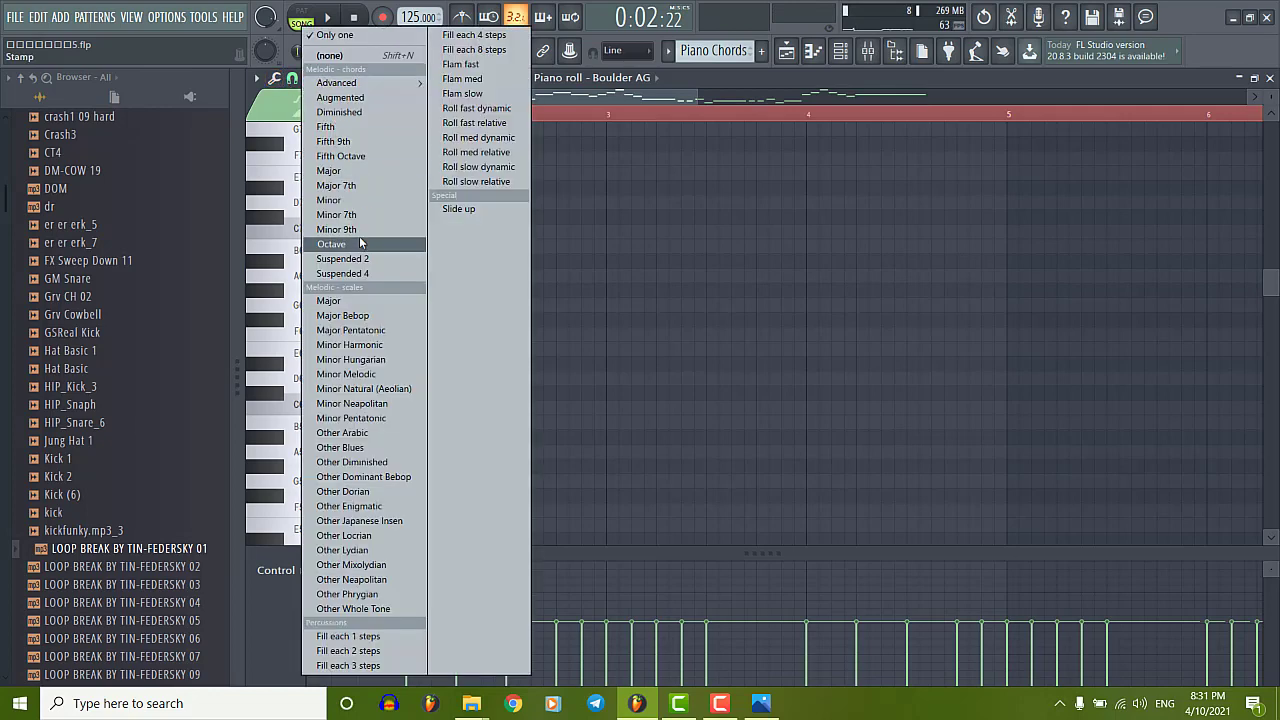
left_click(349, 202)
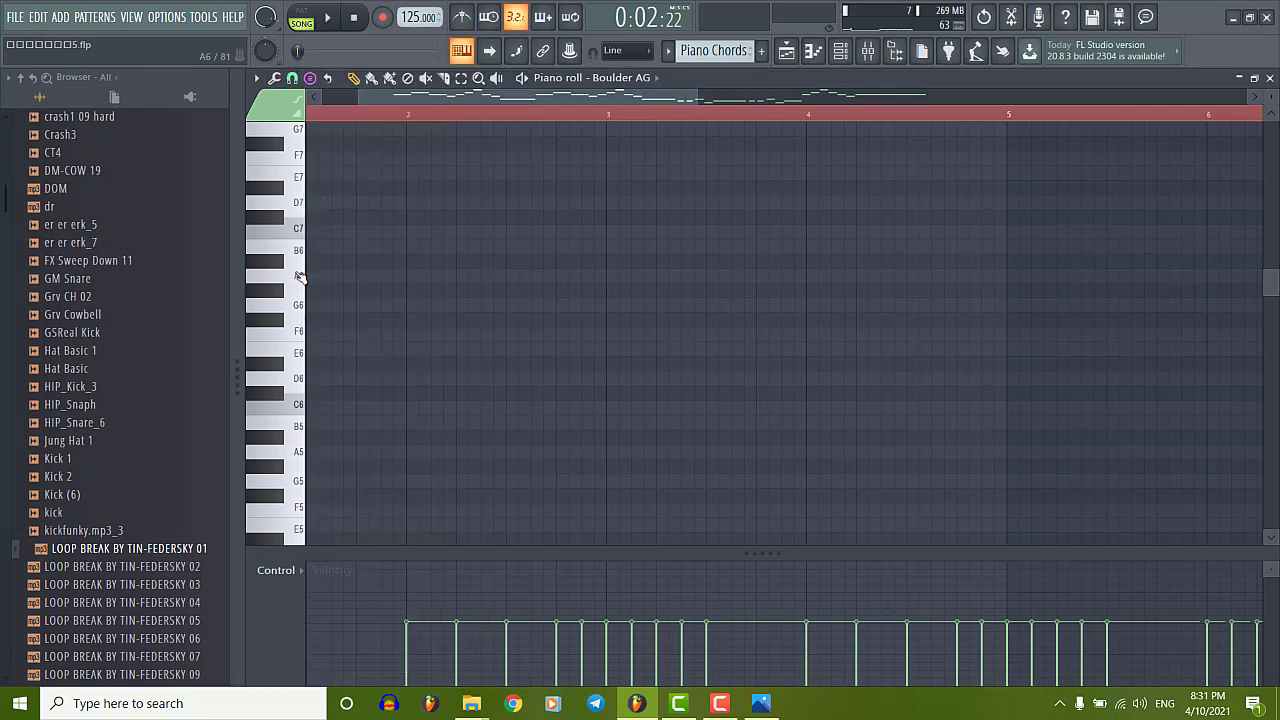
left_click(405, 276)
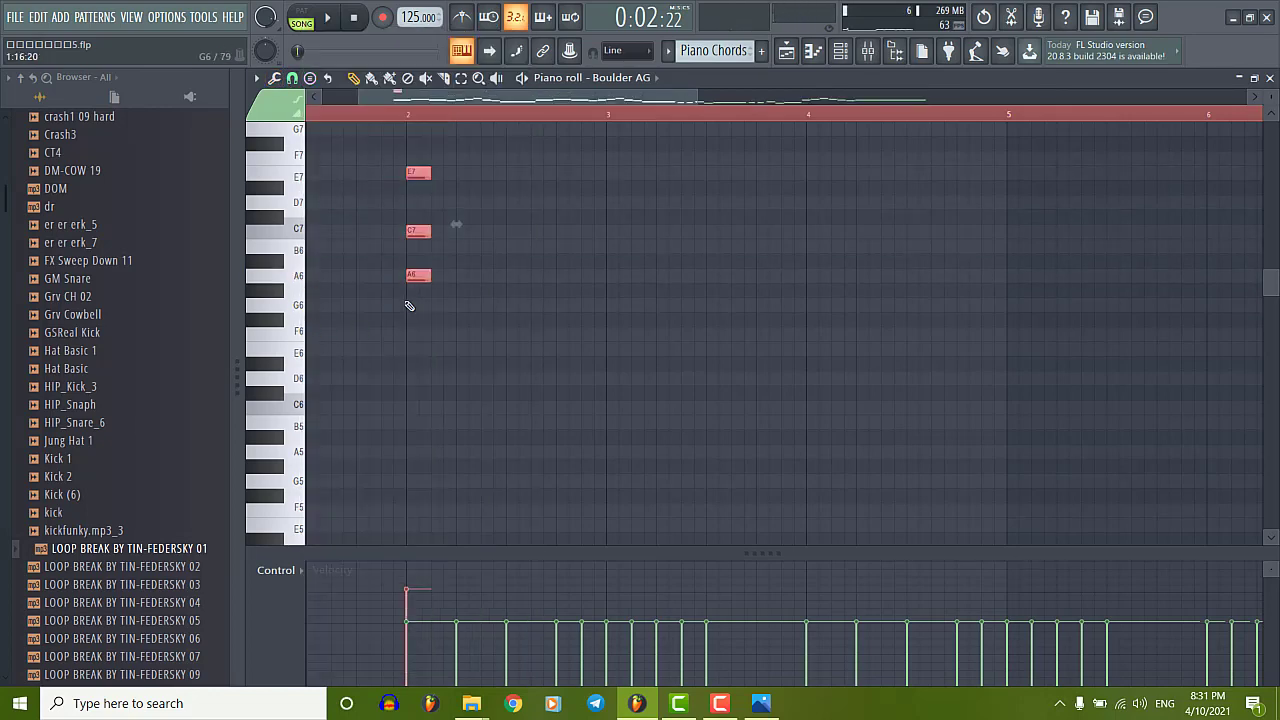
Lengthen the A6 minor chord to one full bar, ending at bar 3.
scroll(410, 303, "up", 2)
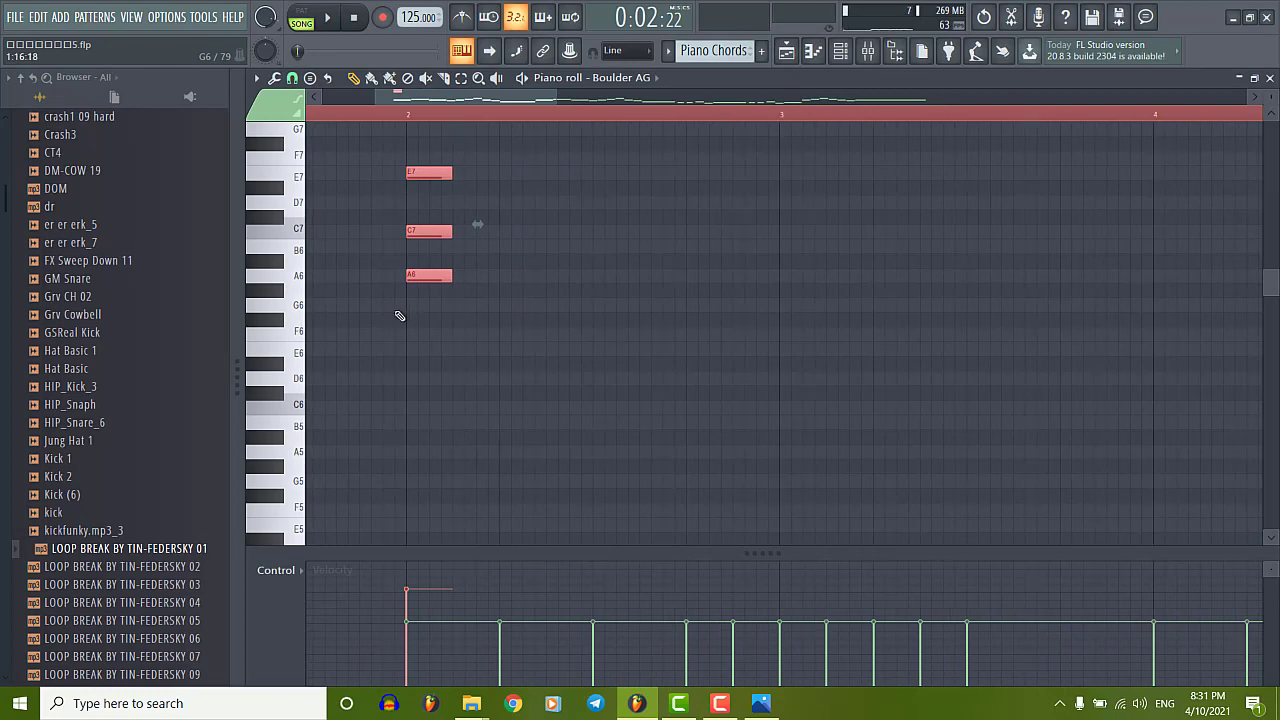
scroll(397, 318, "down", 5)
scroll(400, 320, "up", 6)
scroll(420, 330, "down", 2)
left_click_drag(430, 320, 606, 319)
scroll(385, 355, "down", 2)
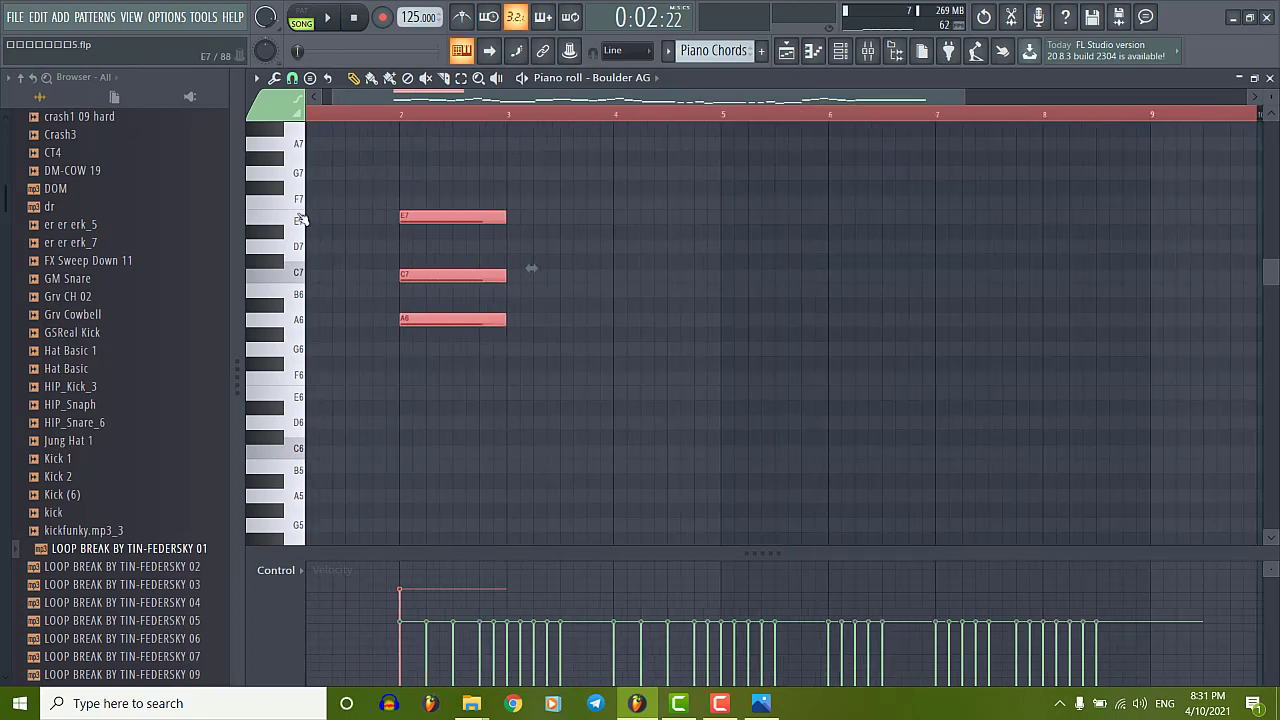
Consult the chord chart in Photos for the melody notes, and copy the A6 minor chord to bar 3 with its root on B6.
scroll(375, 323, "down", 6)
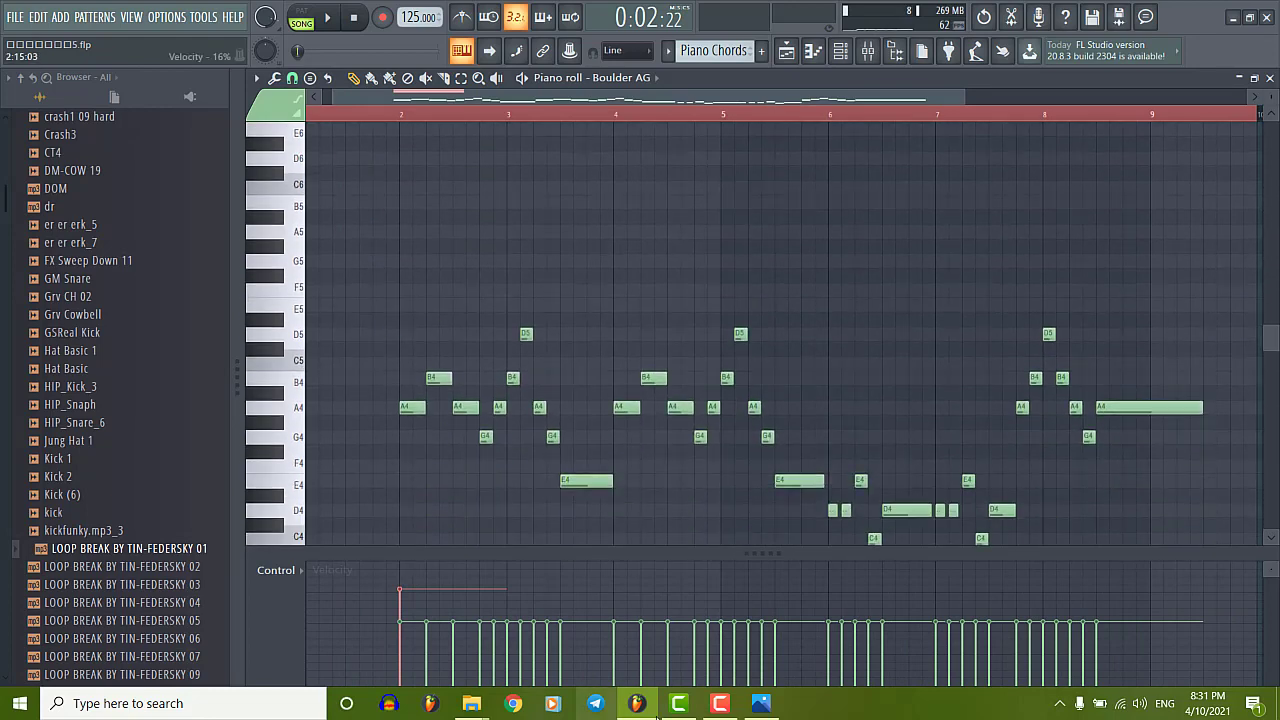
left_click(761, 703)
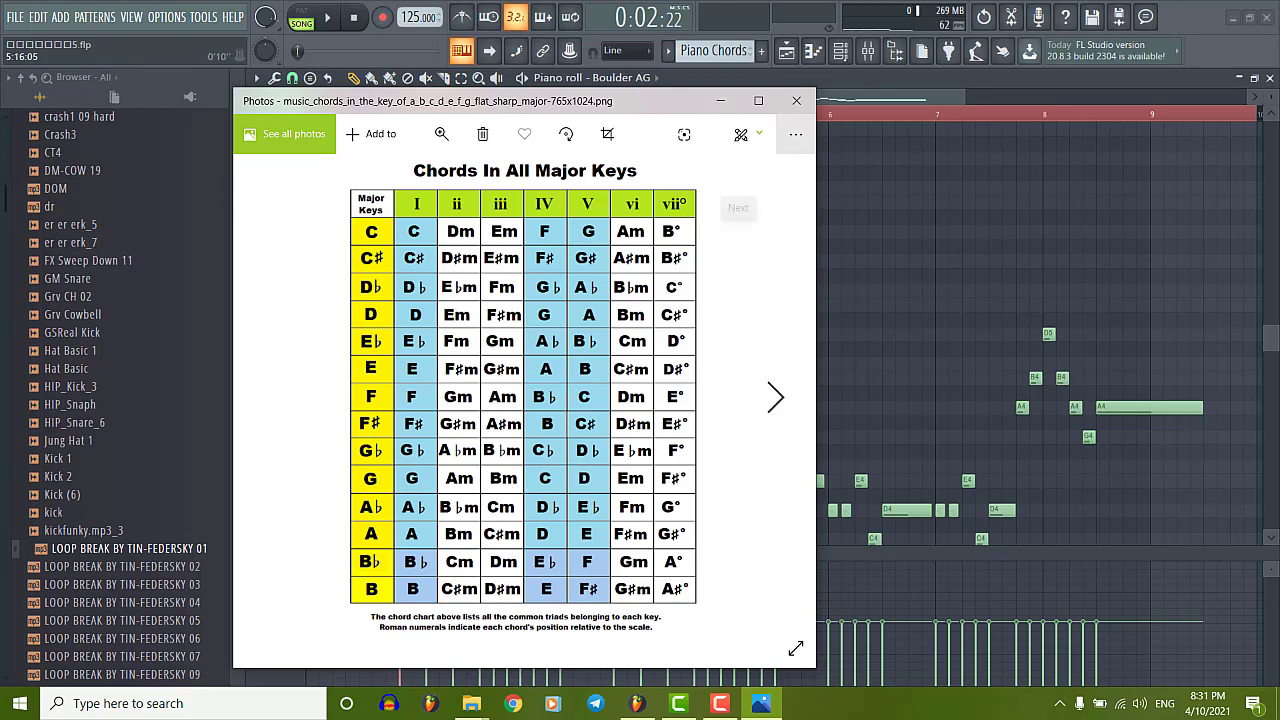
key("alt+Tab")
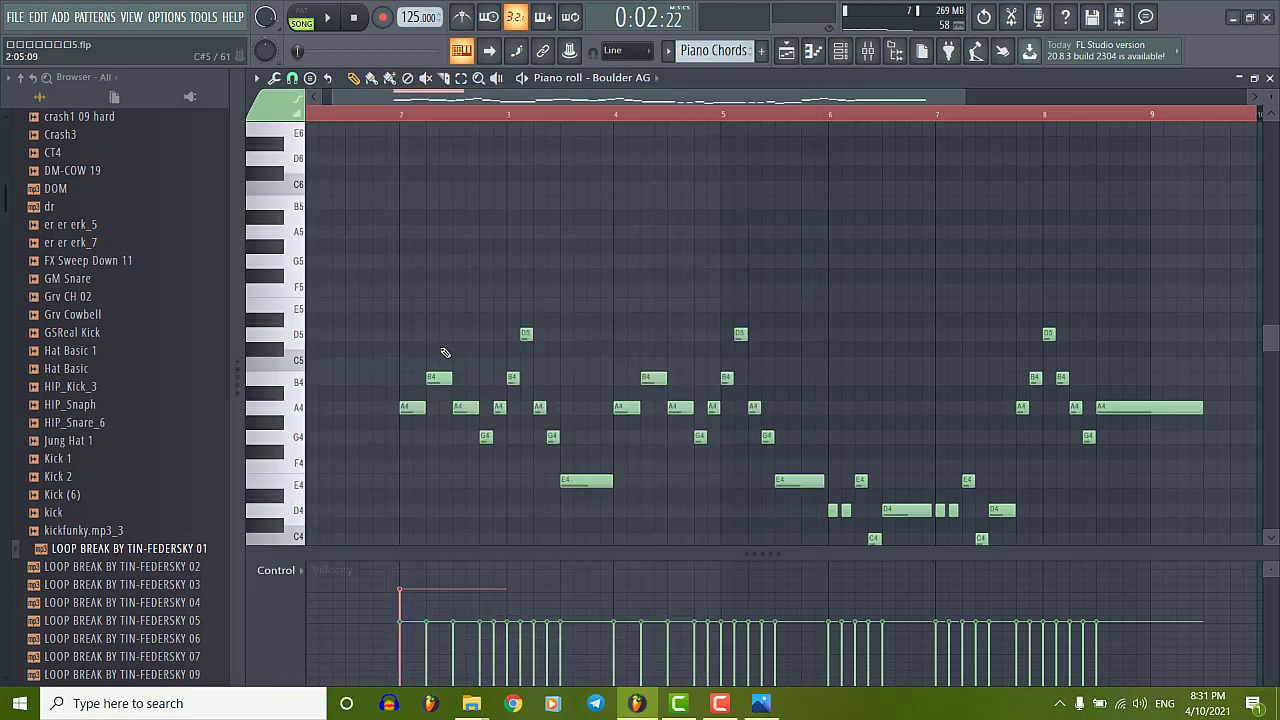
scroll(490, 272, "up", 5)
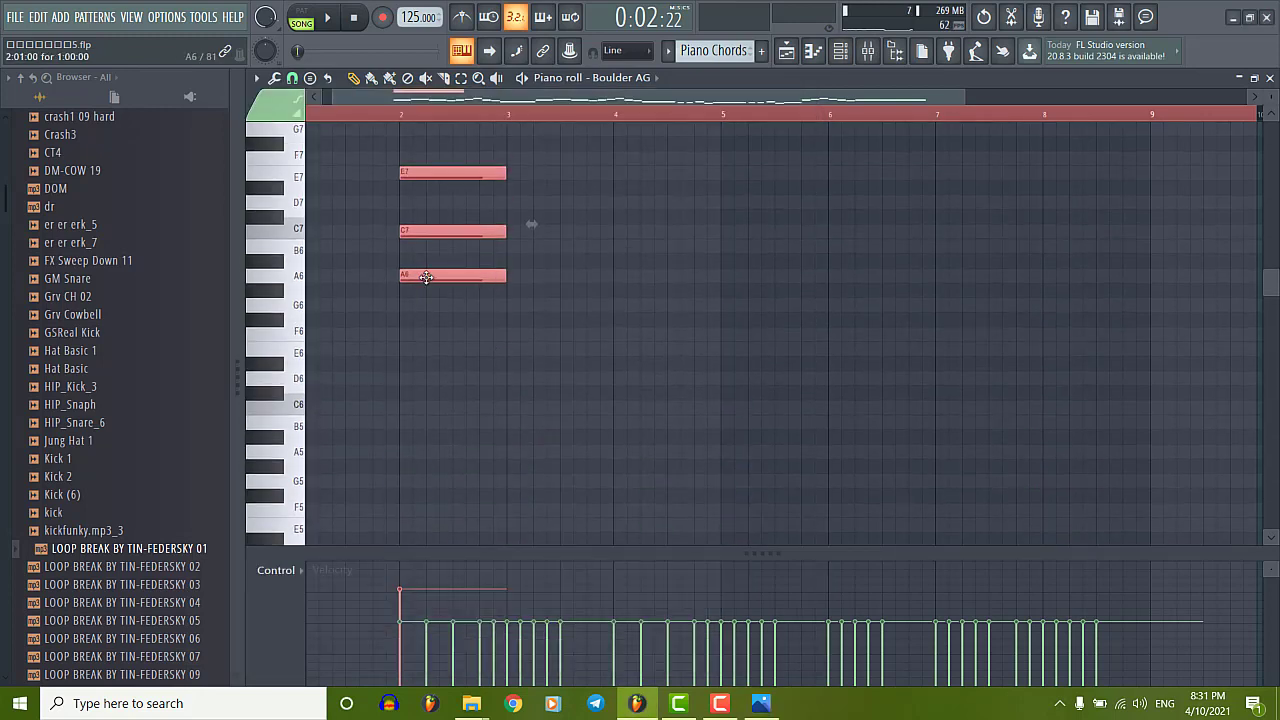
left_click_drag(426, 277, 534, 243)
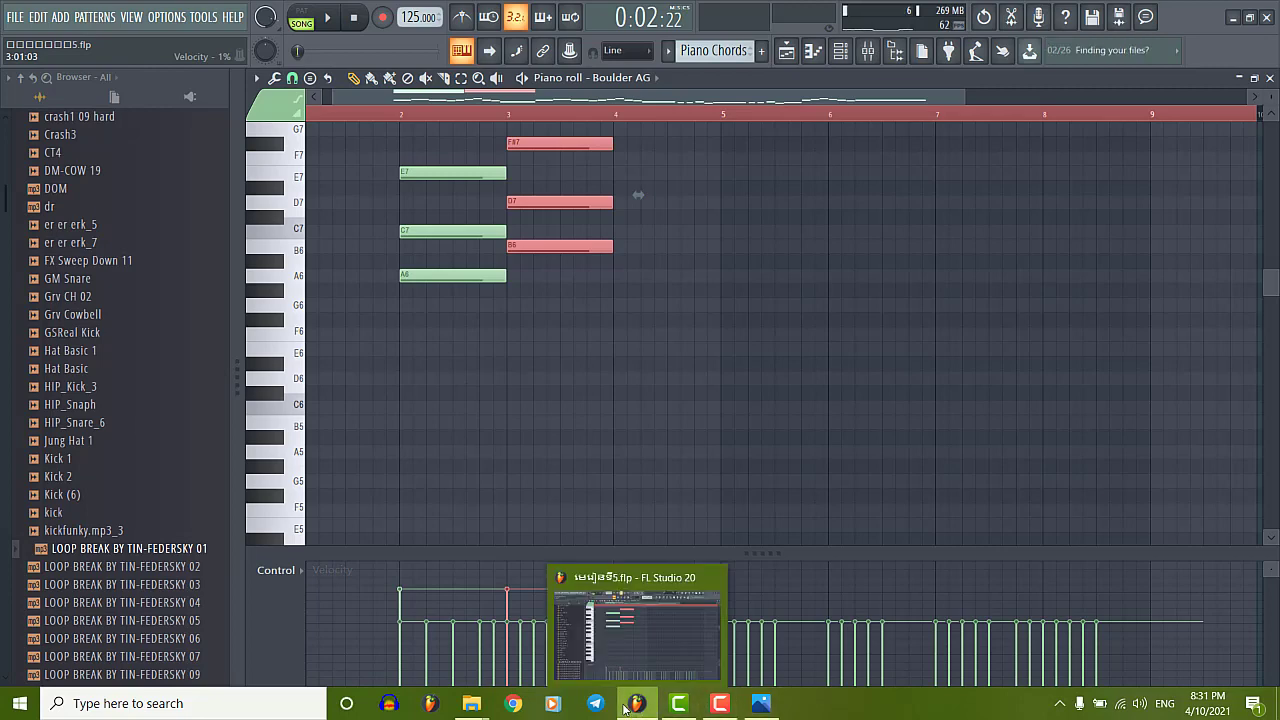
Play the Piano Chords pattern in pattern mode from just before bar 2 to hear the two chords against the melody.
scroll(550, 360, "down", 5)
scroll(609, 388, "up", 3)
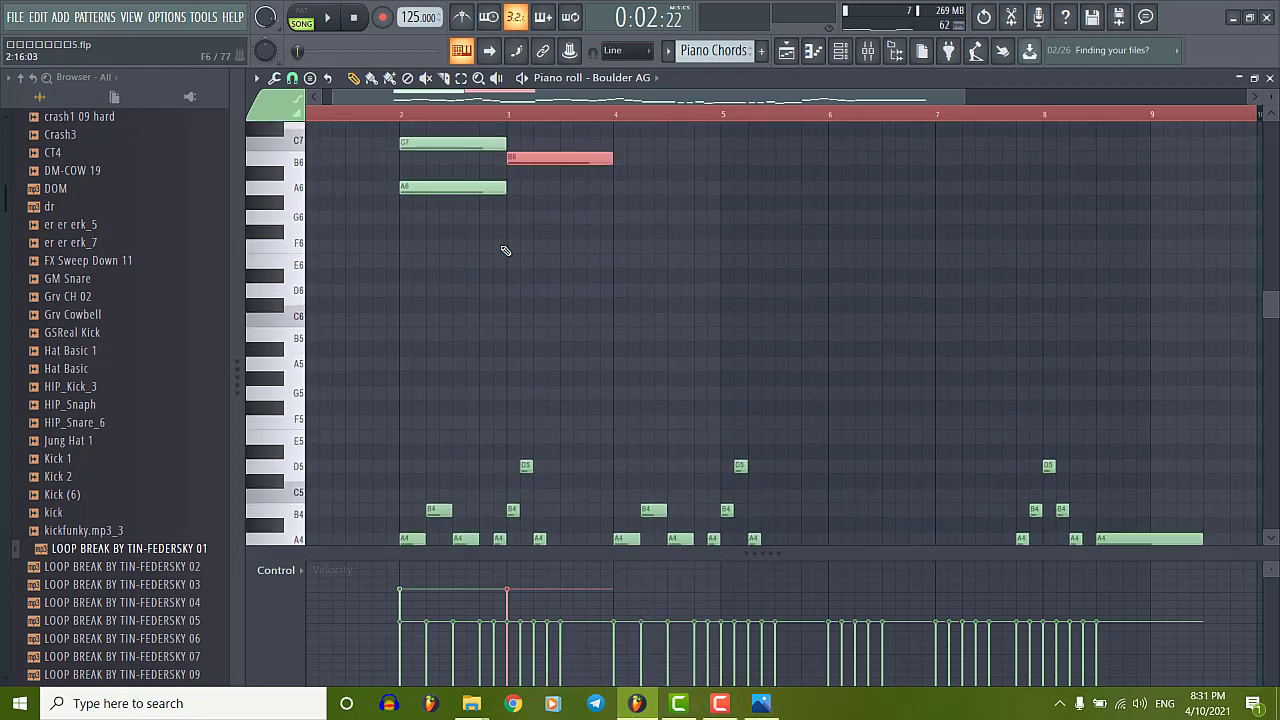
left_click(383, 117)
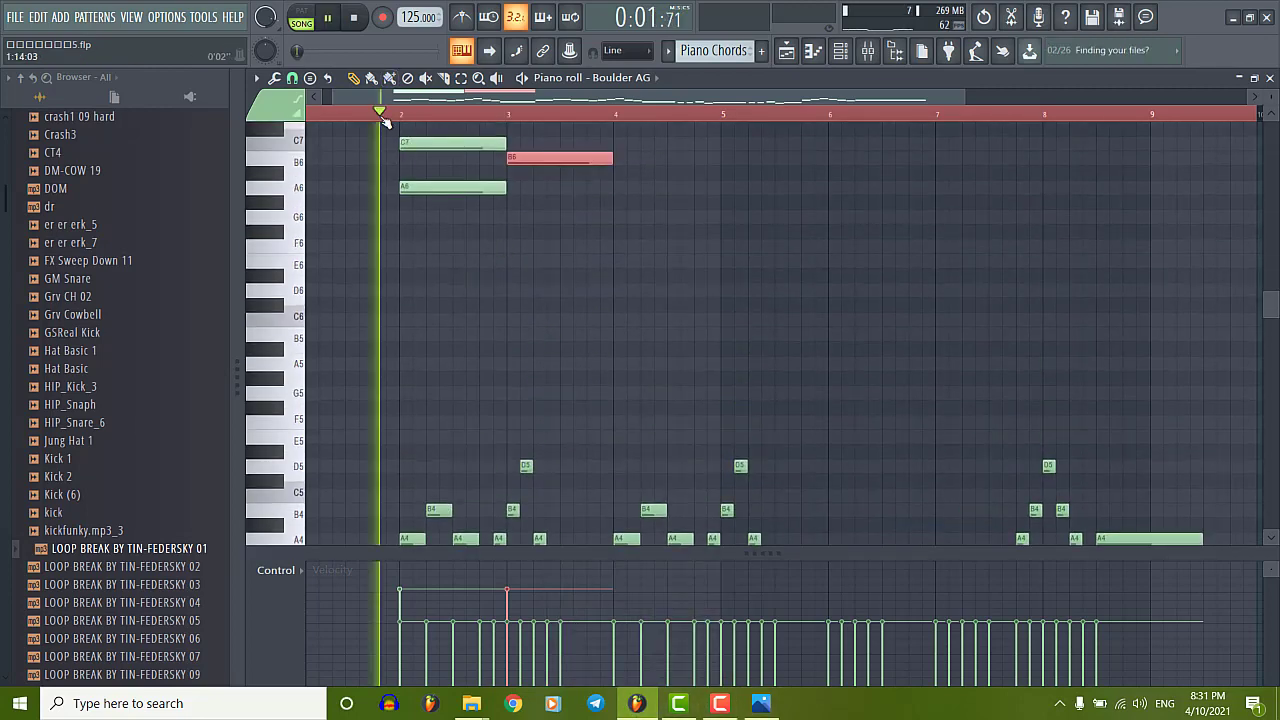
scroll(490, 248, "up", 1)
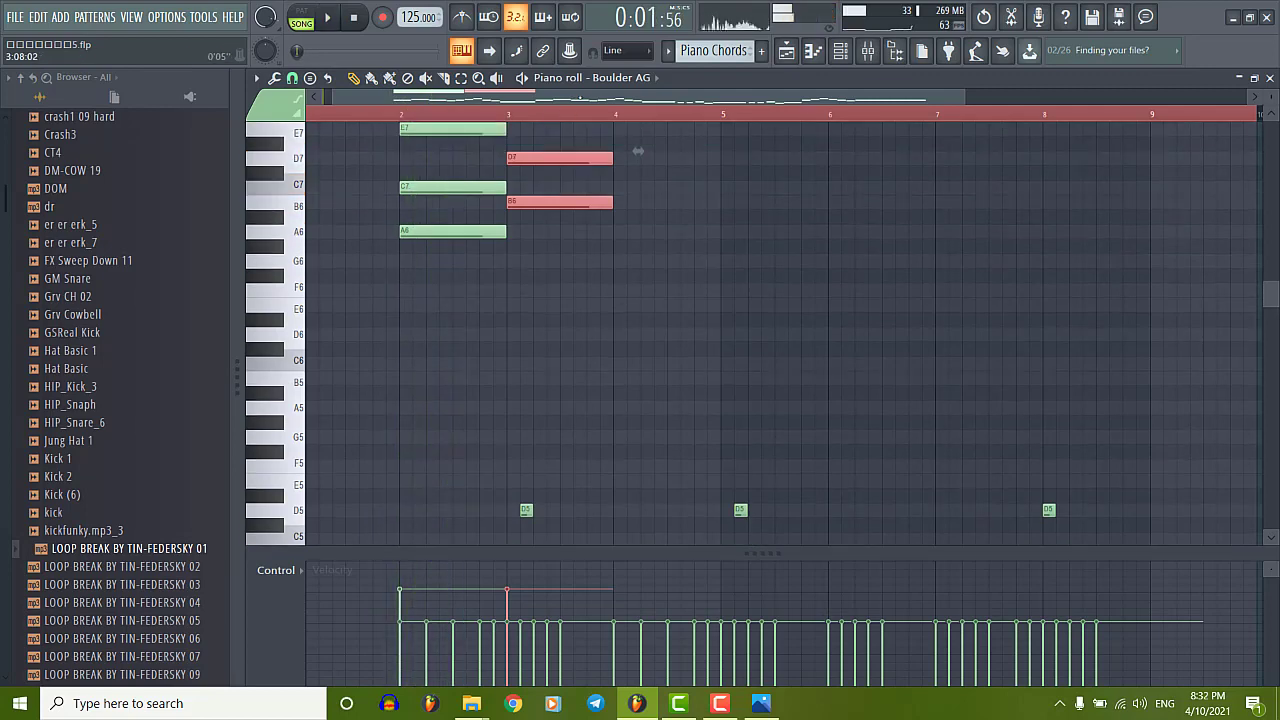
key("l")
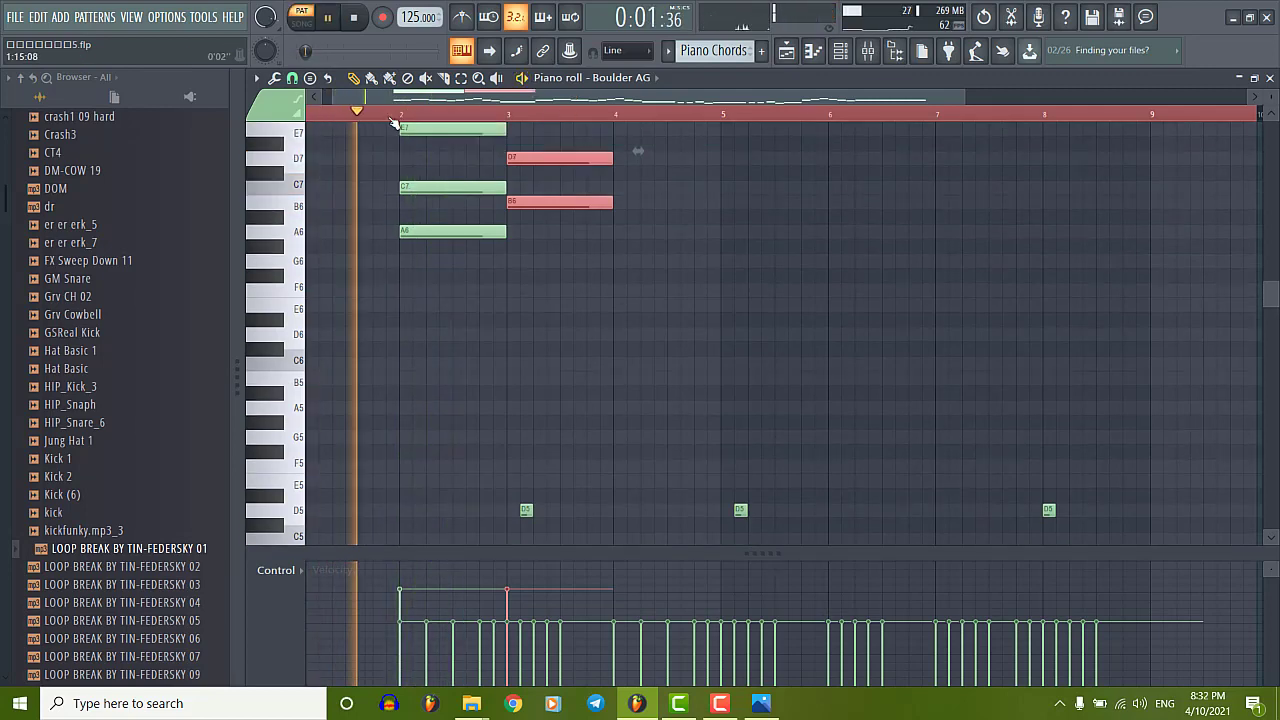
scroll(471, 206, "down", 3)
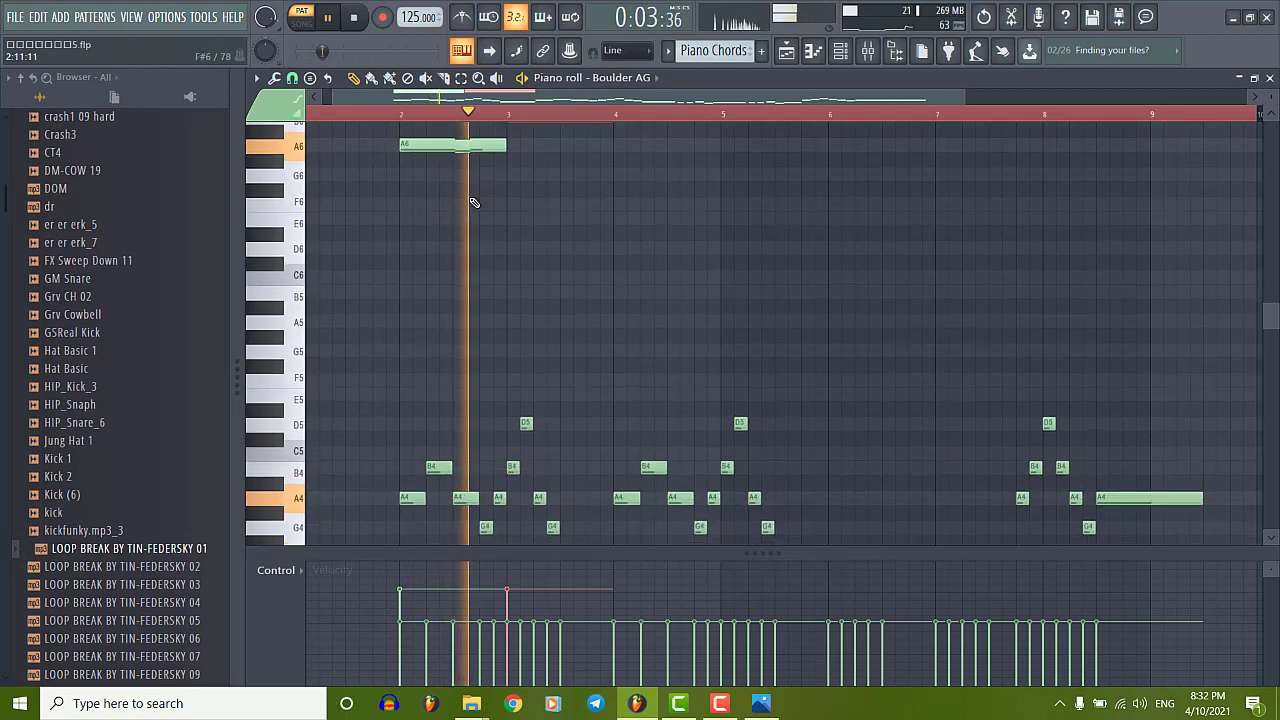
scroll(528, 206, "up", 2)
scroll(534, 208, "down", 5)
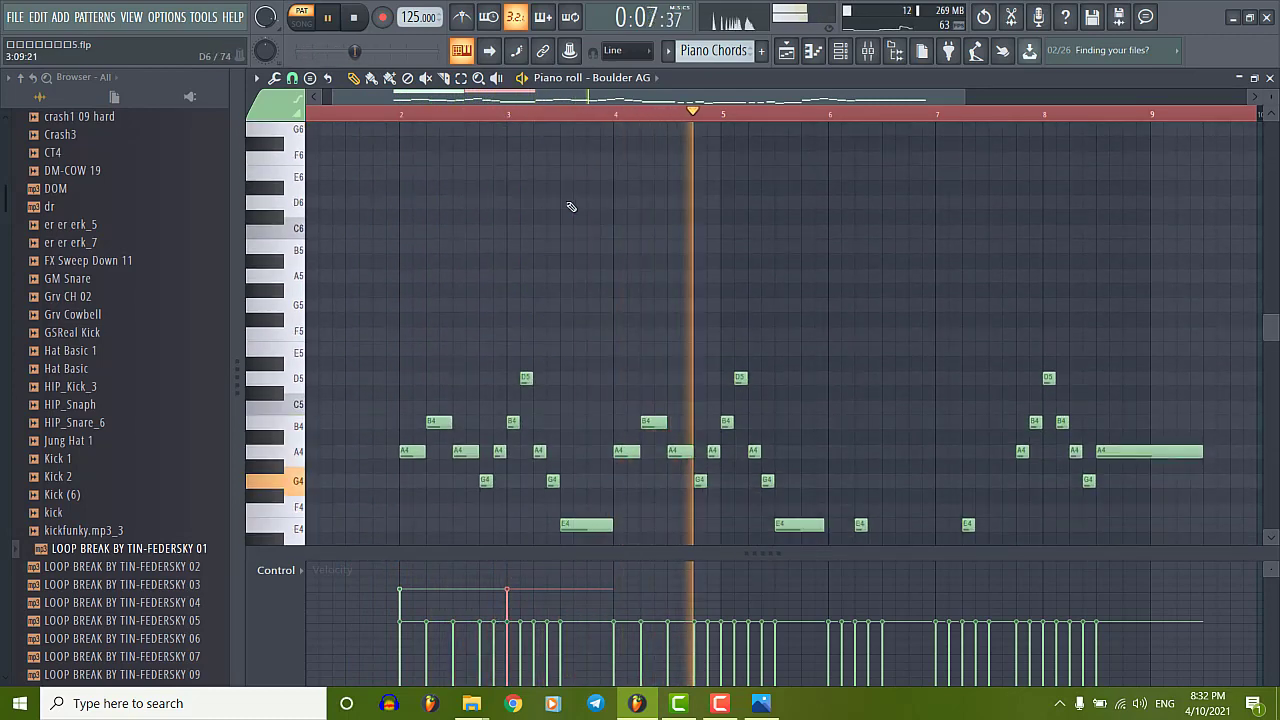
Stop playback, check the melody notes, and copy the A6 minor chord to bar 4 with its root on A6.
key("space")
scroll(571, 391, "up", 3, "ctrl")
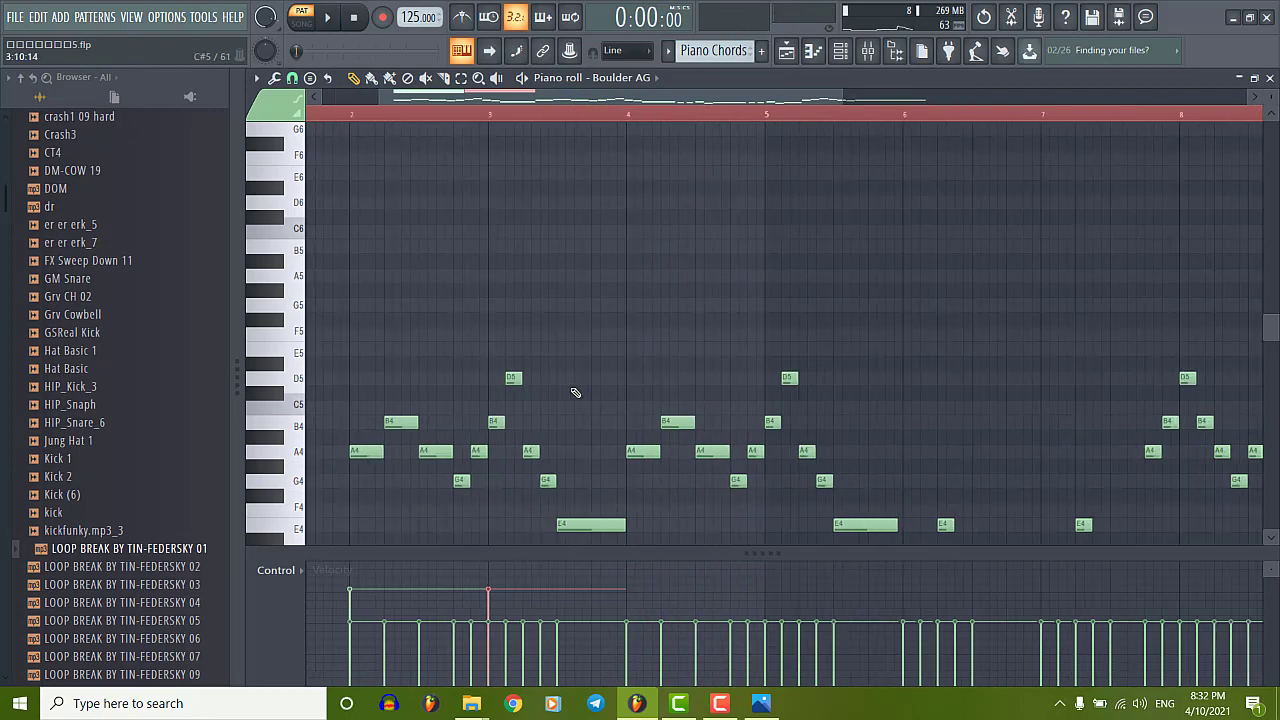
scroll(571, 391, "down", 5)
scroll(523, 351, "down", 3, "ctrl")
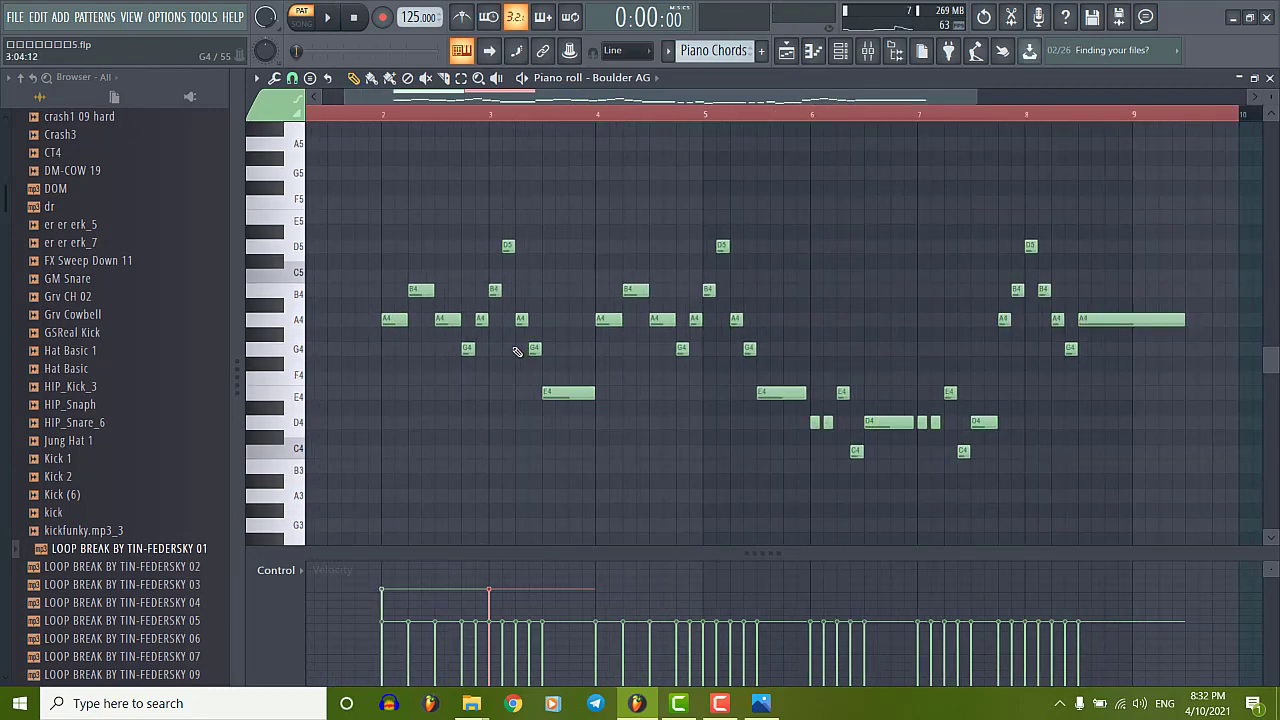
scroll(510, 352, "up", 5)
scroll(500, 355, "up", 5)
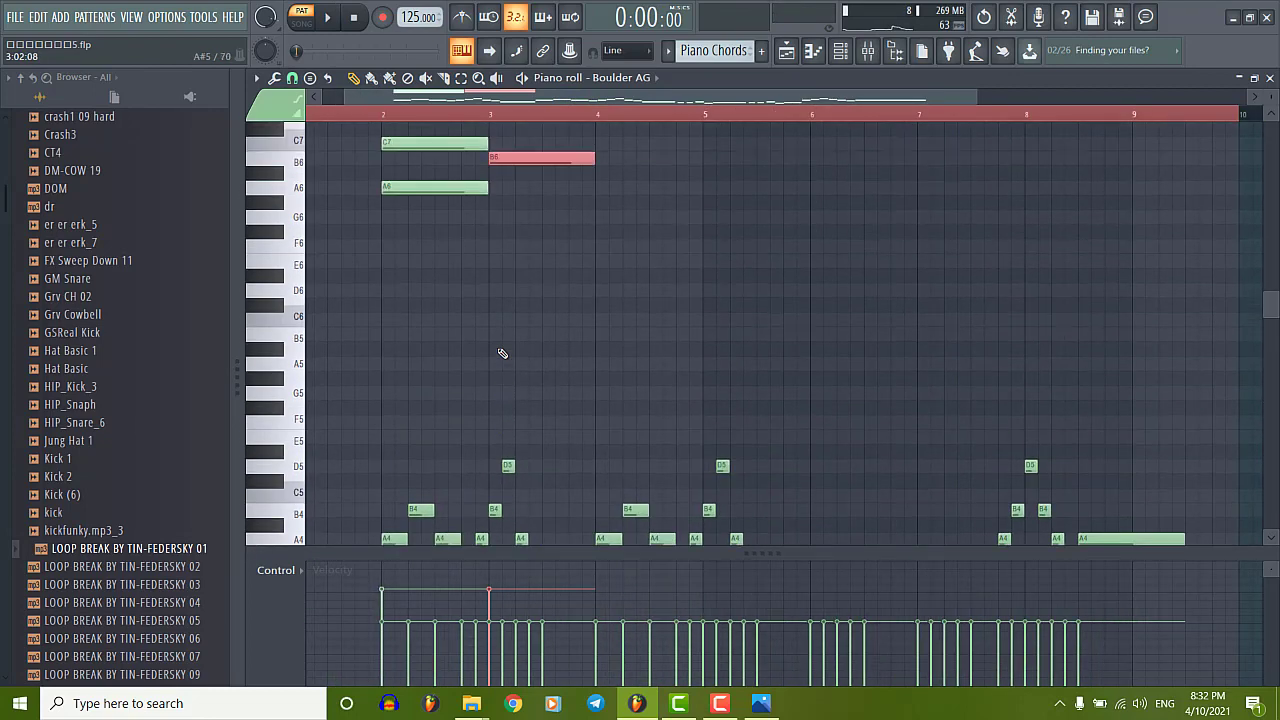
scroll(488, 350, "down", 5)
scroll(478, 335, "up", 5)
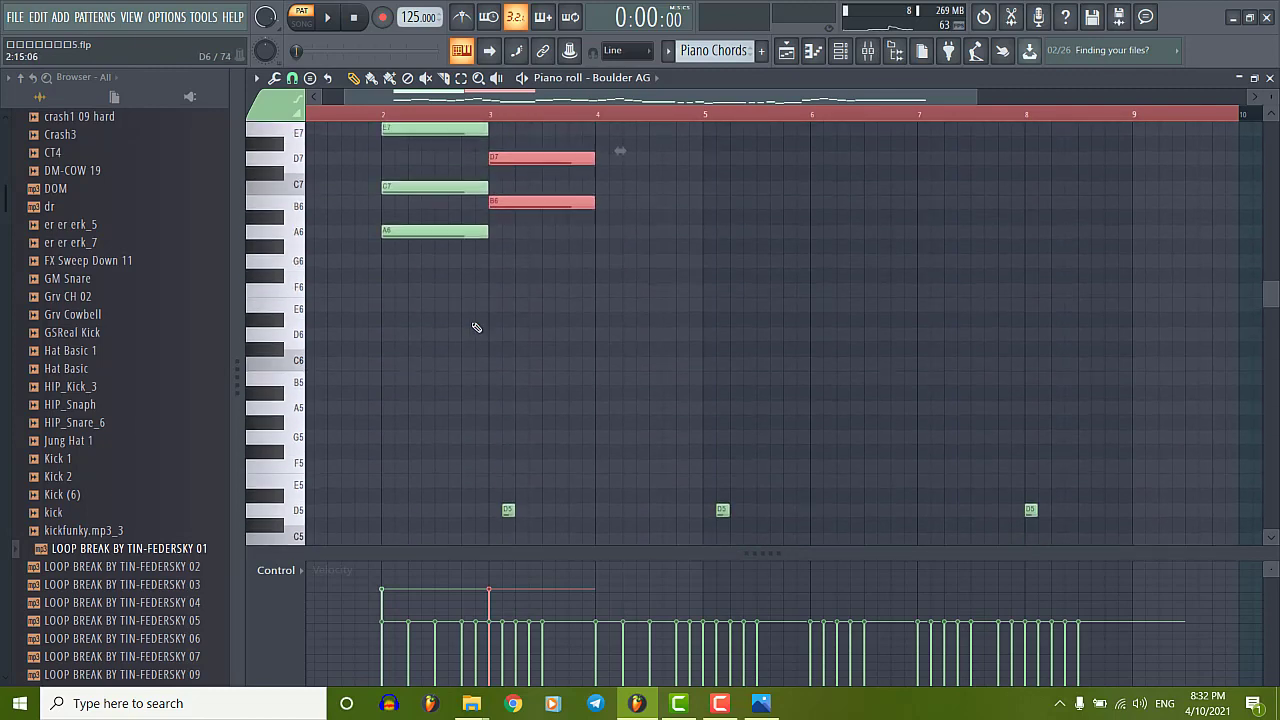
scroll(480, 270, "up", 2)
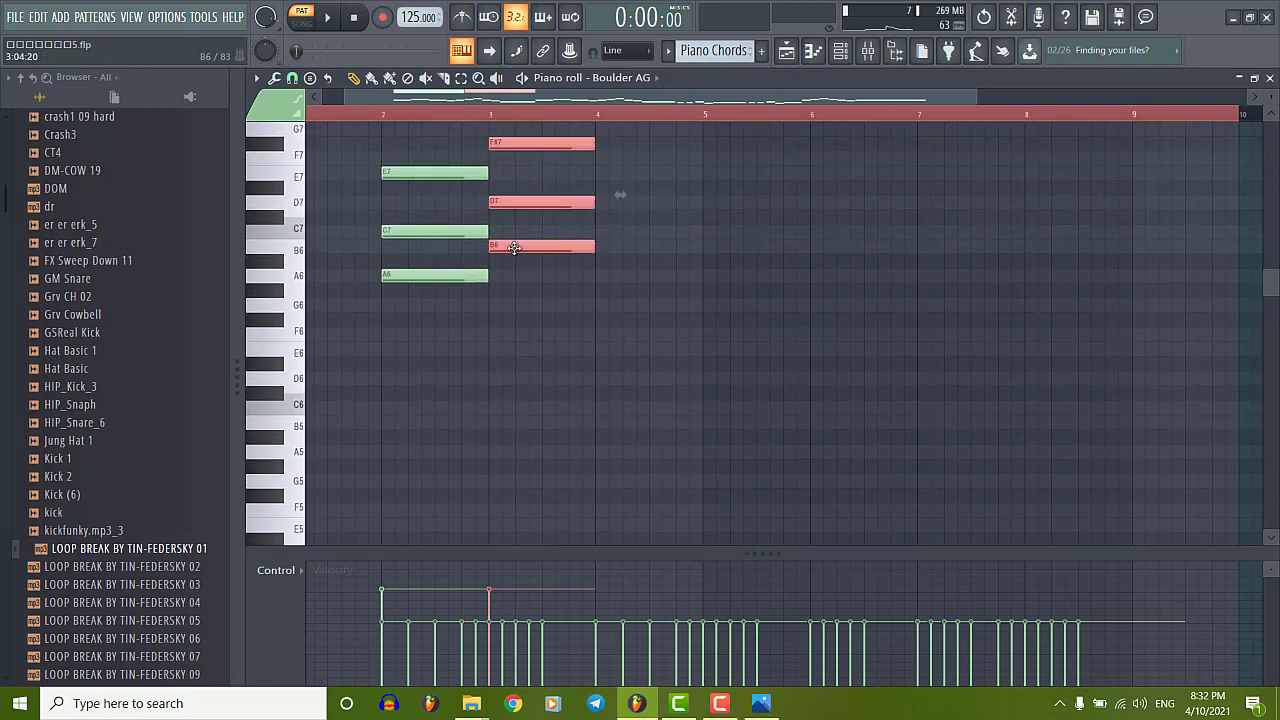
left_click_drag(524, 250, 624, 279)
Check the melody around bar 5 and copy the B6 minor chord there, keeping its root on B6.
scroll(590, 330, "down", 6)
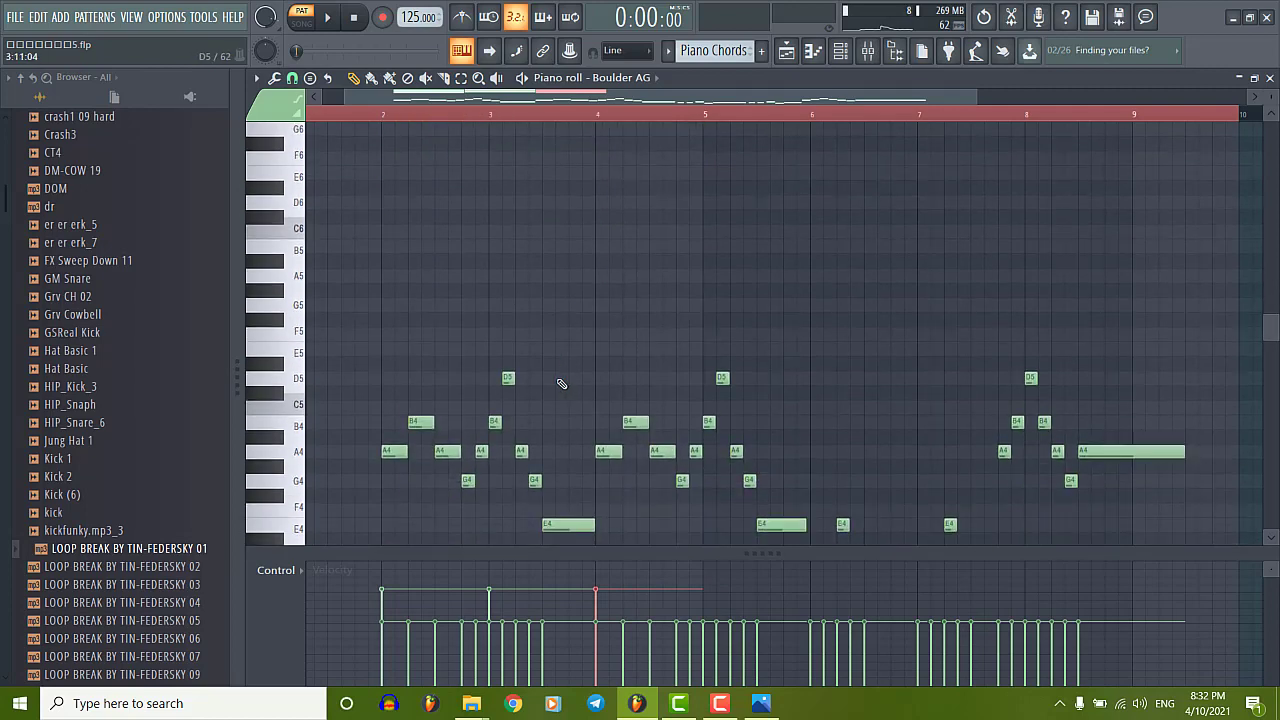
scroll(566, 380, "up", 8)
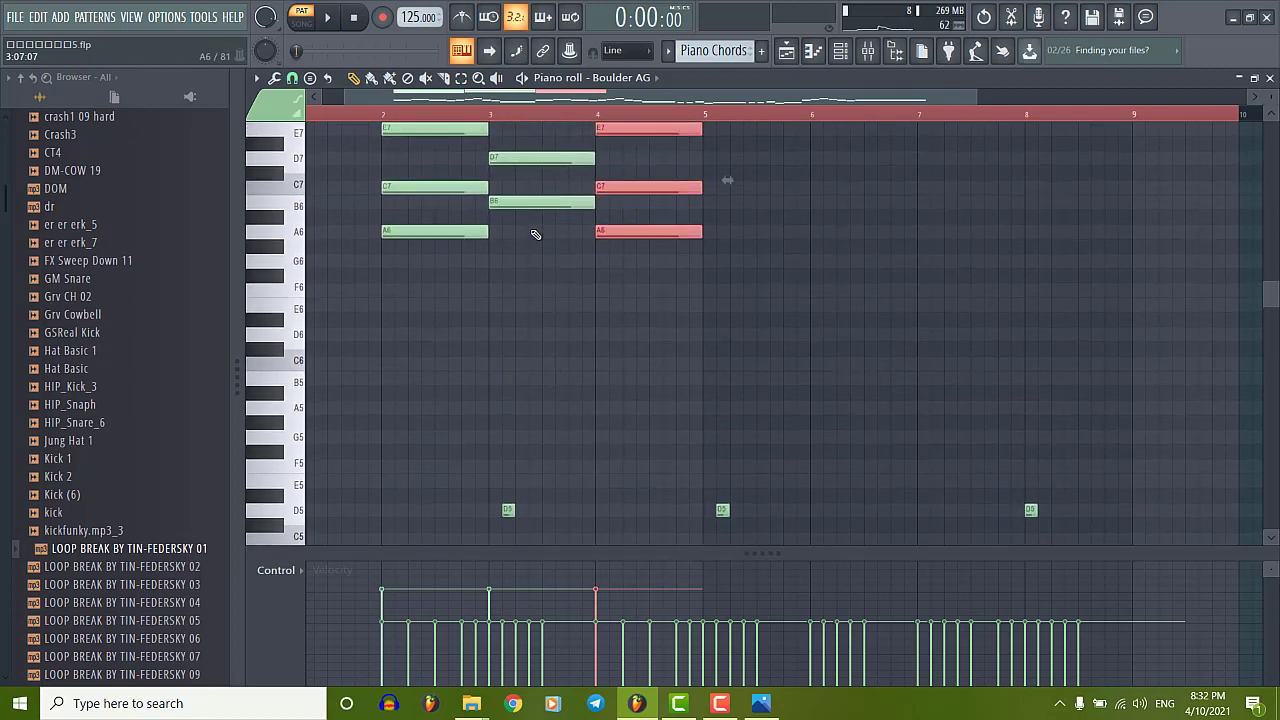
left_click_drag(535, 199, 733, 341)
Consult the chord chart in Photos, and stamp a one-bar Major chord with its root on D7 at bar 6.
scroll(680, 355, "down", 10)
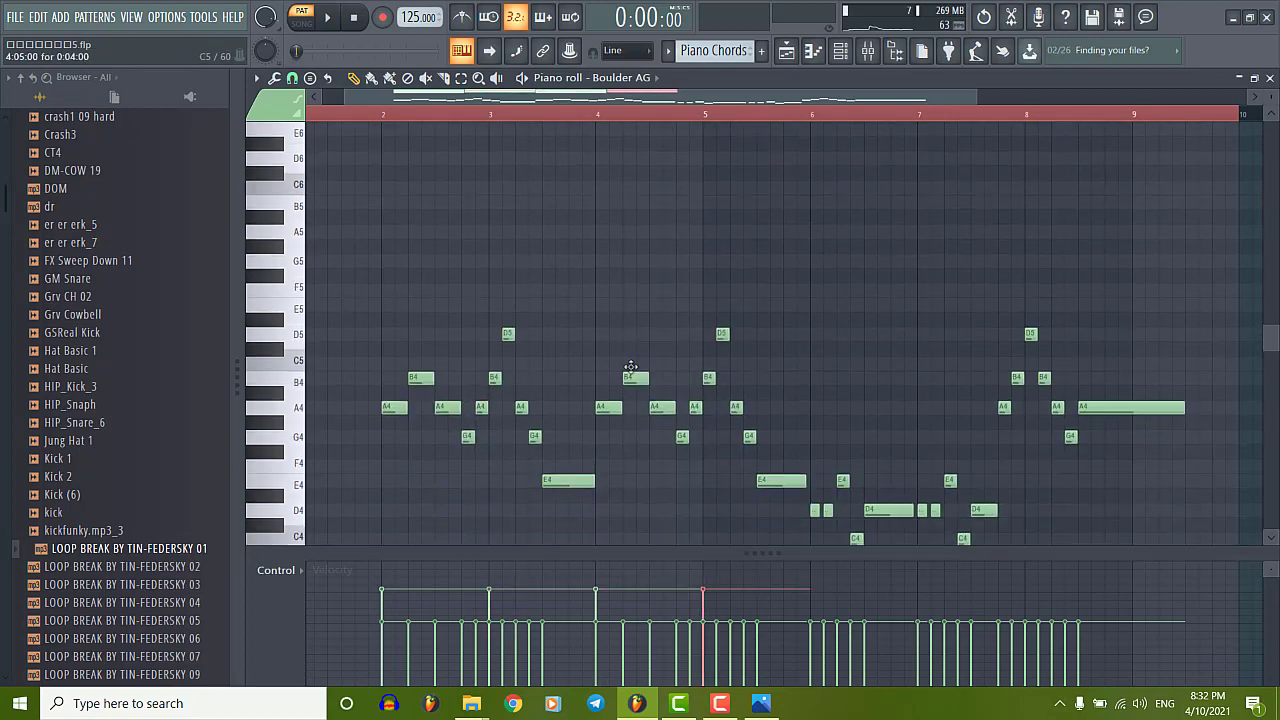
scroll(850, 466, "up", 3, "ctrl")
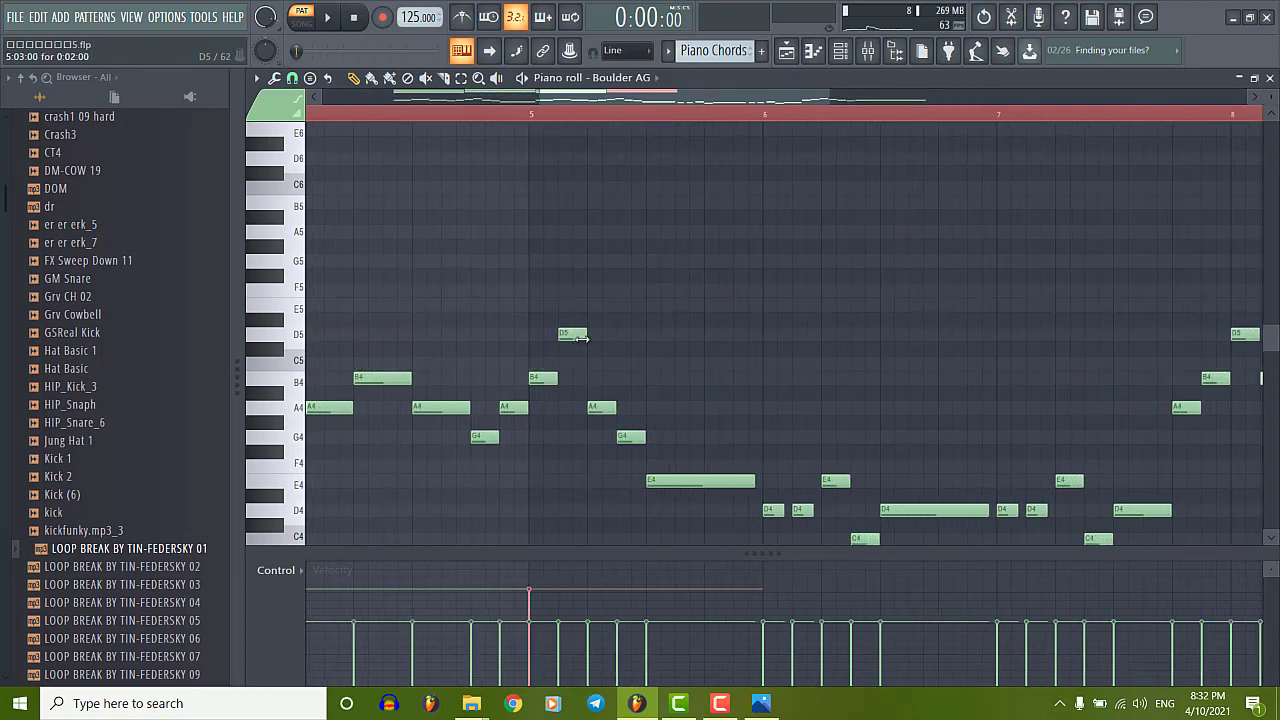
scroll(585, 344, "up", 8)
scroll(585, 344, "down", 1)
left_click(761, 703)
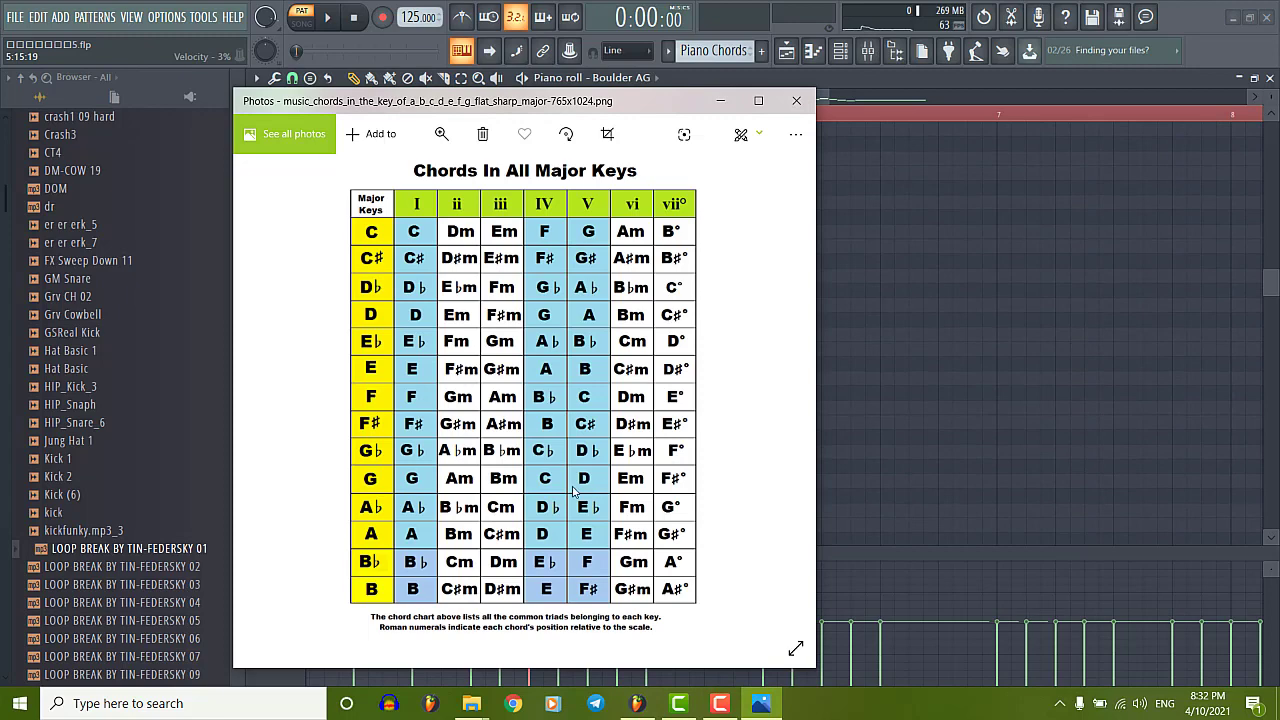
left_click(636, 703)
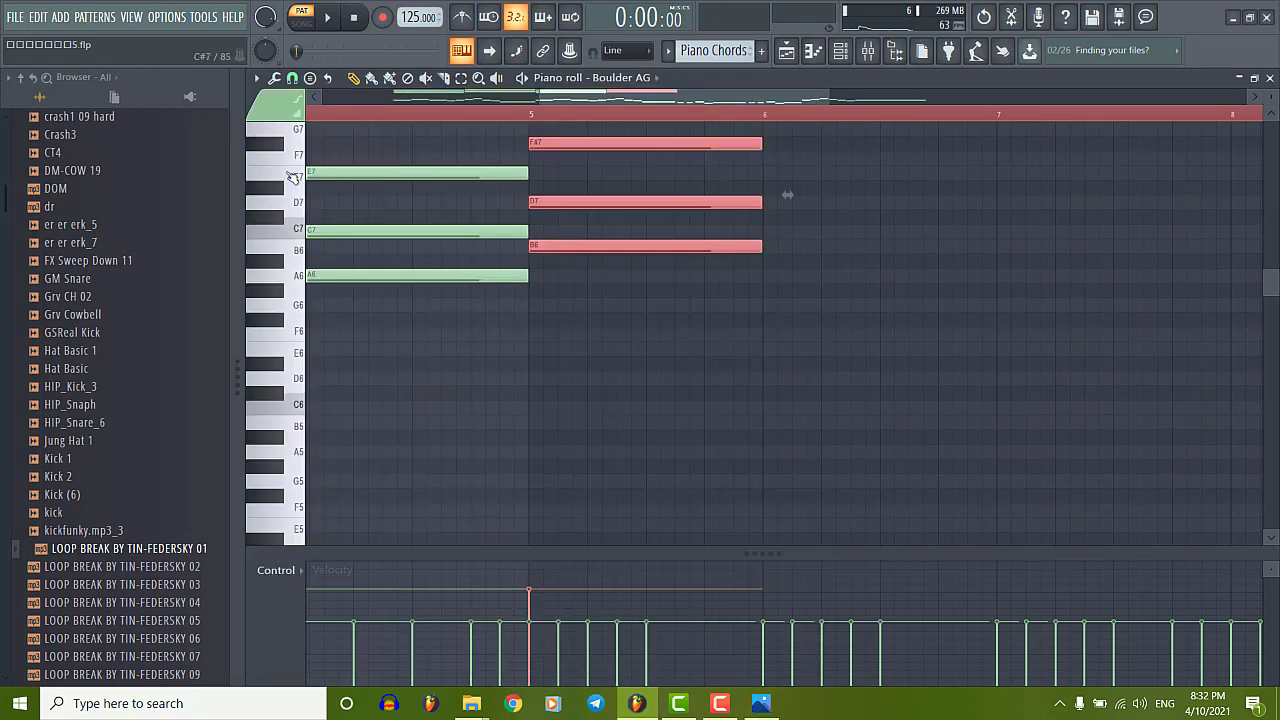
left_click(310, 78)
left_click(350, 172)
scroll(322, 377, "up", 1)
left_click(272, 254)
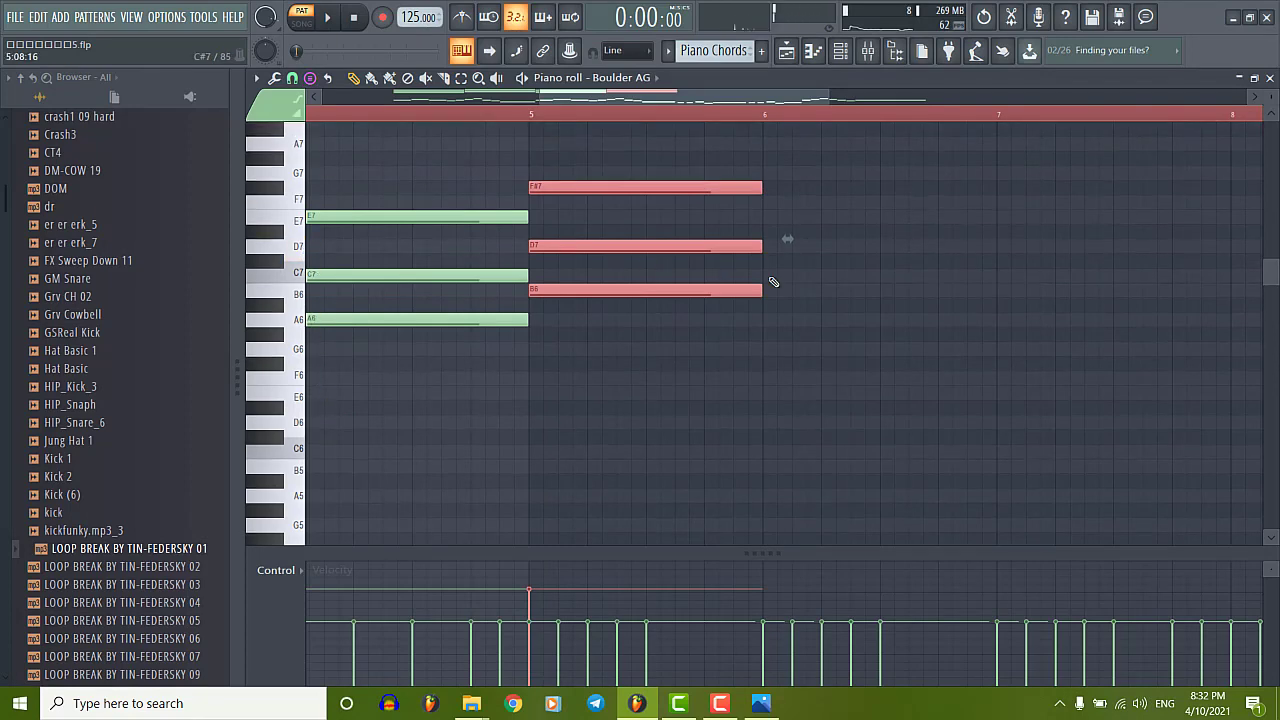
left_click_drag(810, 251, 767, 249)
Compare the melody in bars 6 and 7, and copy the D7 major chord to bar 7.
scroll(620, 310, "down", 2, "ctrl")
scroll(843, 323, "up", 3)
scroll(534, 403, "down", 11)
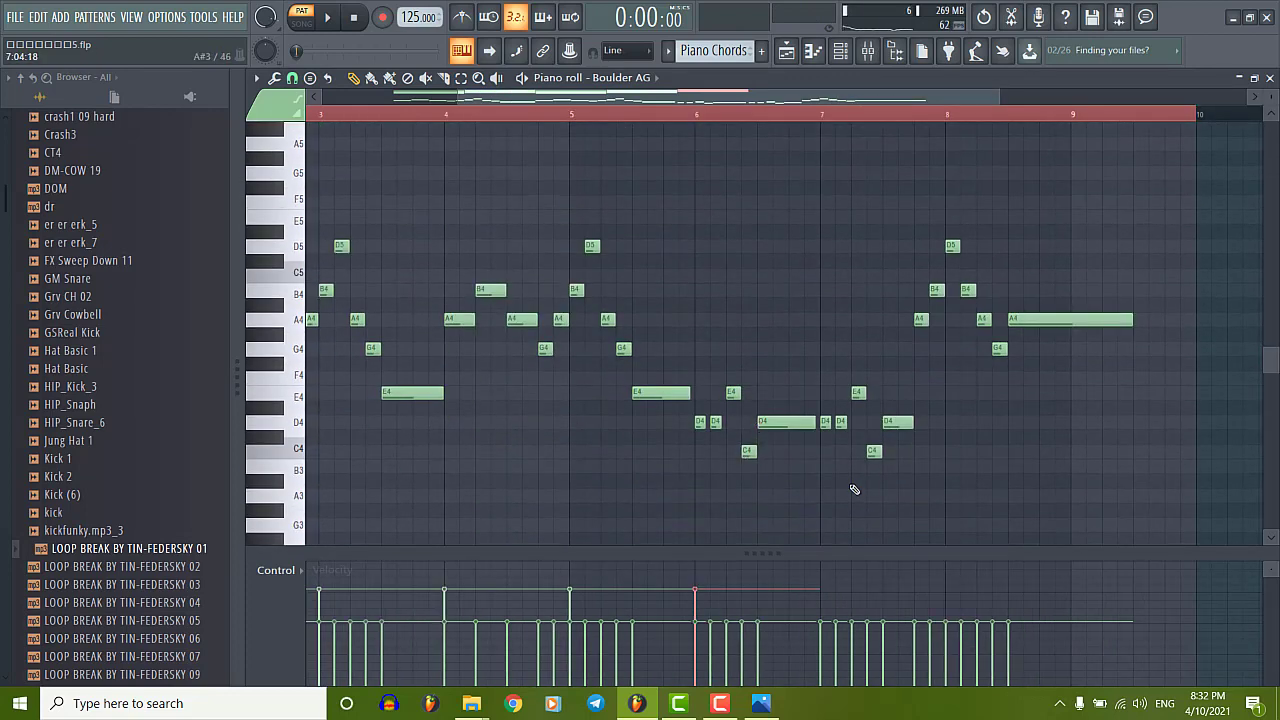
scroll(774, 371, "up", 14)
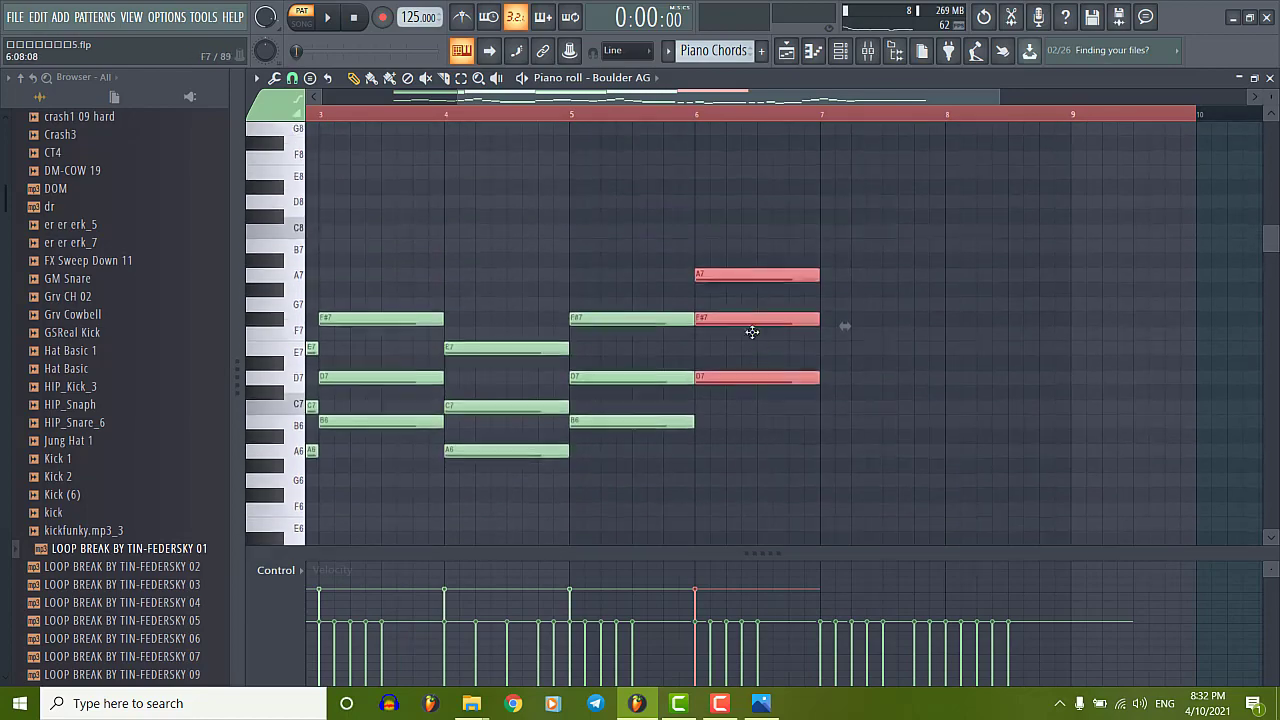
left_click(868, 379)
left_click_drag(868, 379, 850, 377)
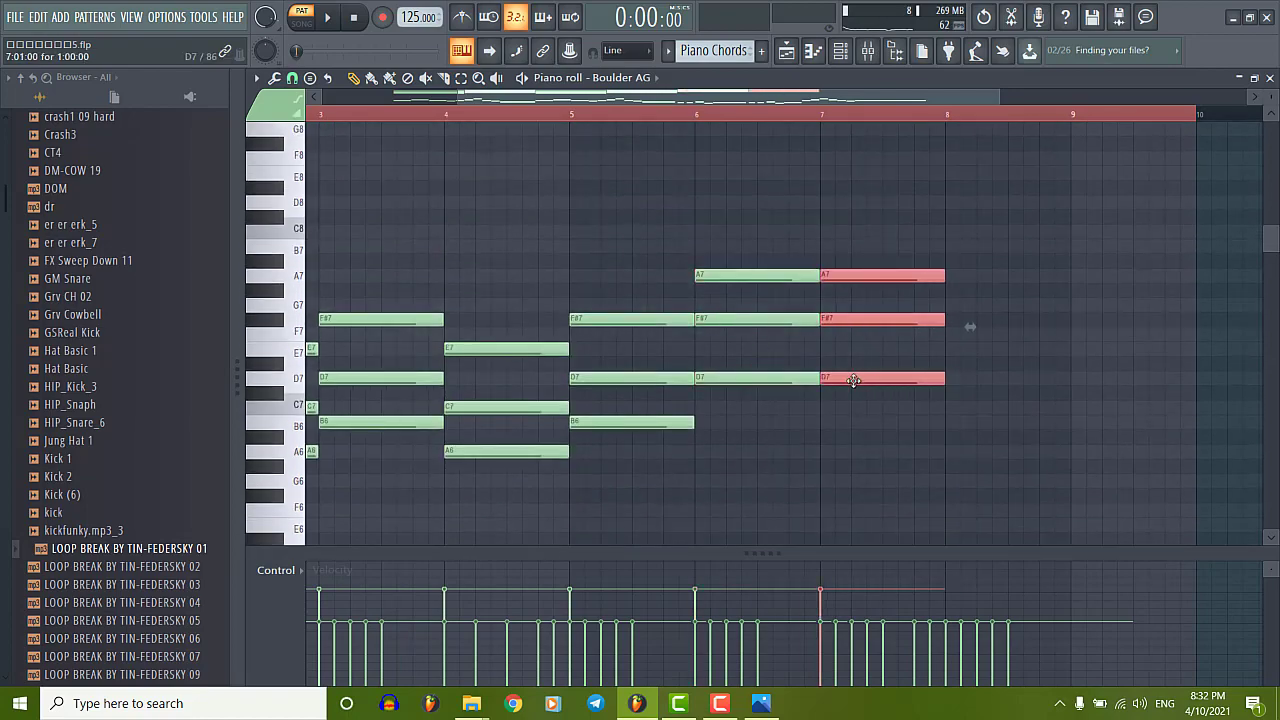
Check the melody from bar 7 onward, and duplicate the D7 major chord into bar 8.
scroll(851, 377, "up", 3, "ctrl")
scroll(548, 410, "down", 4, "ctrl")
scroll(694, 397, "down", 6)
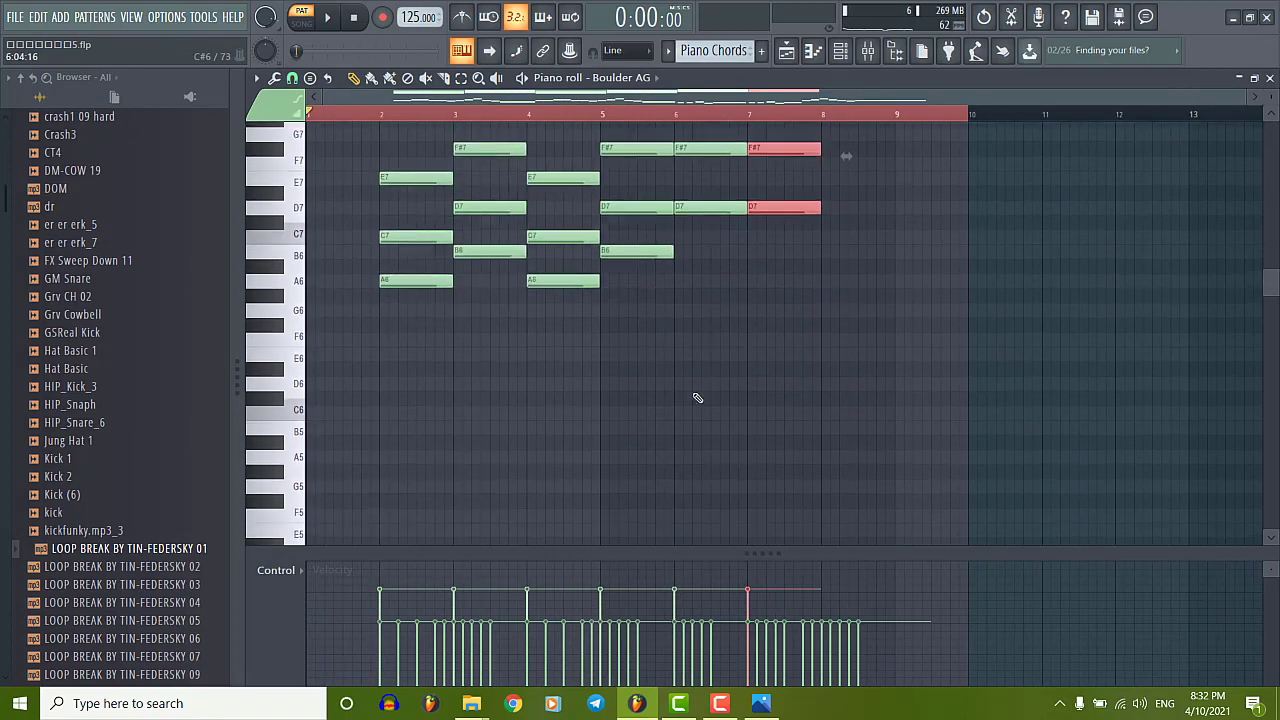
scroll(769, 403, "down", 2)
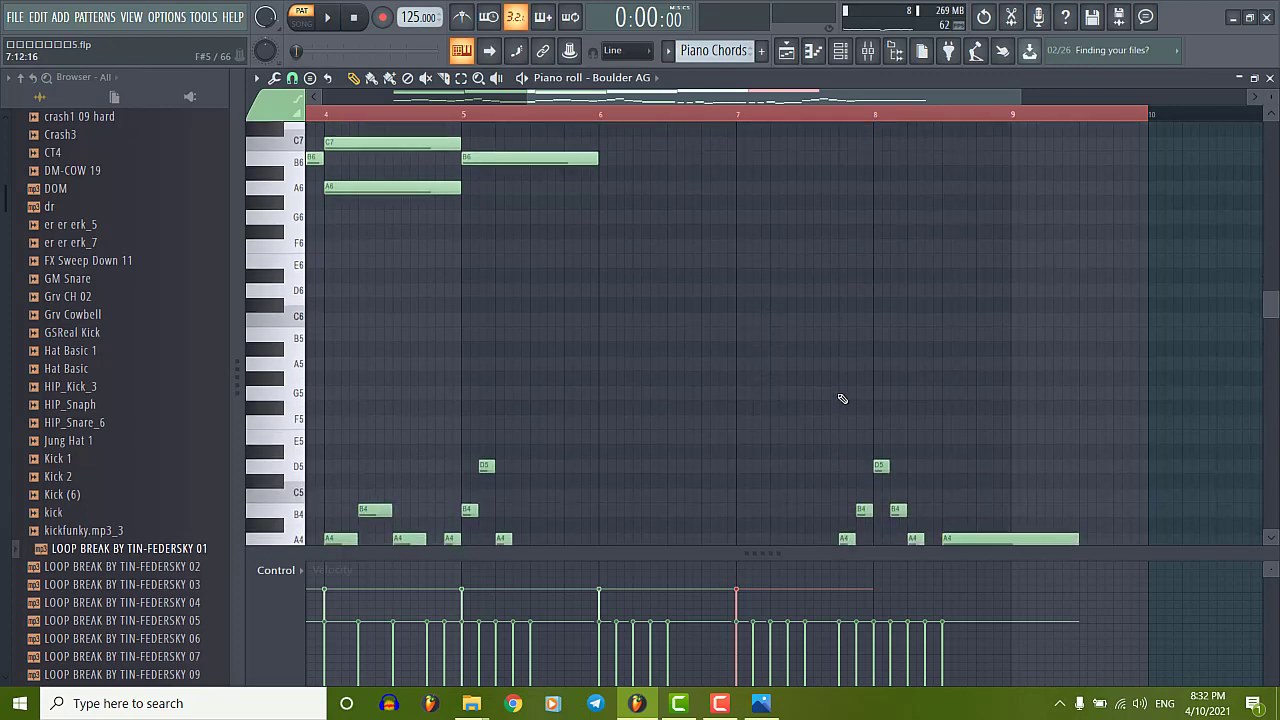
scroll(843, 399, "up", 3)
scroll(943, 434, "down", 5)
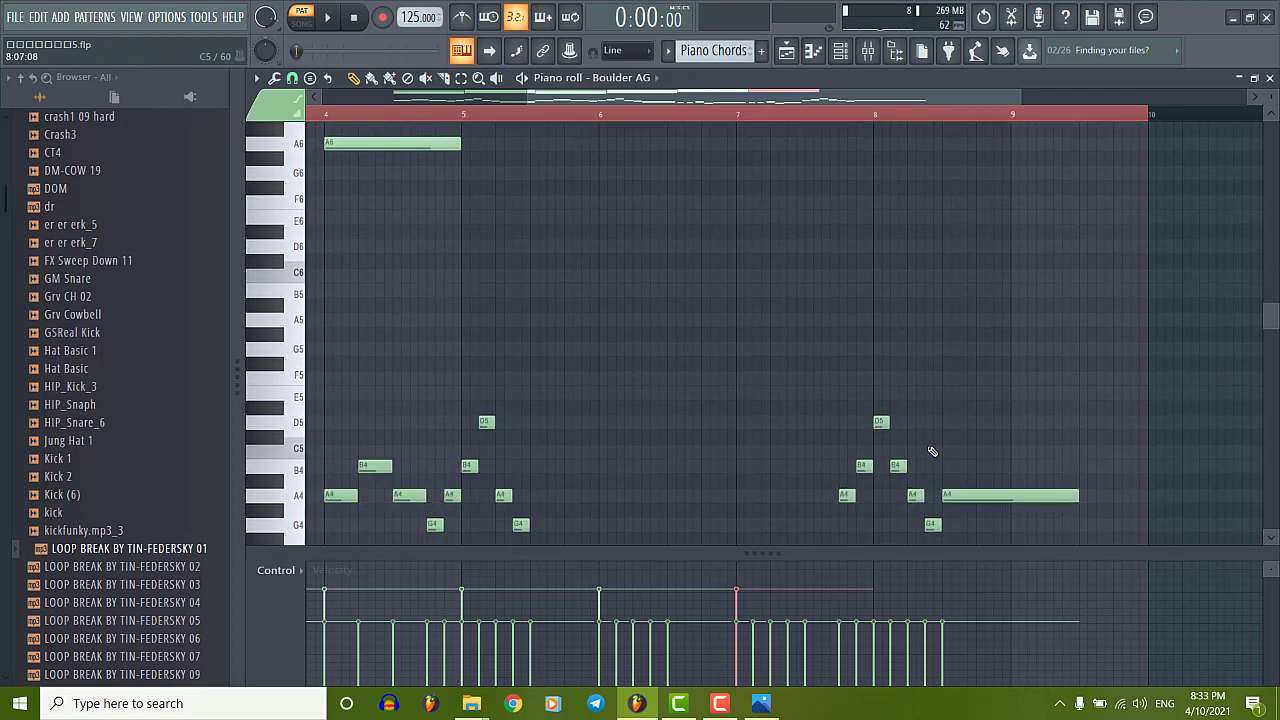
scroll(928, 450, "down", 4)
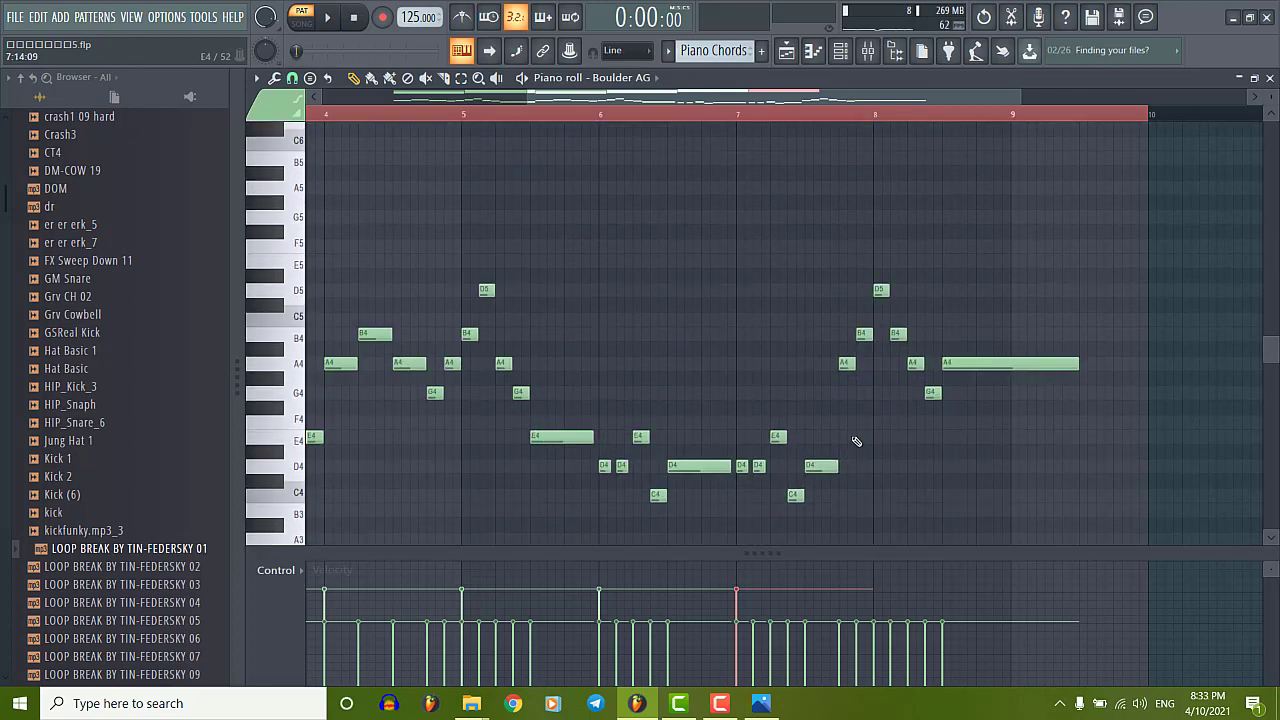
scroll(812, 385, "up", 10)
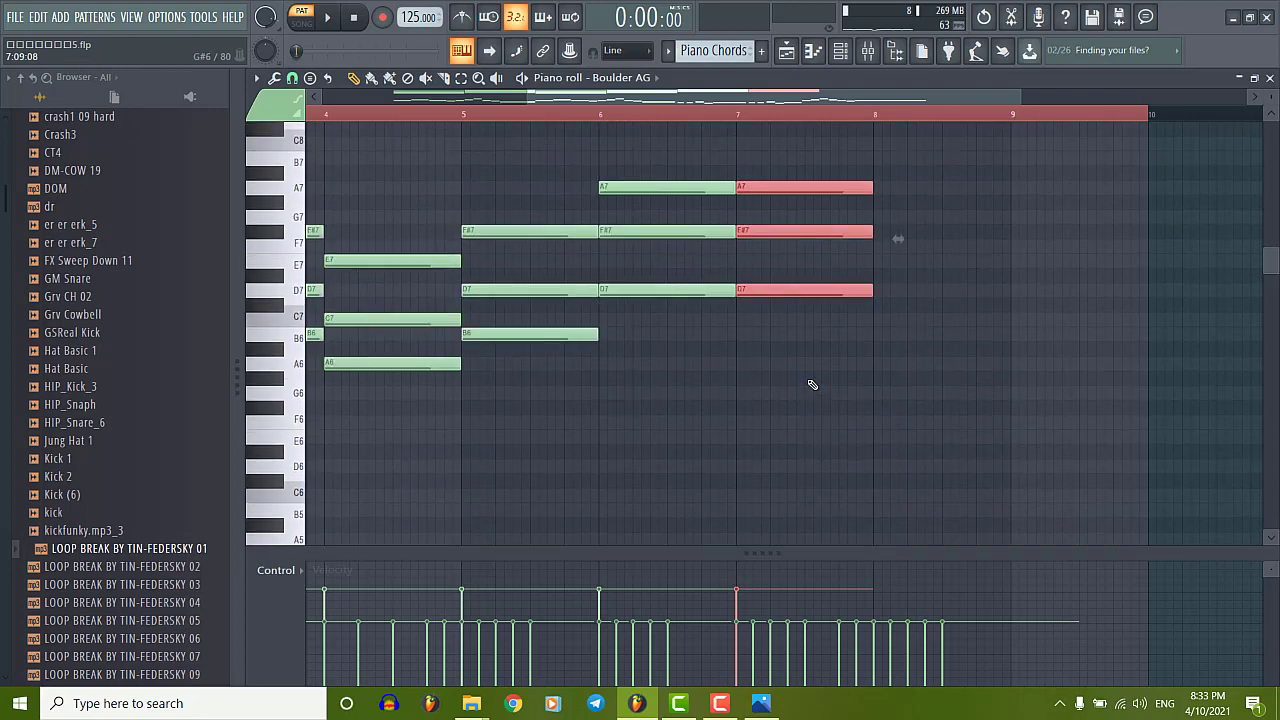
key("ctrl+b")
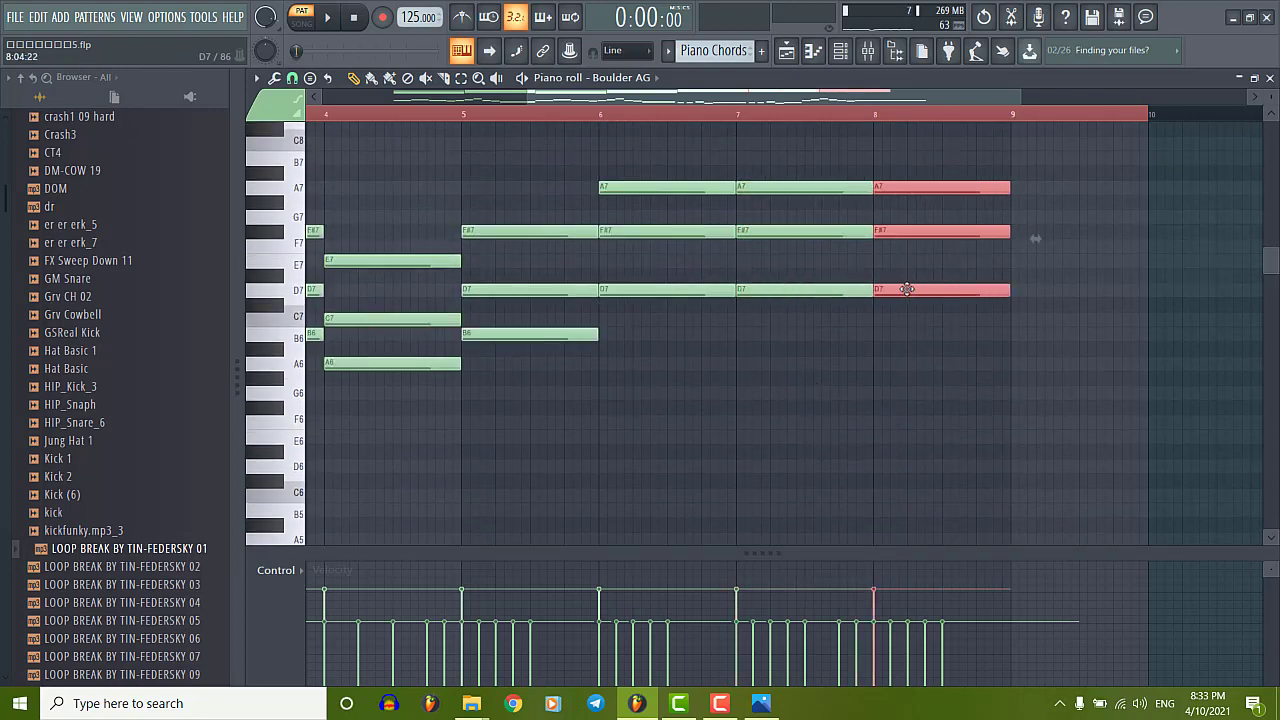
scroll(925, 300, "up", 4)
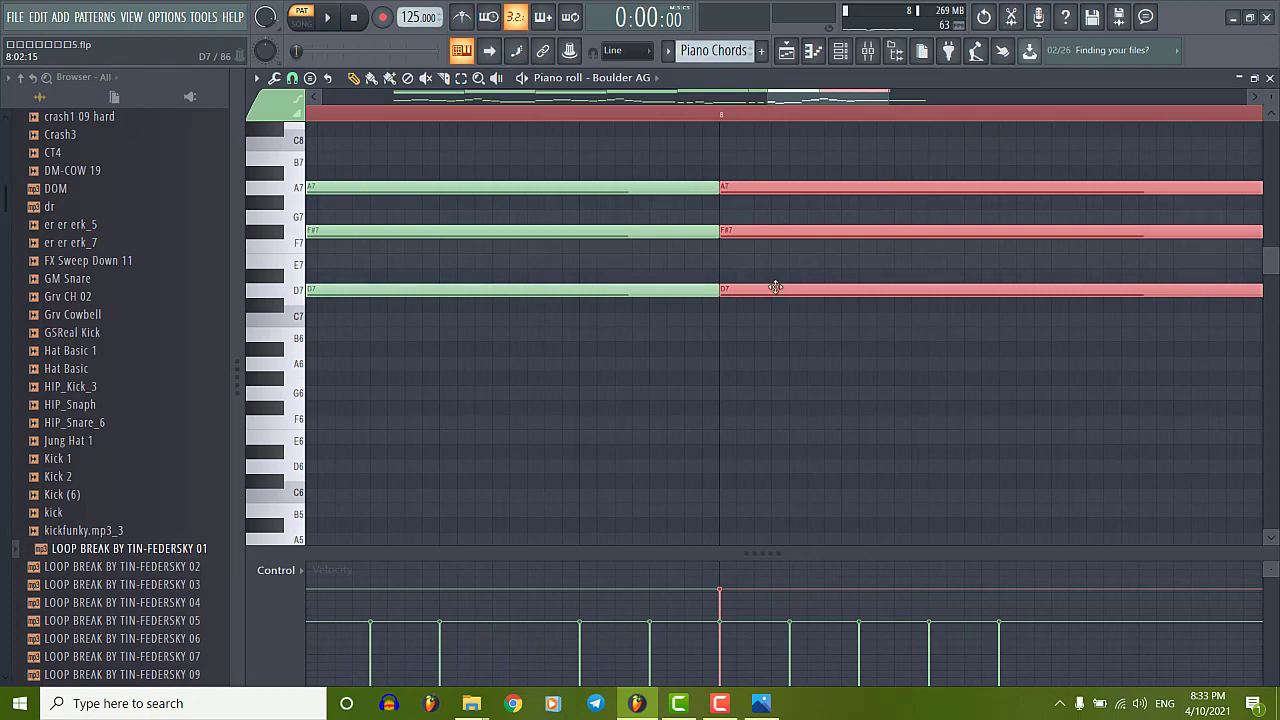
mouse_move(775, 288)
left_mouse_down()
mouse_move(771, 267)
mouse_move(760, 294)
left_mouse_up()
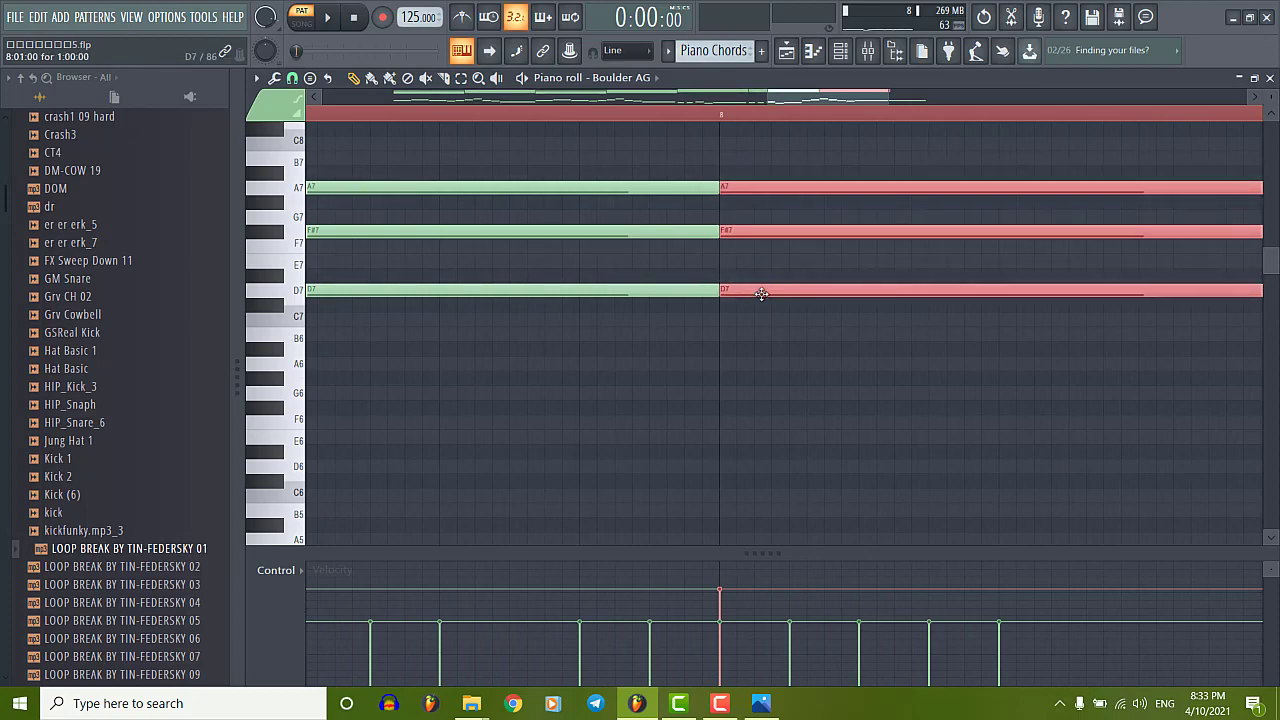
Select the chords in bars 2 to 7 and move them down together, putting the first chord's root on B5.
scroll(723, 309, "down", 5)
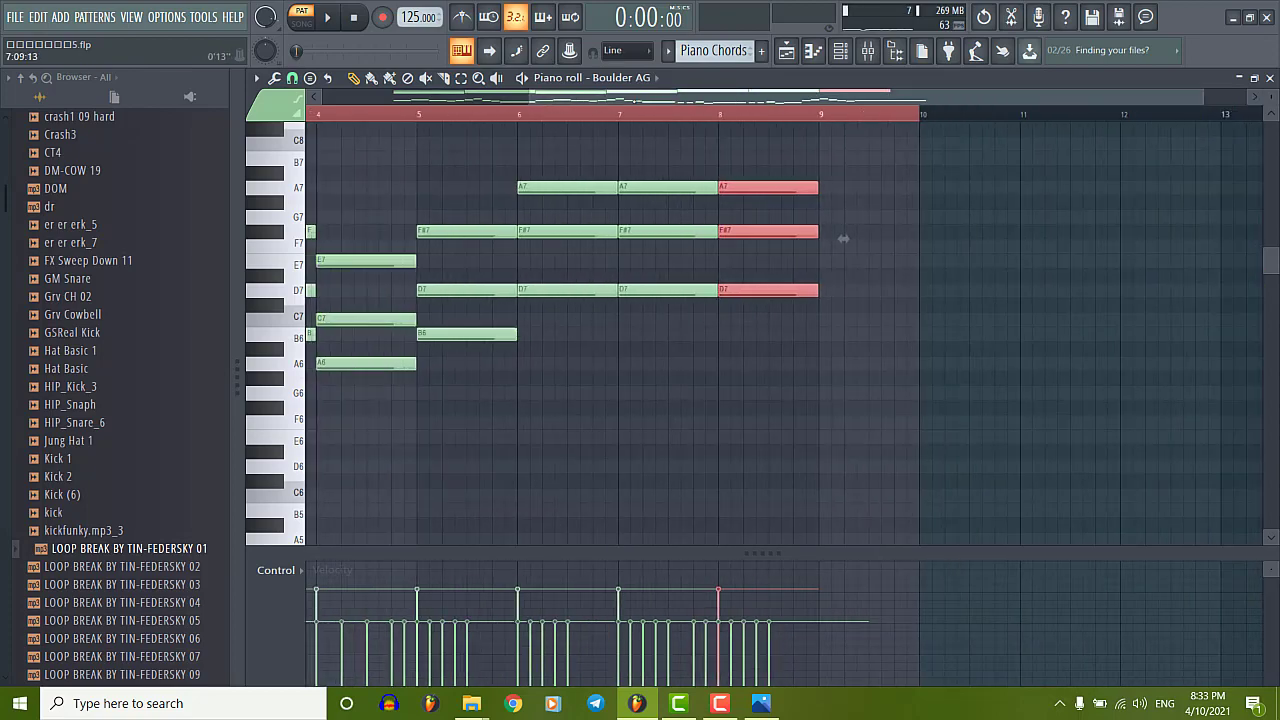
scroll(464, 116, "left", 3)
left_click_drag(388, 136, 866, 449)
scroll(362, 428, "up", 2, "ctrl")
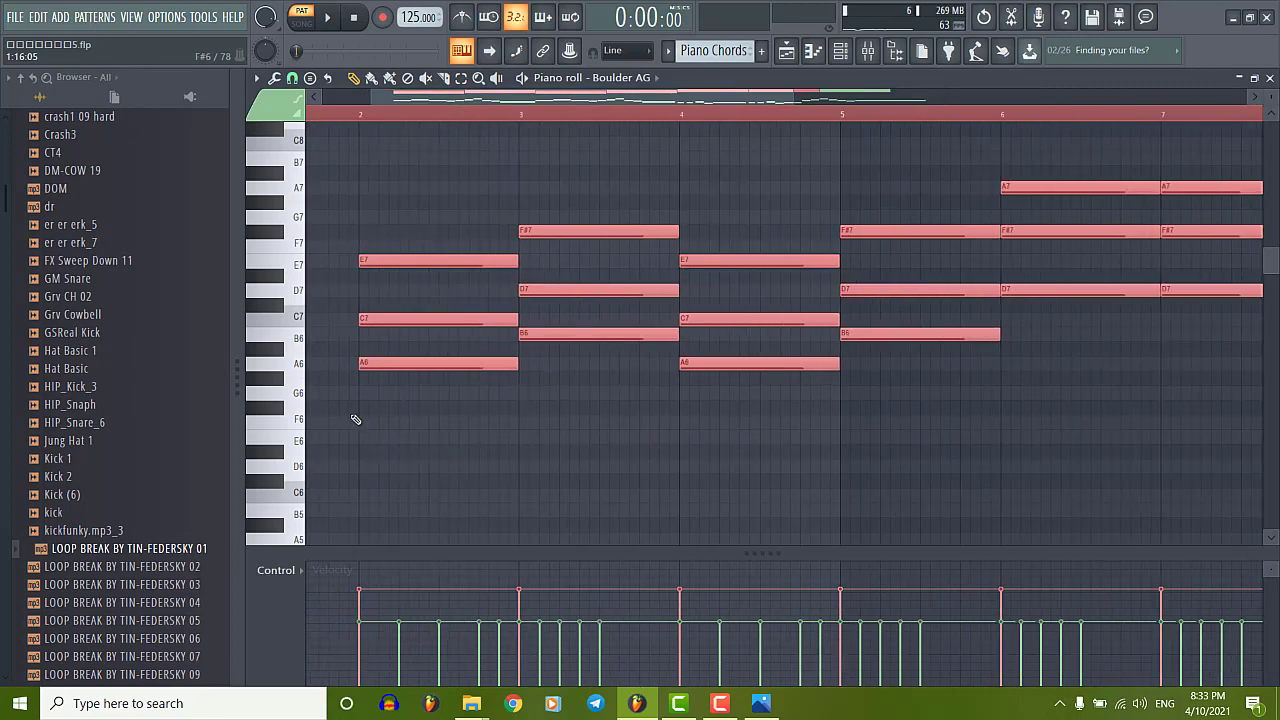
scroll(300, 410, "down", 3)
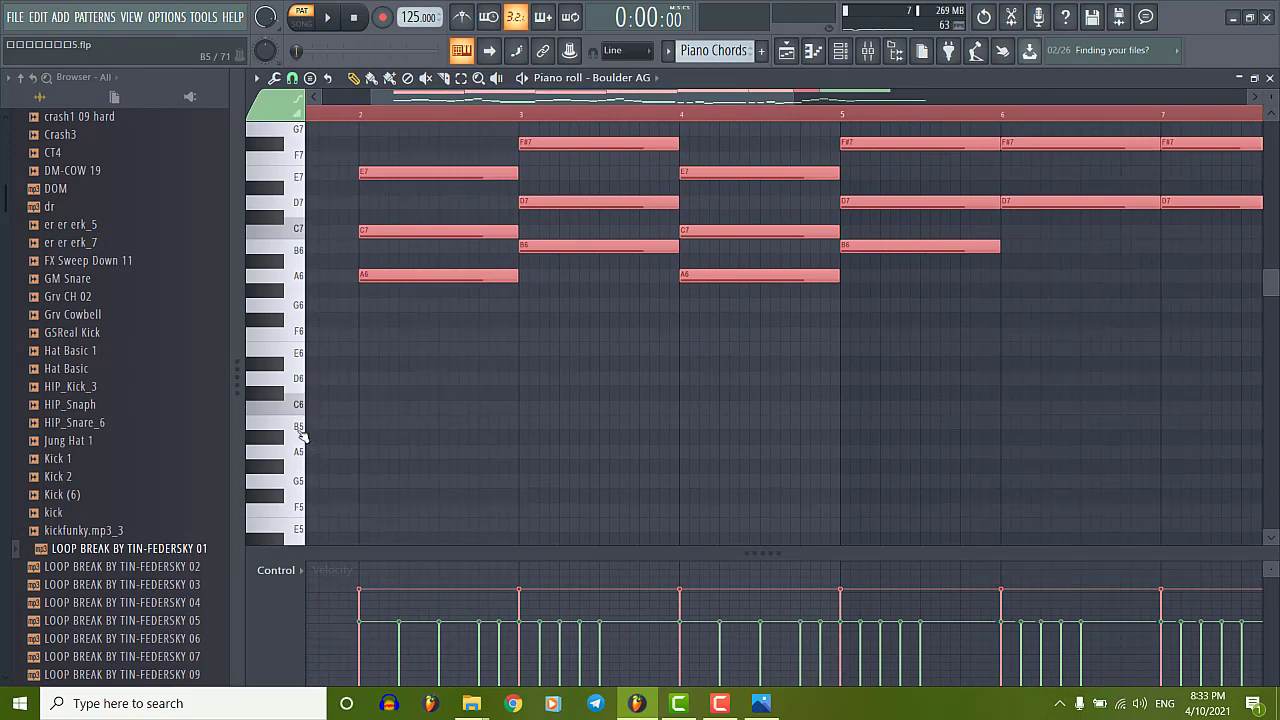
left_click(305, 453)
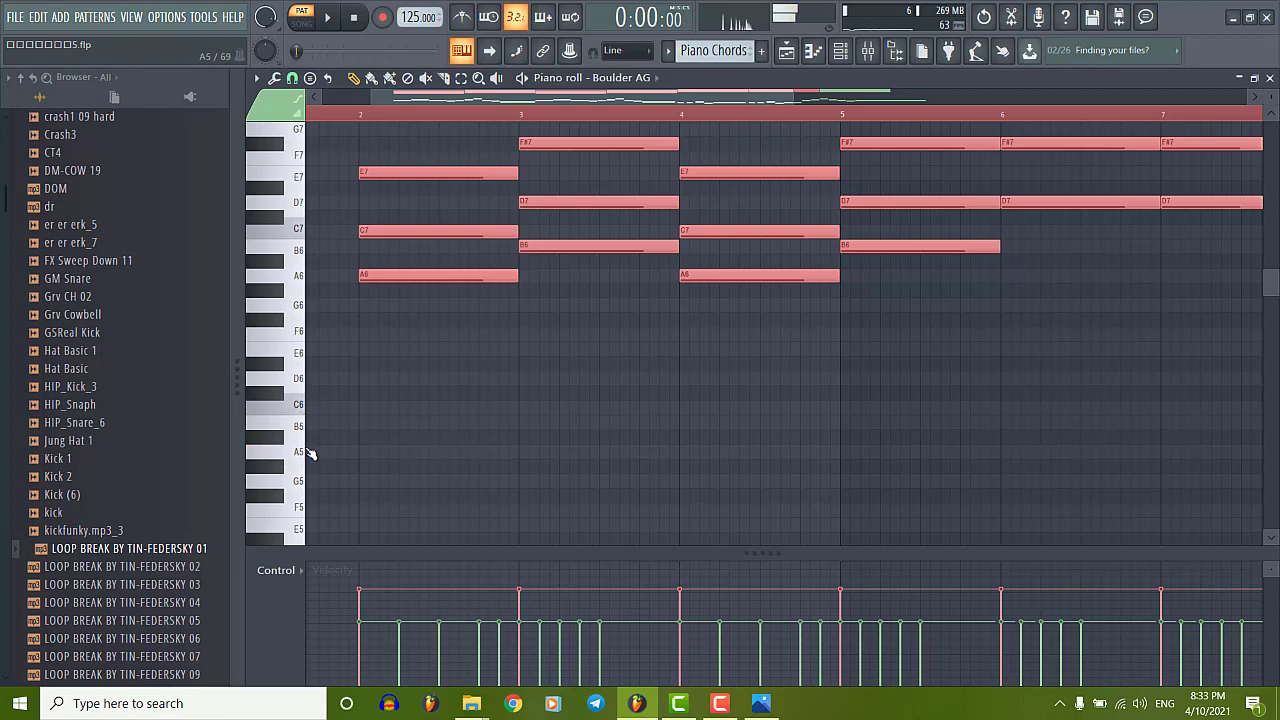
left_click_drag(395, 279, 393, 429)
scroll(393, 429, "down", 3, "ctrl")
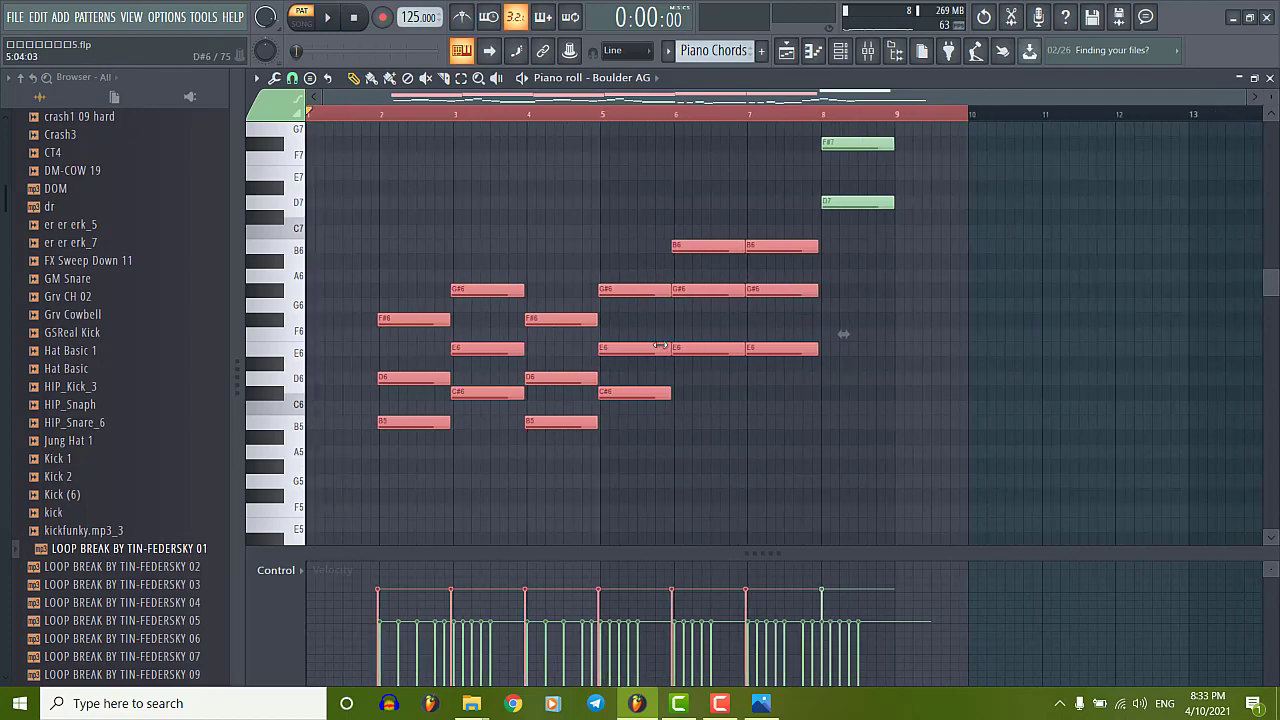
Reselect the lowered chords and align them with the bar lines from bar 2 to bar 7.
scroll(831, 260, "up", 3)
scroll(844, 249, "down", 3)
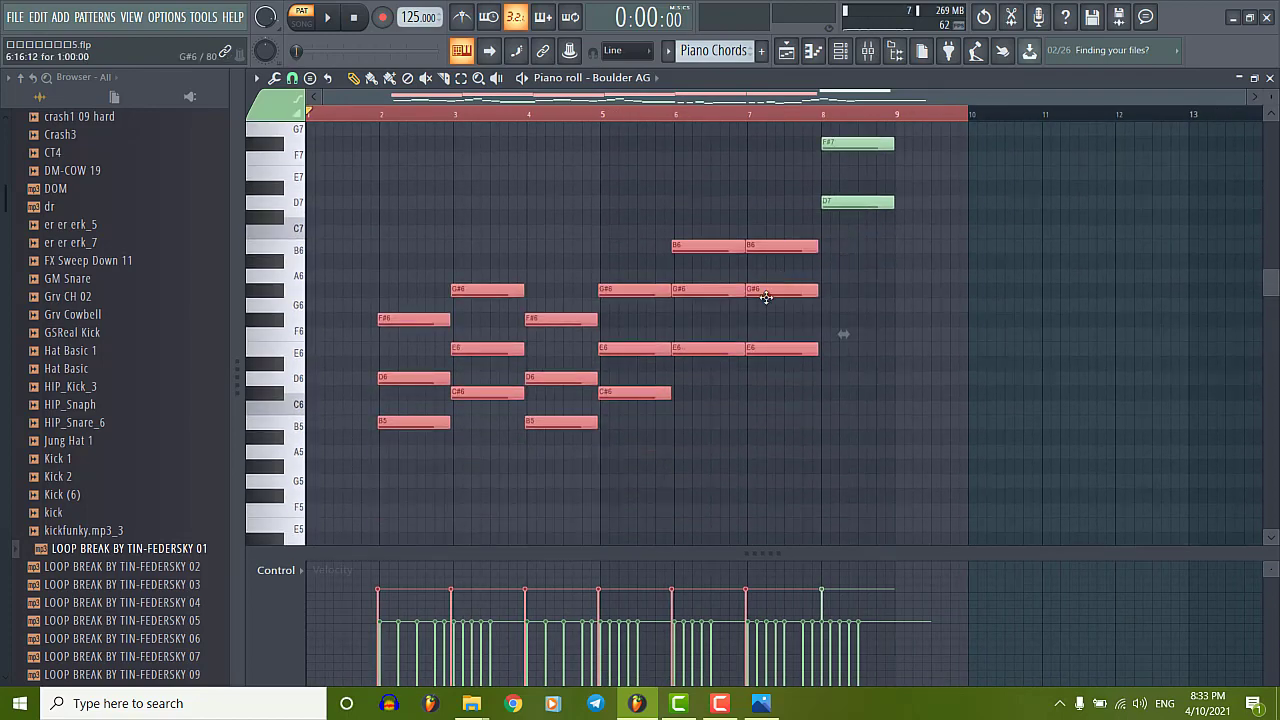
scroll(765, 297, "up", 4, "ctrl")
left_click_drag(526, 180, 770, 392, "ctrl")
scroll(400, 371, "down", 4, "ctrl")
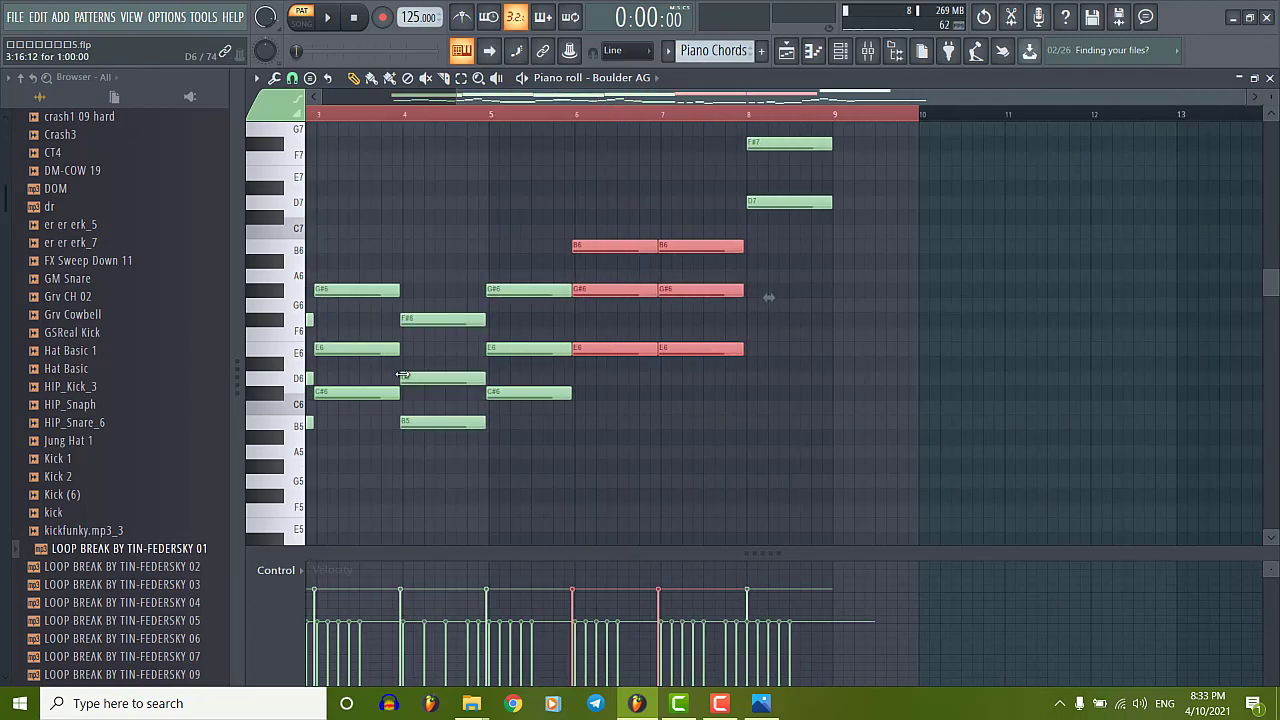
scroll(400, 376, "up", 3, "ctrl")
left_click_drag(341, 223, 842, 452, "ctrl")
scroll(370, 427, "up", 1, "ctrl")
scroll(335, 422, "up", 2, "ctrl")
scroll(343, 423, "down", 5, "ctrl")
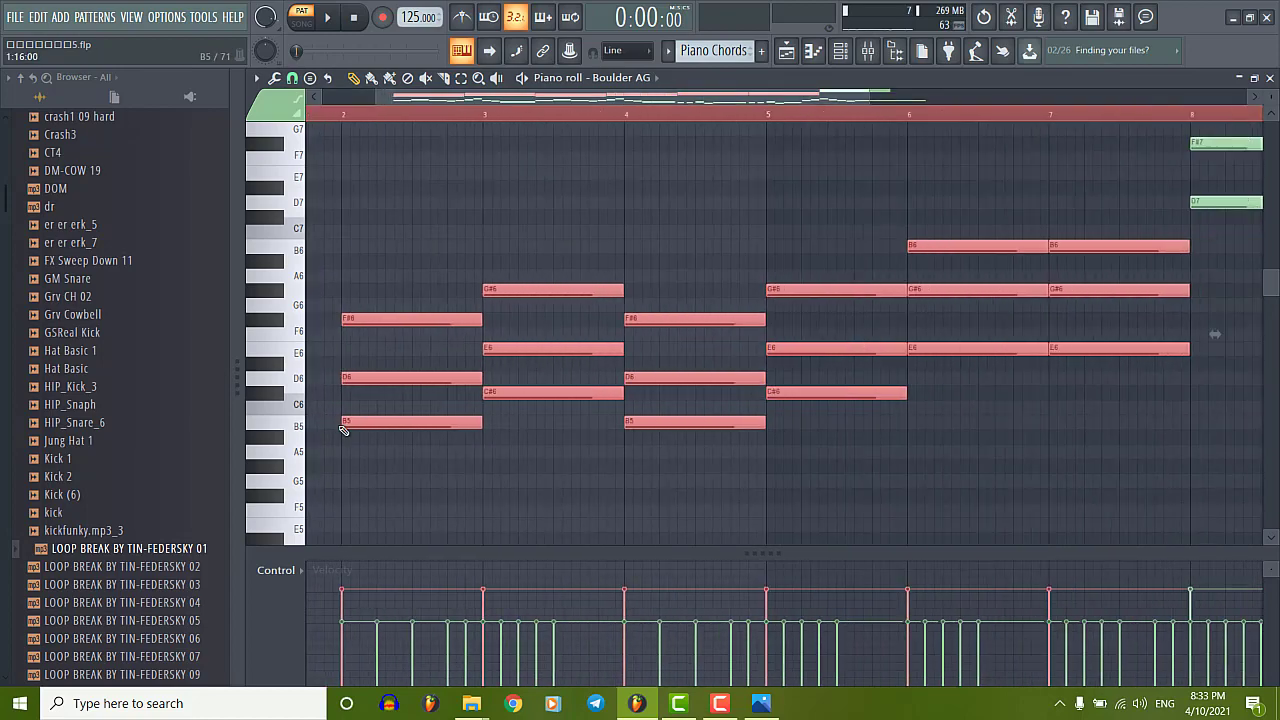
Play the pattern to hear the lowered chords against the melody, and stop playback.
key("space")
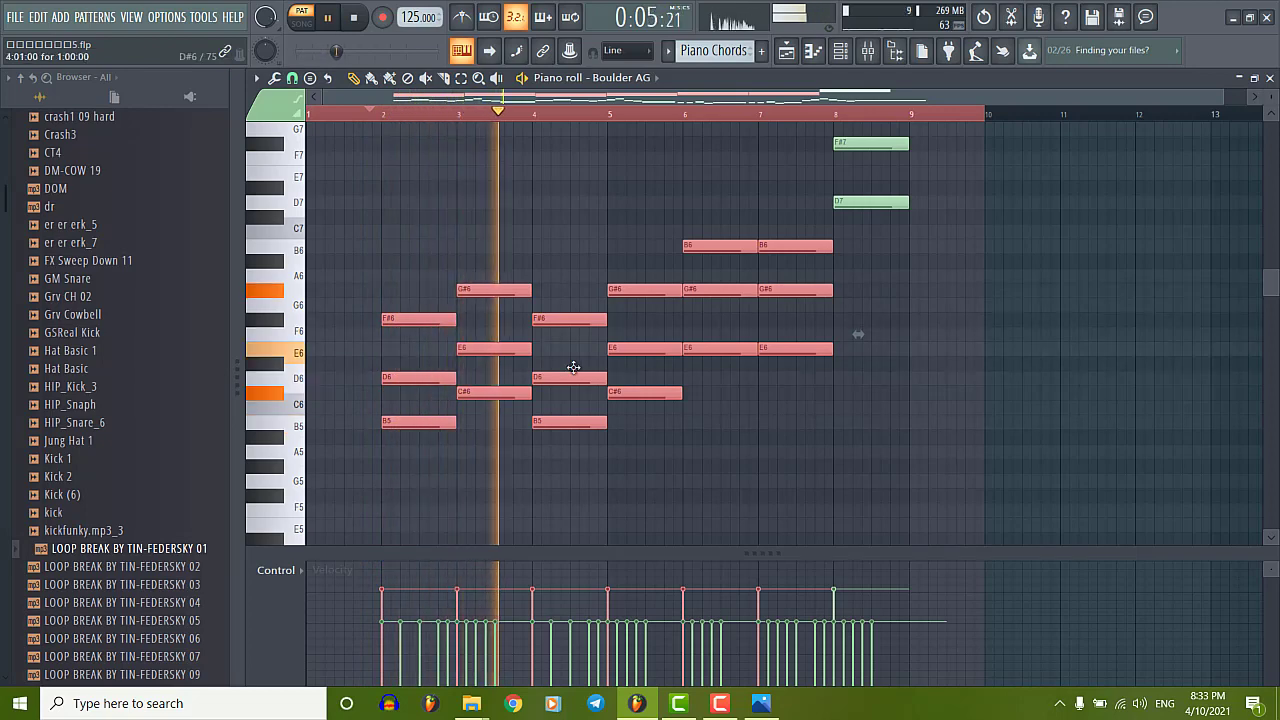
scroll(540, 360, "down", 4)
key("space")
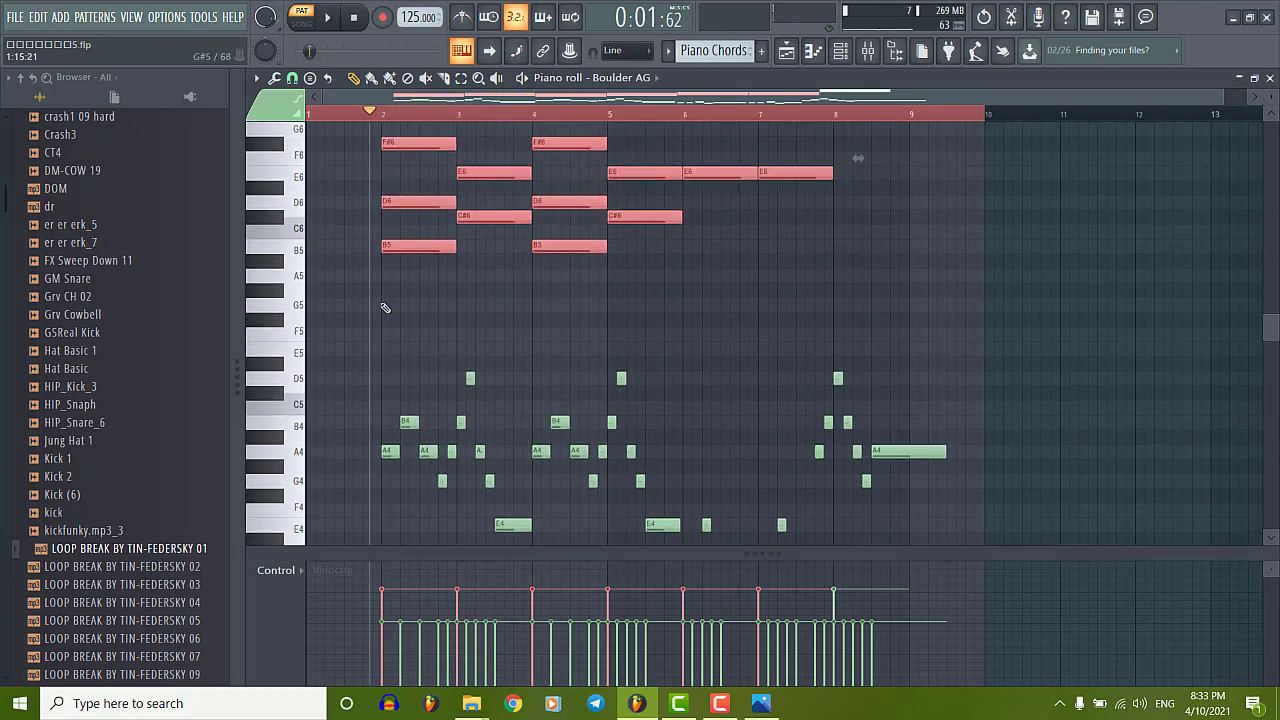
Transpose the chords in bars 2 to 7 down two semitones, putting the first chord's root on A5.
scroll(388, 306, "up", 4)
left_click_drag(360, 240, 740, 460)
key("Down")
key("Down")
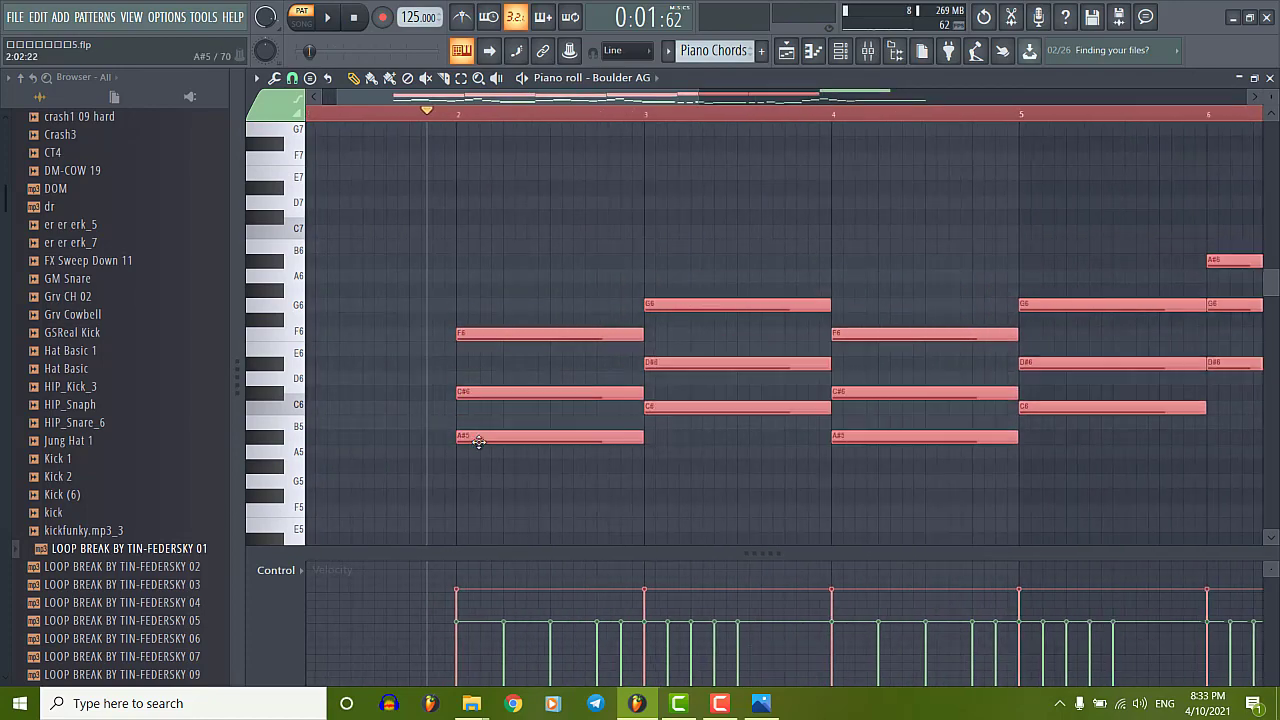
scroll(391, 457, "down", 3)
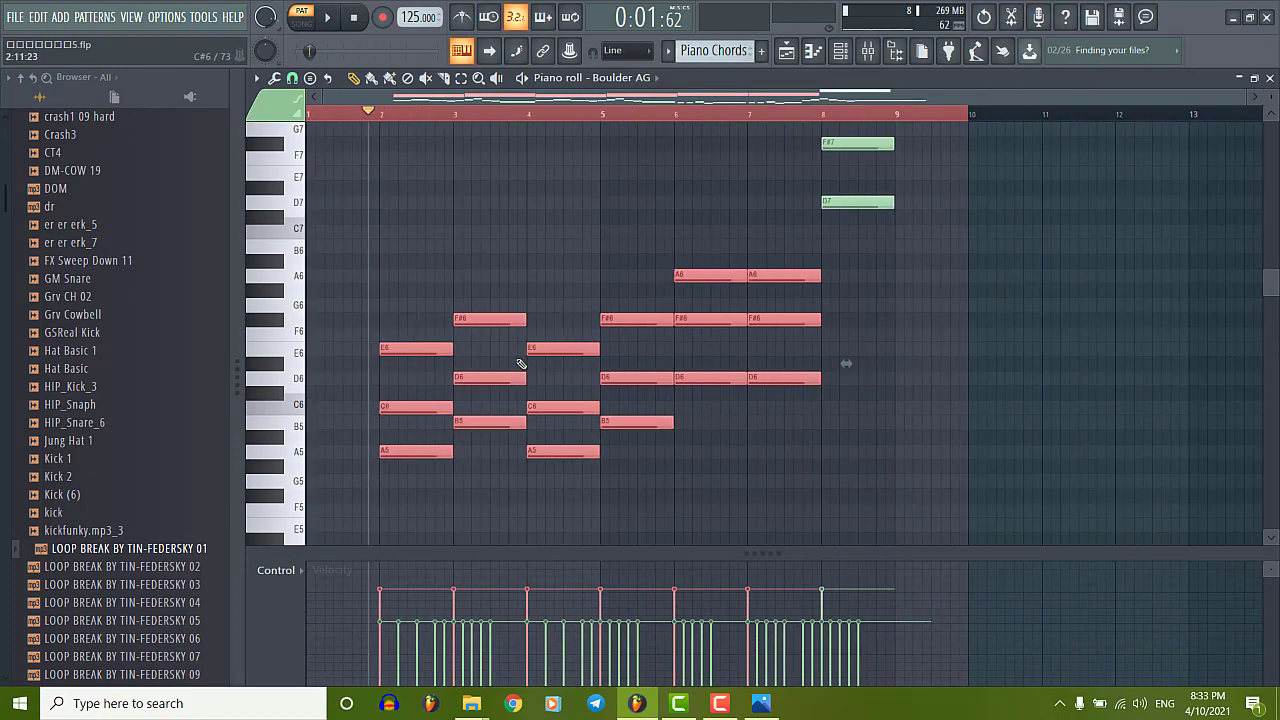
Play the Piano Chords pattern to hear the transposed chords through bar 8, and stop playback.
key("space")
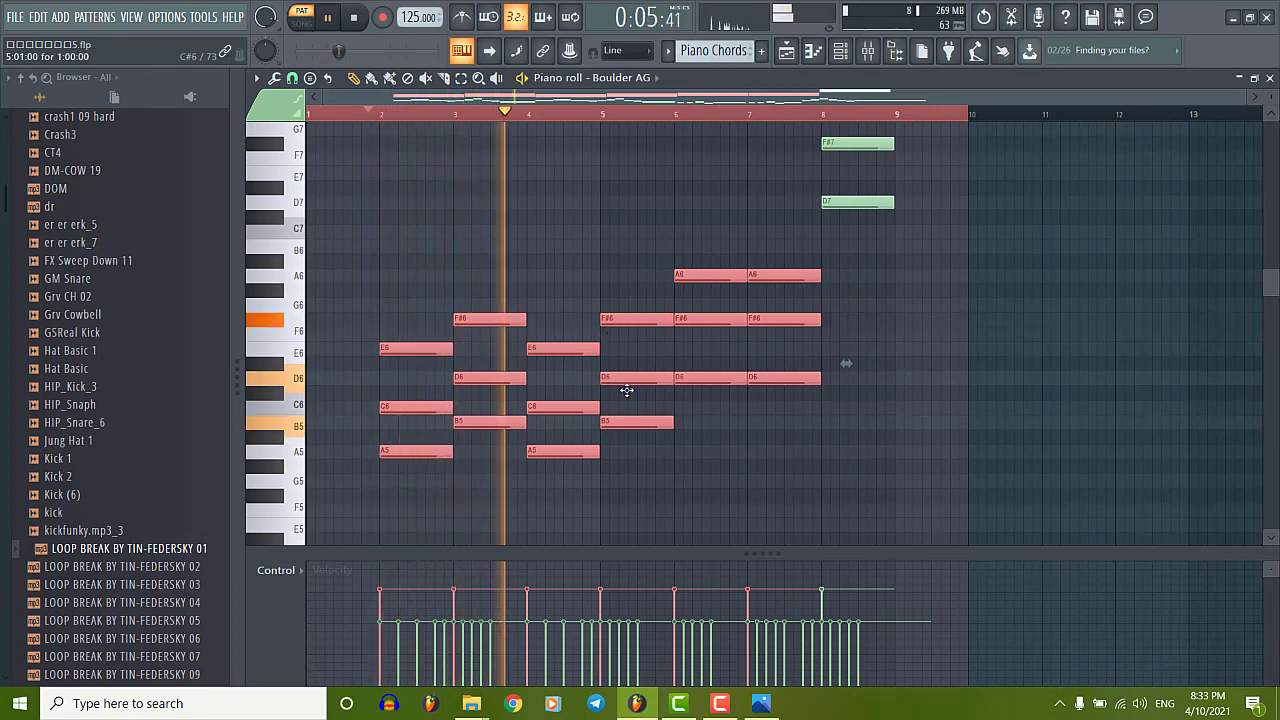
left_click_drag(573, 94, 588, 94)
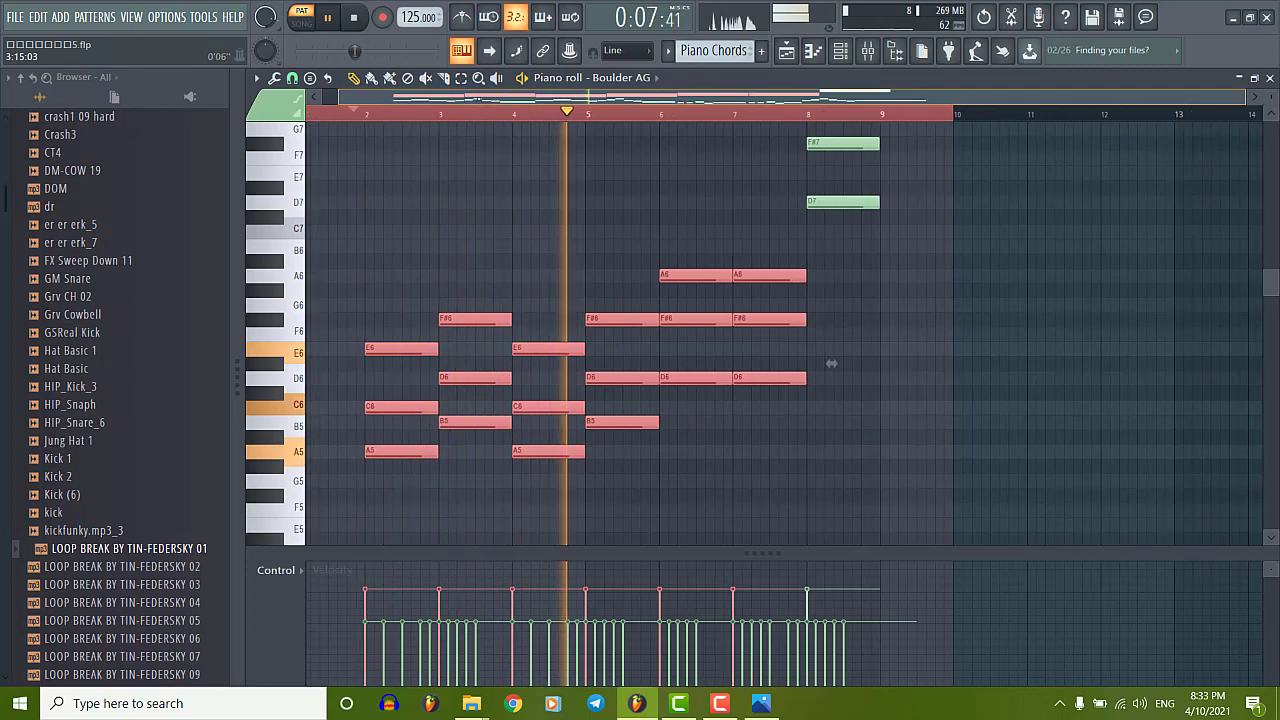
left_click_drag(831, 363, 808, 363)
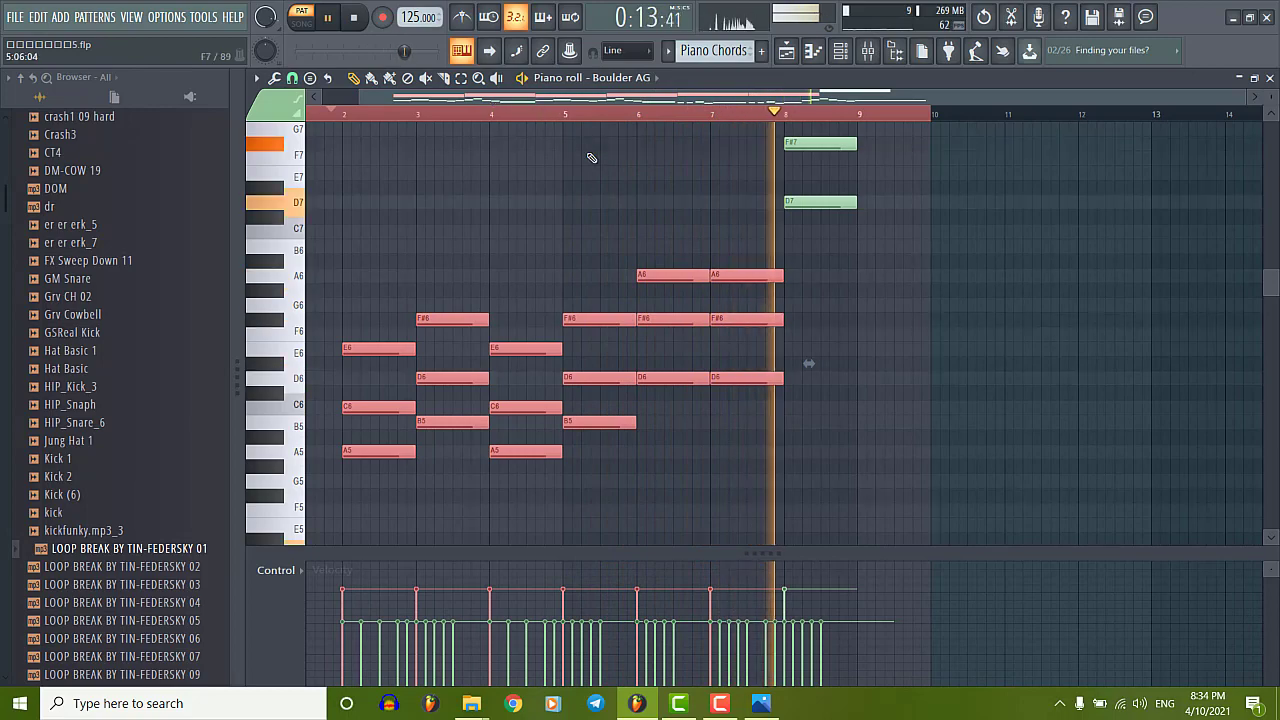
scroll(809, 217, "up", 3)
left_click(804, 226)
key("space")
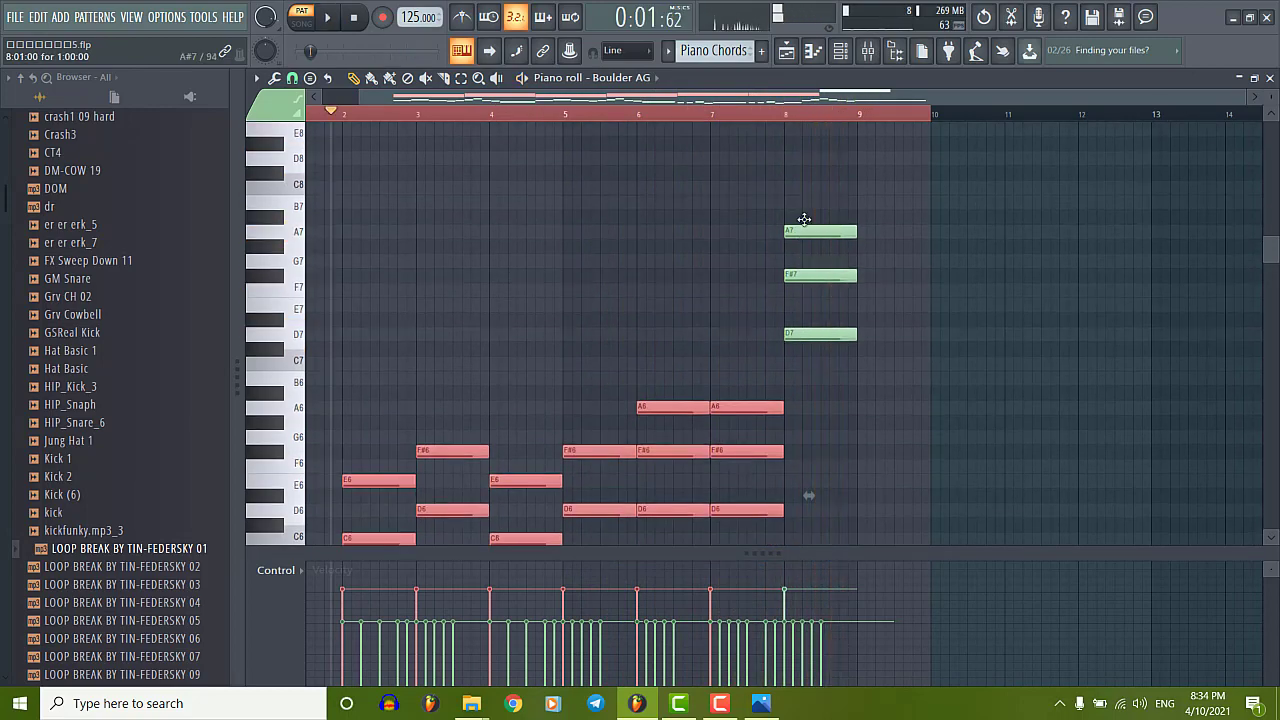
Select the chord in bar 8 and transpose it down an octave to D6, F#6 and A6.
scroll(822, 256, "down", 4)
scroll(798, 317, "up", 3)
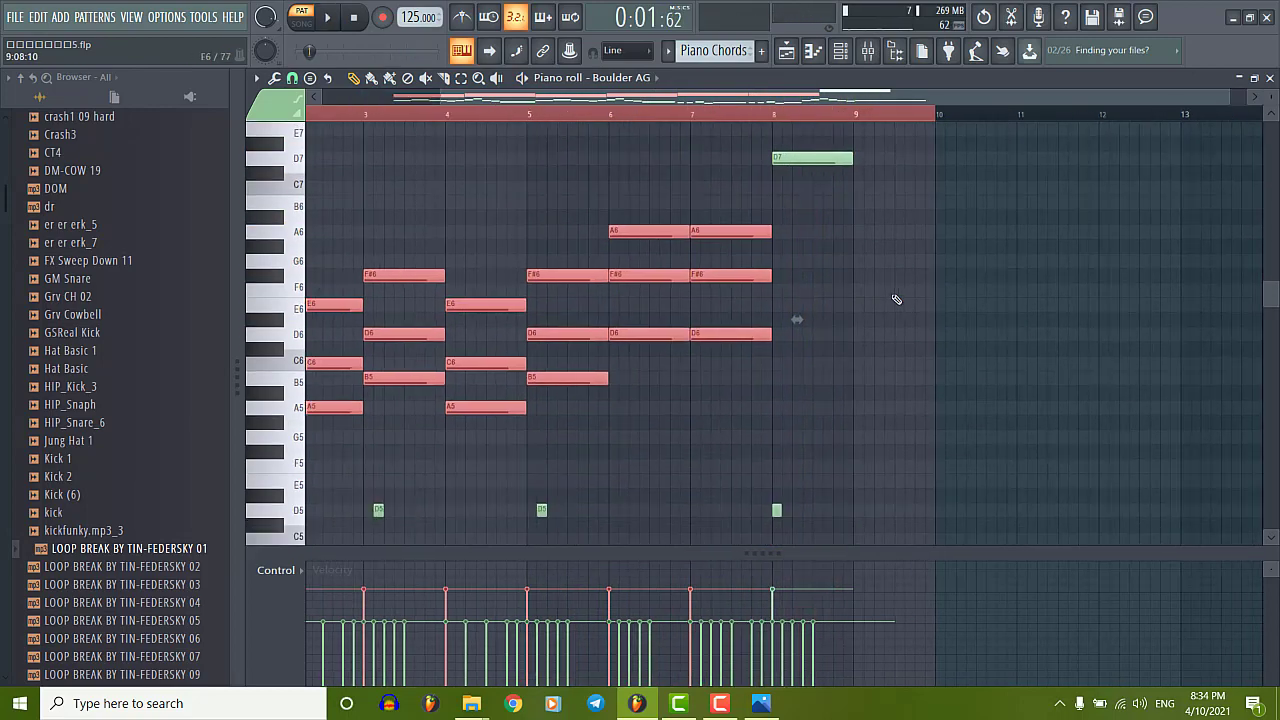
scroll(743, 300, "down", 2)
scroll(760, 311, "down", 1)
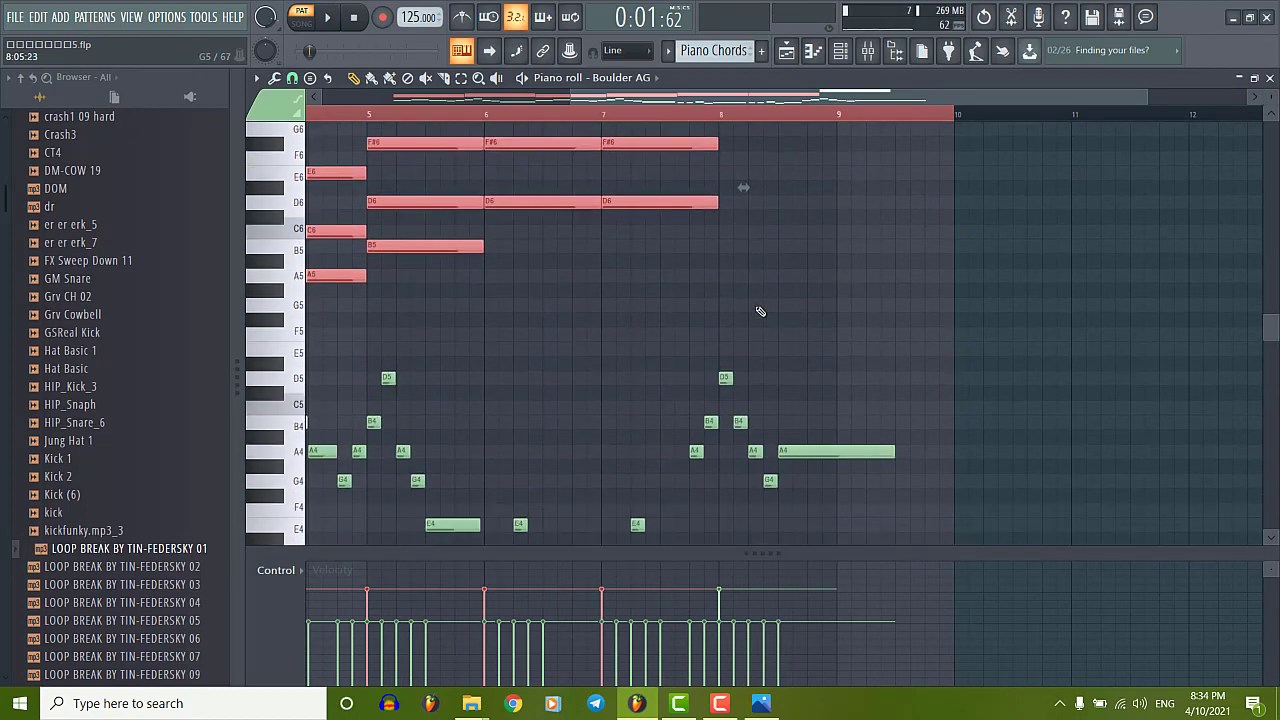
scroll(760, 311, "up", 5)
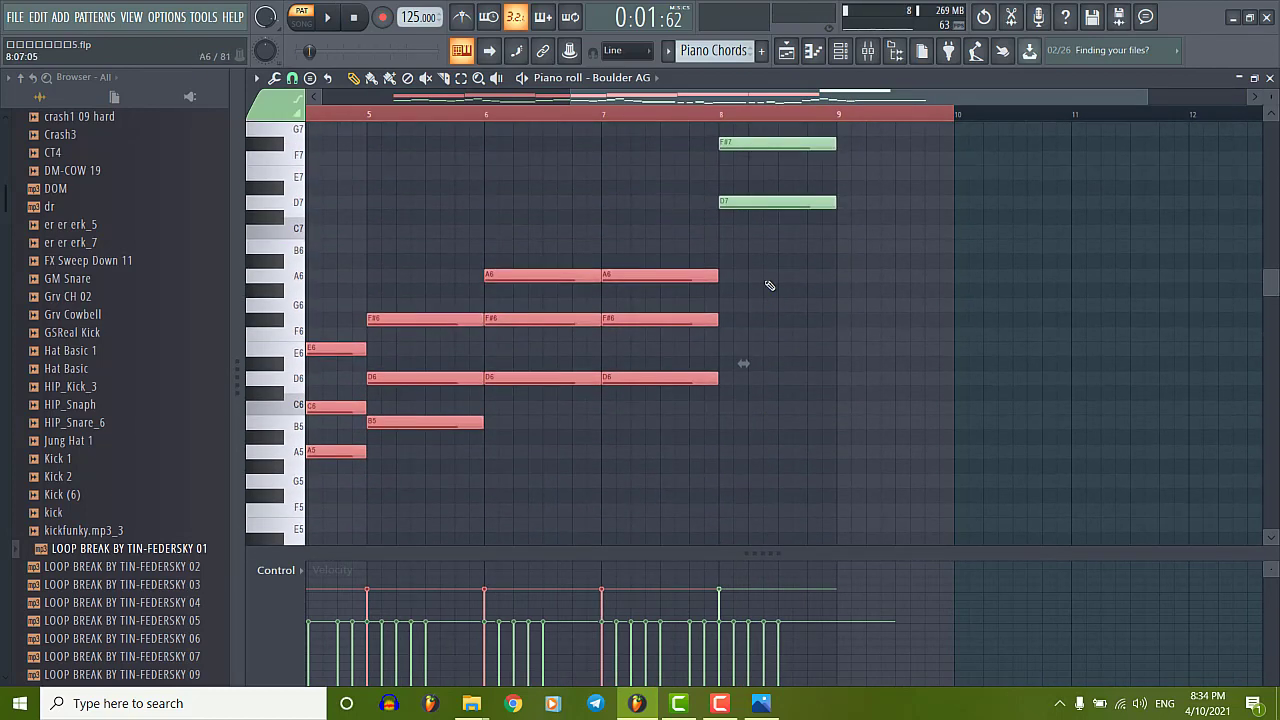
scroll(769, 286, "down", 3)
scroll(818, 230, "up", 3)
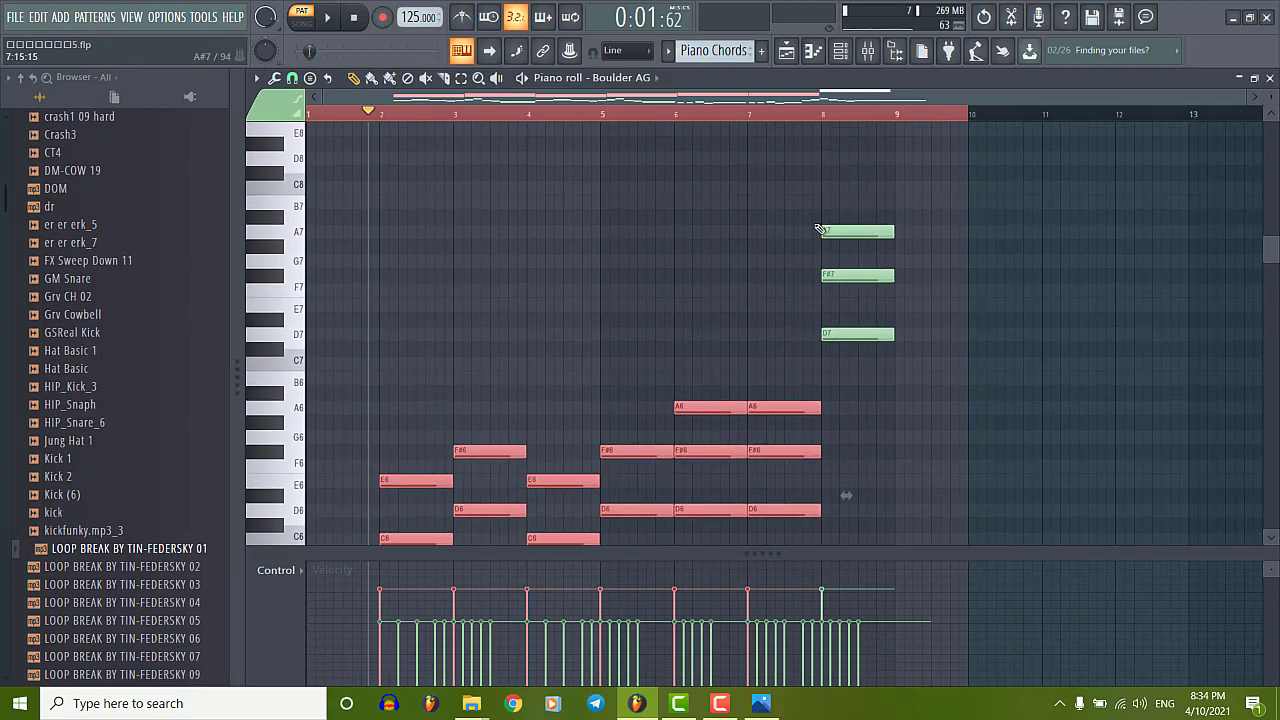
scroll(907, 327, "up", 3)
left_click_drag(900, 215, 749, 337)
scroll(783, 237, "down", 4)
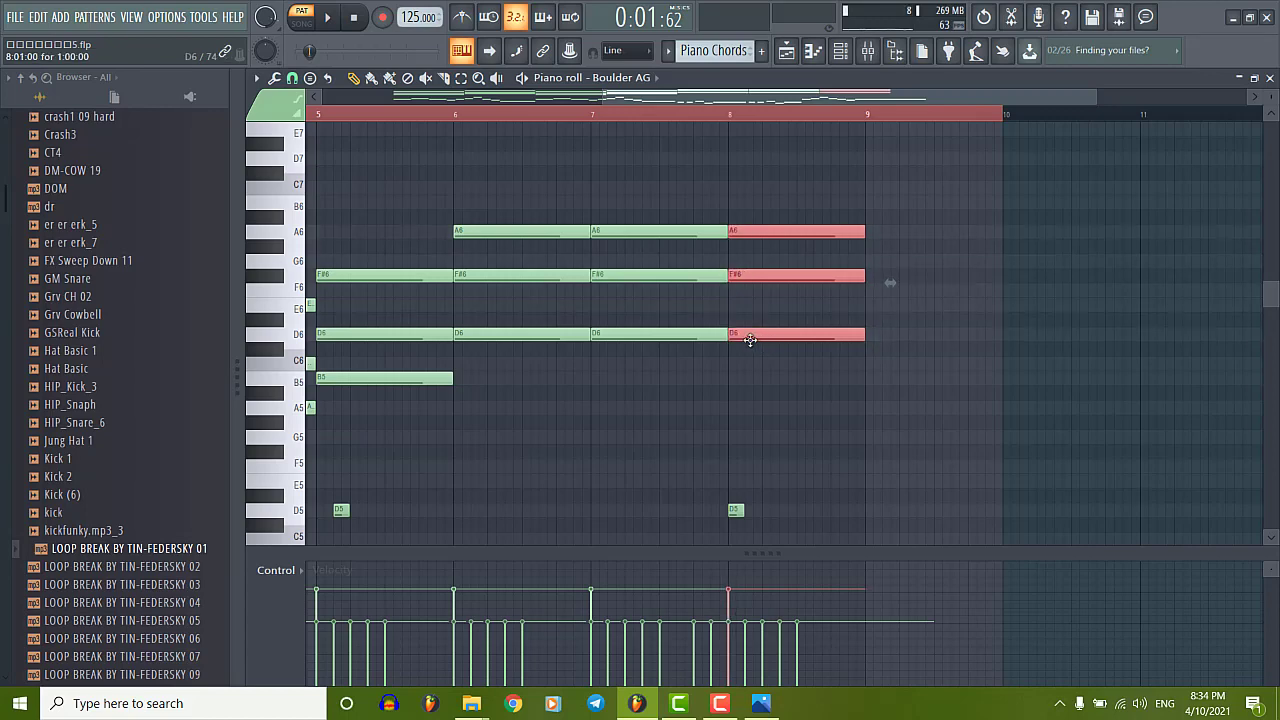
Select and copy all the chords in bars 2 to 8, and close the piano roll and channel rack.
scroll(652, 358, "down", 2)
scroll(692, 371, "down", 4)
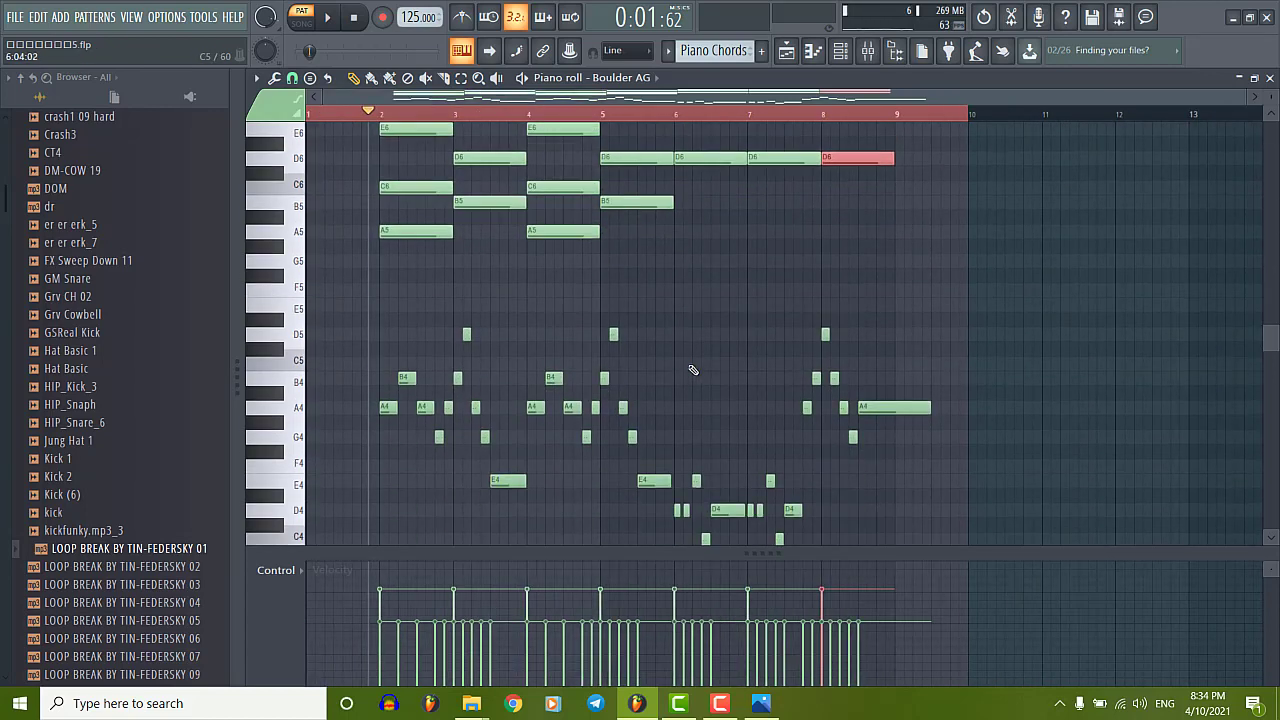
scroll(1015, 283, "up", 2)
scroll(920, 343, "up", 3)
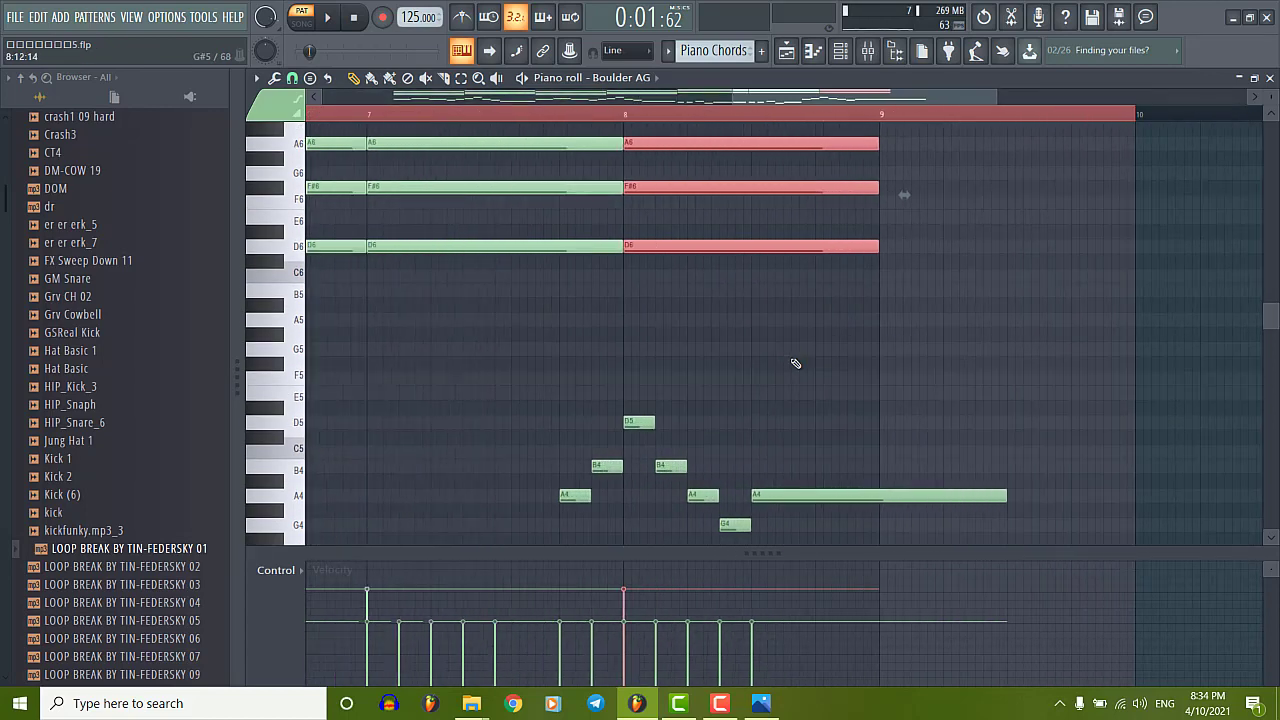
scroll(451, 314, "down", 3)
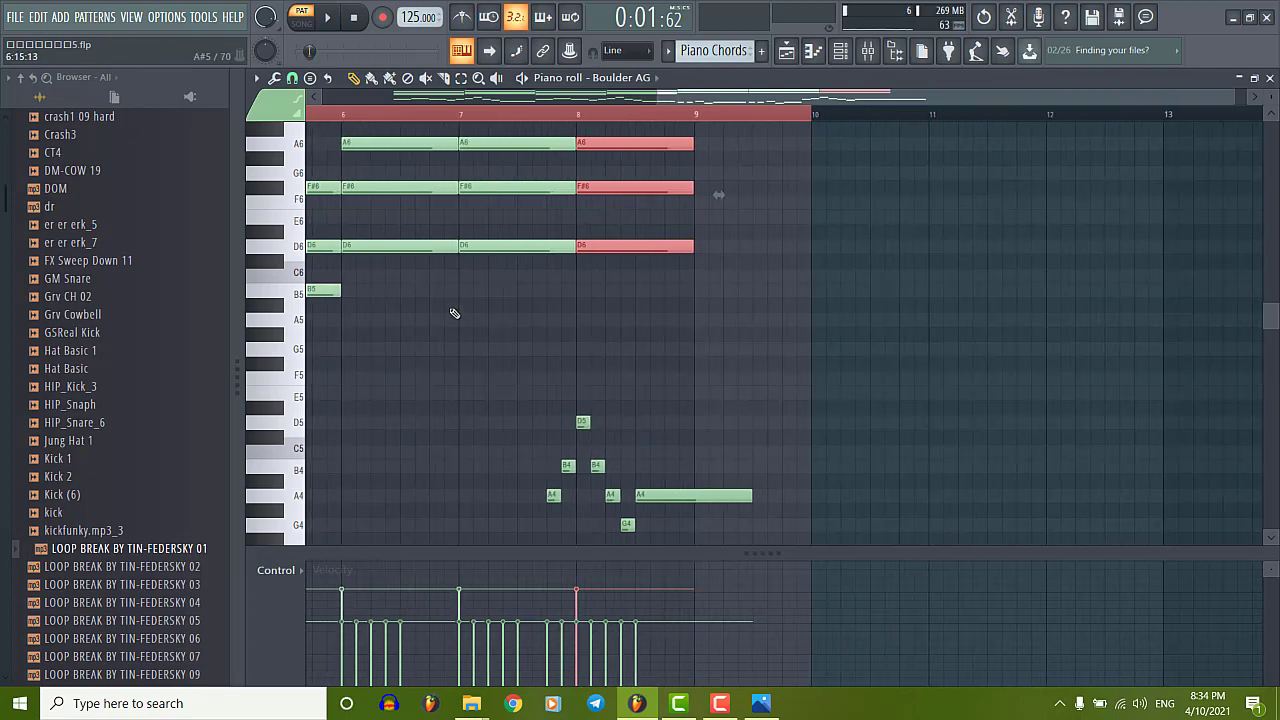
scroll(516, 280, "up", 2)
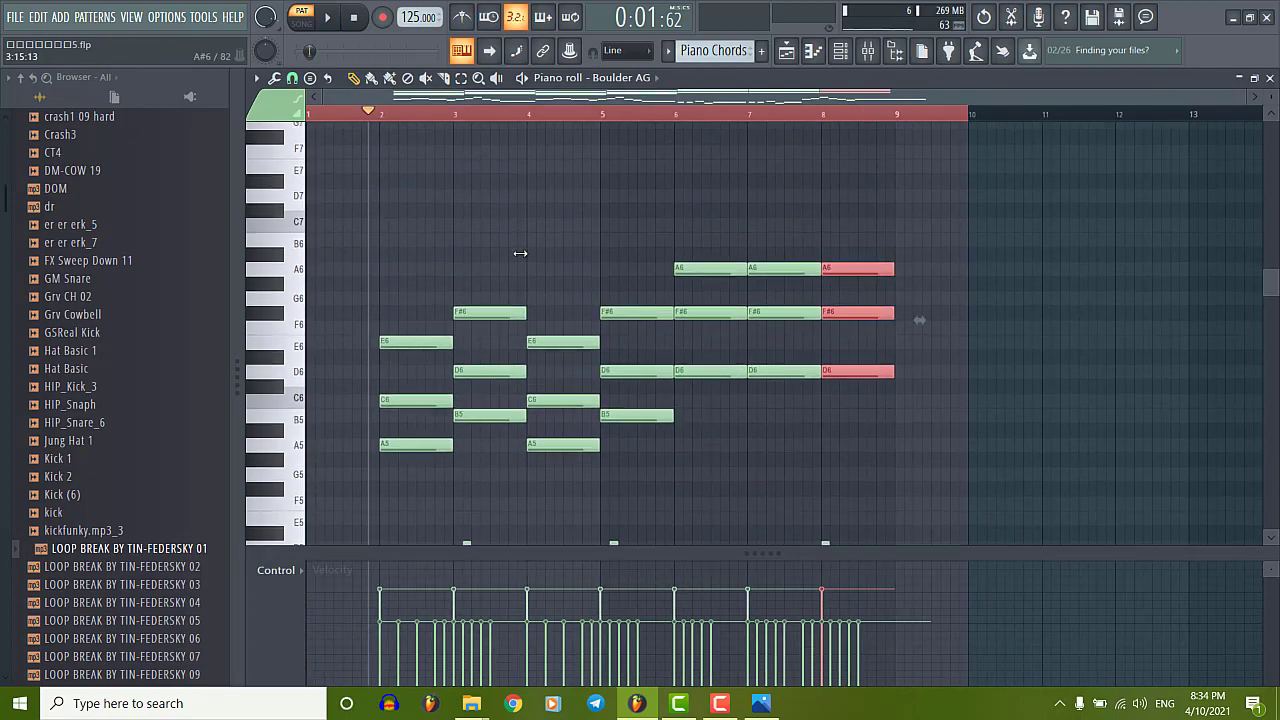
left_click_drag(340, 178, 926, 512)
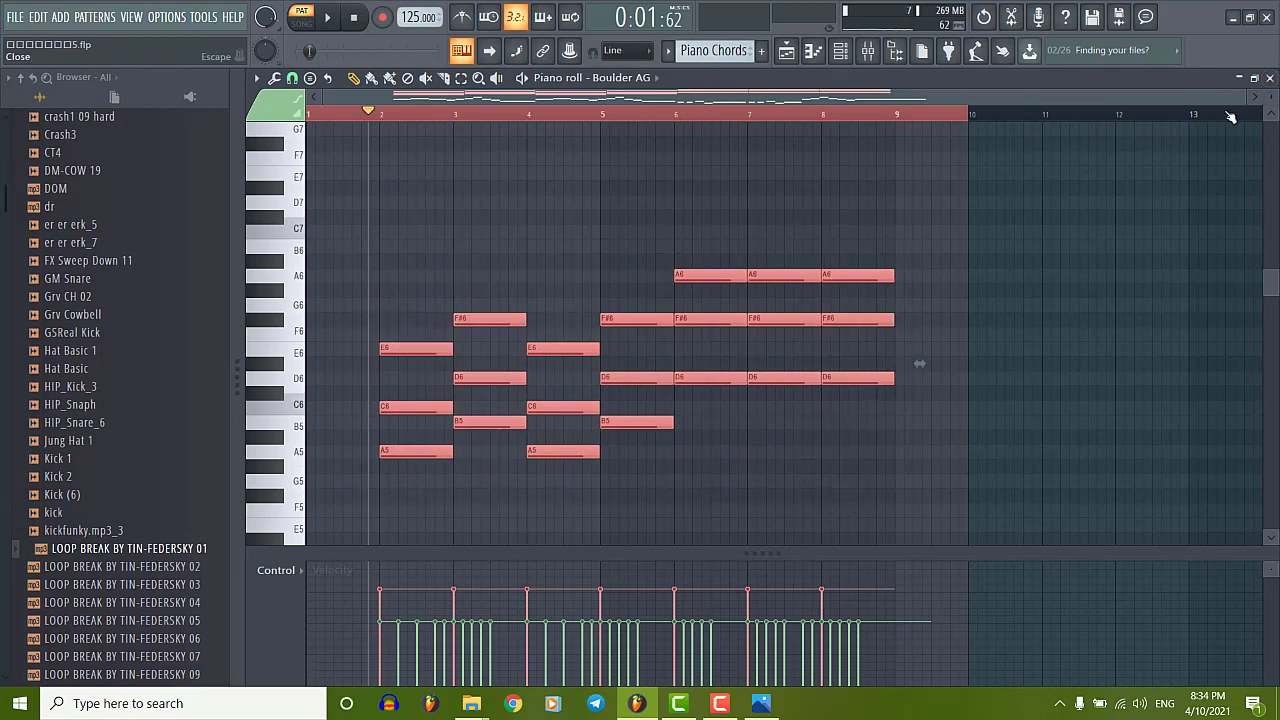
left_click(1269, 78)
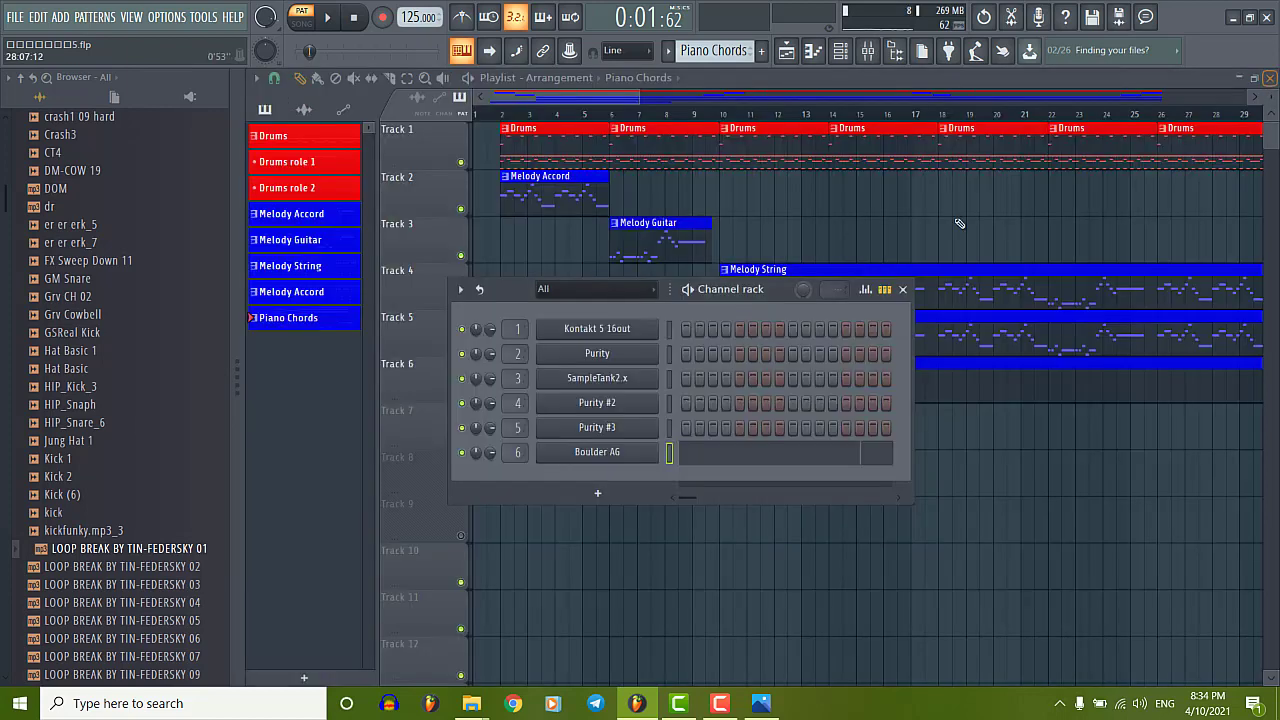
left_click(903, 290)
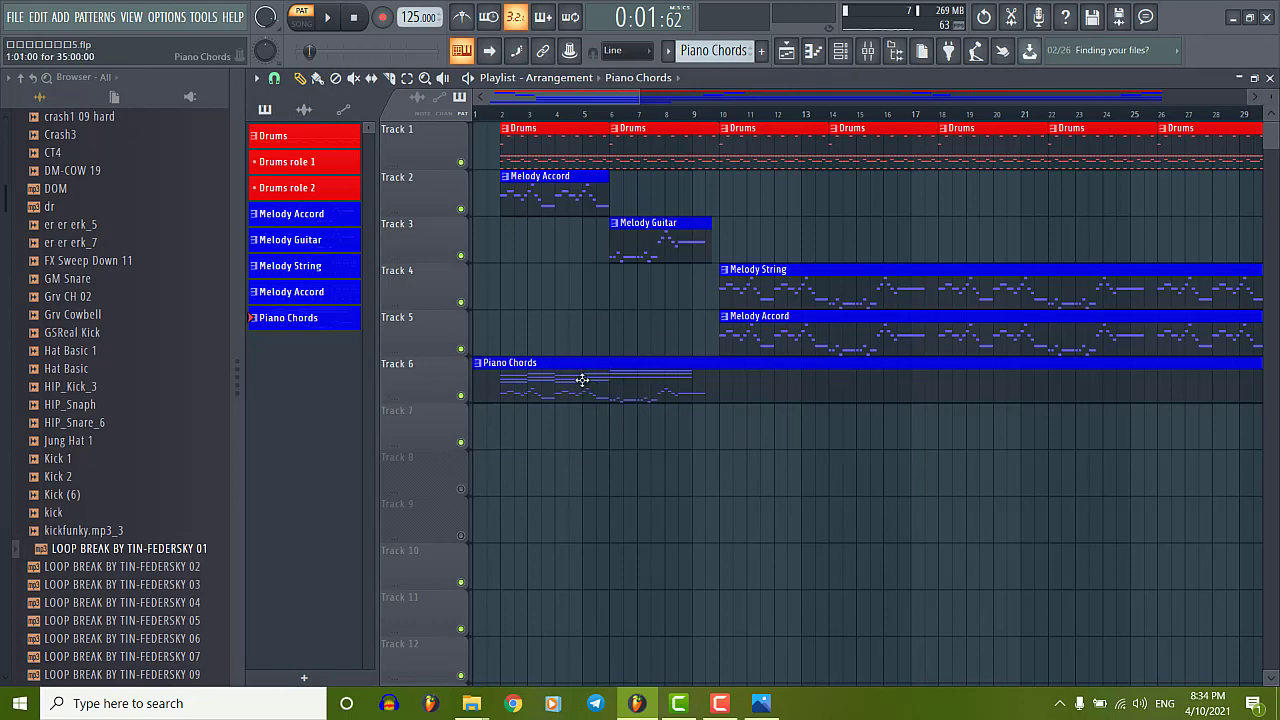
Add a new pattern named Strings and color it blue like the melody patterns.
left_click(313, 680)
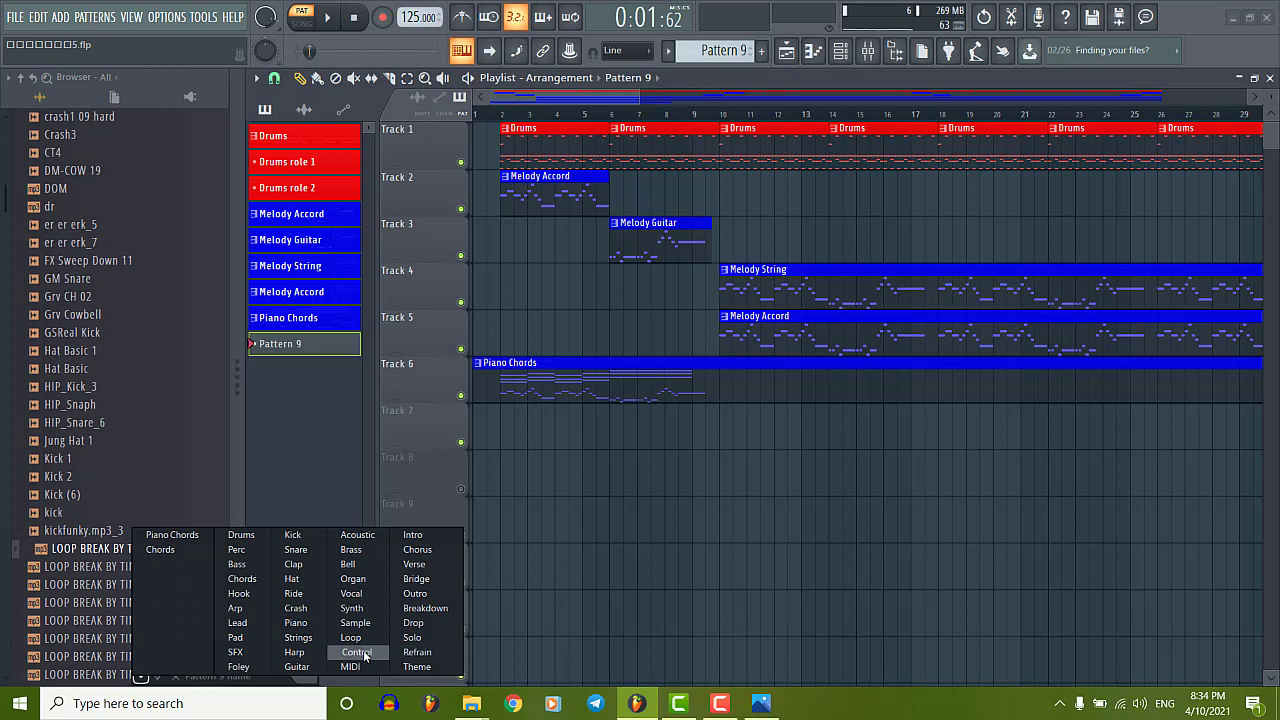
left_click(298, 637)
right_click(296, 348)
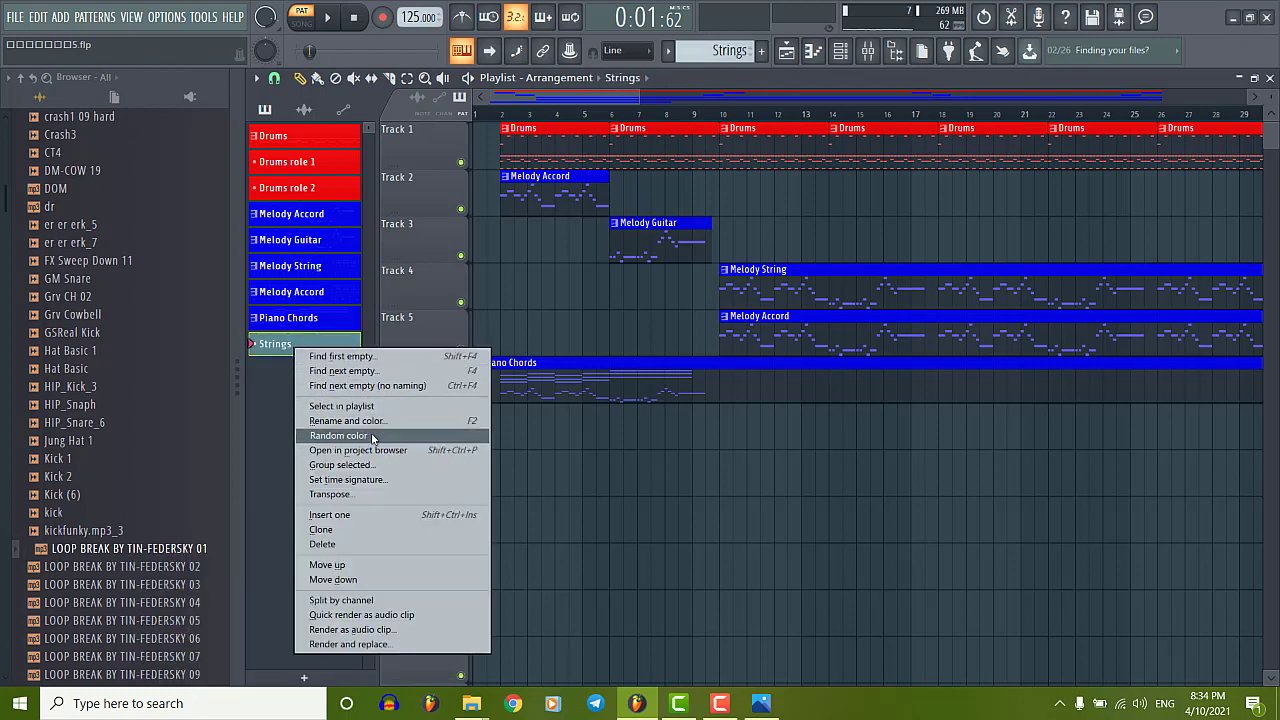
left_click(340, 421)
left_click(357, 410)
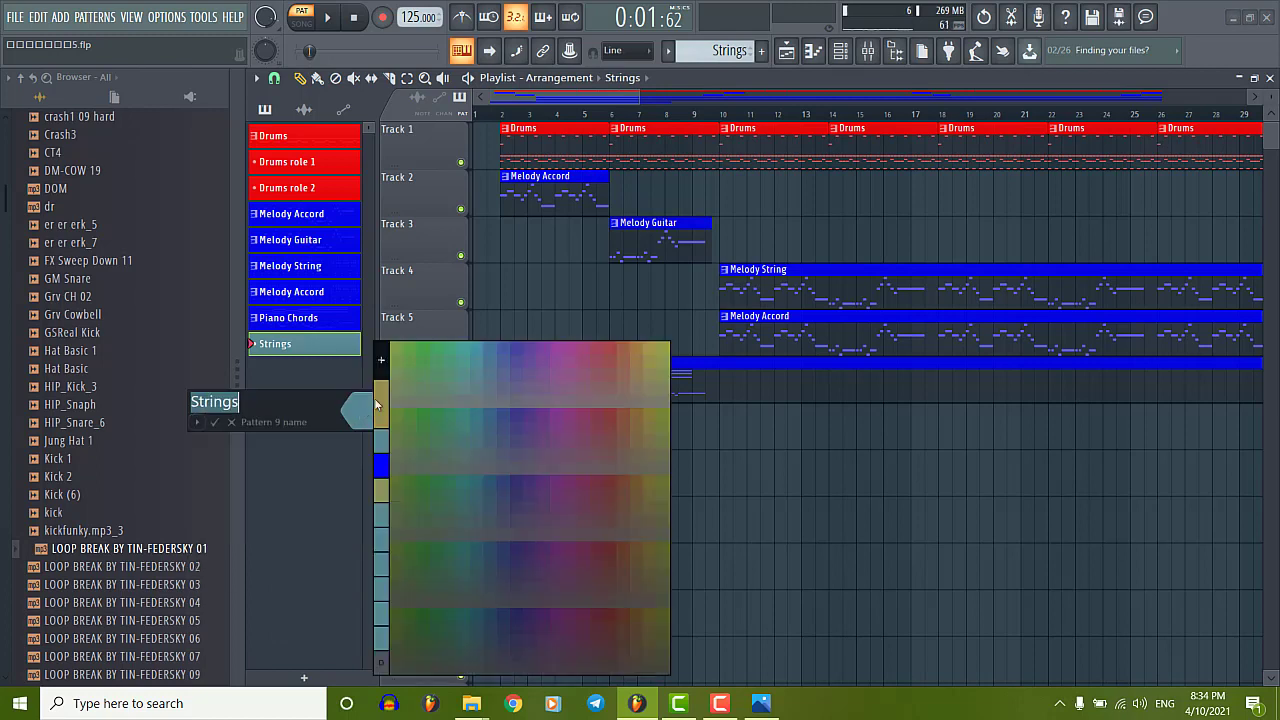
left_click(379, 456)
left_click(215, 423)
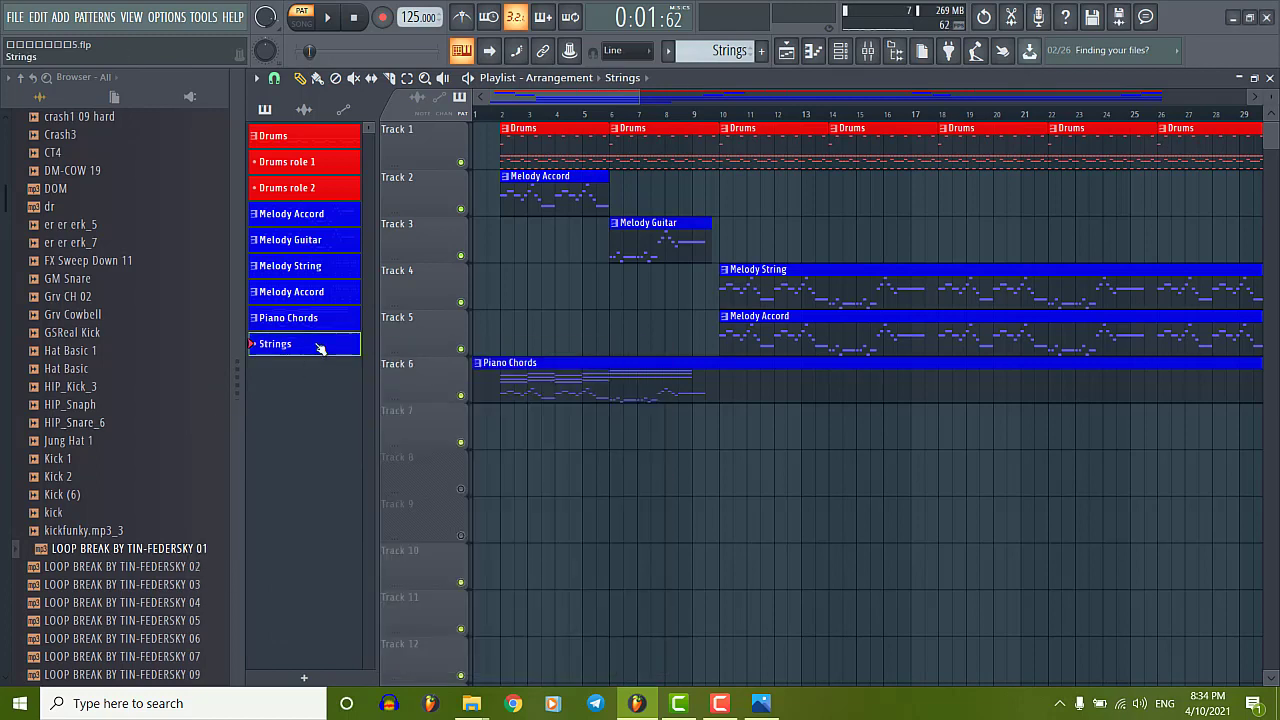
Add a new Purity instrument channel for the Strings pattern.
left_click(840, 50)
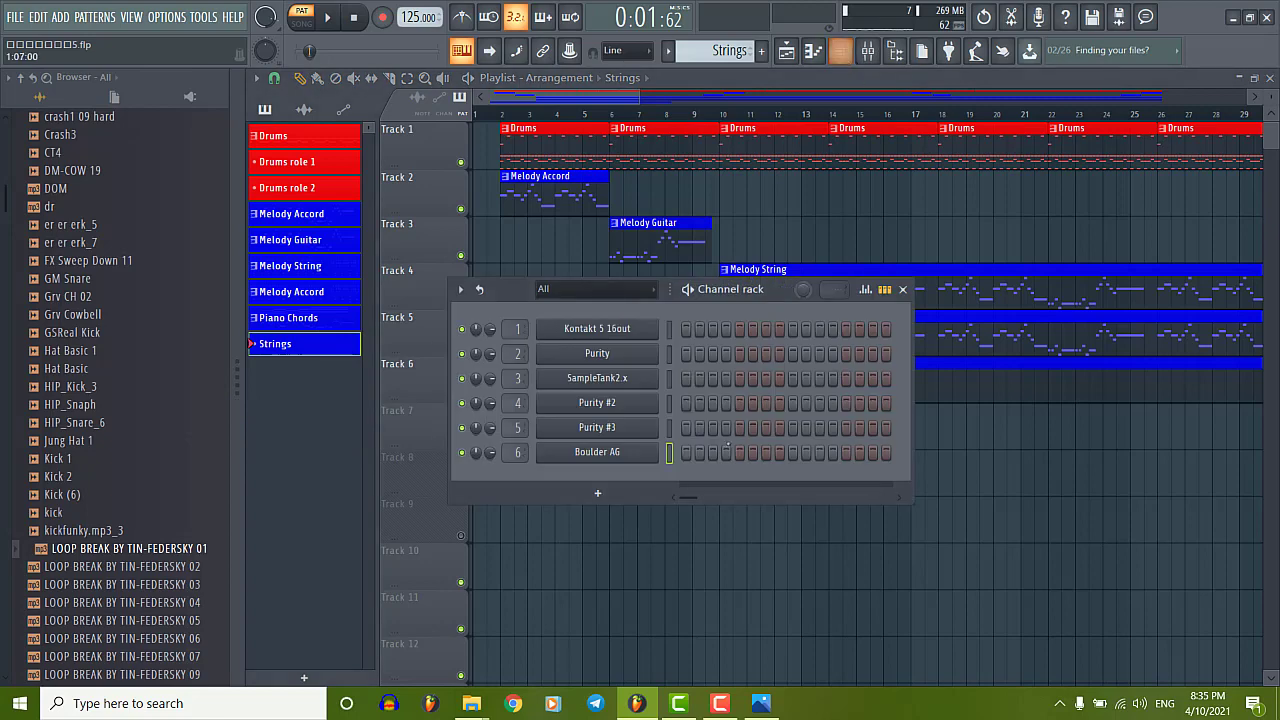
left_click(598, 494)
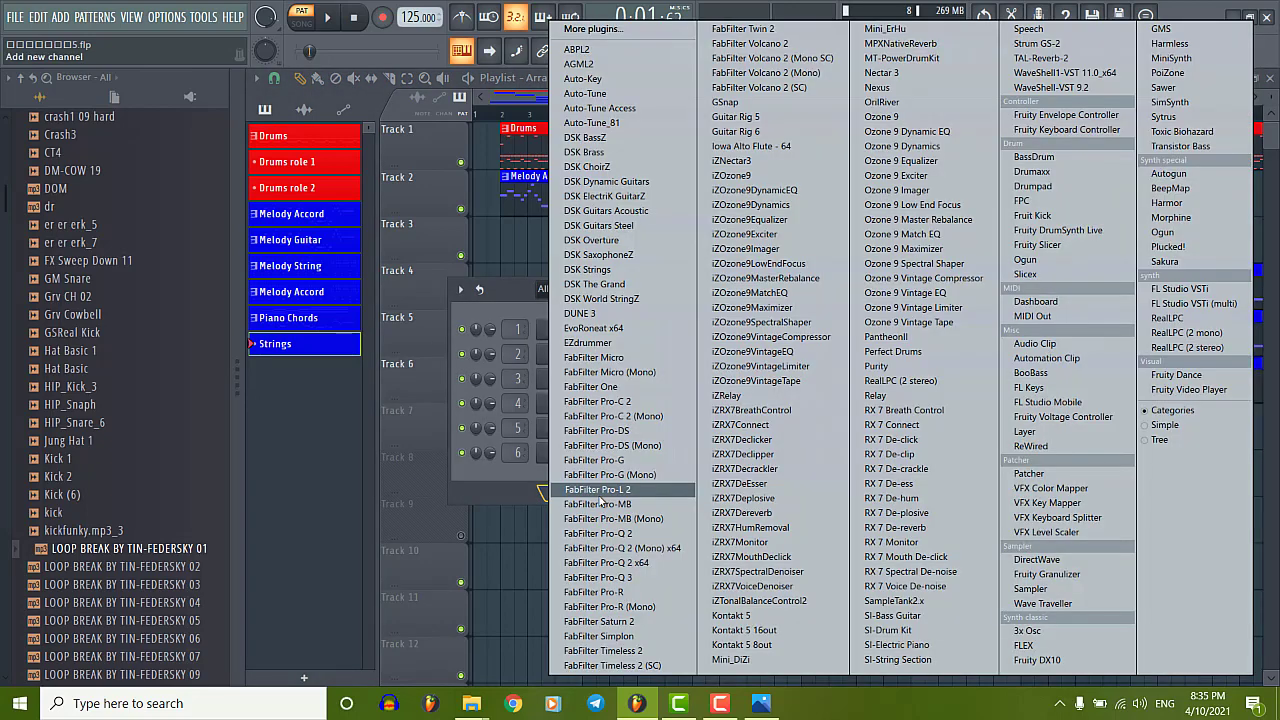
left_click(885, 372)
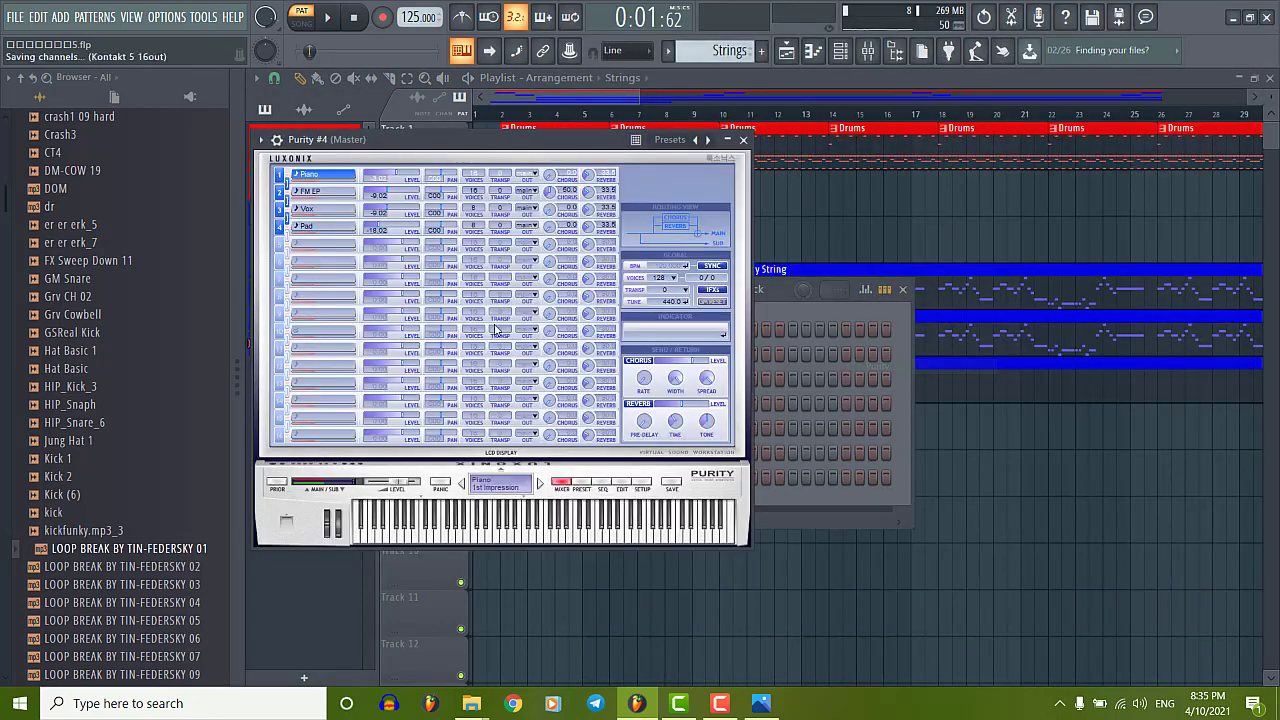
Empty the Pad, Vox and FM EP parts in the new Purity instance, keeping only the first part.
left_click(325, 238)
left_click(355, 241)
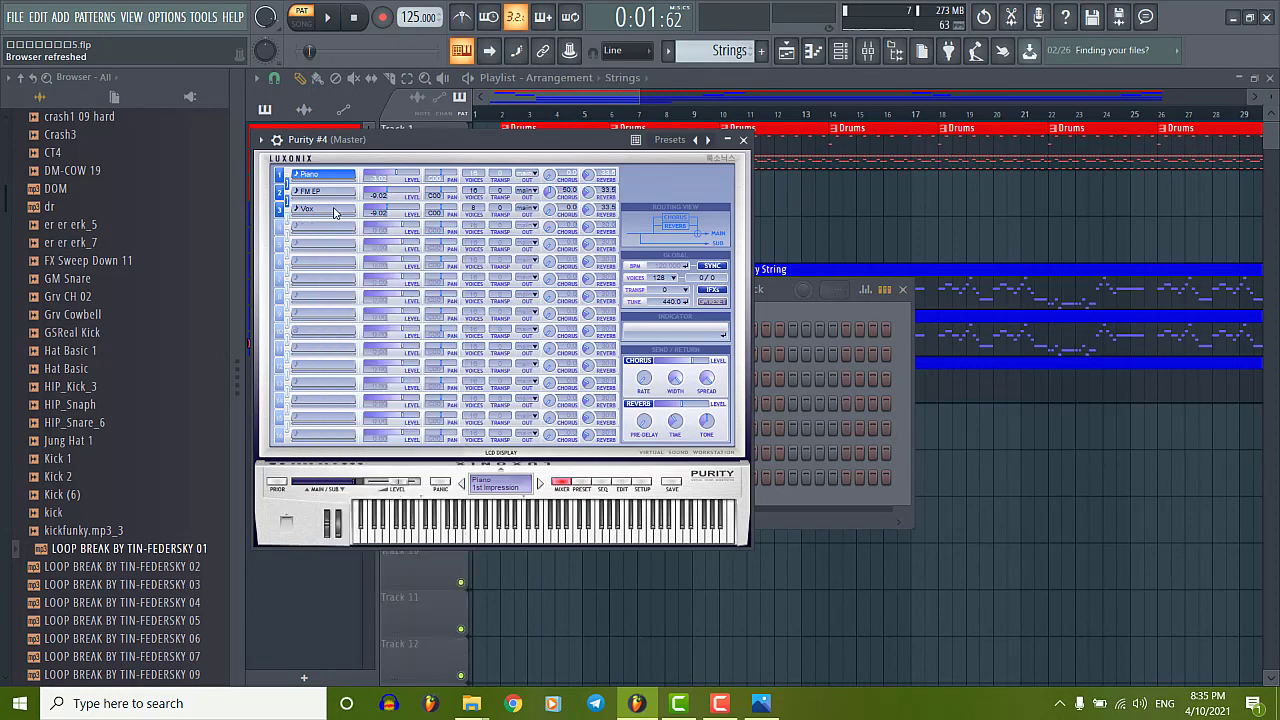
left_click(338, 208)
left_click(345, 223)
left_click(334, 198)
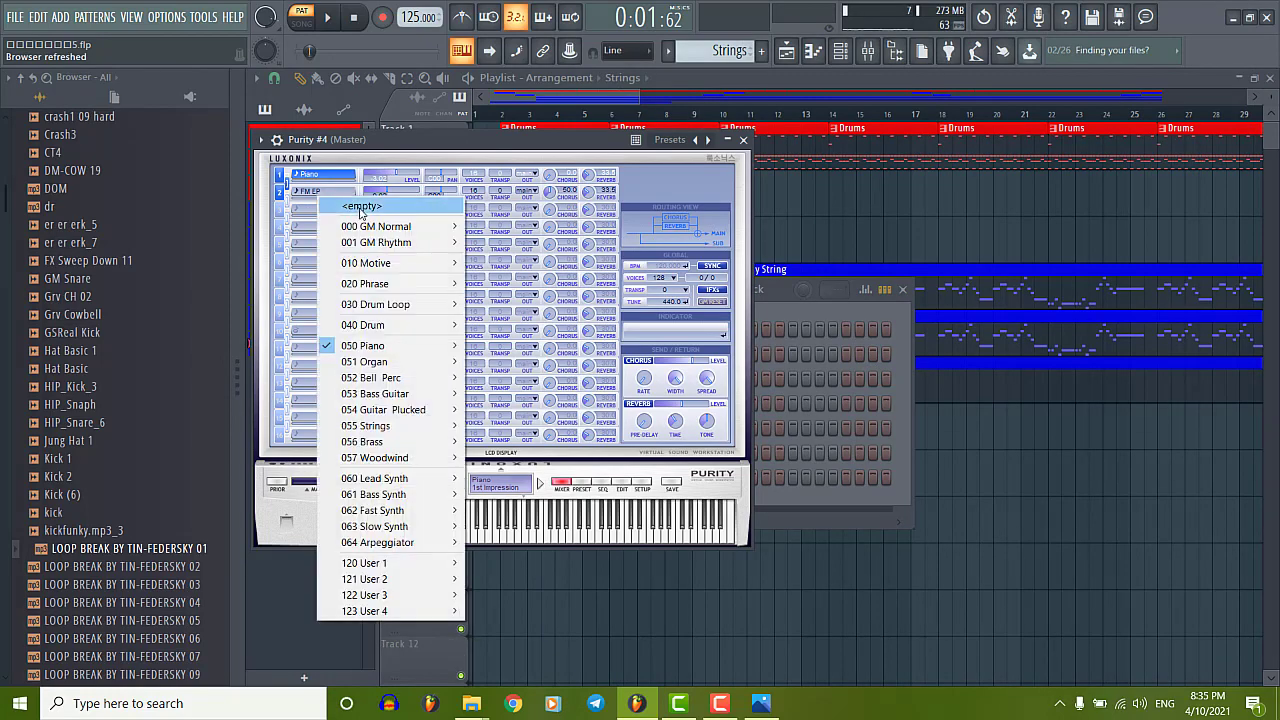
left_click(360, 208)
Load the SynthString 5 preset into Purity's first part and route the channel to mixer track 7.
left_click(320, 176)
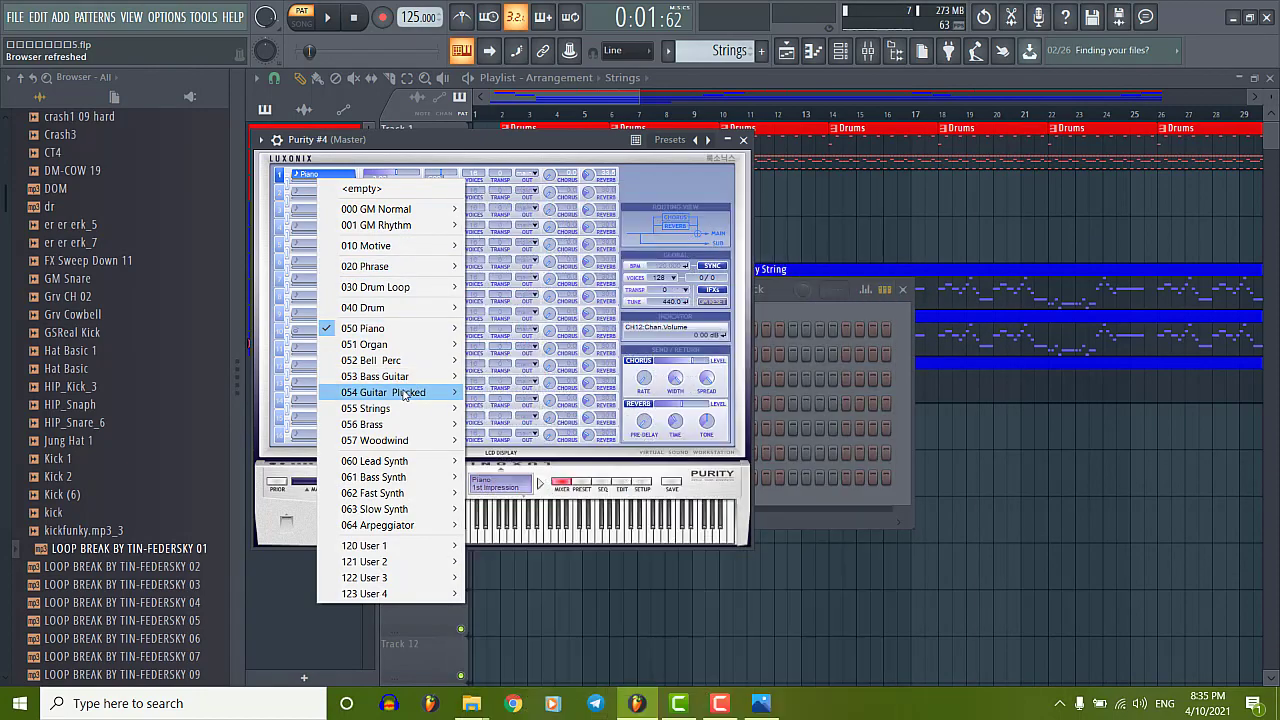
mouse_move(390, 412)
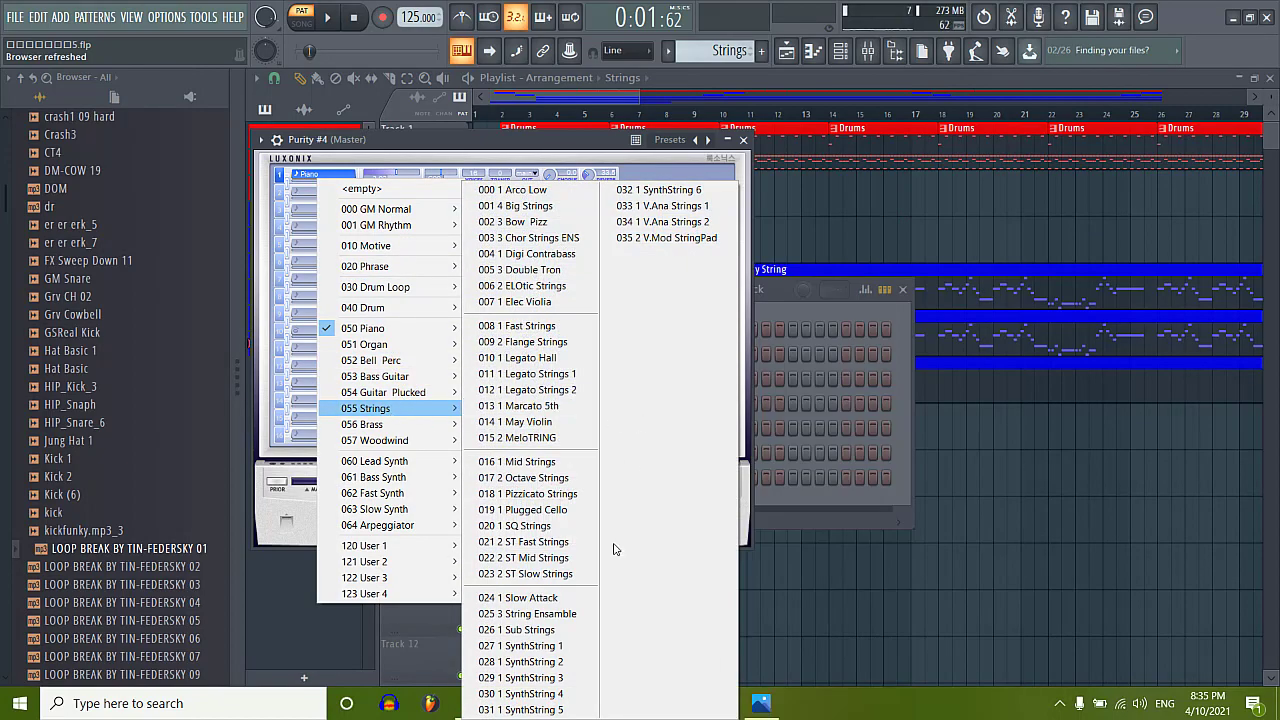
left_click(556, 709)
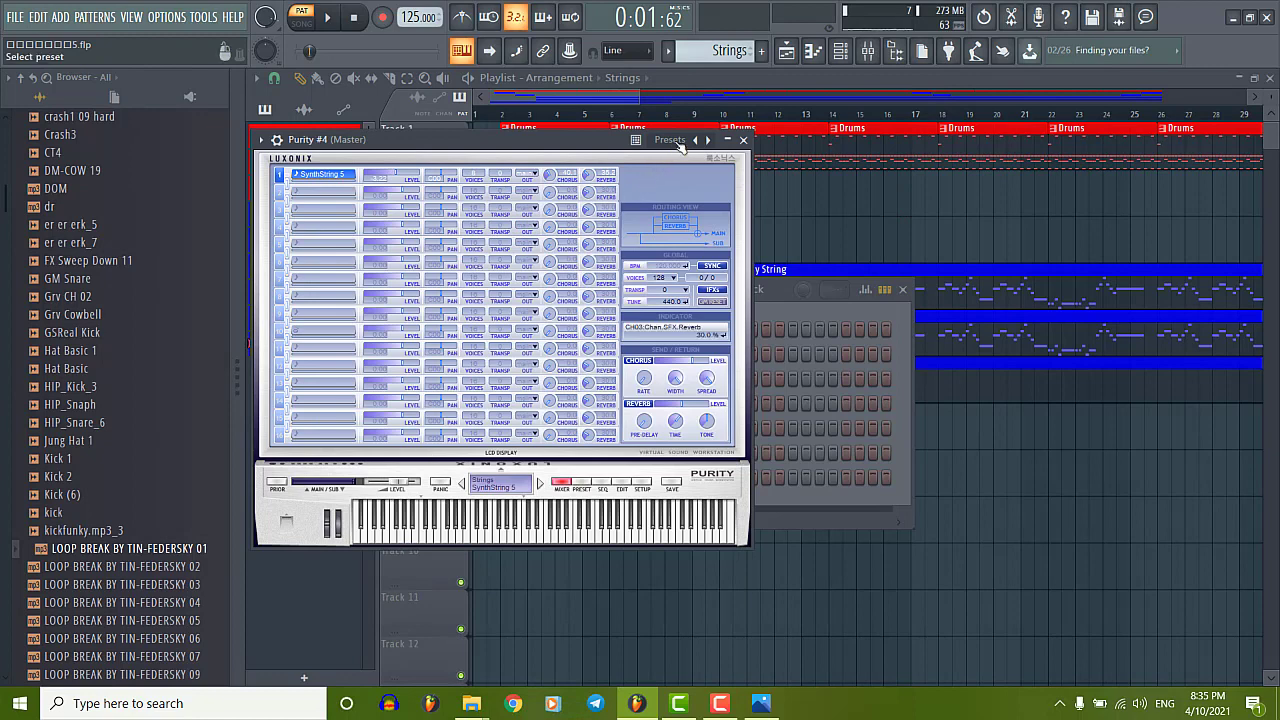
left_click(743, 139)
scroll(522, 479, "up", 1)
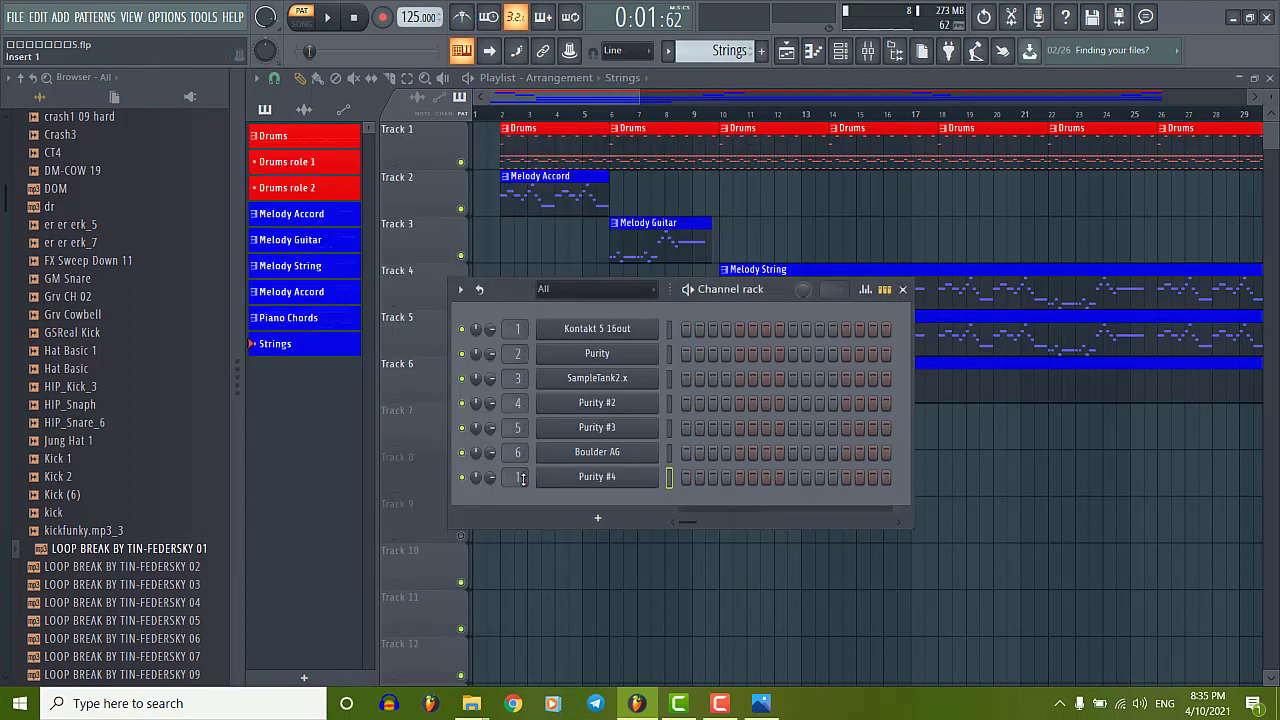
Open the new Purity channel's piano roll and paste the copied chords into the Strings pattern.
right_click(580, 485)
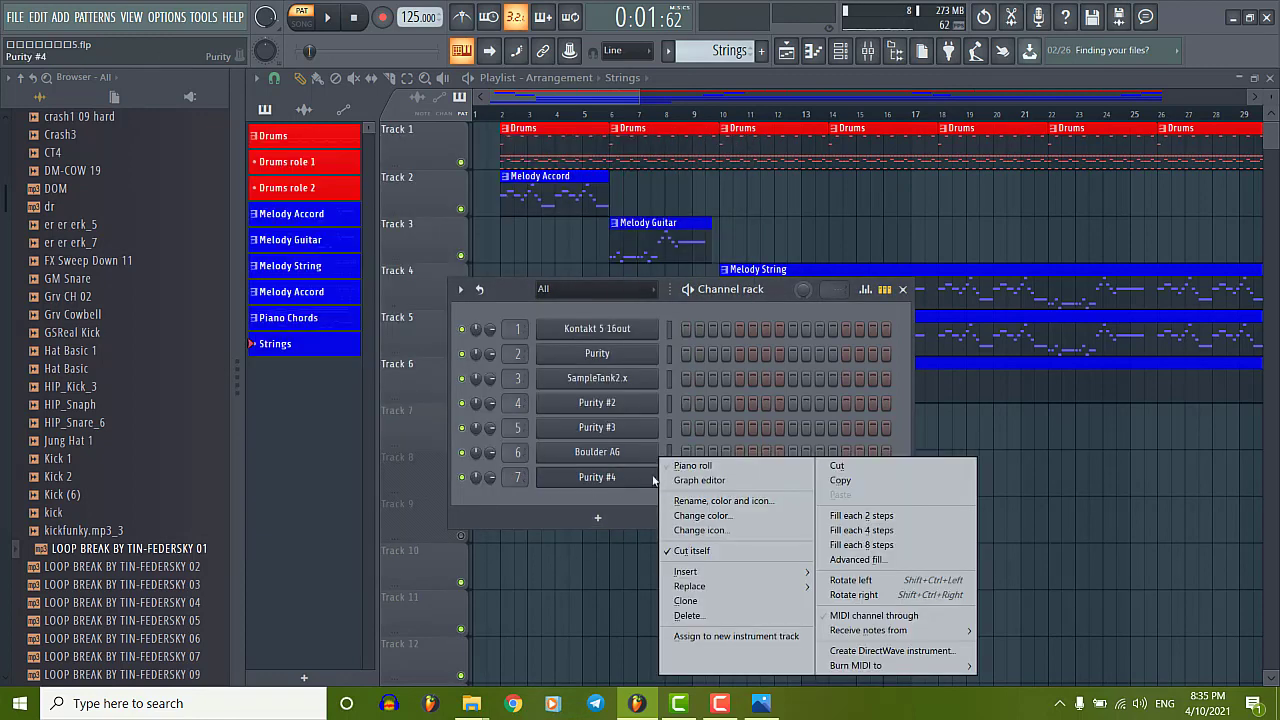
left_click(612, 477)
right_click(603, 491)
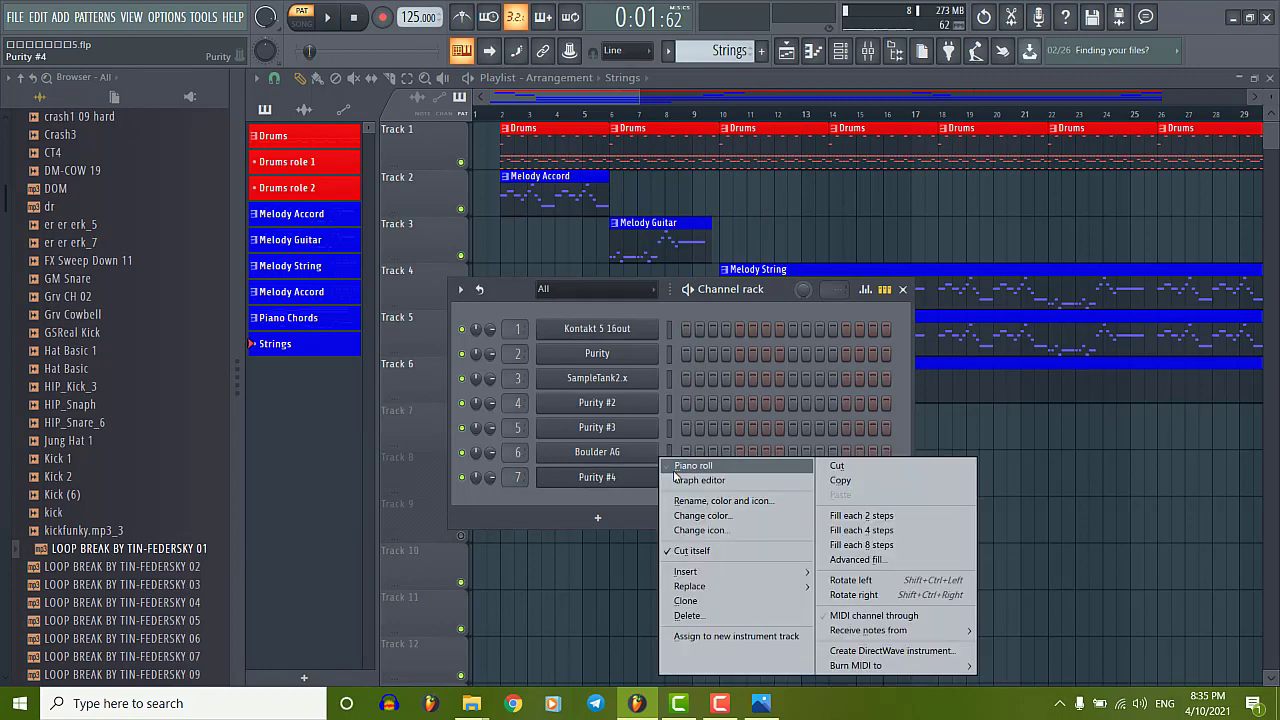
left_click(610, 463)
key("ctrl+v")
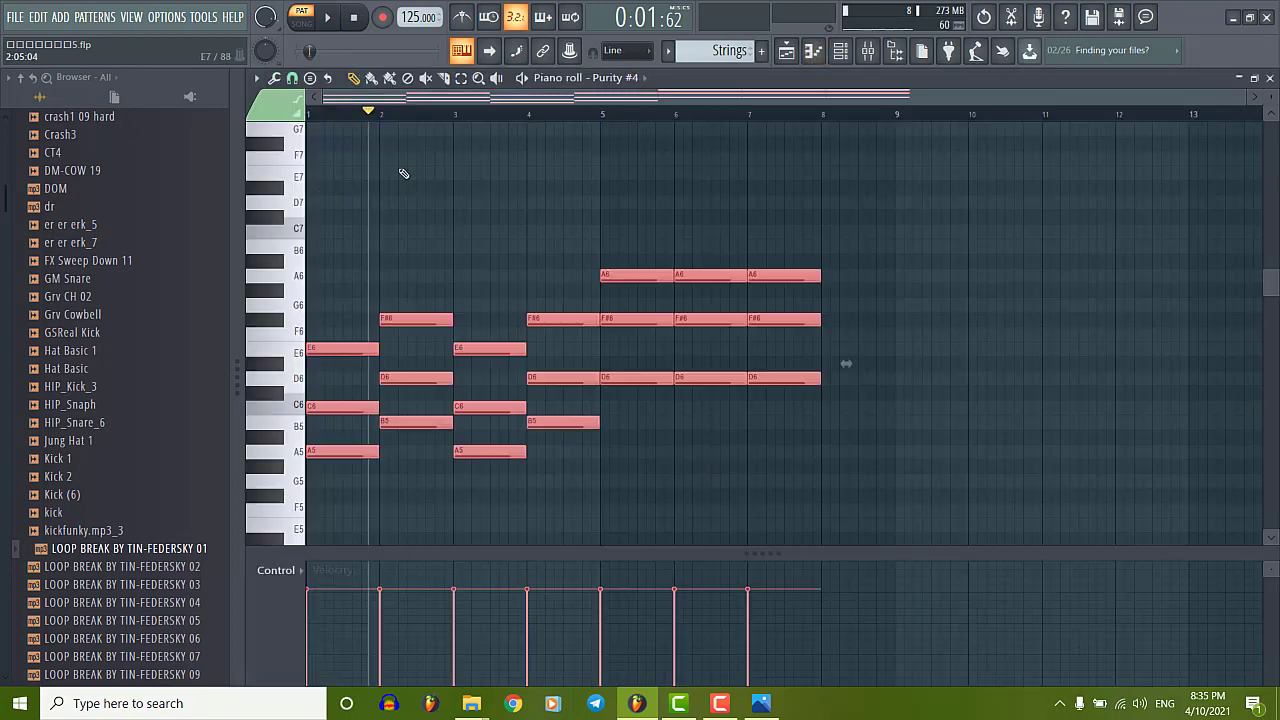
Move the pasted chords forward one bar so they start at bar 2, and play the Strings pattern.
scroll(410, 167, "up", 3)
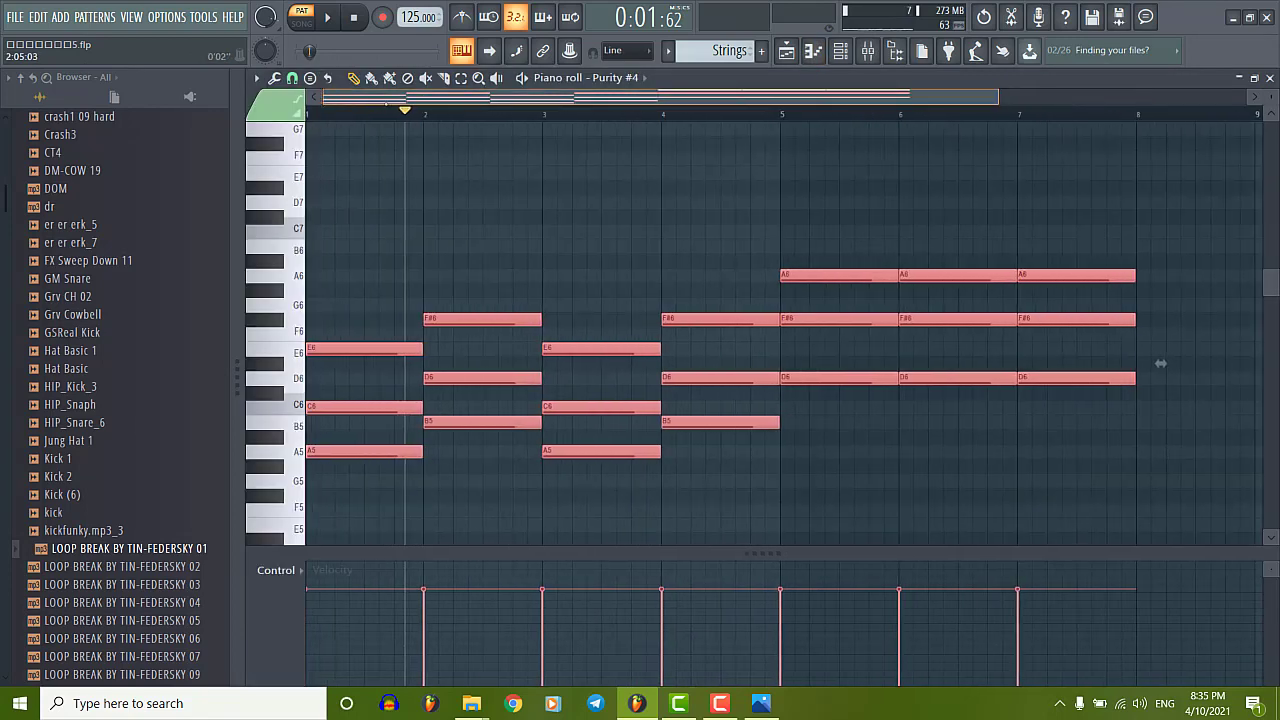
left_click_drag(328, 454, 447, 454)
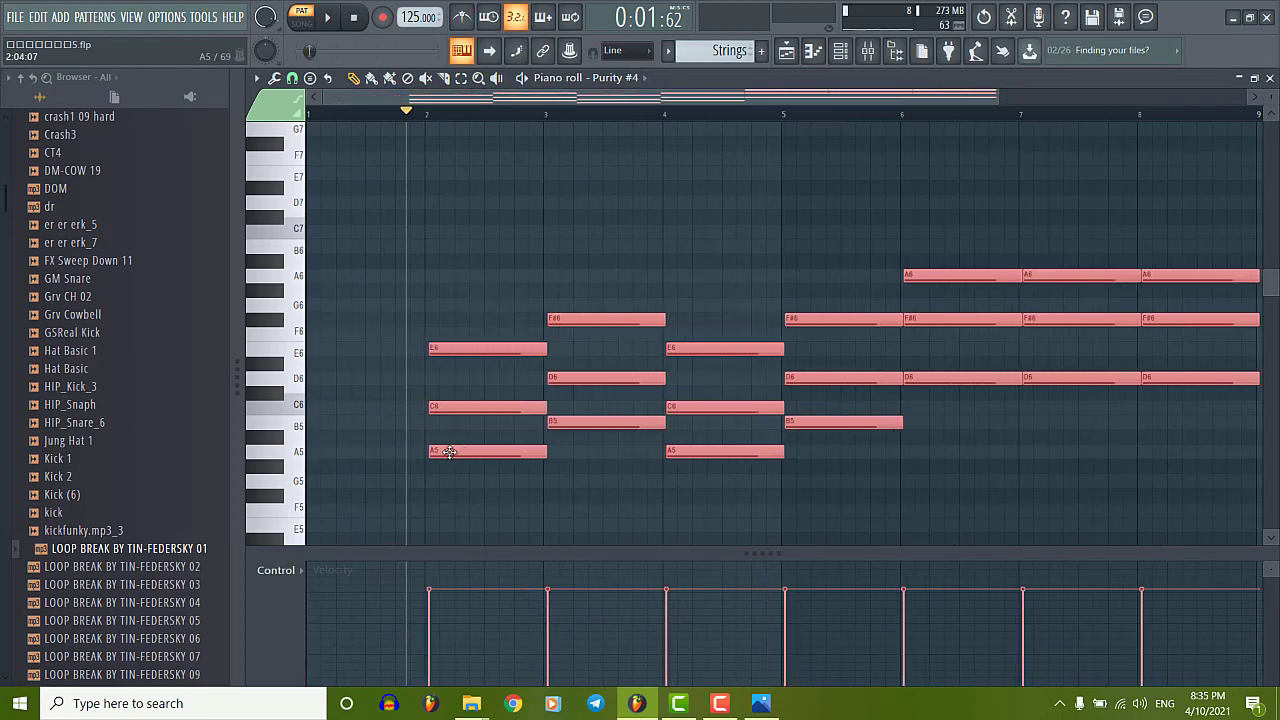
scroll(383, 390, "down", 2)
key("space")
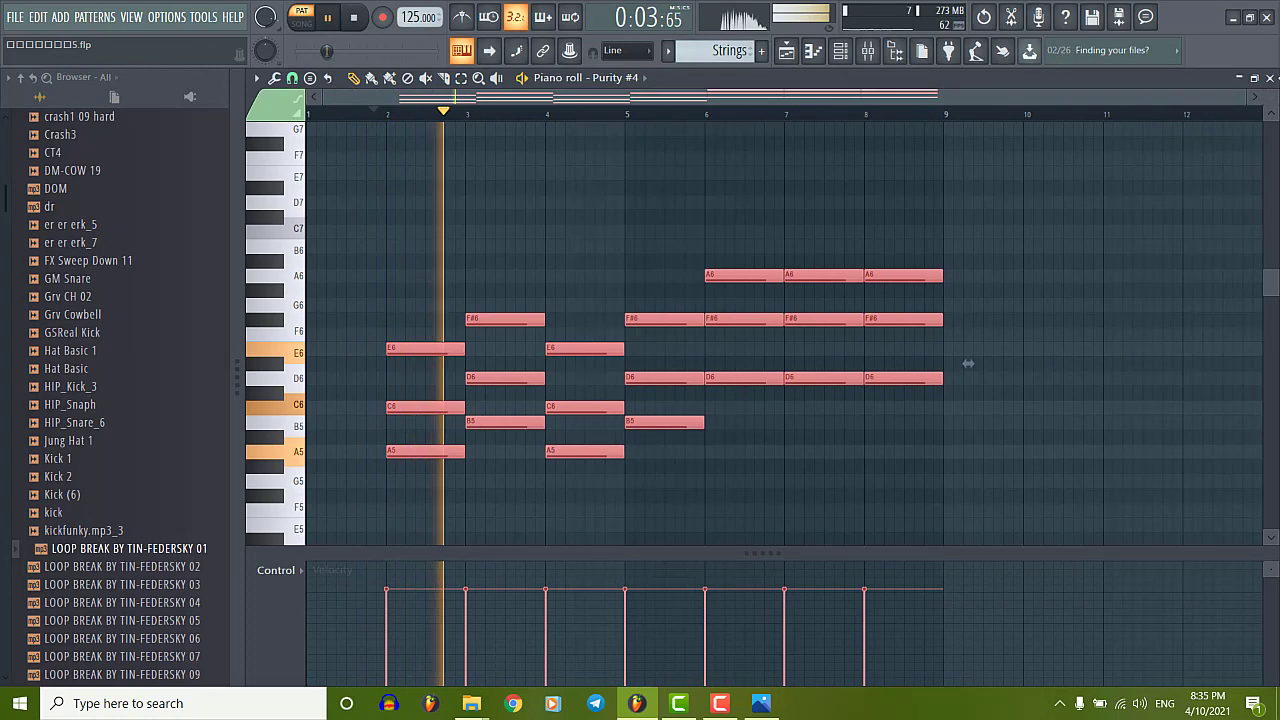
Lower the volume of mixer track Insert 7 to about -21.4 dB, return to the Strings piano roll, and stop playback.
left_click(873, 57)
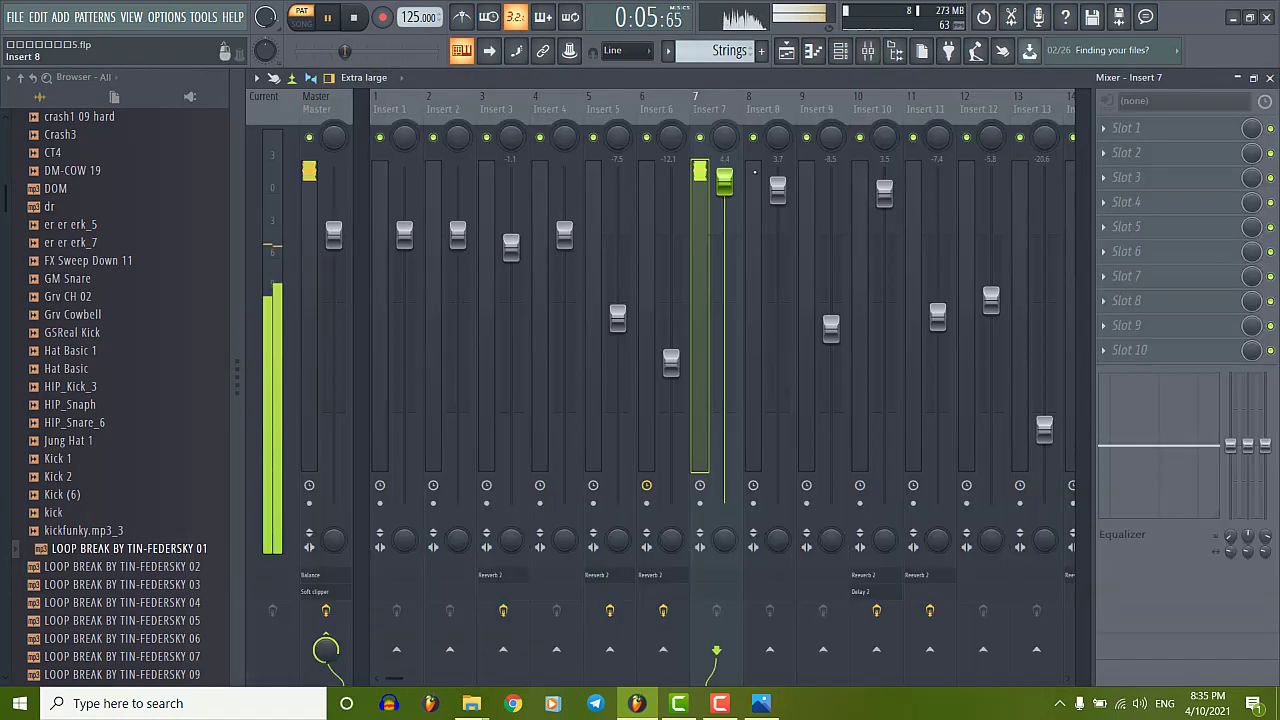
left_click_drag(724, 327, 724, 432)
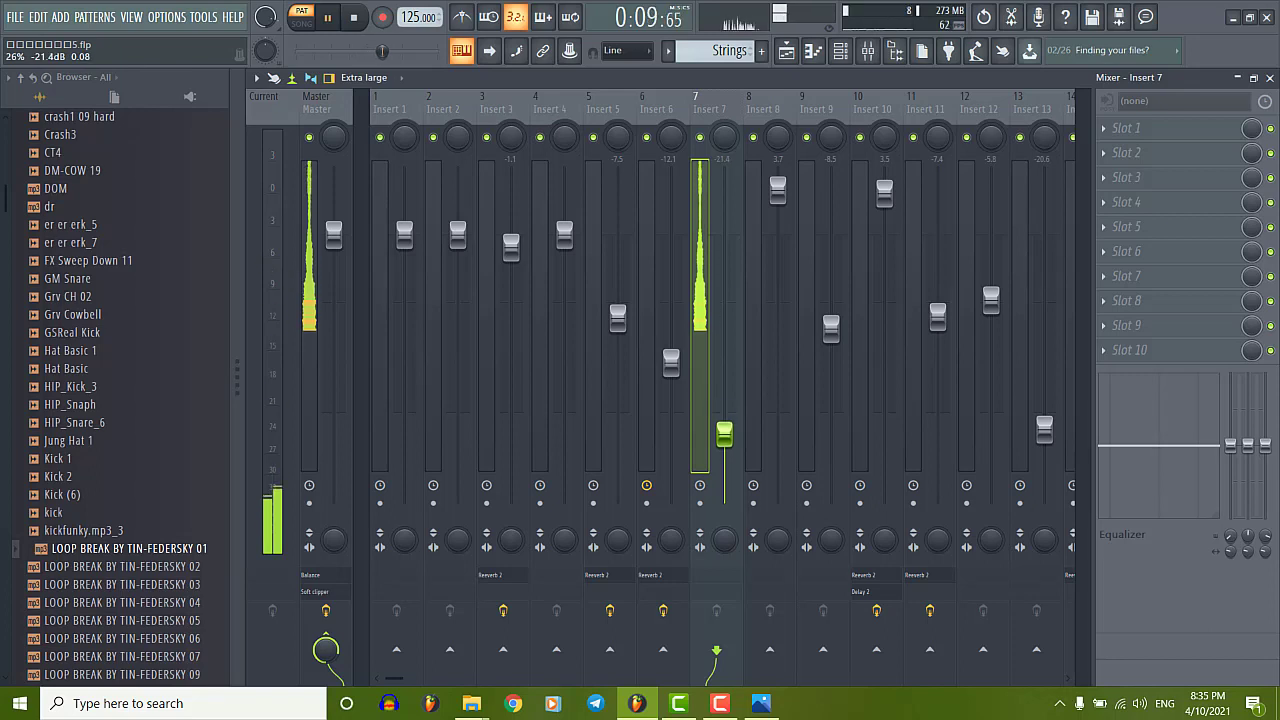
key("F7")
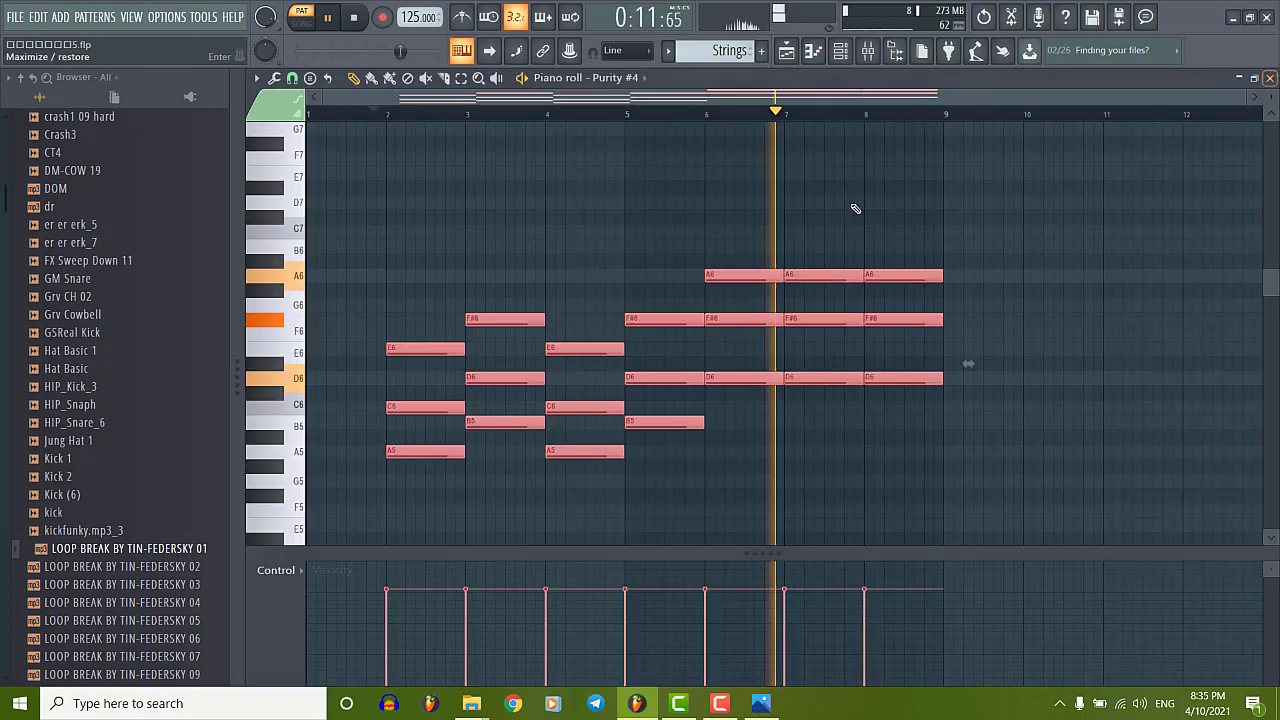
key("space")
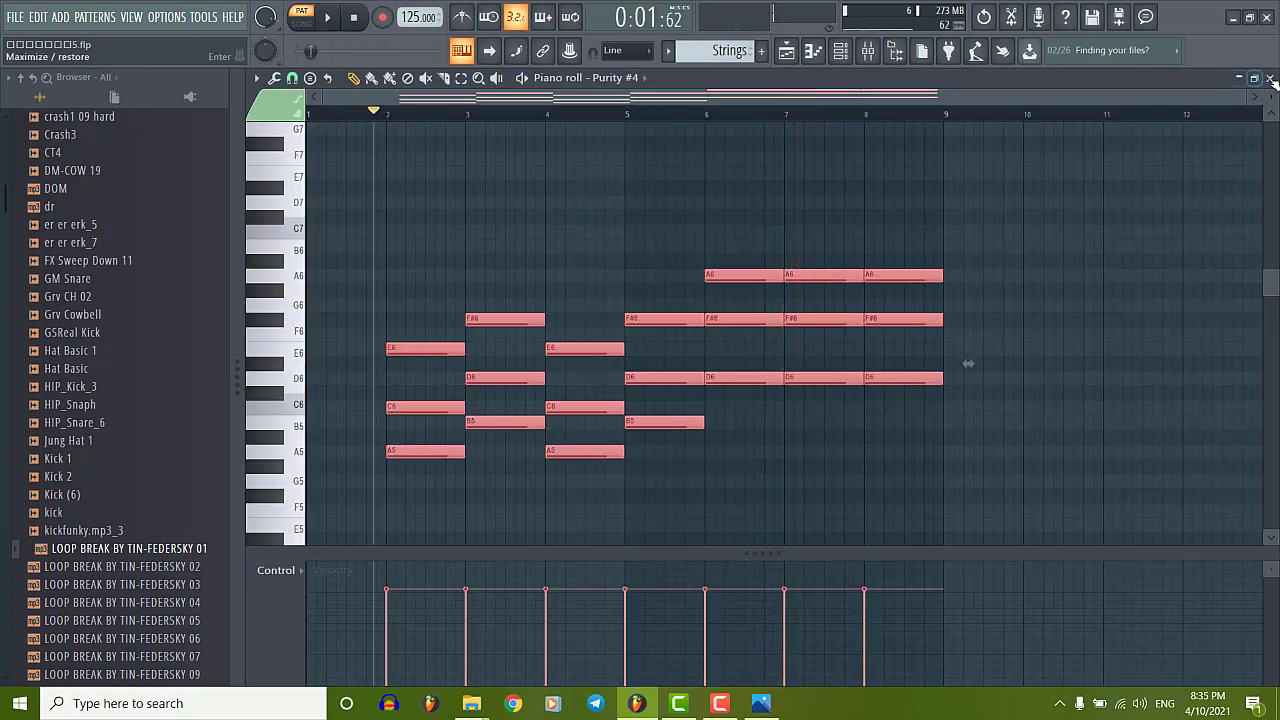
Place the Strings pattern in the playlist on Track 7, aligned to start at bar 1 under Piano Chords.
left_click(1270, 78)
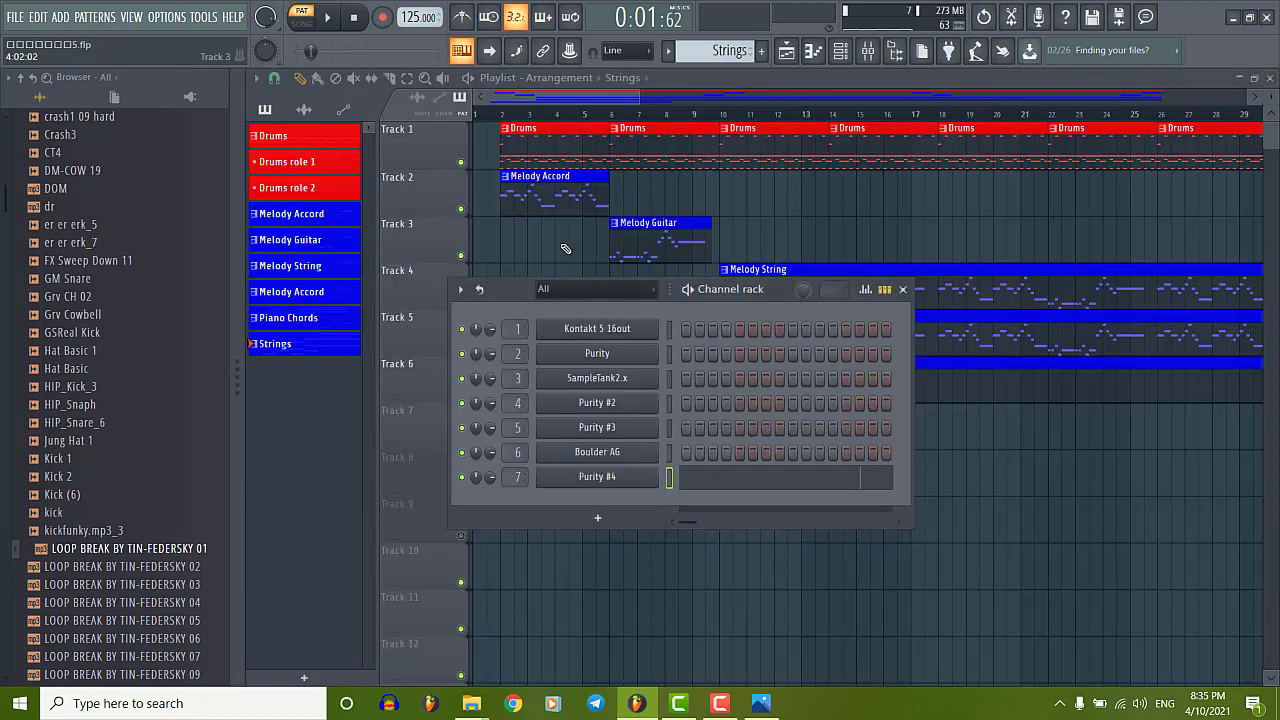
left_click(903, 291)
scroll(546, 443, "down", 5)
left_click_drag(279, 352, 497, 428)
scroll(492, 461, "up", 3)
scroll(492, 461, "up", 3)
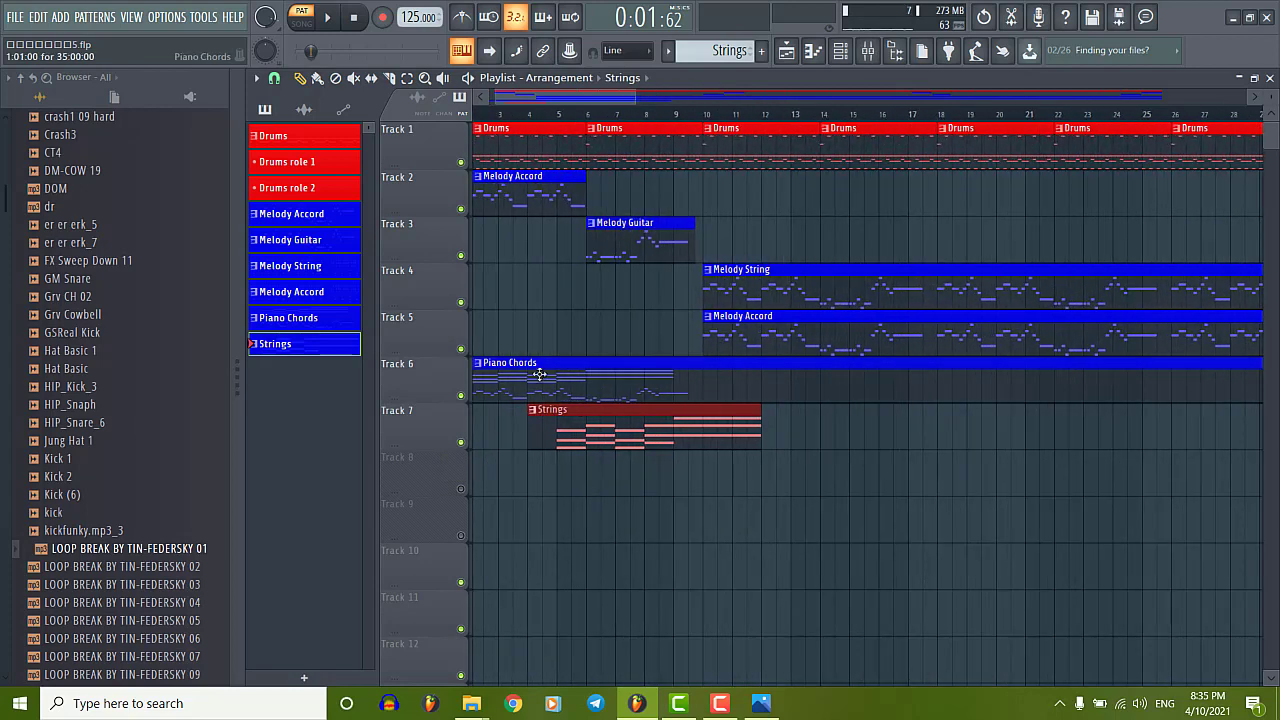
left_click_drag(588, 424, 560, 428)
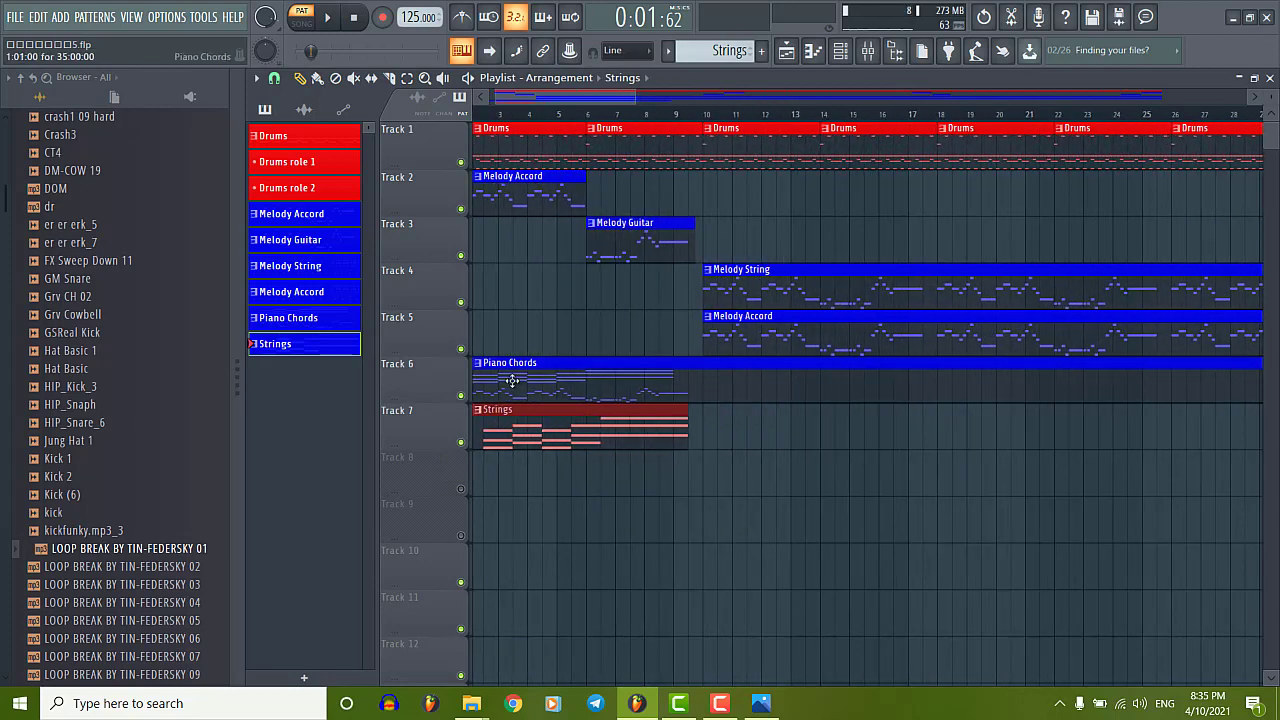
left_click_drag(530, 96, 430, 105)
left_click_drag(520, 434, 477, 429)
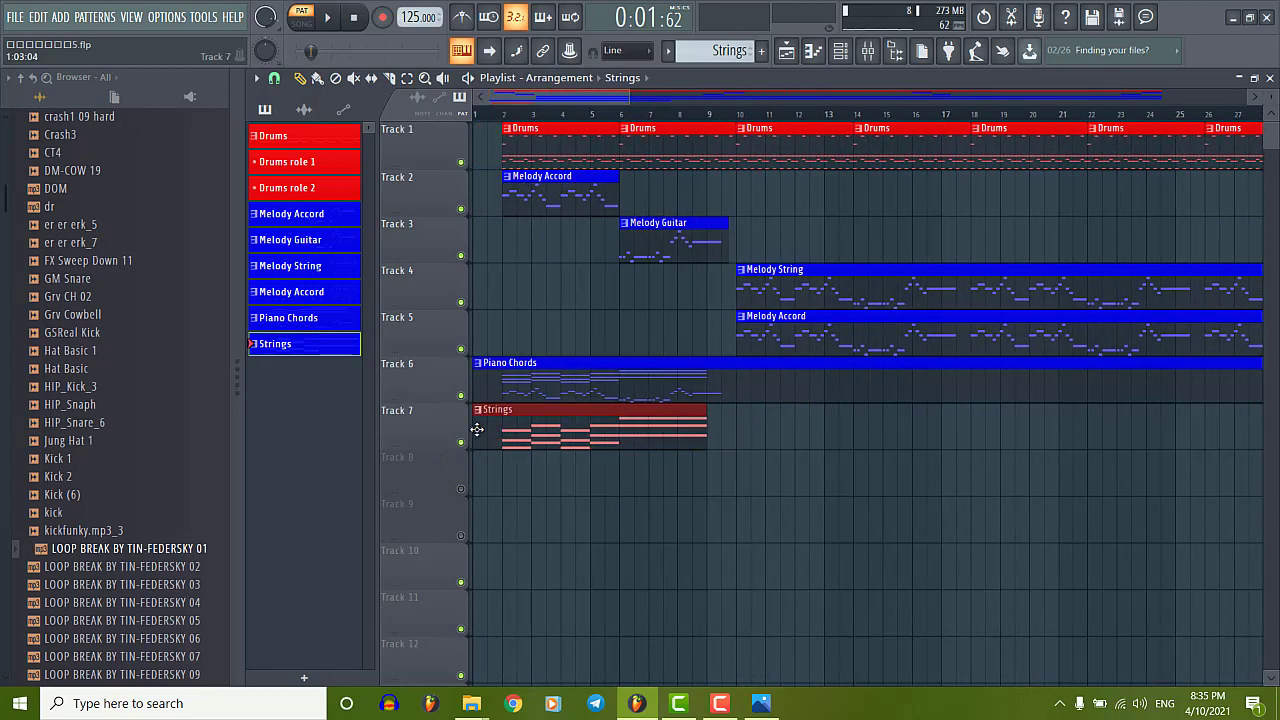
Open the Piano Chords pattern from its playlist clip for editing its notes.
double_click(552, 375)
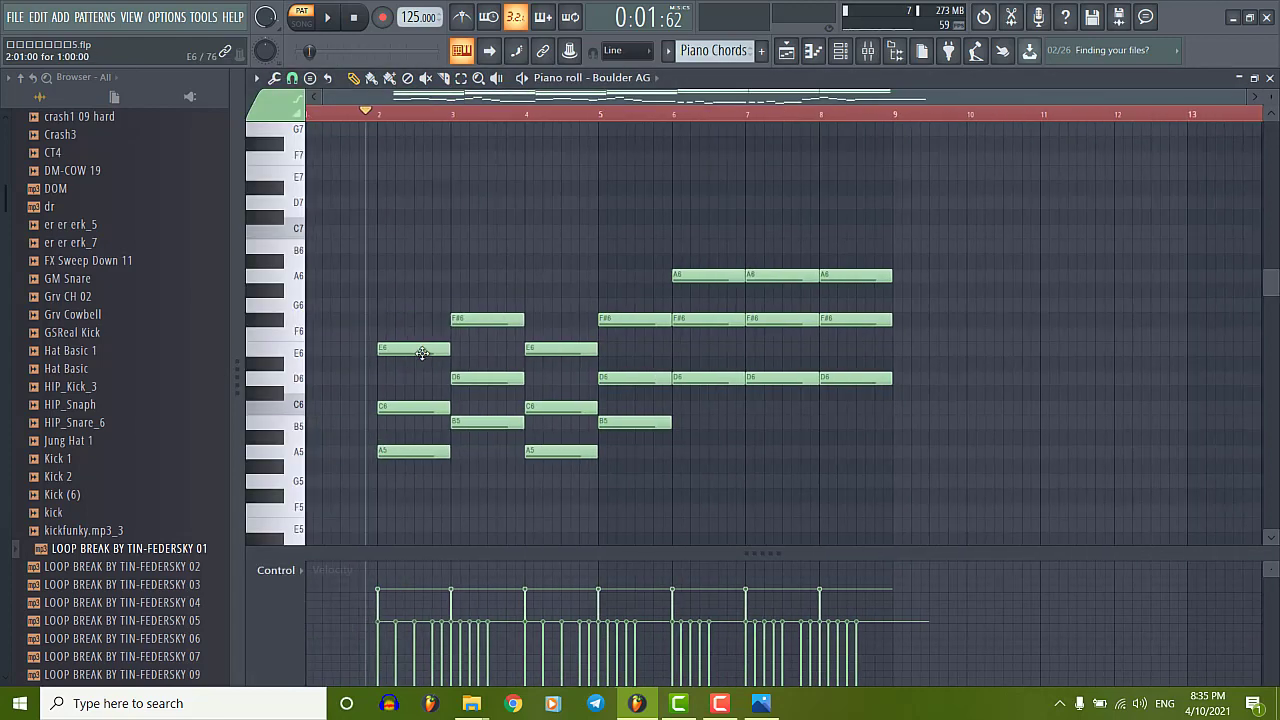
scroll(465, 258, "down", 5)
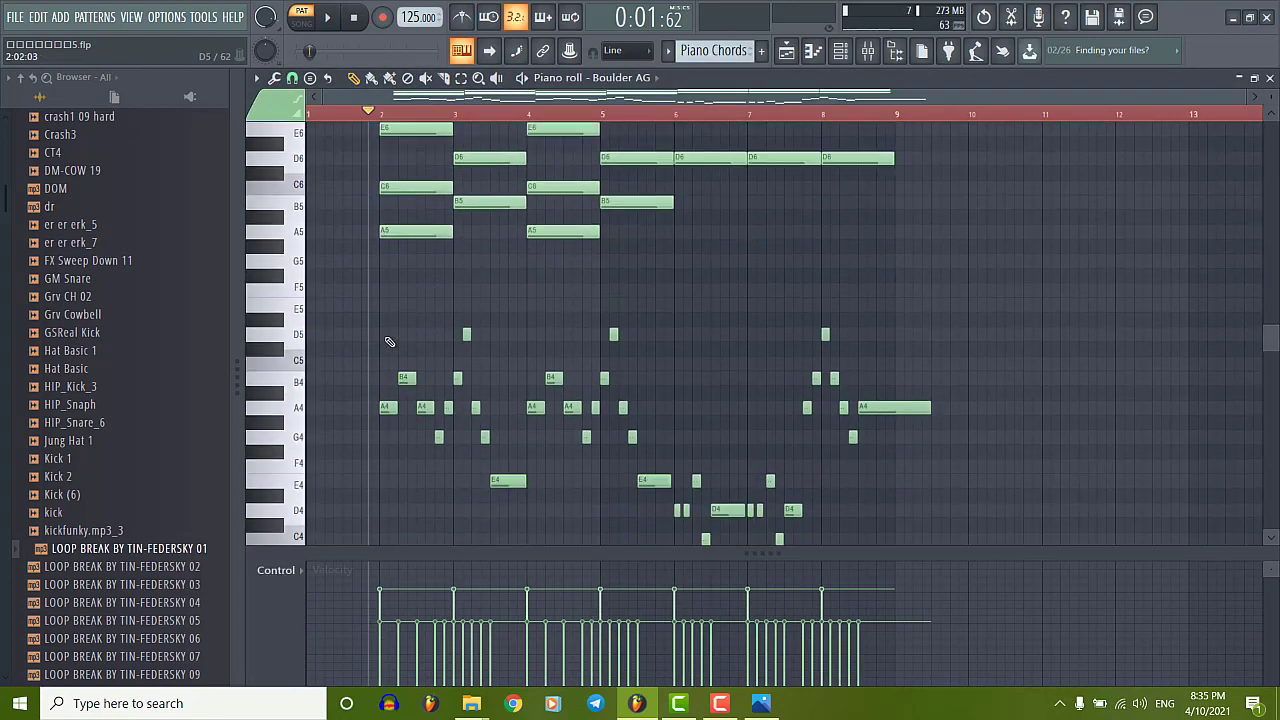
scroll(400, 318, "up", 3)
scroll(401, 316, "up", 2)
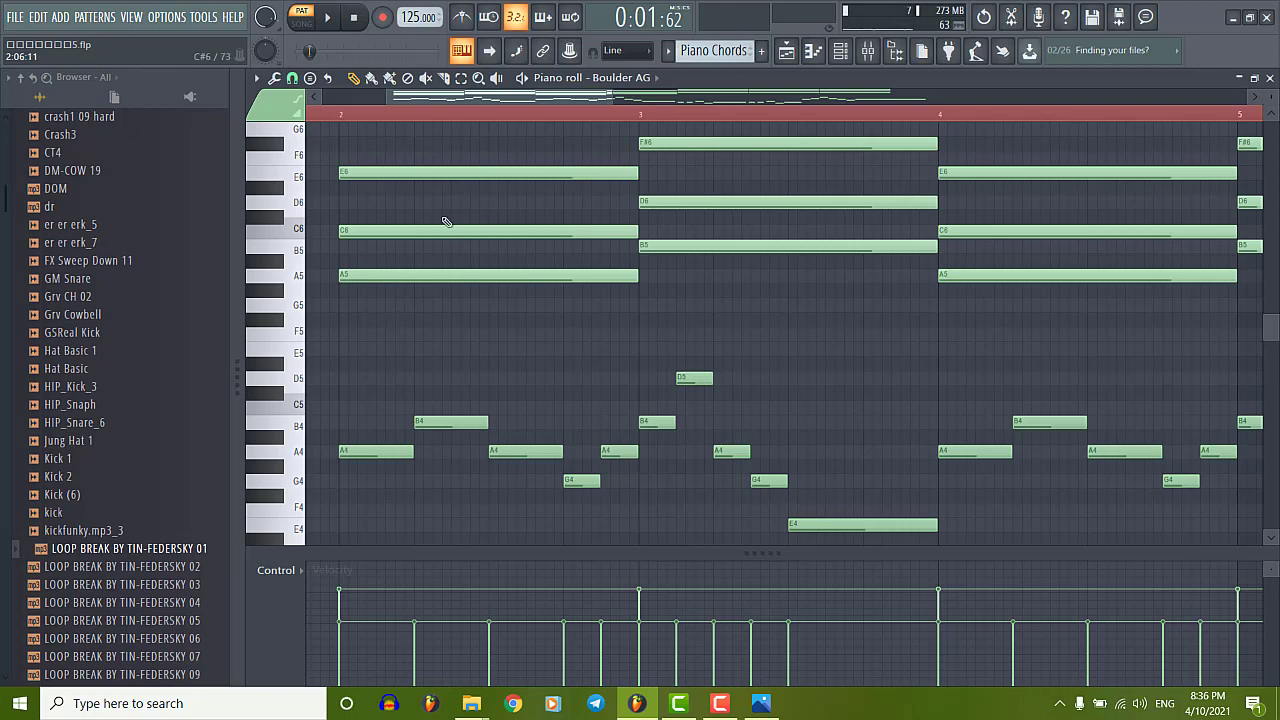
scroll(451, 282, "up", 3)
scroll(400, 300, "down", 2)
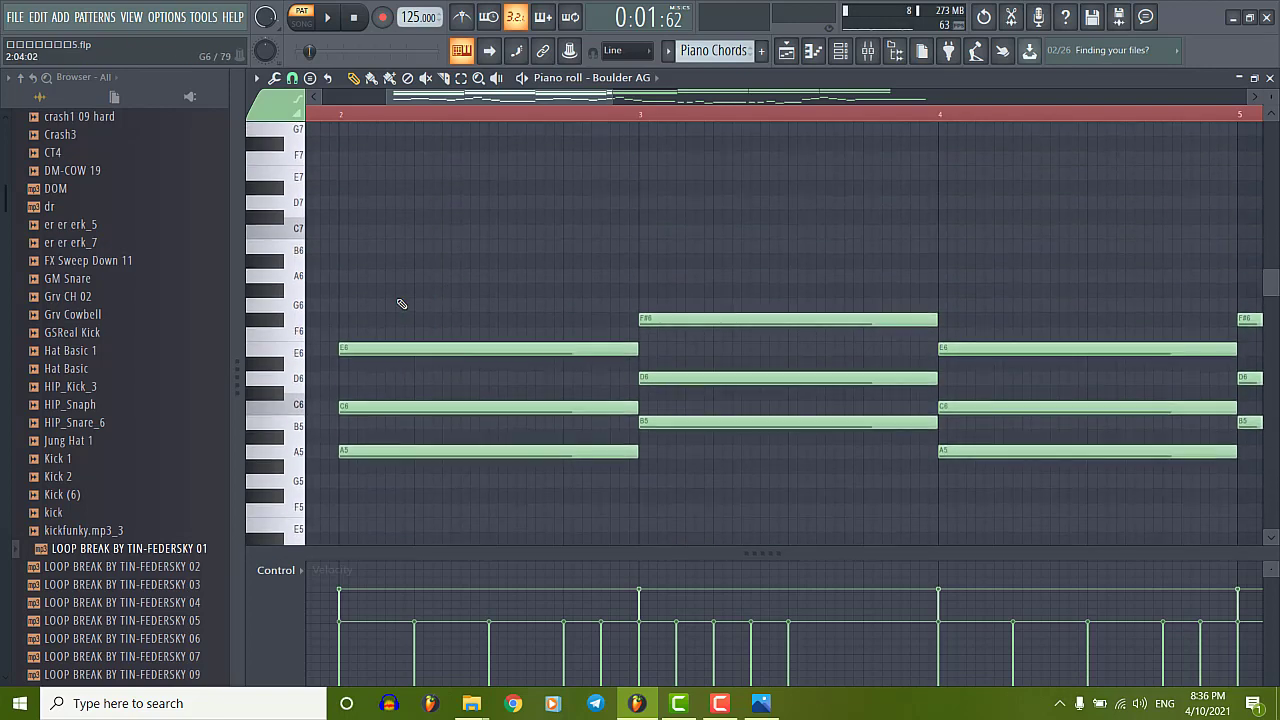
Shorten the A5, C6 and E6 chord in bar 2 of Piano Chords to two steps.
left_click_drag(440, 155, 508, 455)
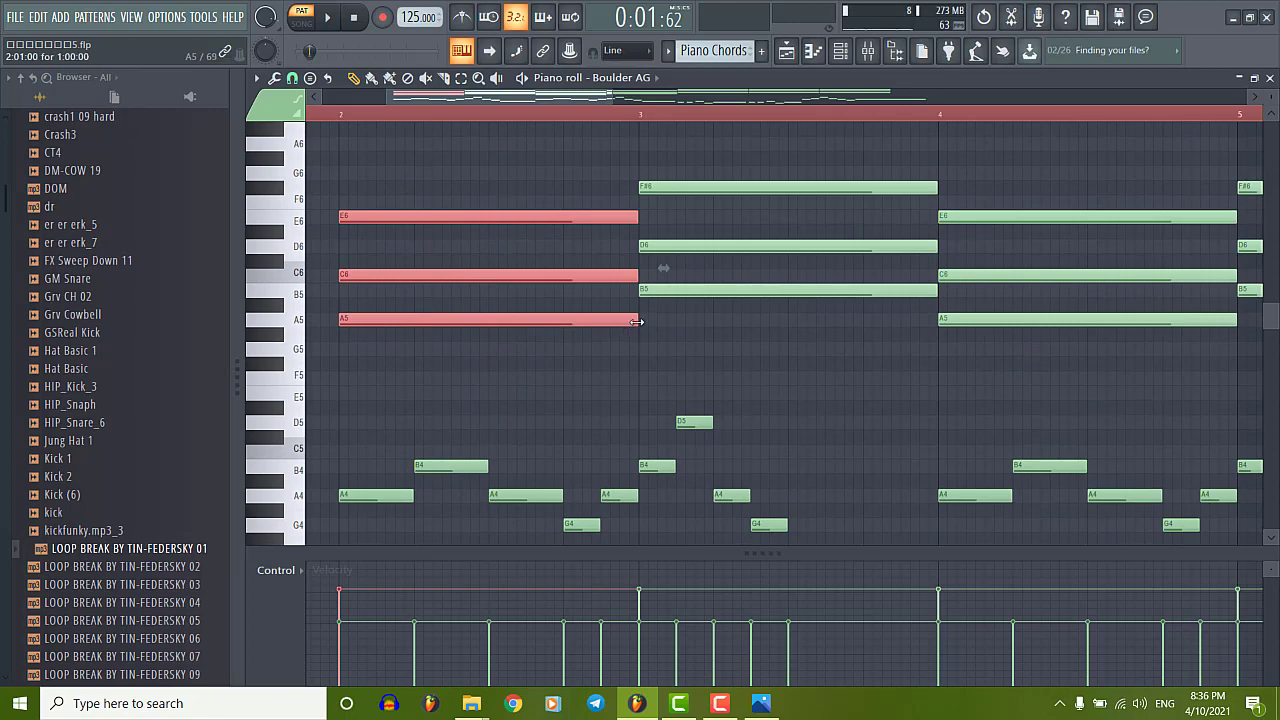
left_click_drag(636, 321, 410, 325)
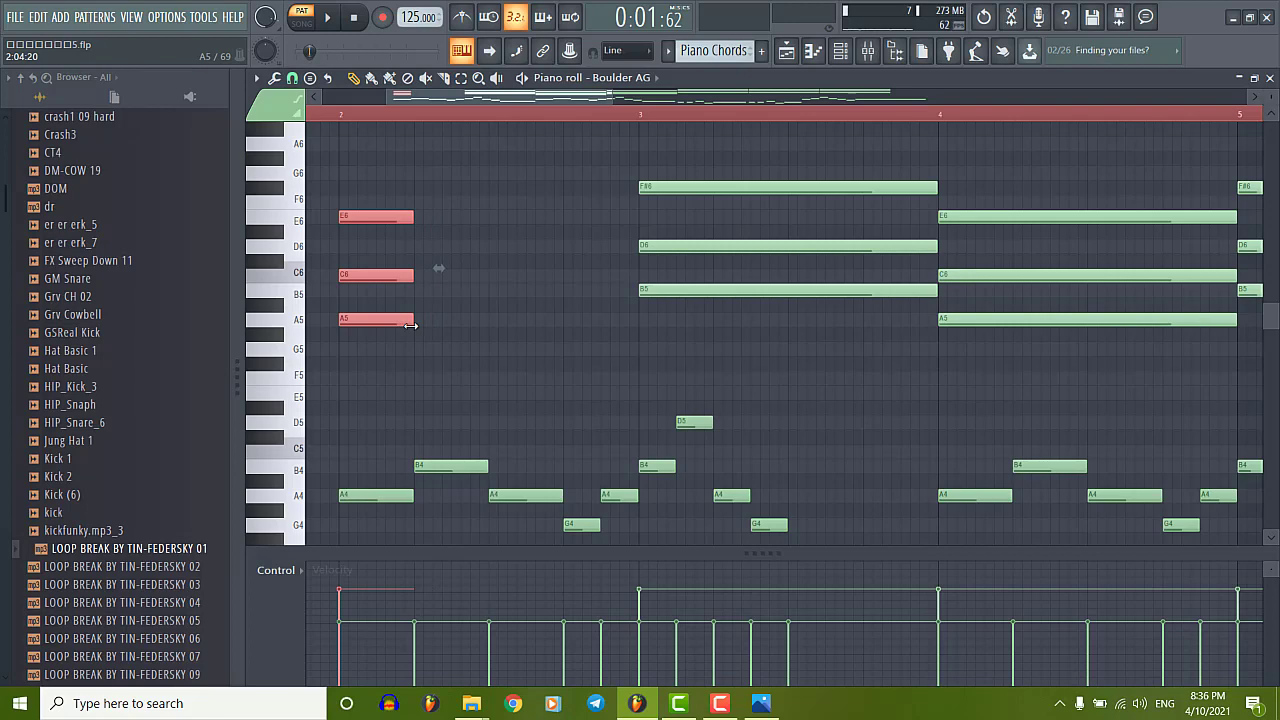
left_click_drag(401, 325, 370, 326)
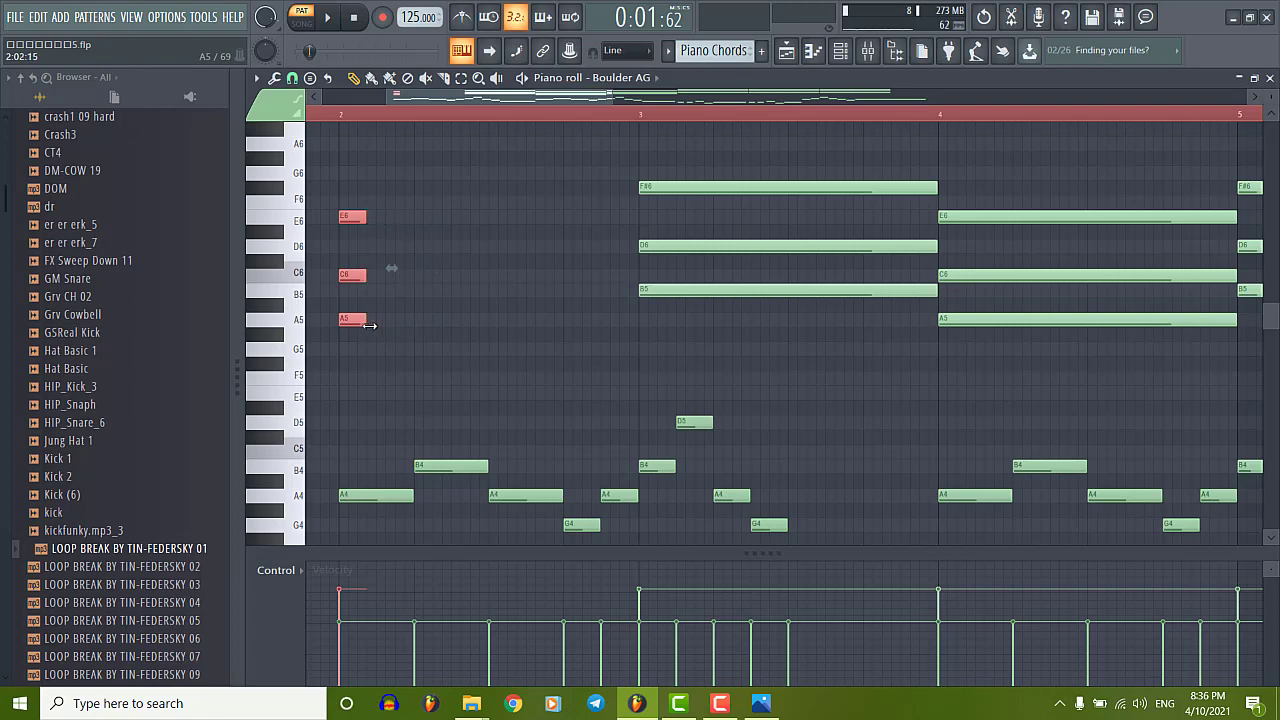
scroll(370, 326, "up", 2)
scroll(451, 122, "left", 3)
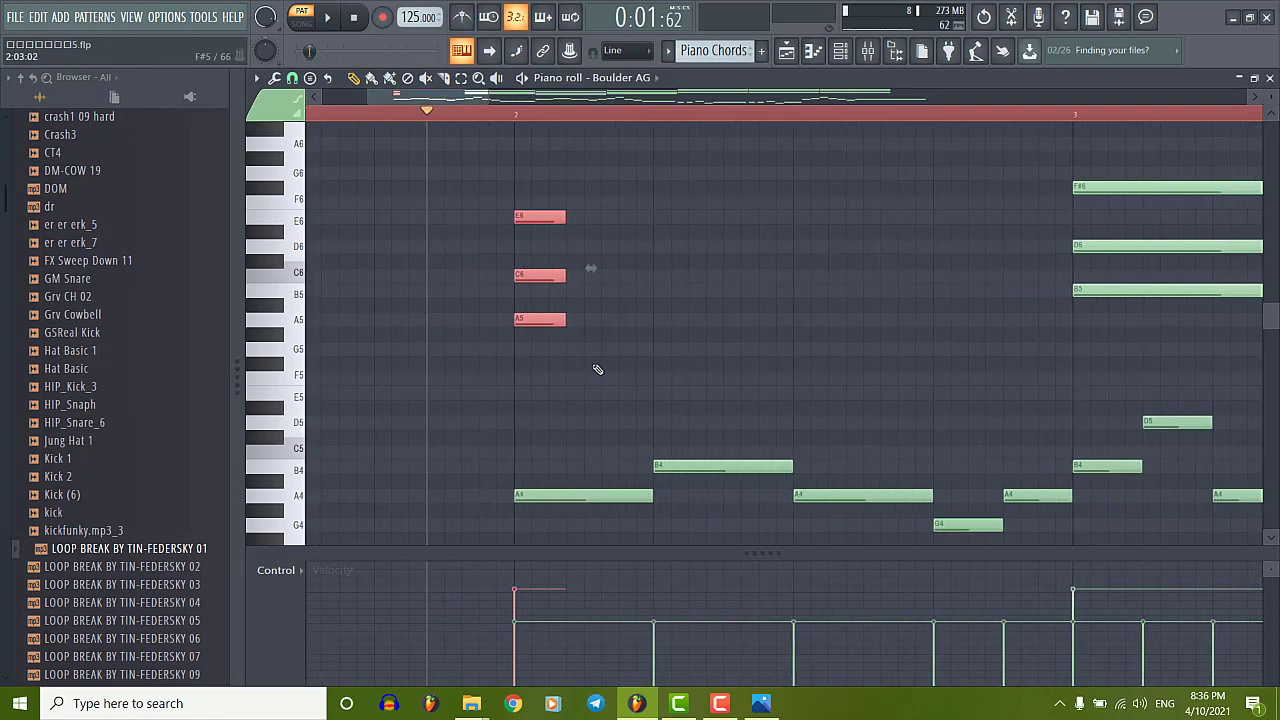
scroll(603, 363, "up", 1)
scroll(570, 269, "down", 1)
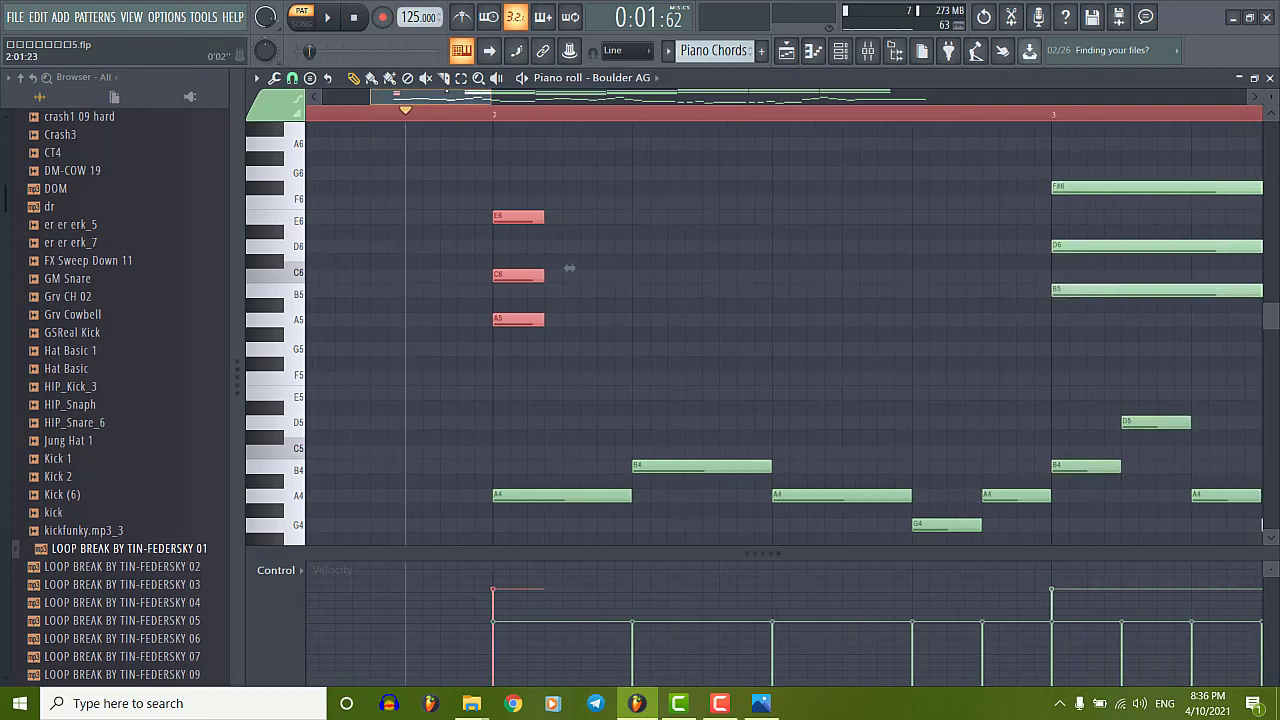
scroll(569, 268, "right", 2)
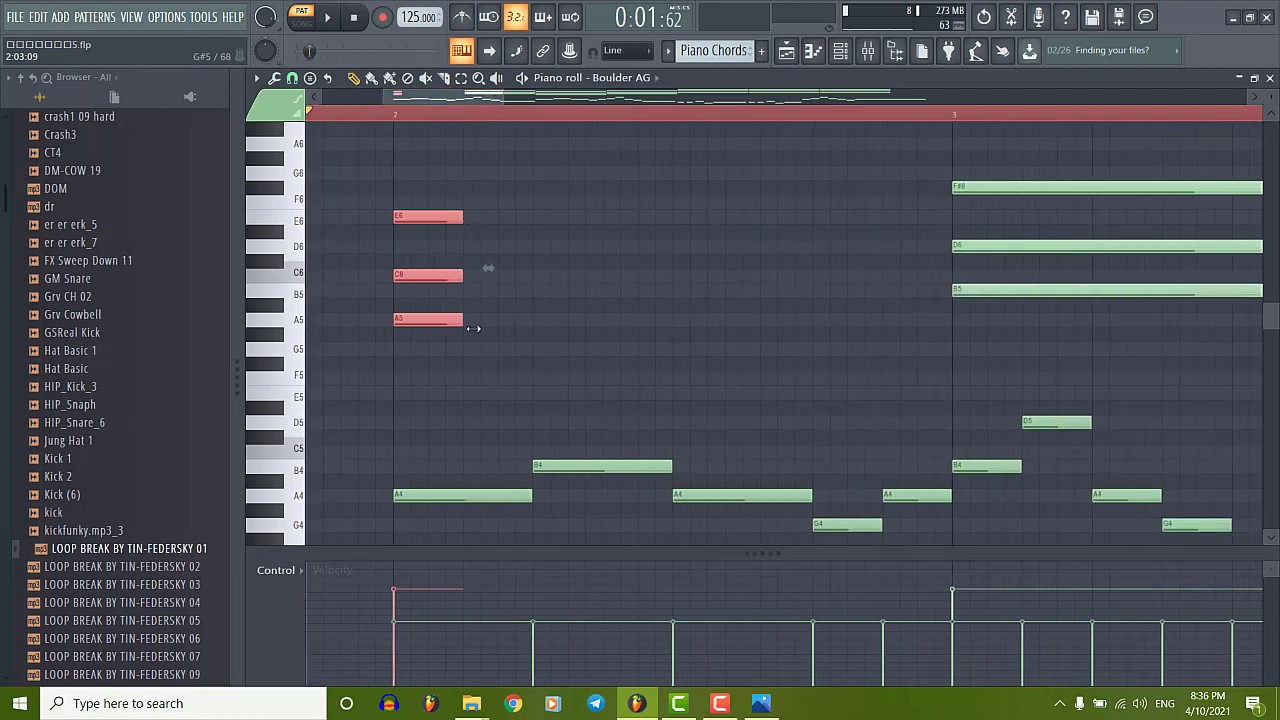
Move the shortened chord to step 3 of bar 2 and copy it to steps 7 and 11.
scroll(473, 328, "down", 2)
left_click_drag(436, 277, 487, 277)
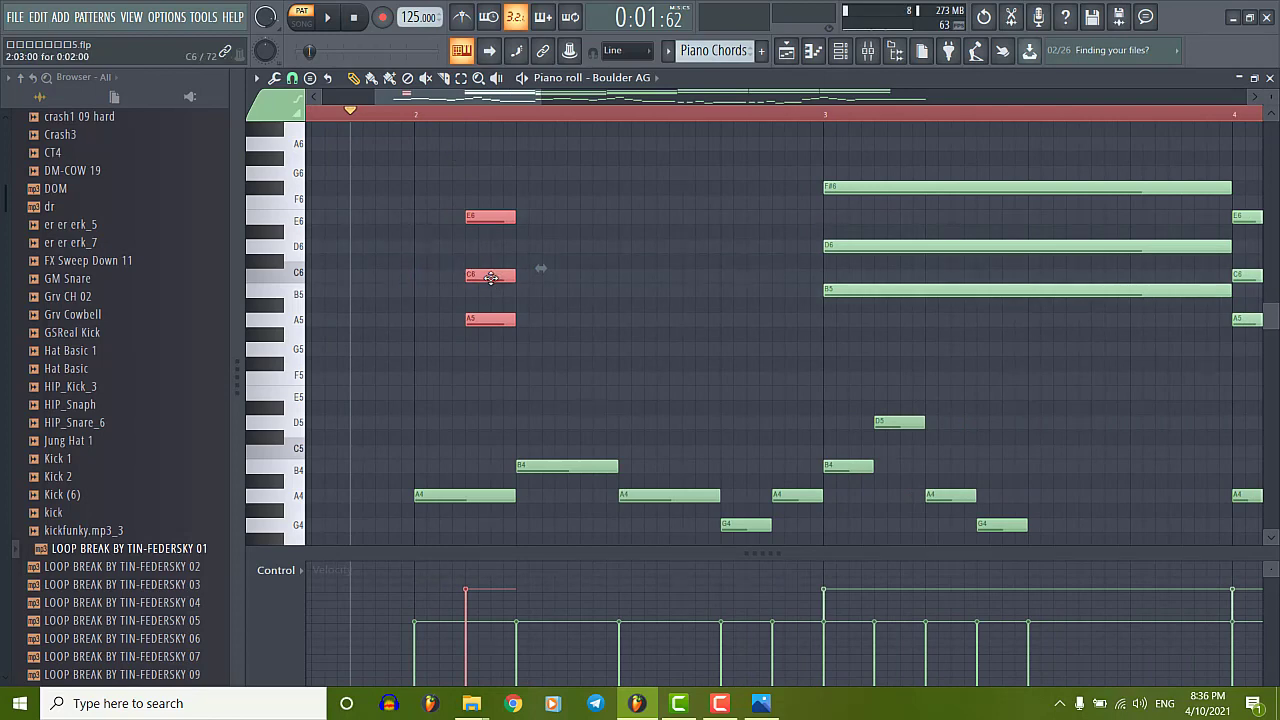
left_click_drag(491, 277, 590, 279, "shift")
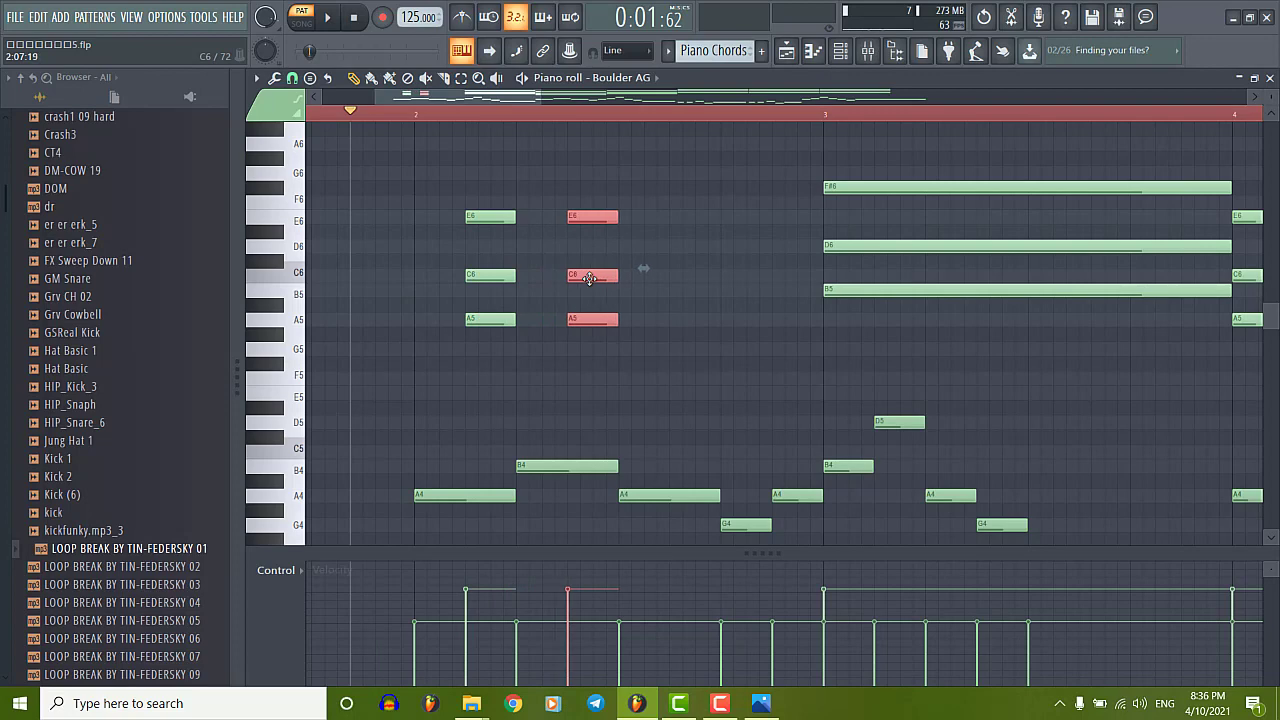
scroll(495, 245, "down", 3, "ctrl")
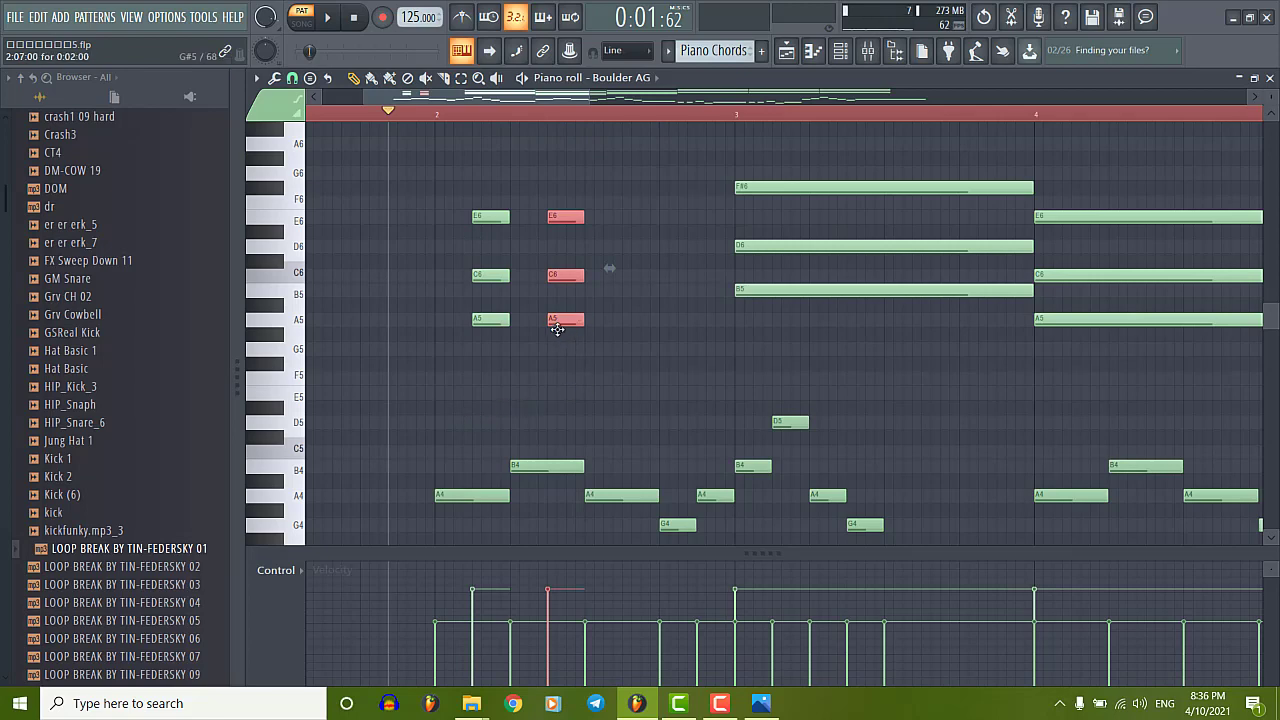
left_click_drag(564, 327, 632, 323)
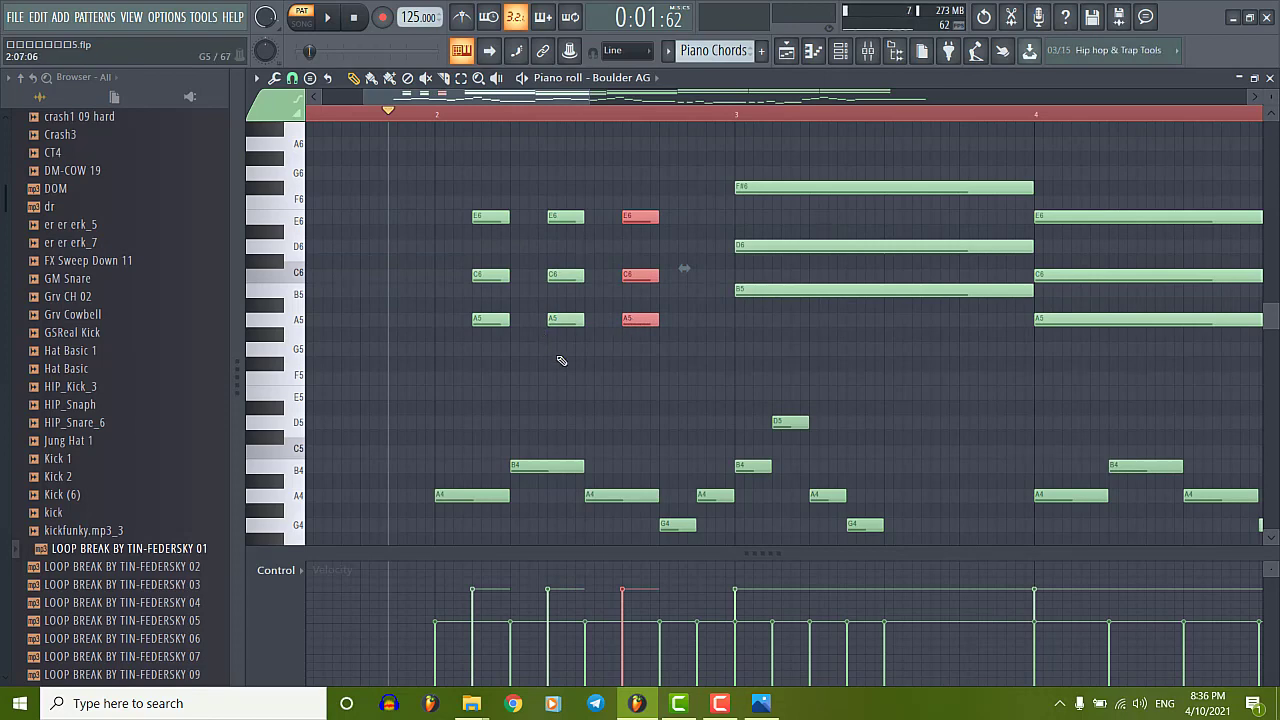
Shorten the first two chord hits in bar 2 to one step each, and copy the one-step chord to step 15.
scroll(561, 360, "up", 3)
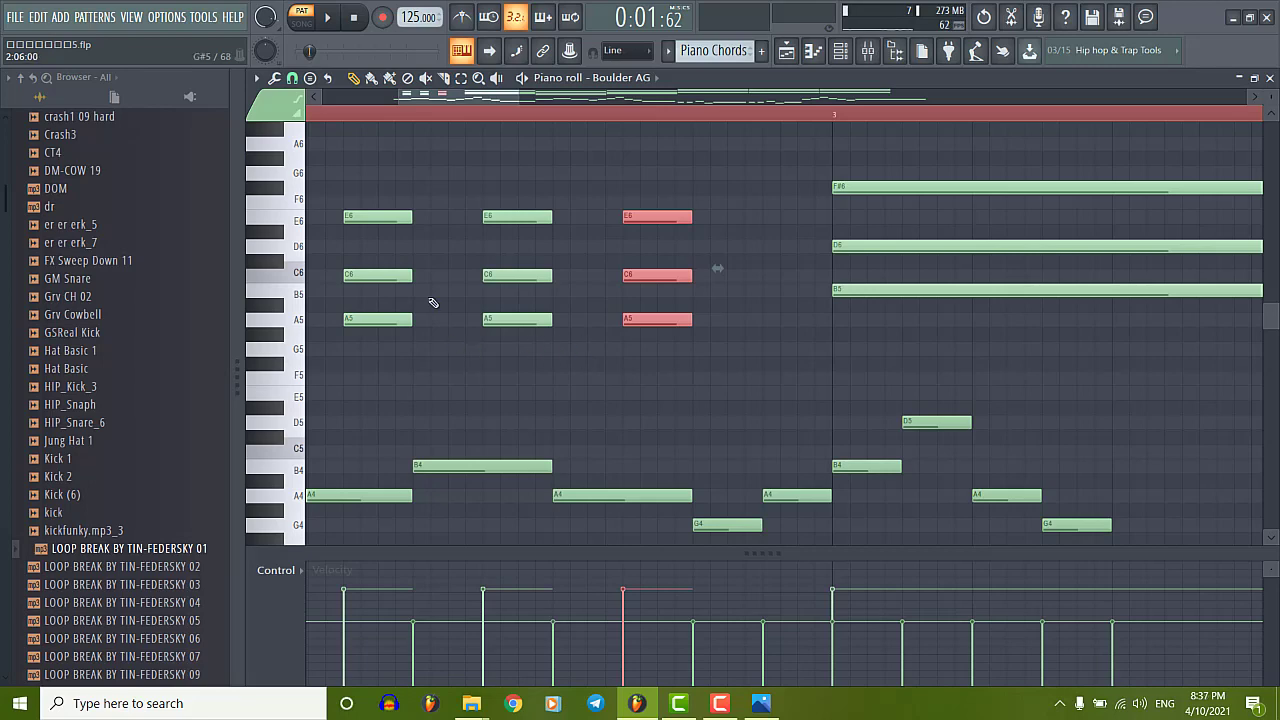
left_click_drag(413, 160, 379, 320)
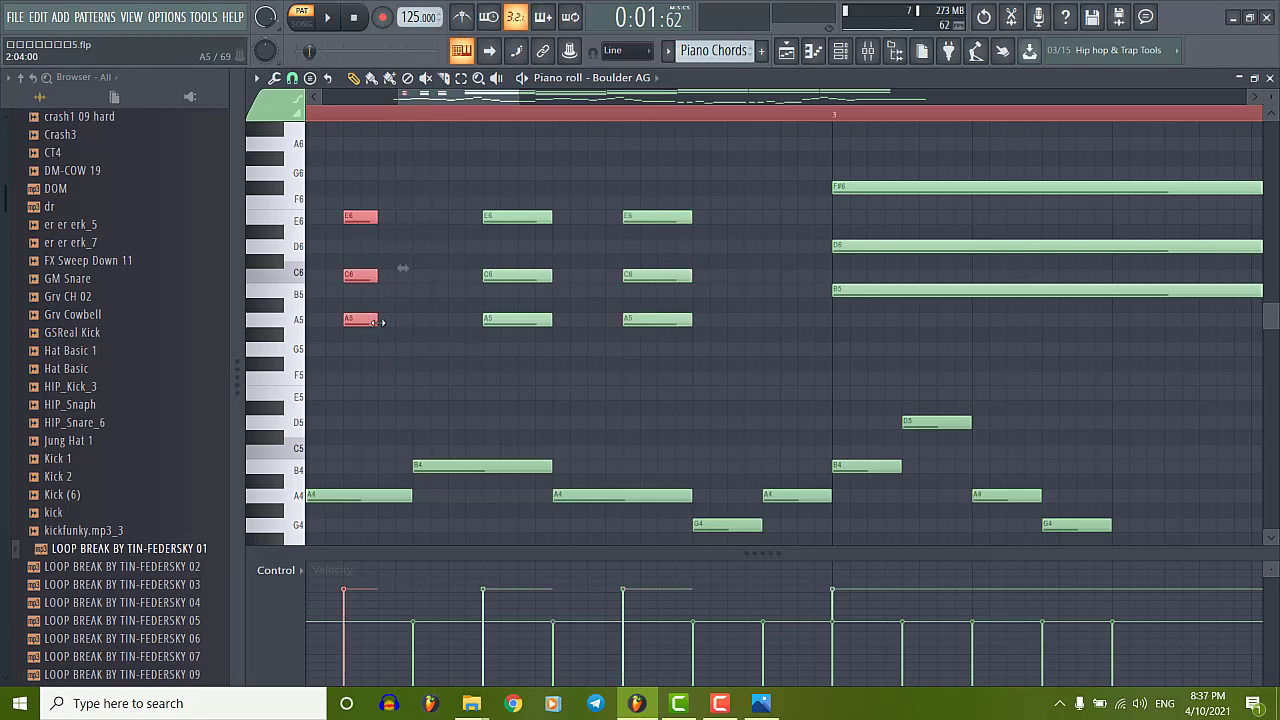
left_click_drag(528, 150, 519, 320)
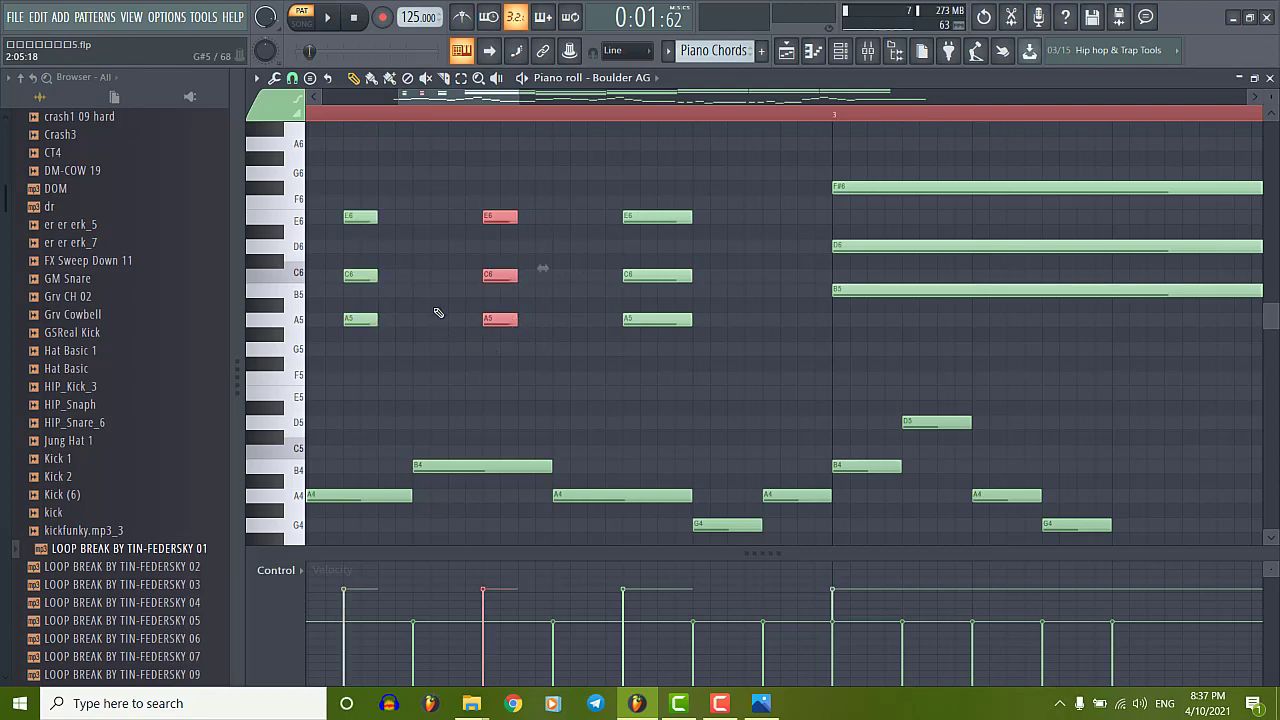
scroll(396, 282, "down", 2)
scroll(396, 281, "down", 1)
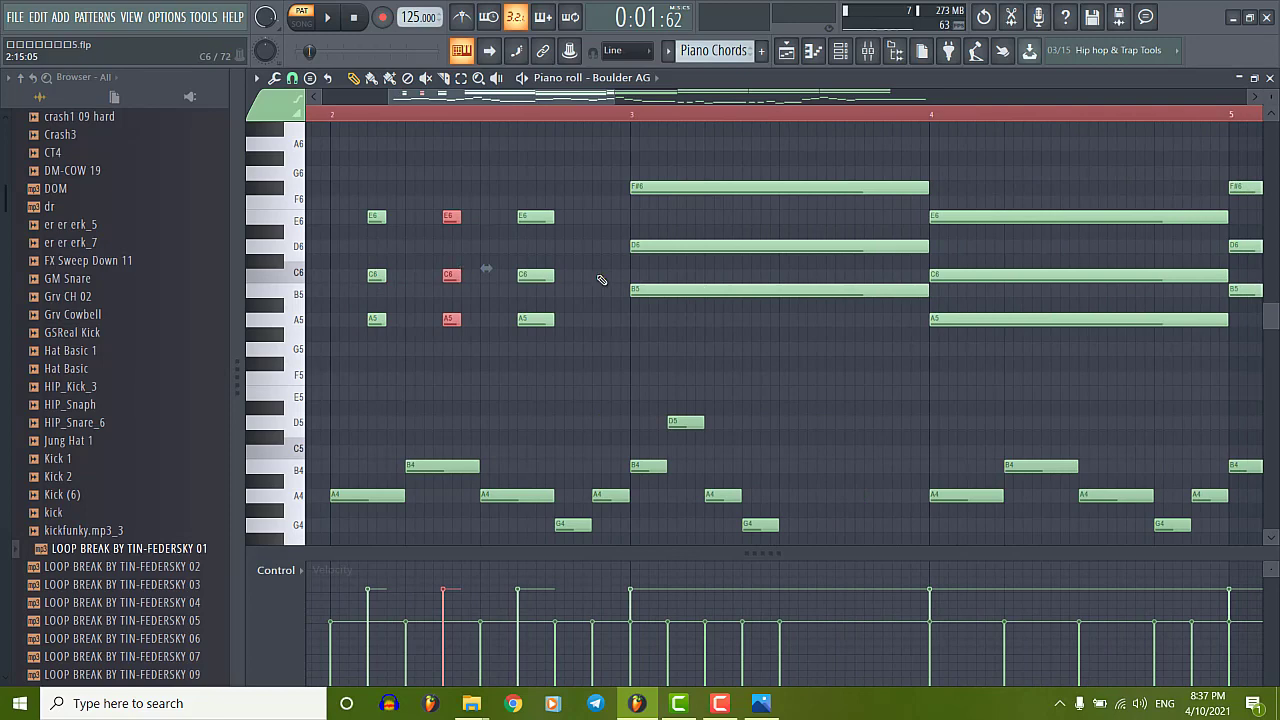
scroll(512, 290, "up", 3)
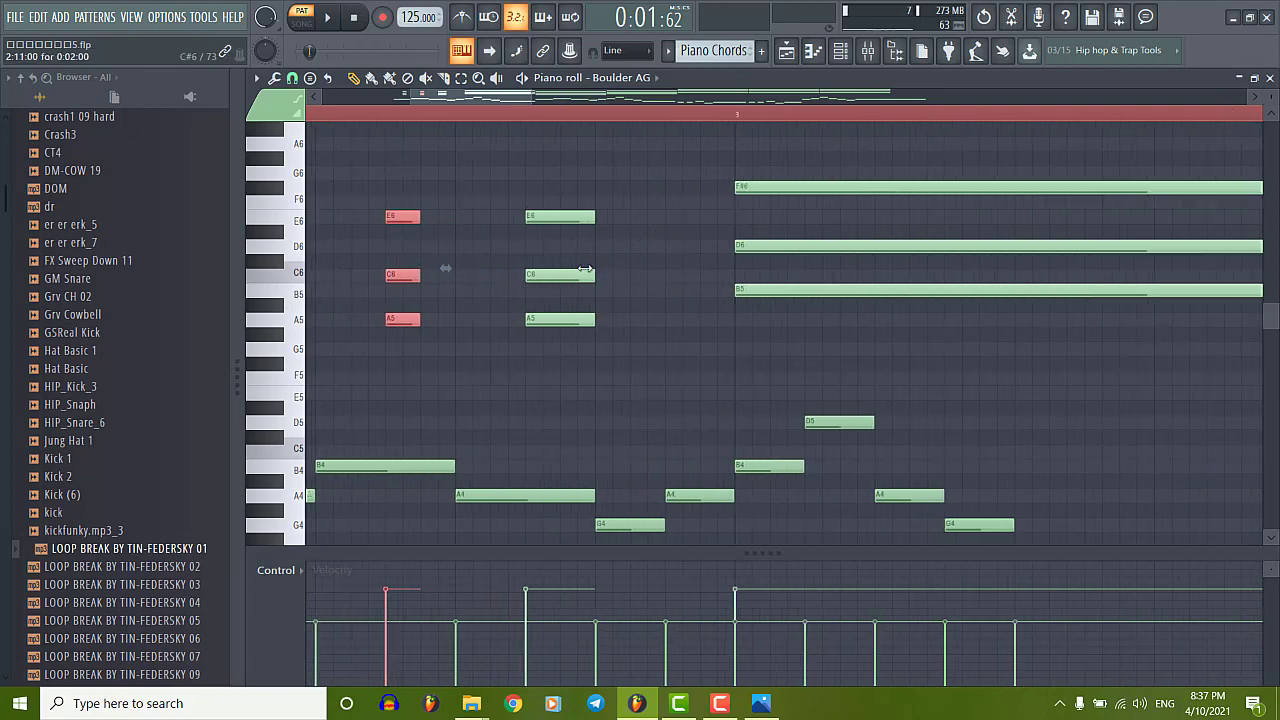
scroll(586, 277, "down", 2)
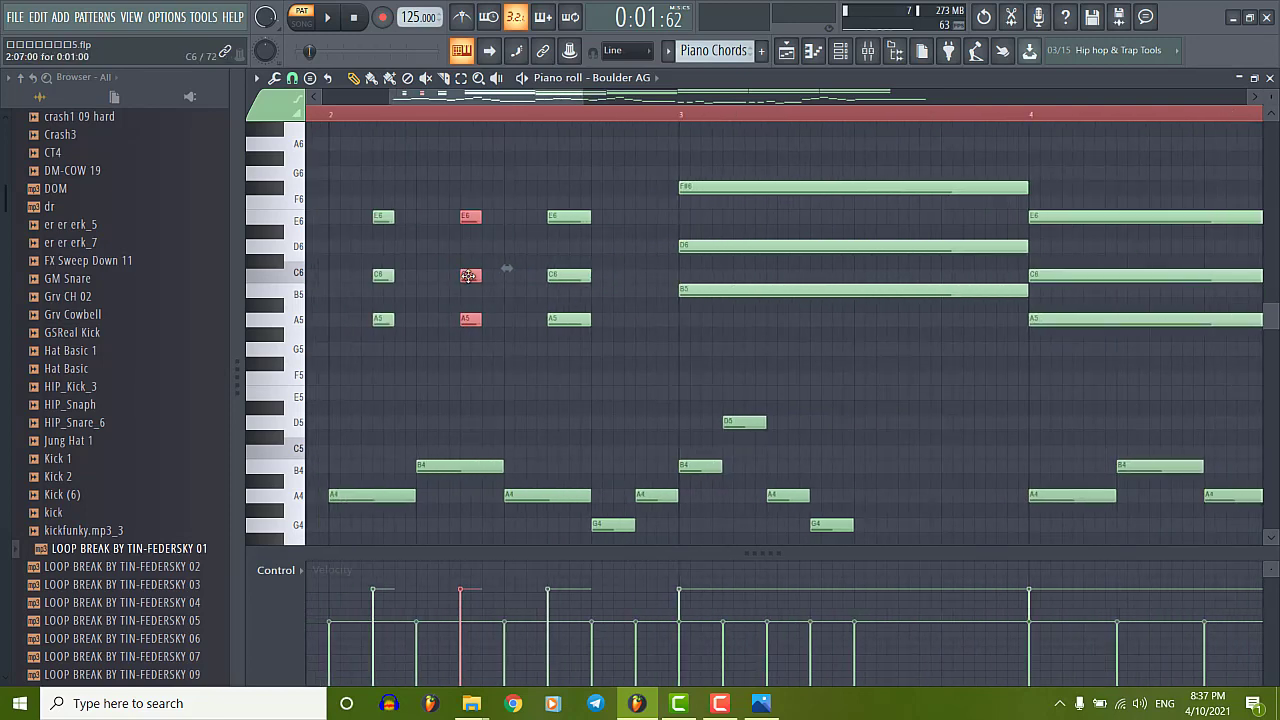
left_click_drag(468, 275, 645, 275)
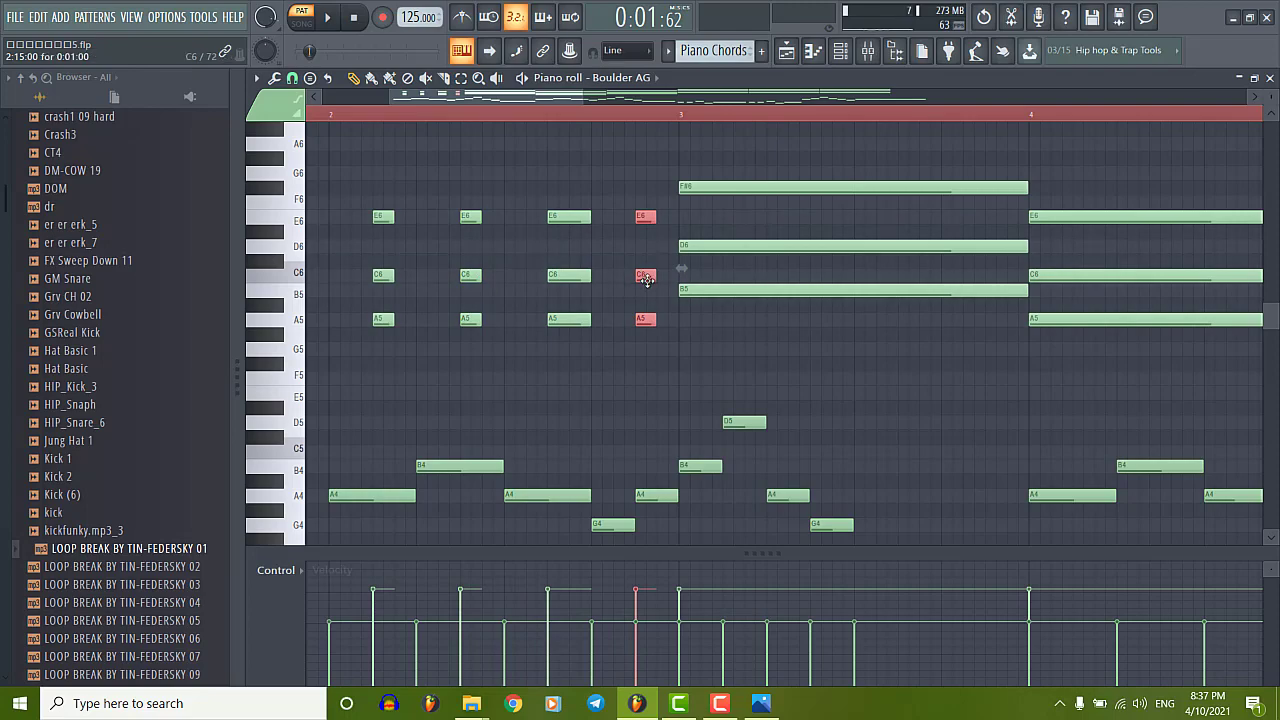
Delete all the melody notes between C4 and D5 below the chords in the Piano Chords pattern.
scroll(583, 298, "down", 3)
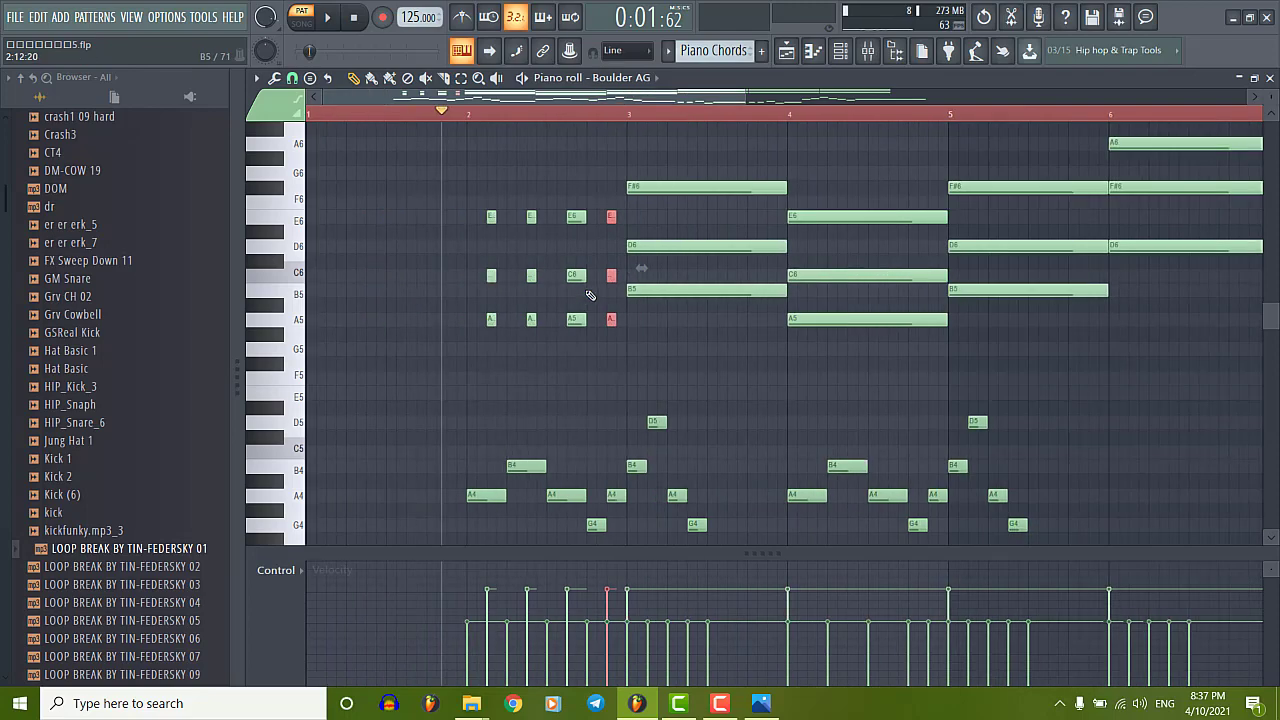
scroll(588, 290, "down", 2)
scroll(560, 300, "down", 3)
scroll(500, 330, "down", 2)
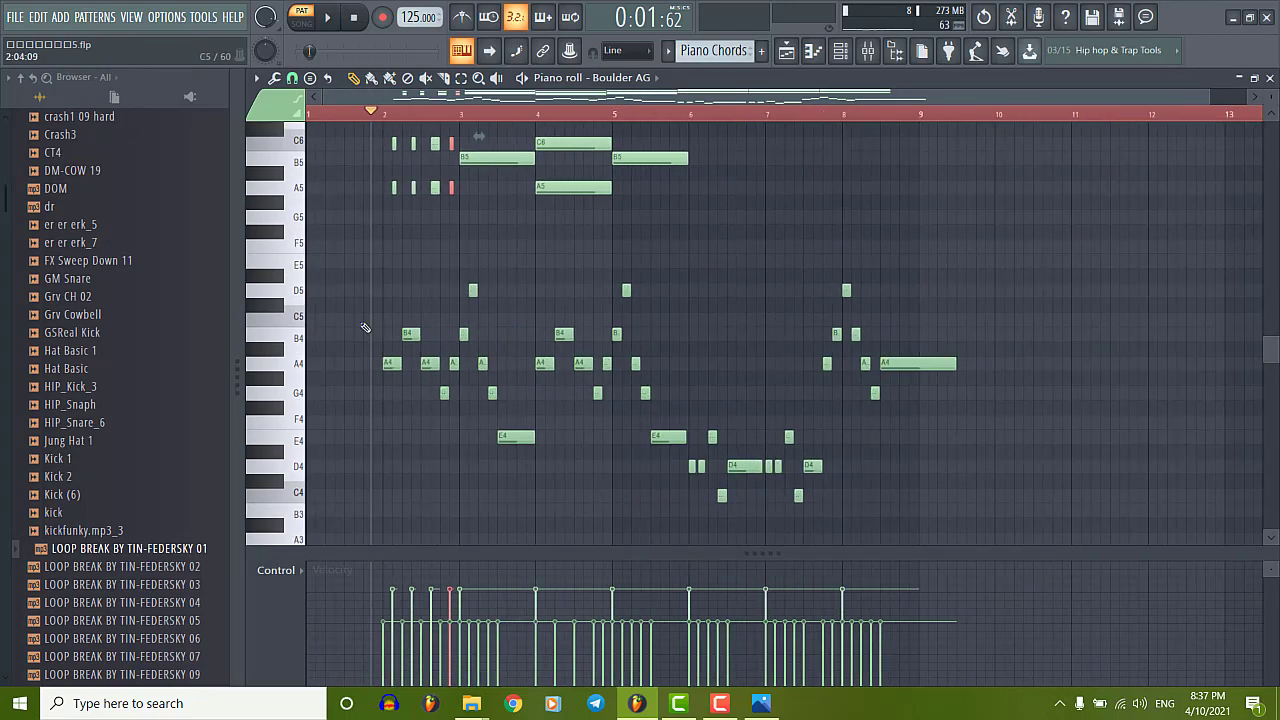
left_click_drag(333, 230, 995, 538)
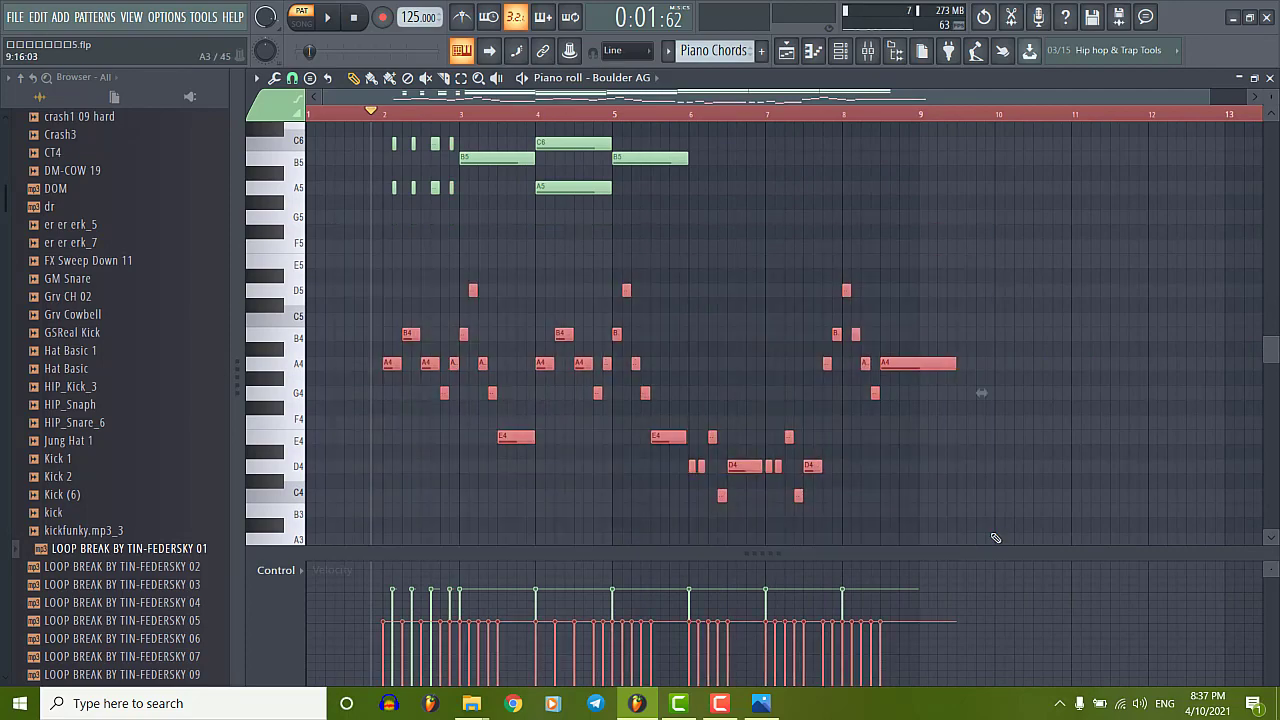
key("Delete")
scroll(600, 330, "up", 5)
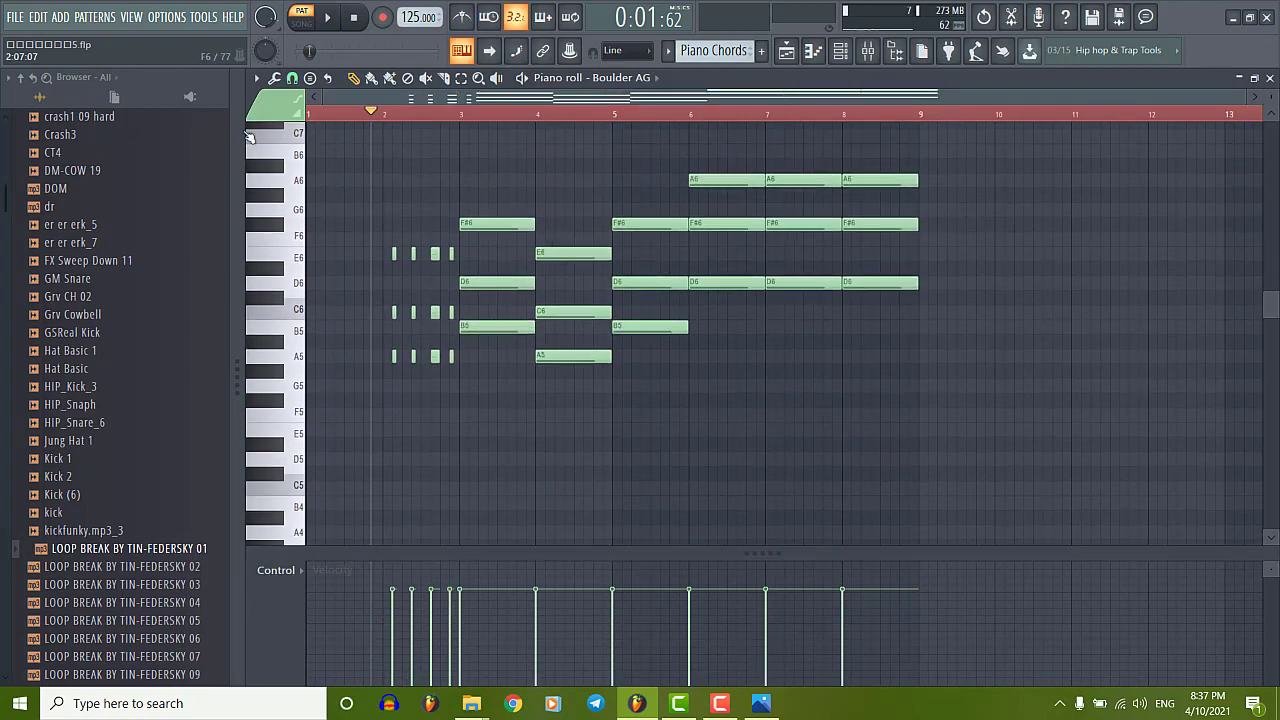
scroll(400, 250, "up", 2)
scroll(500, 250, "up", 5)
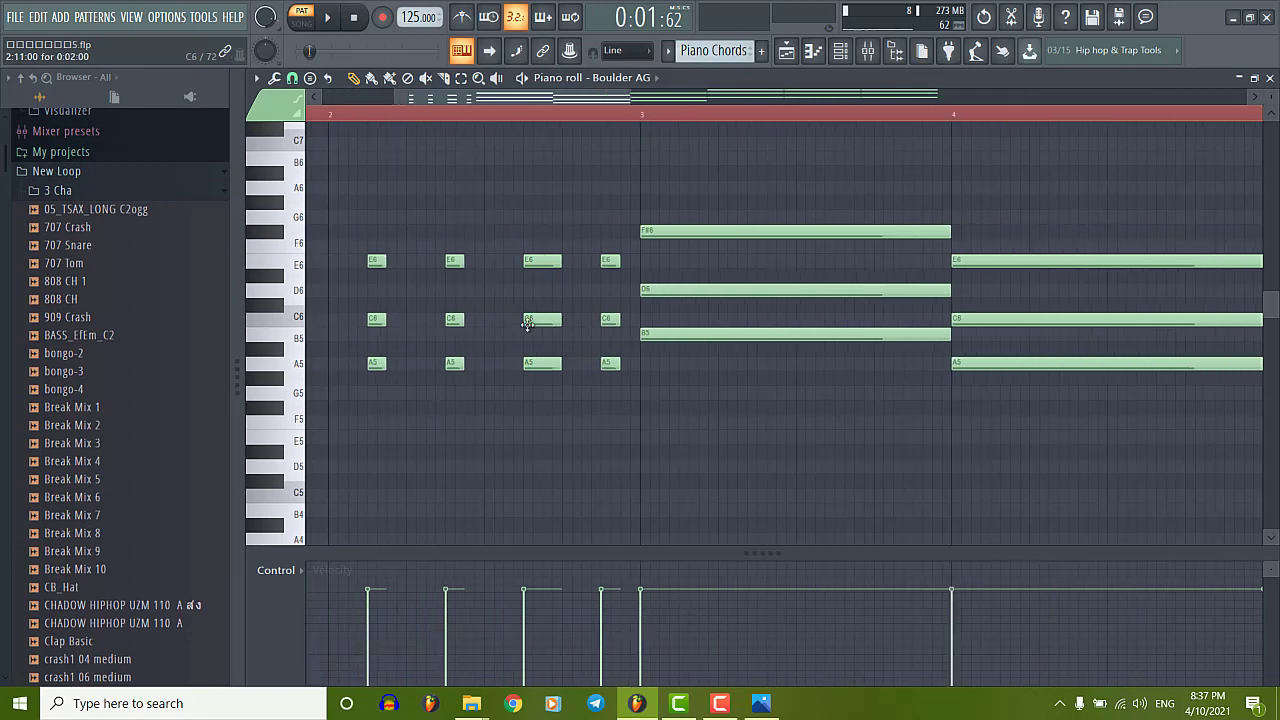
scroll(645, 258, "down", 2)
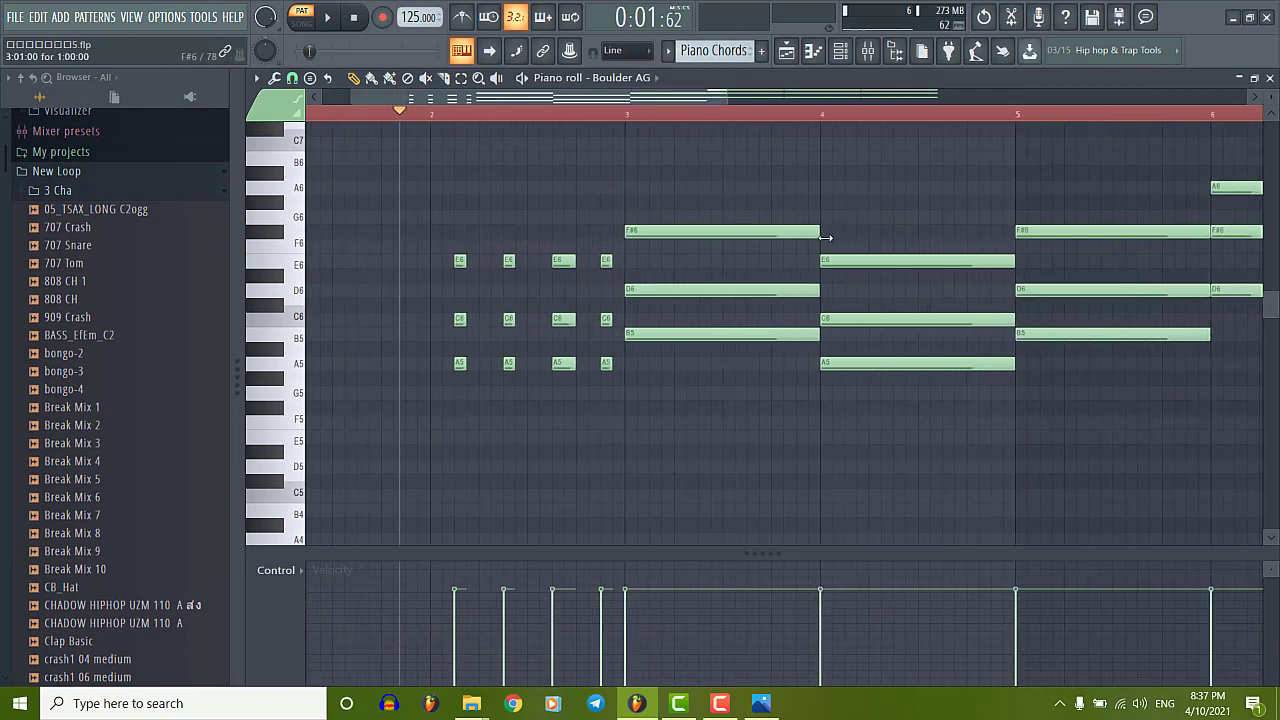
Turn the sustained B5, D6 and F#6 chord in bar 3 into four one-step hits and lengthen the third to two steps.
left_click_drag(788, 229, 1062, 333)
scroll(682, 350, "up", 4)
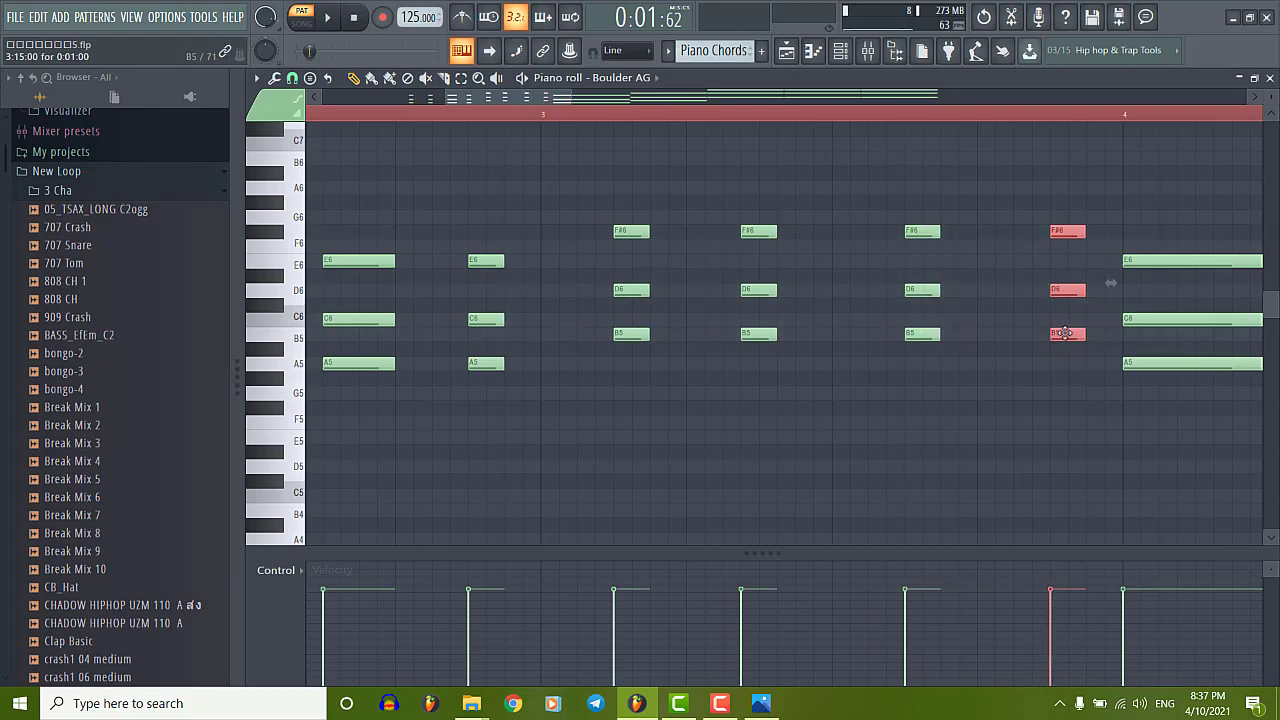
scroll(910, 340, "down", 2)
left_click_drag(934, 210, 922, 348, "ctrl")
scroll(945, 325, "up", 3)
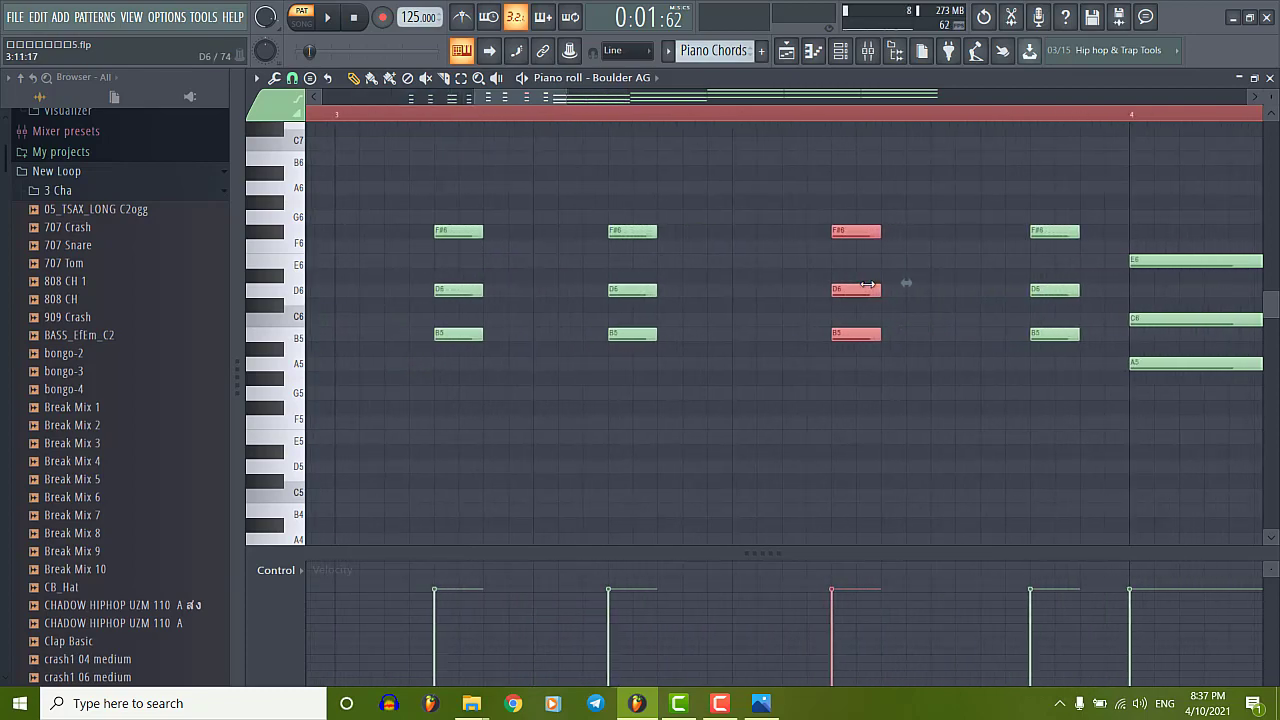
left_click_drag(867, 285, 915, 286)
scroll(673, 312, "down", 5)
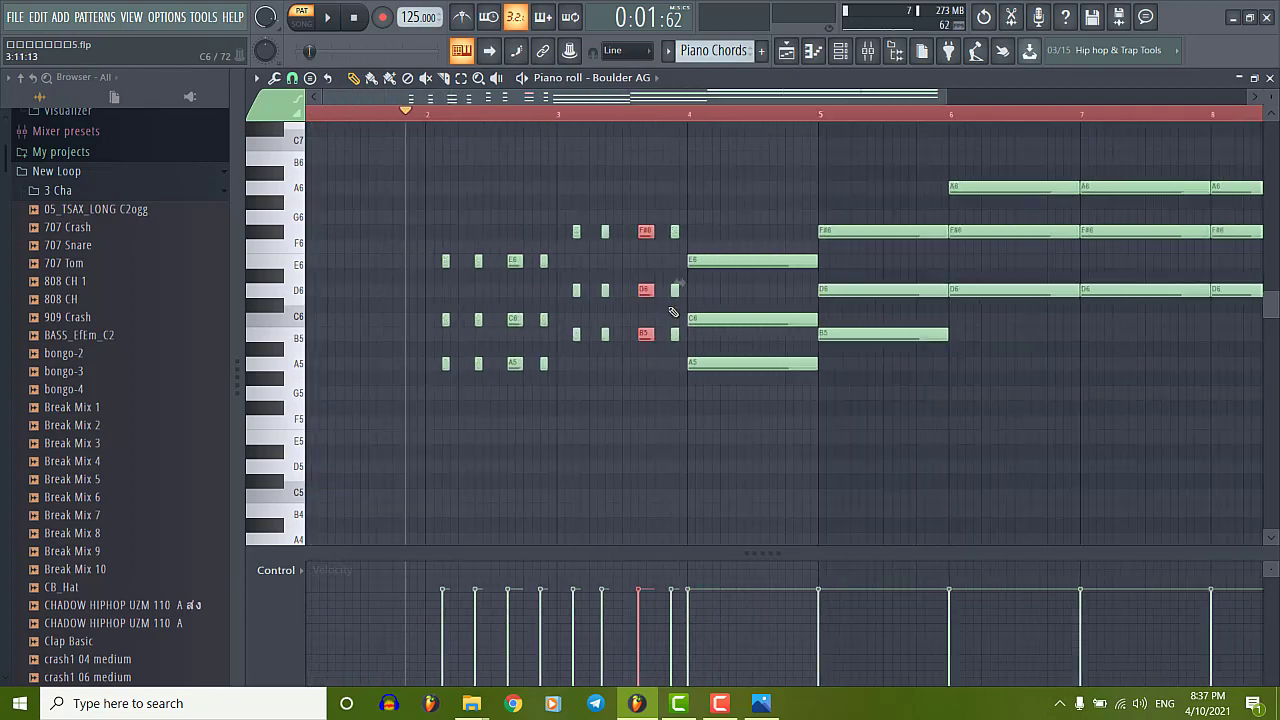
Shorten the A5, C6 and E6 chord in bar 4 to one step and place it on steps 3, 7, 11 and 15.
scroll(706, 309, "up", 4)
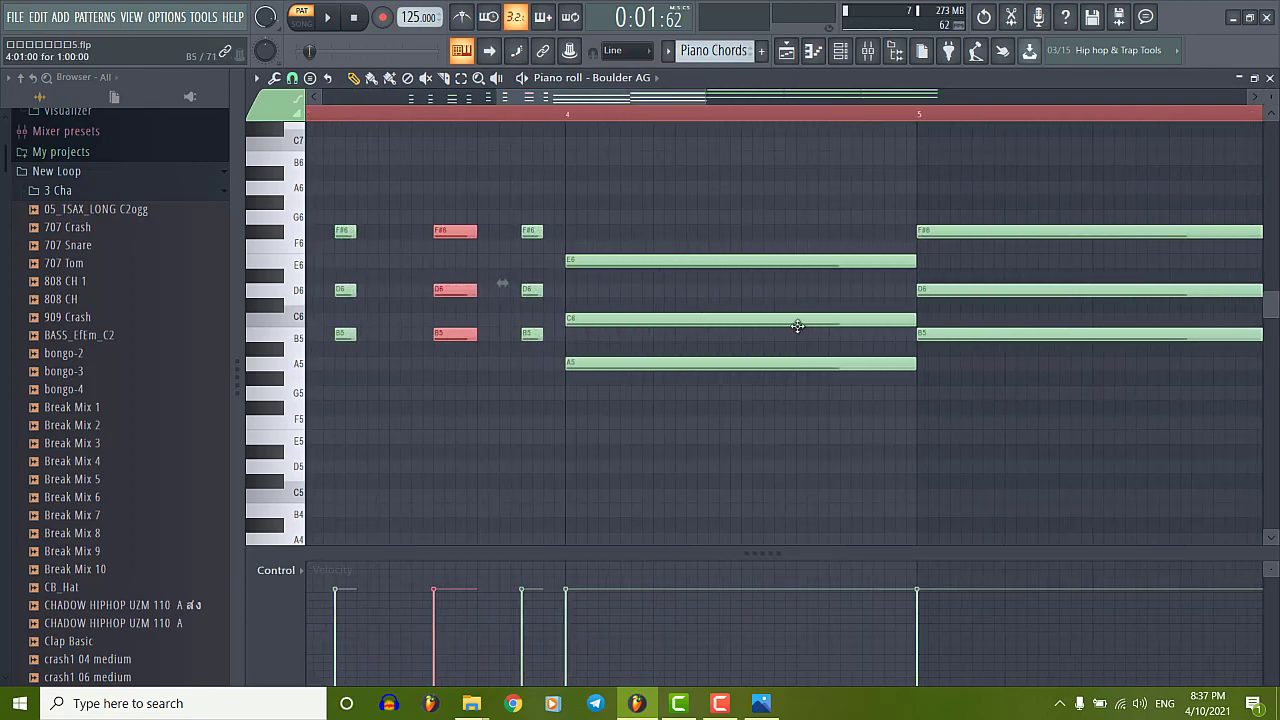
left_click_drag(705, 186, 751, 459)
left_click_drag(911, 363, 622, 360)
scroll(622, 360, "up", 4, "ctrl")
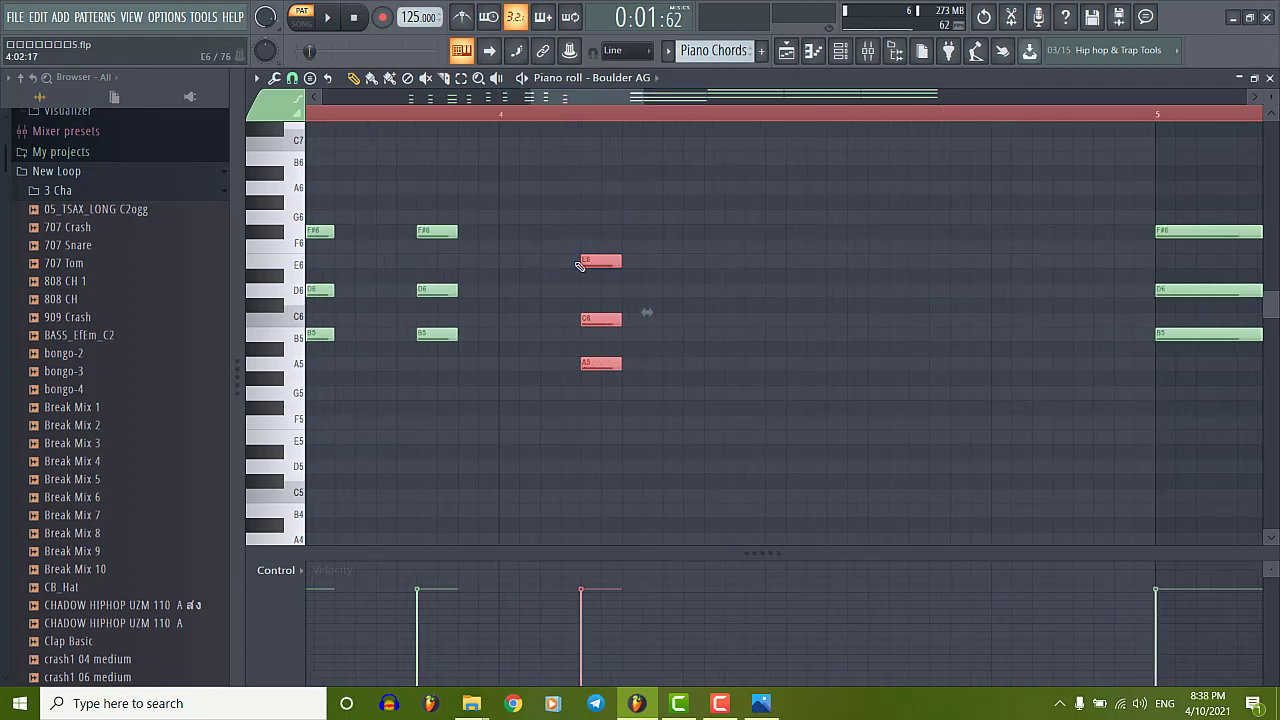
left_click_drag(595, 318, 918, 330, "shift")
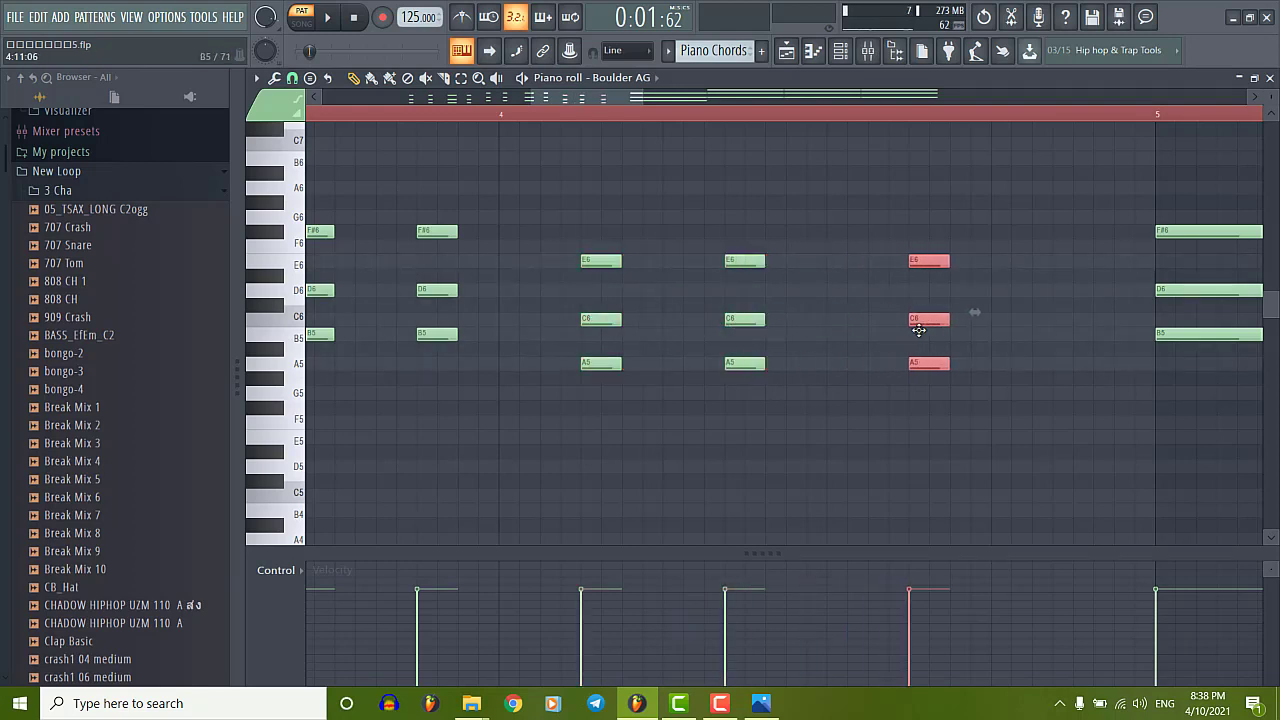
left_click(738, 316)
left_click_drag(749, 320, 1095, 328)
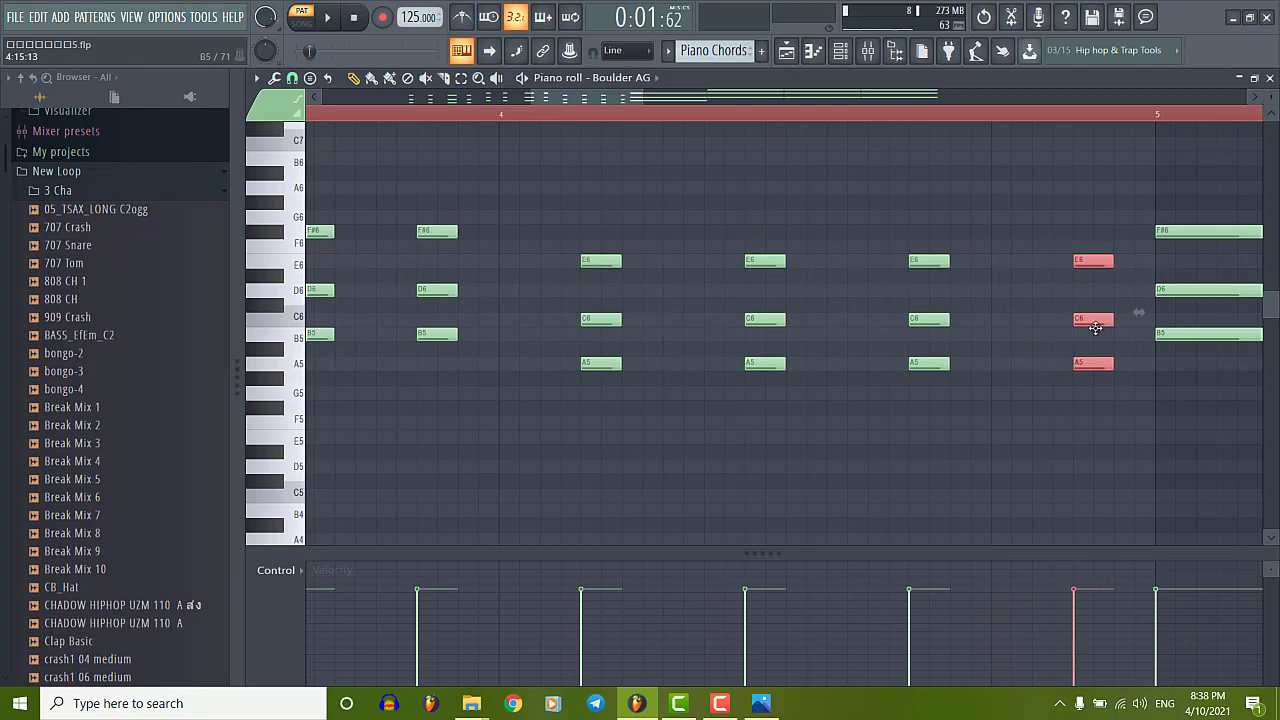
Lengthen the third chord hit in bar 4 to two steps and play back the pattern.
left_click_drag(886, 205, 1004, 320)
scroll(520, 420, "down", 5)
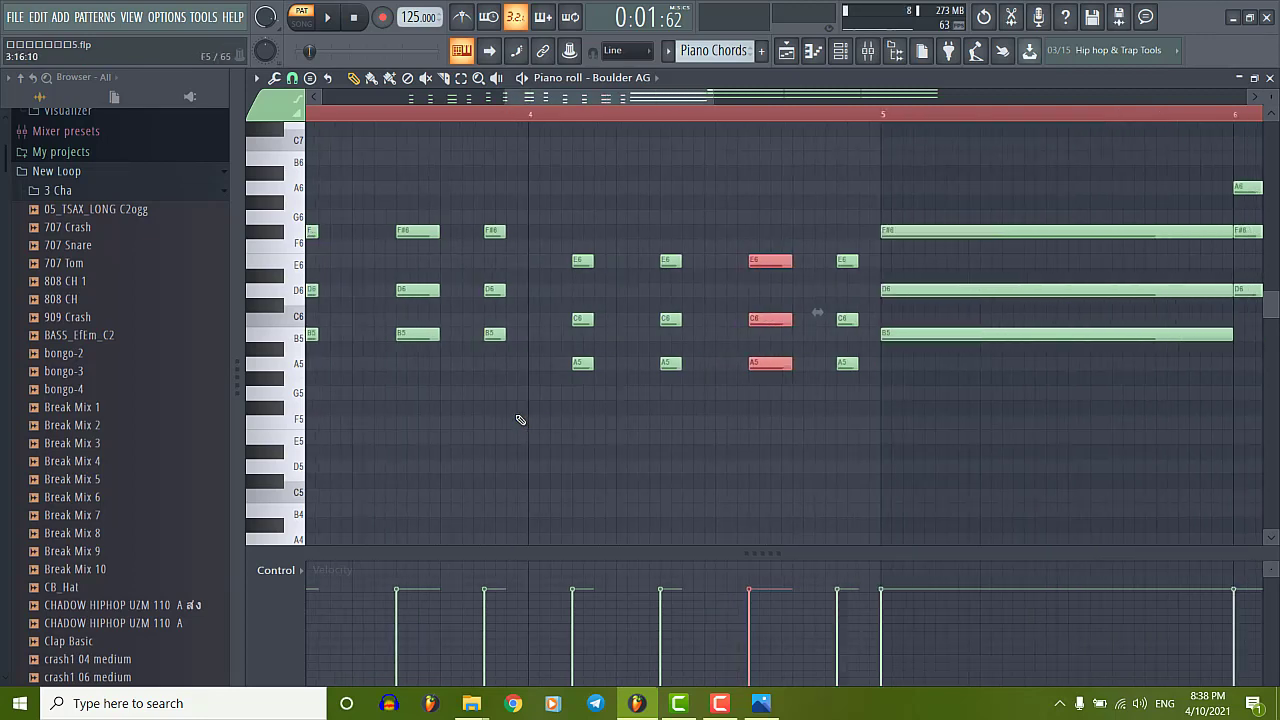
scroll(462, 289, "down", 2)
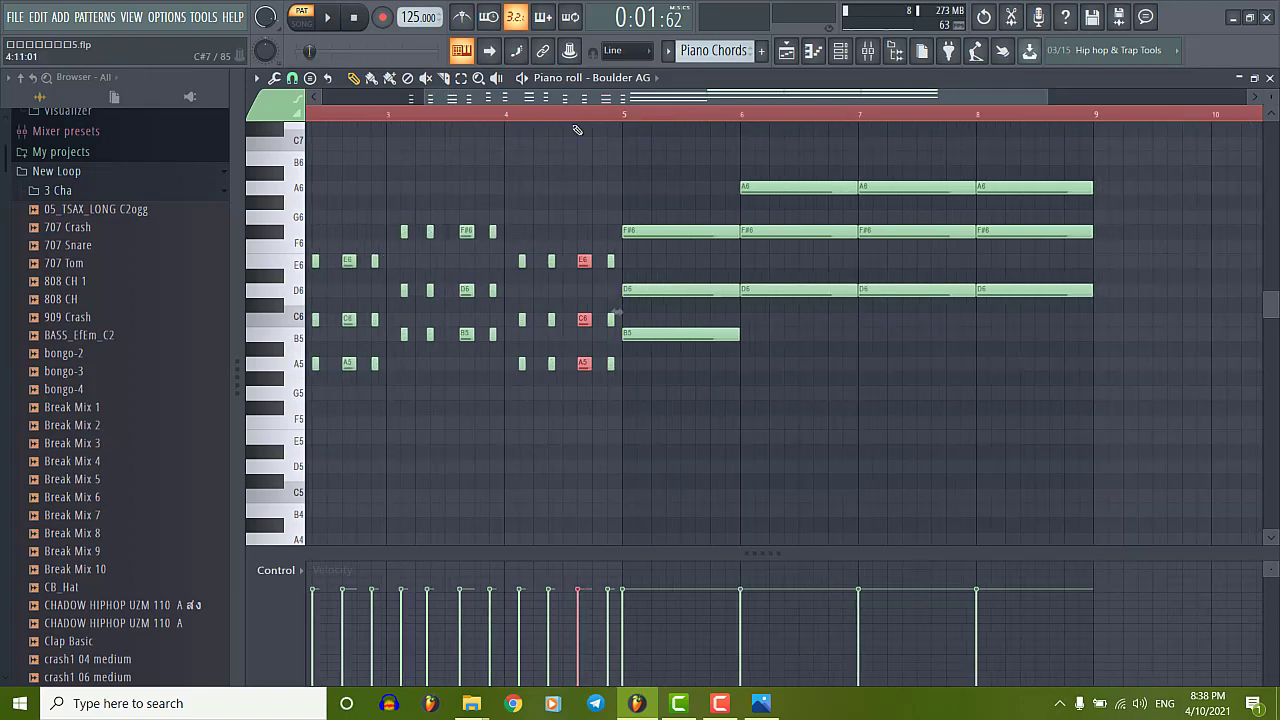
key("space")
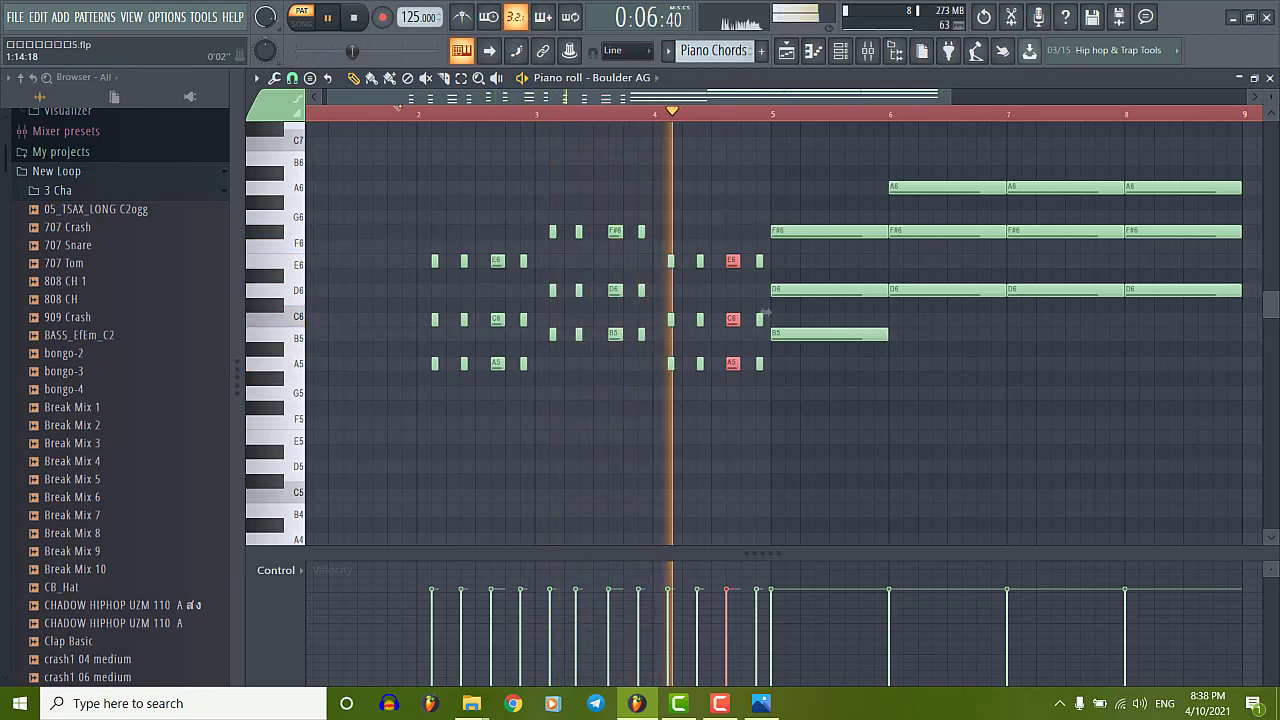
key("space")
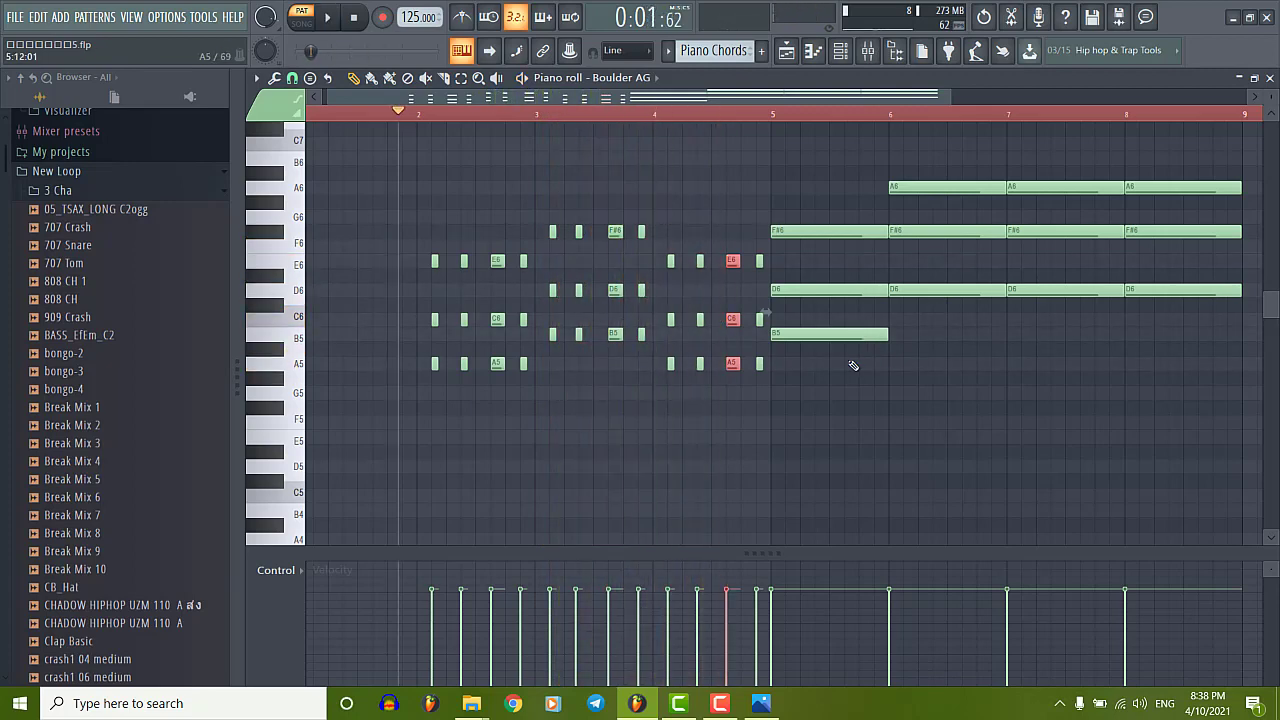
Delete the sustained chord in bar 5 and copy the four chord hits of bar 3 into its place.
scroll(800, 250, "right", 1)
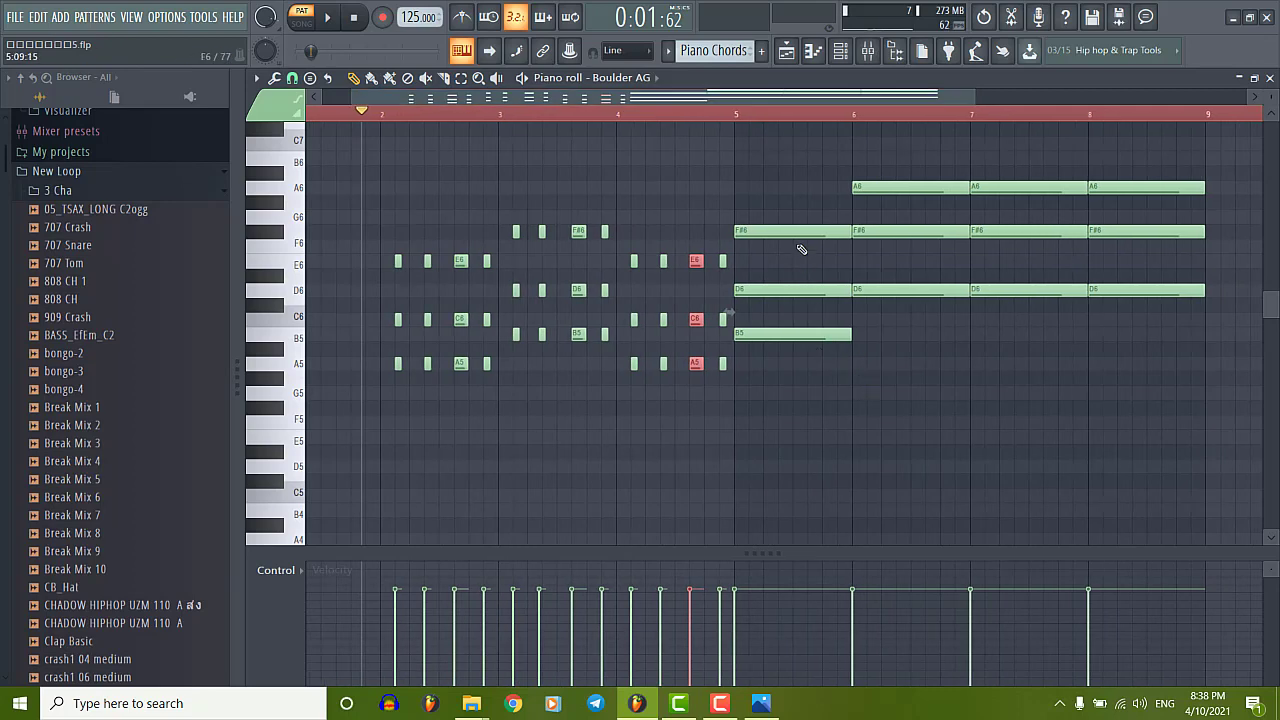
left_click_drag(789, 206, 843, 433)
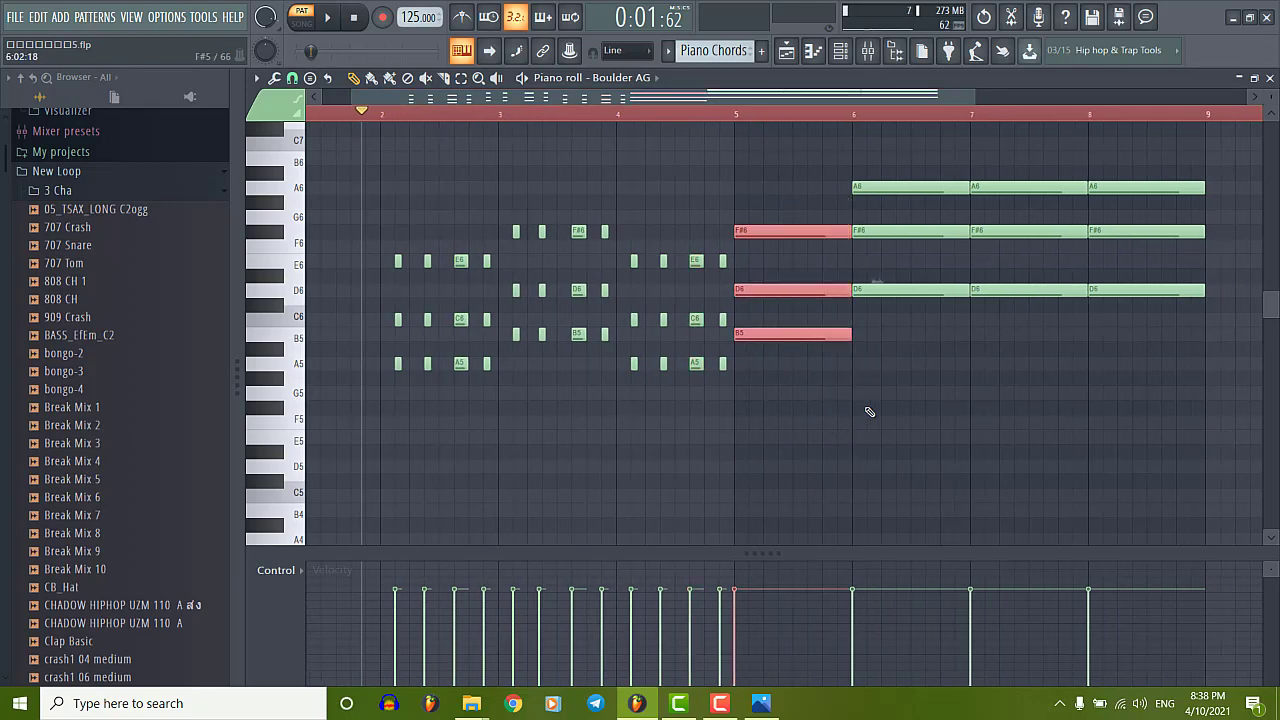
key("Delete")
left_click_drag(508, 166, 607, 347)
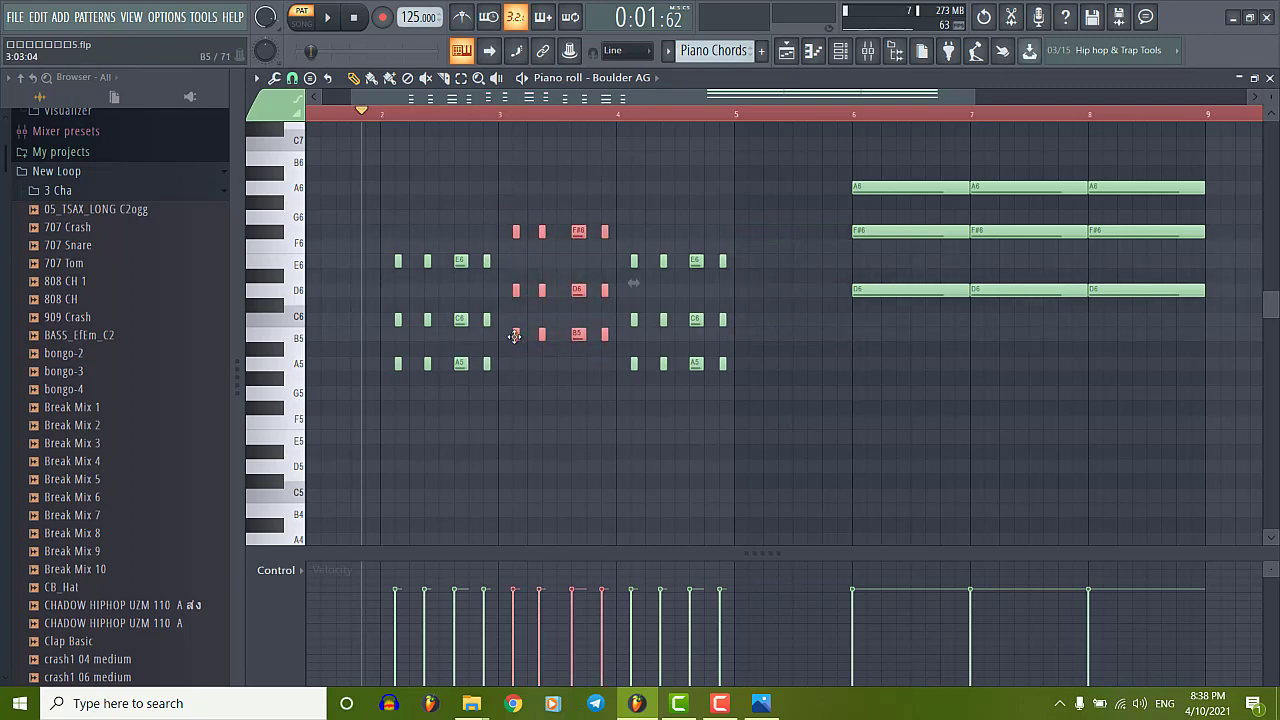
left_click_drag(514, 336, 749, 360)
Correct the pitch of the copied chord hits in bar 5 to B5, D6 and F#6.
scroll(811, 365, "up", 1)
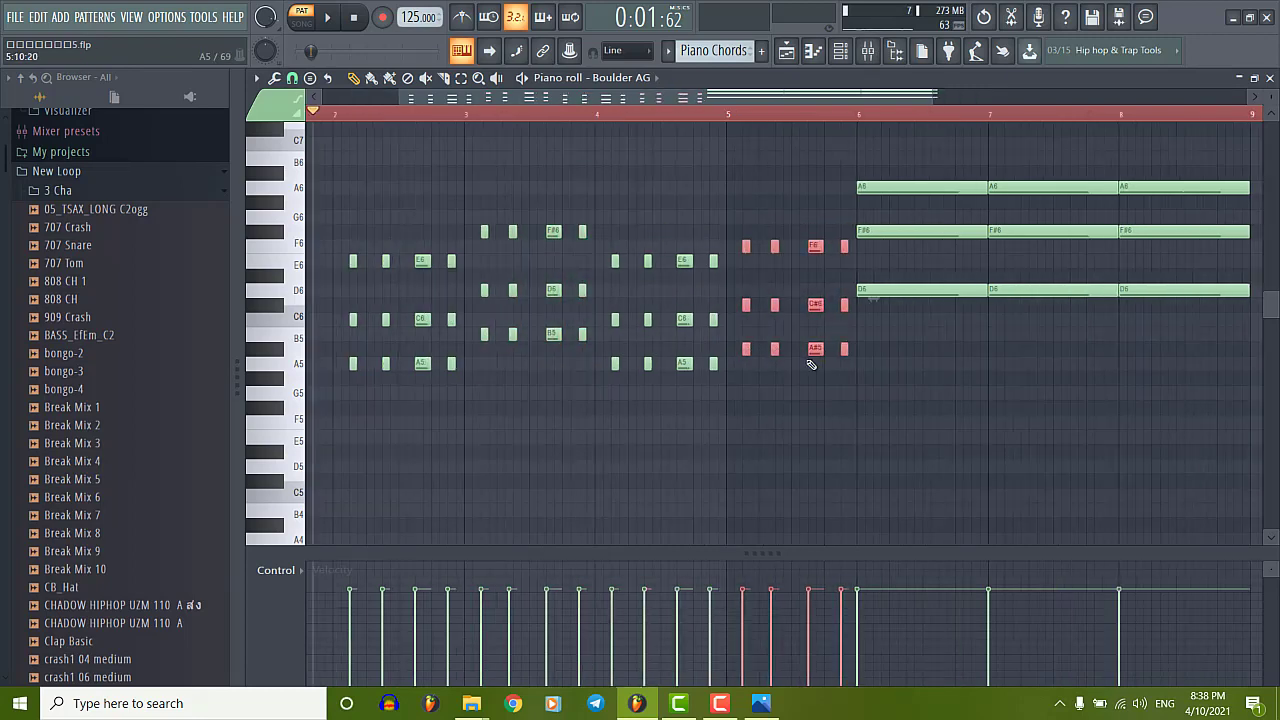
scroll(811, 365, "up", 4)
left_click_drag(634, 350, 628, 318)
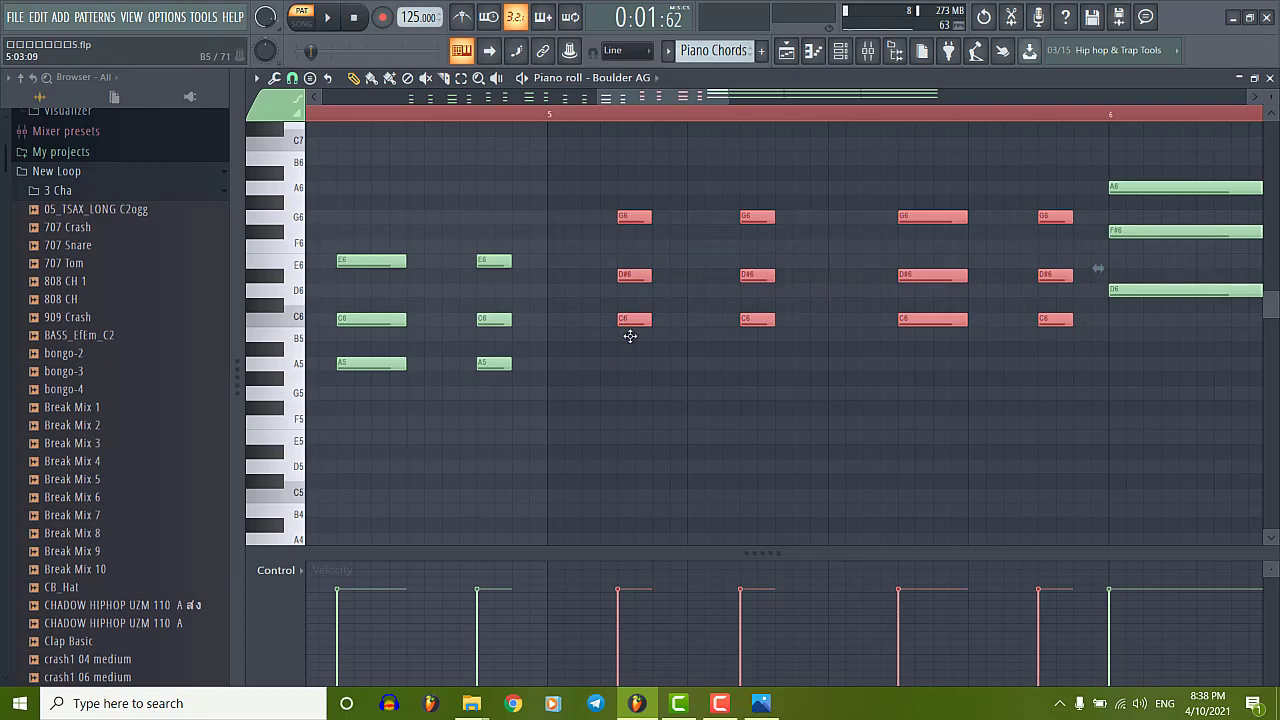
key("ctrl+z")
scroll(620, 415, "down", 5)
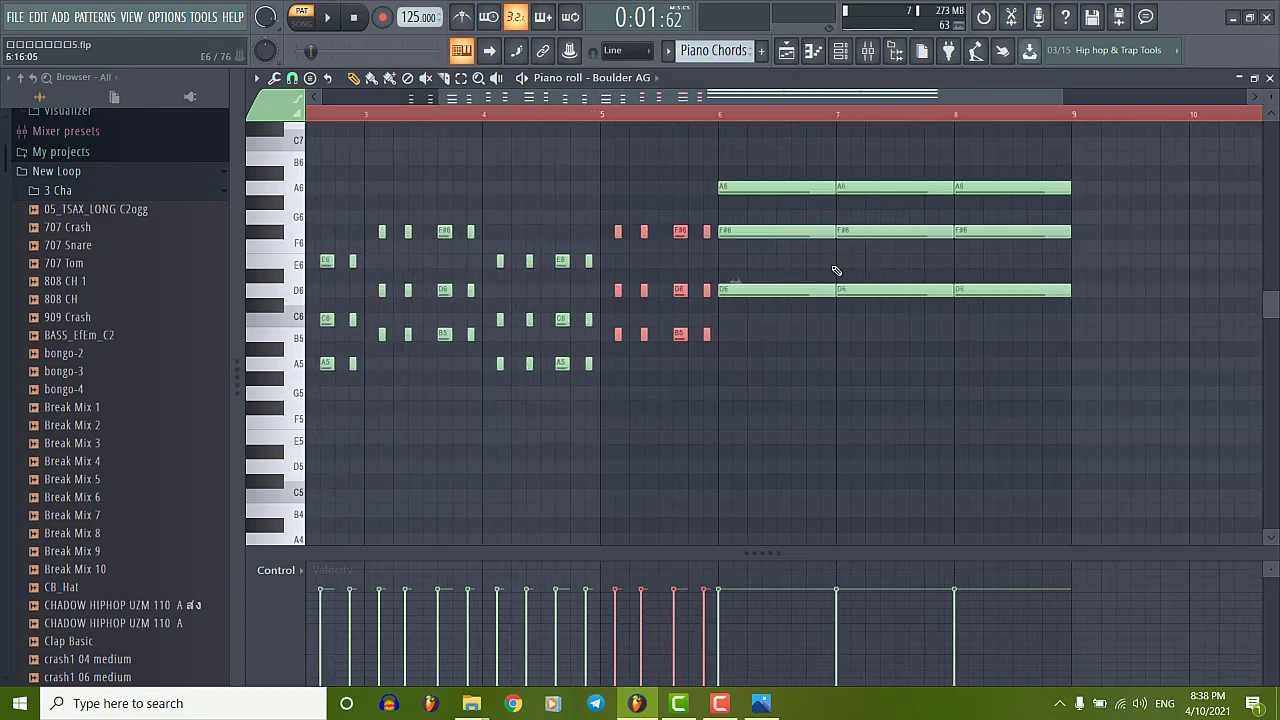
Shorten the D6, F#6 and A6 chord in bar 6 to one step and place it on steps 3, 7, 11 and 15.
left_click_drag(836, 232, 740, 237)
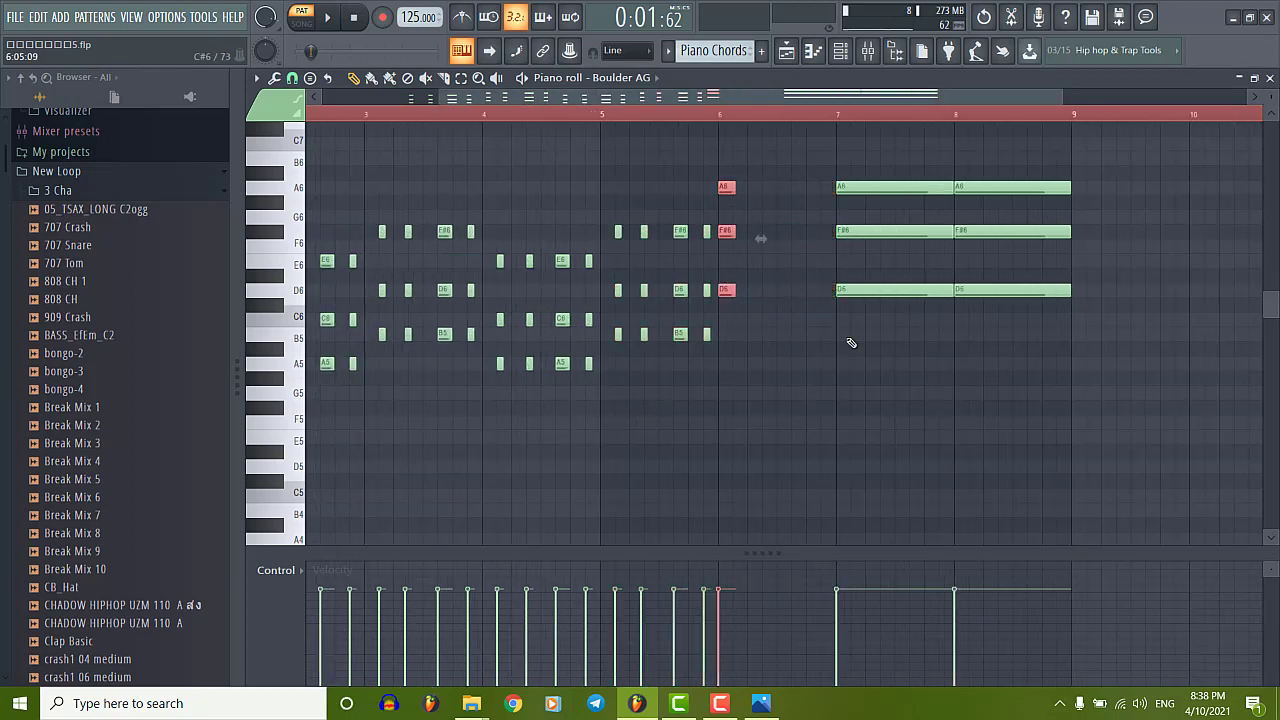
scroll(851, 343, "up", 5)
left_click_drag(537, 289, 1024, 298)
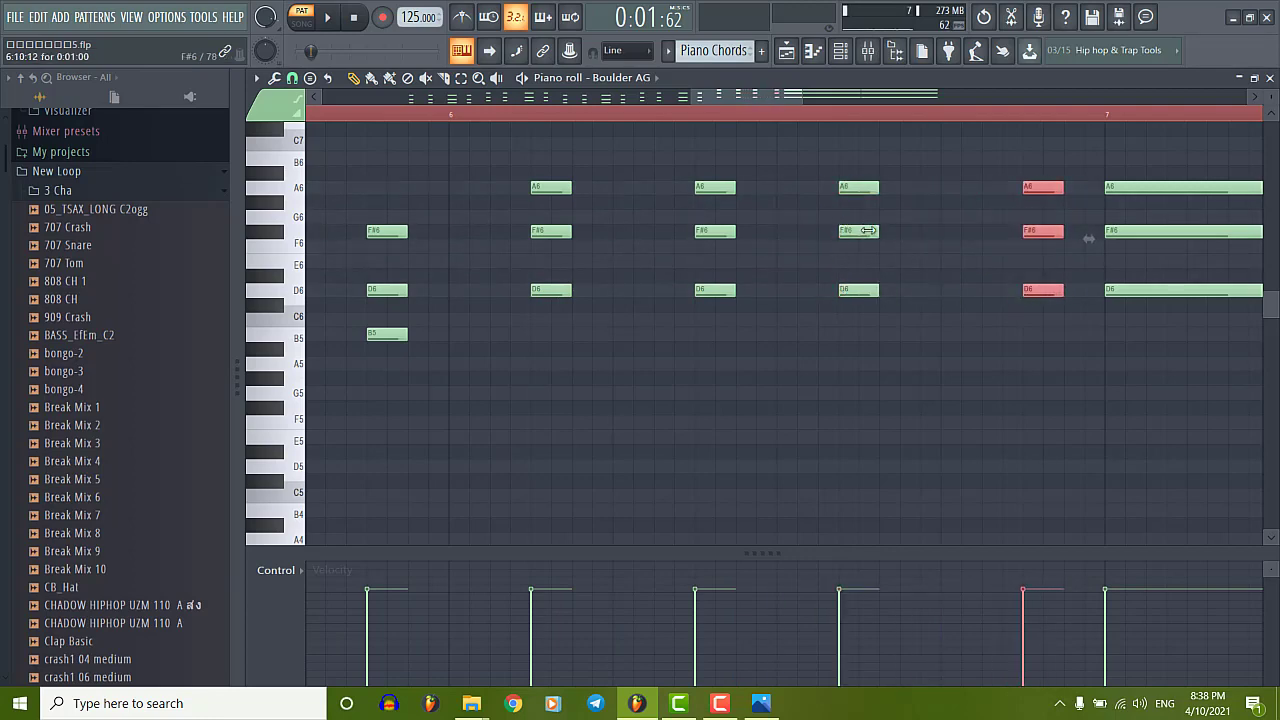
left_click_drag(828, 152, 918, 394)
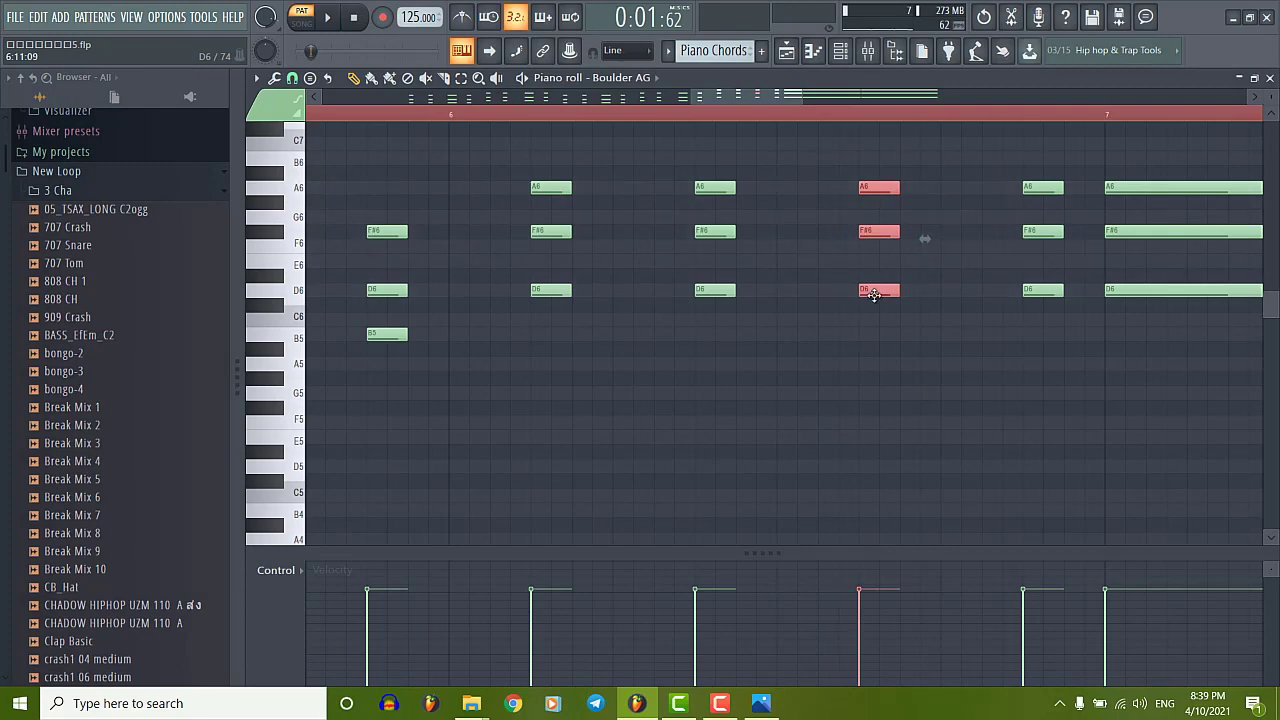
Lengthen the third chord hit in bar 6 to two steps.
scroll(730, 340, "down", 2)
left_click_drag(745, 293, 765, 290)
scroll(729, 337, "down", 3)
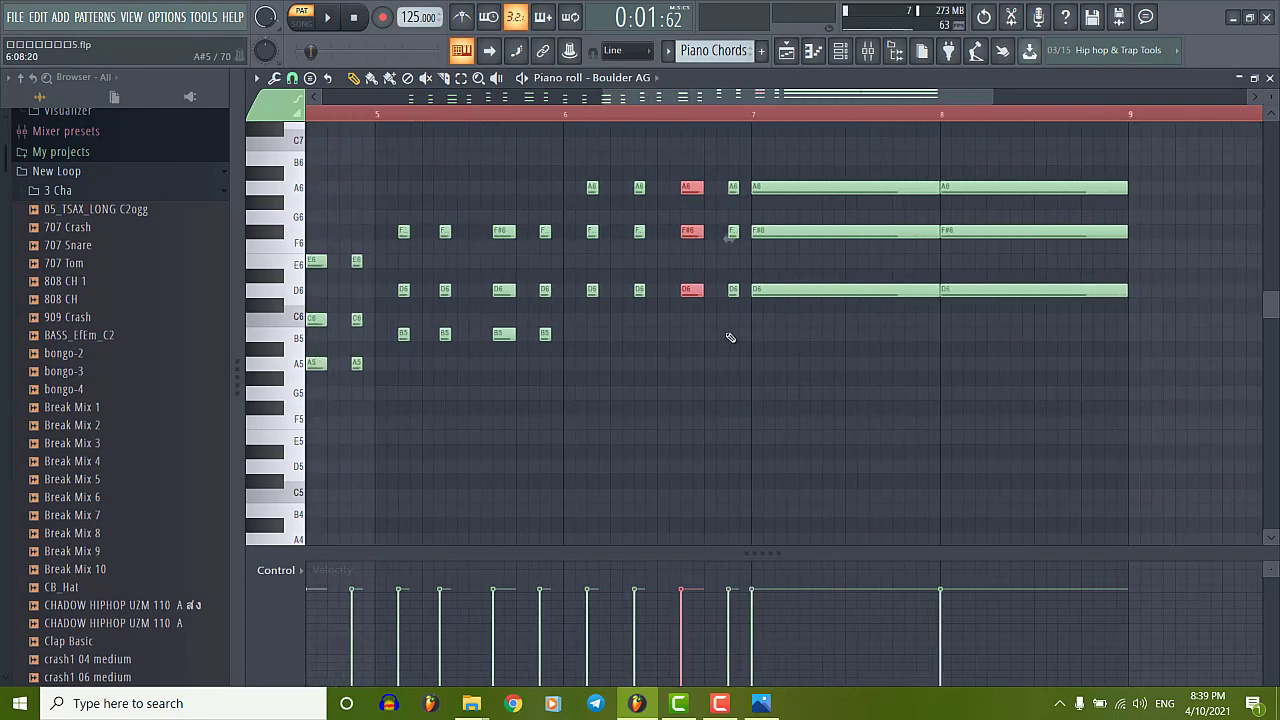
Delete the sustained D6, F#6 and A6 chords in bars 7 and 8.
right_click(805, 187)
right_click(808, 289)
right_click(808, 231)
right_click(897, 231)
right_click(897, 187)
right_click(900, 290)
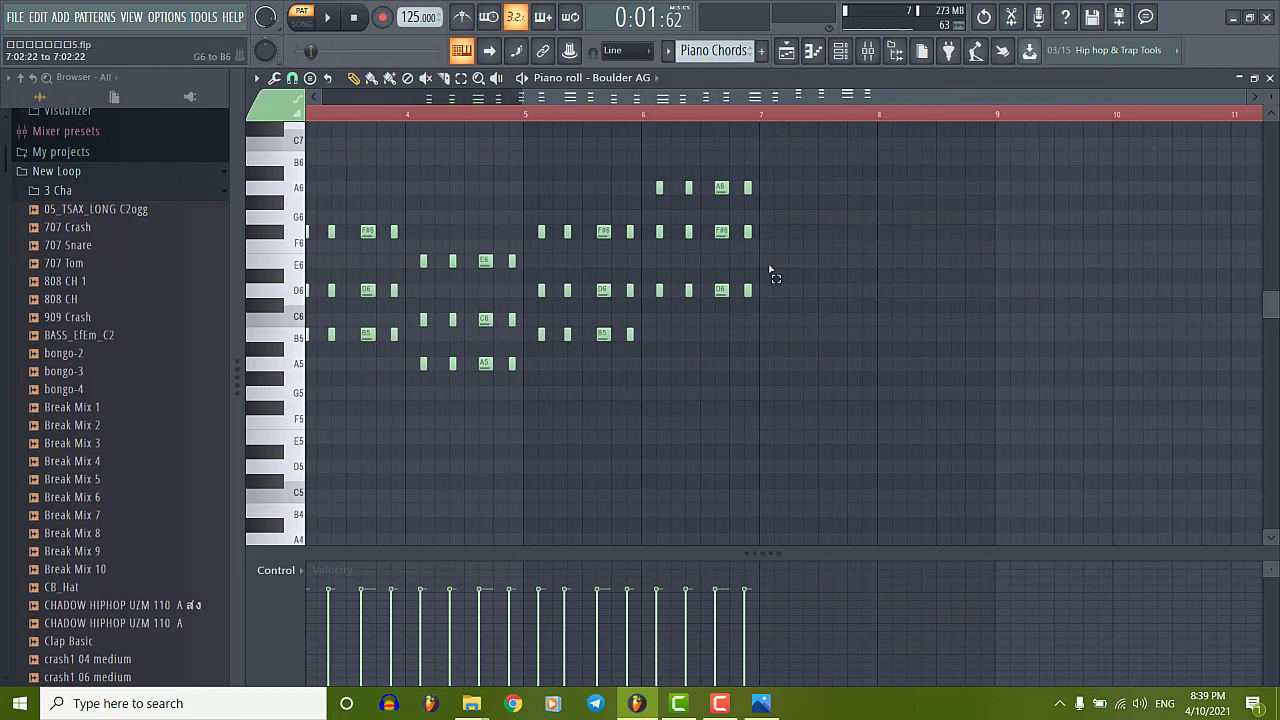
Copy the four chord hits of bar 6 into bars 7 and 8, keeping the same rhythm and pitches.
left_click_drag(771, 157, 791, 303)
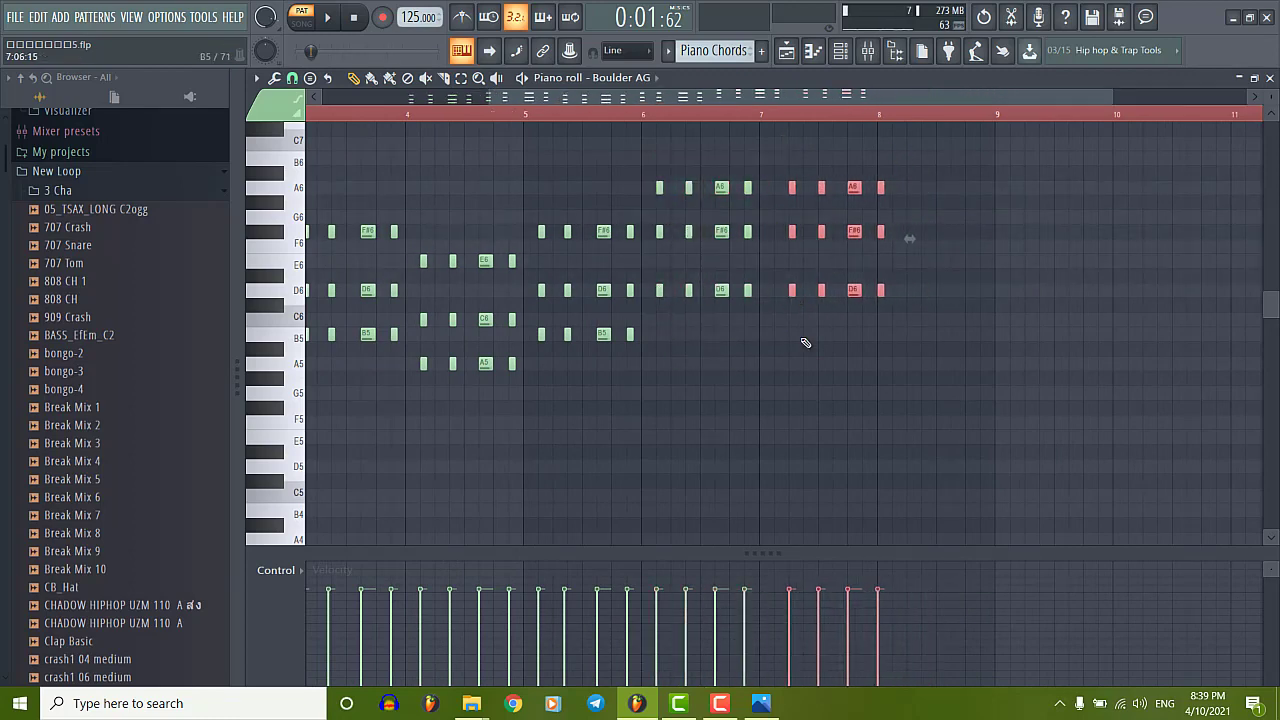
scroll(805, 343, "up", 4)
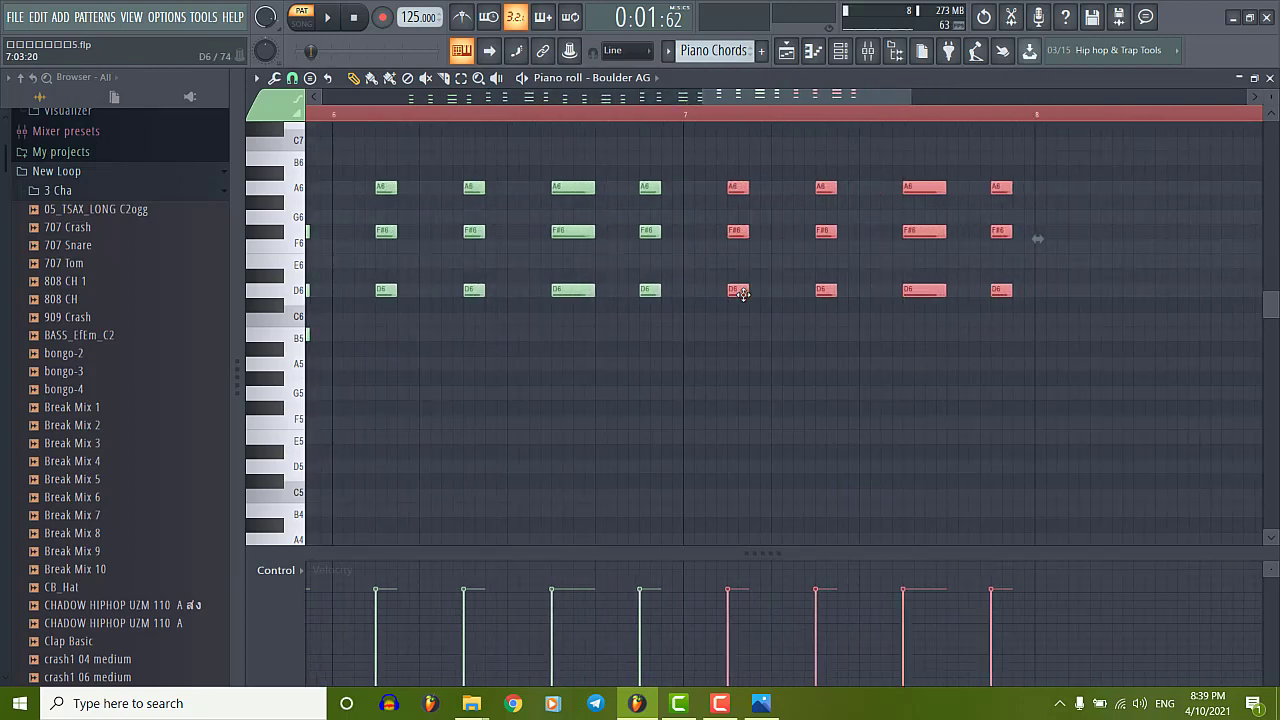
left_click_drag(735, 290, 1086, 290)
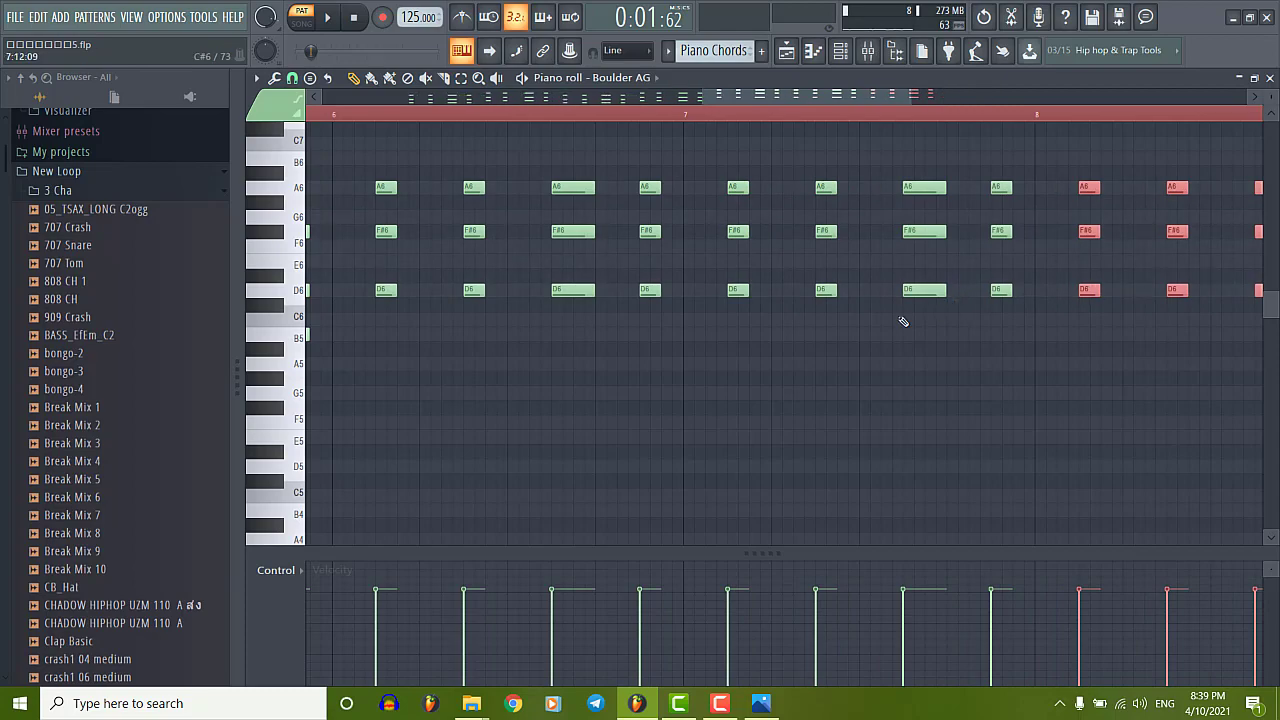
scroll(900, 320, "down", 3)
scroll(890, 319, "up", 1)
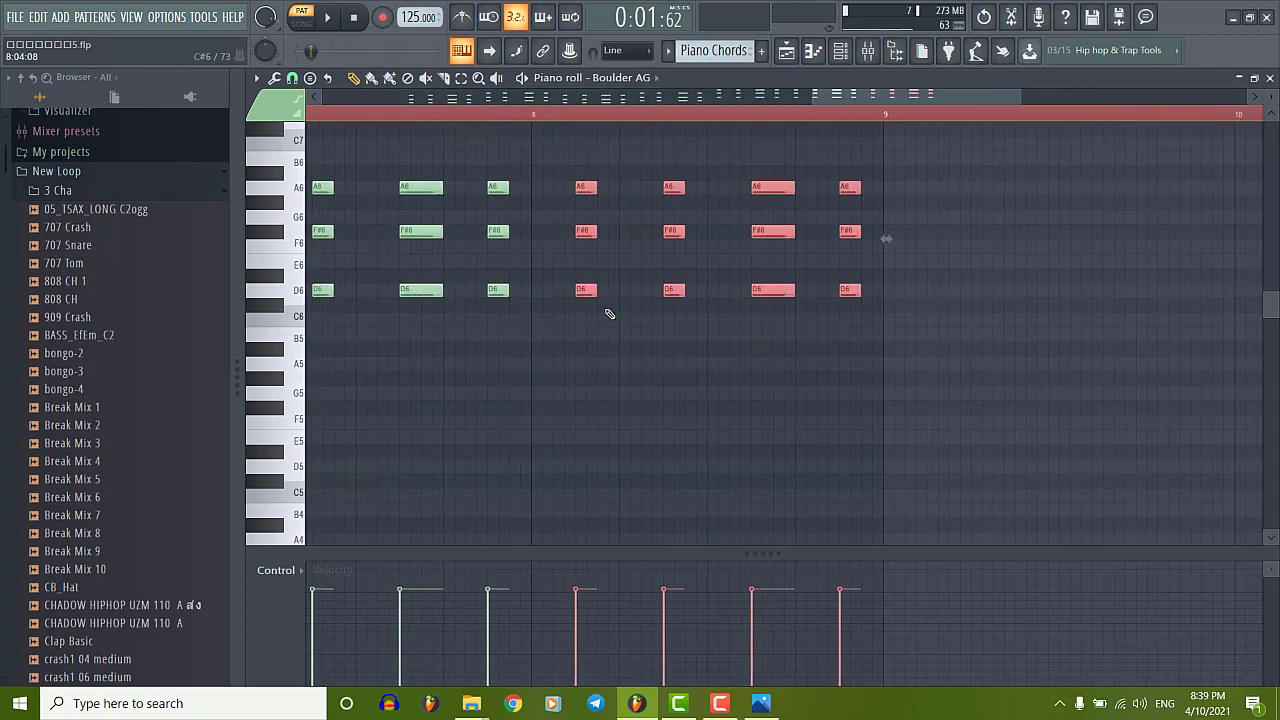
scroll(830, 300, "down", 3)
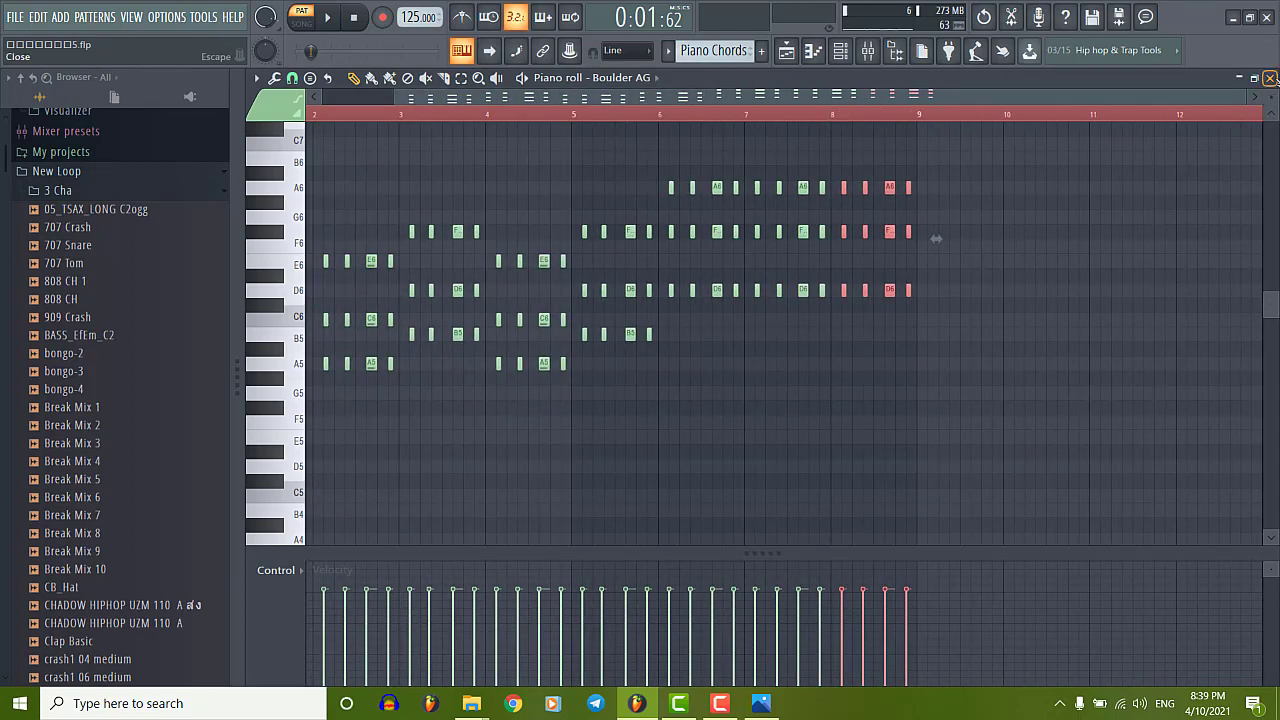
Return to the playlist and play the arrangement from bar 2 to hear the reworked chords.
key("Escape")
scroll(497, 151, "down", 1)
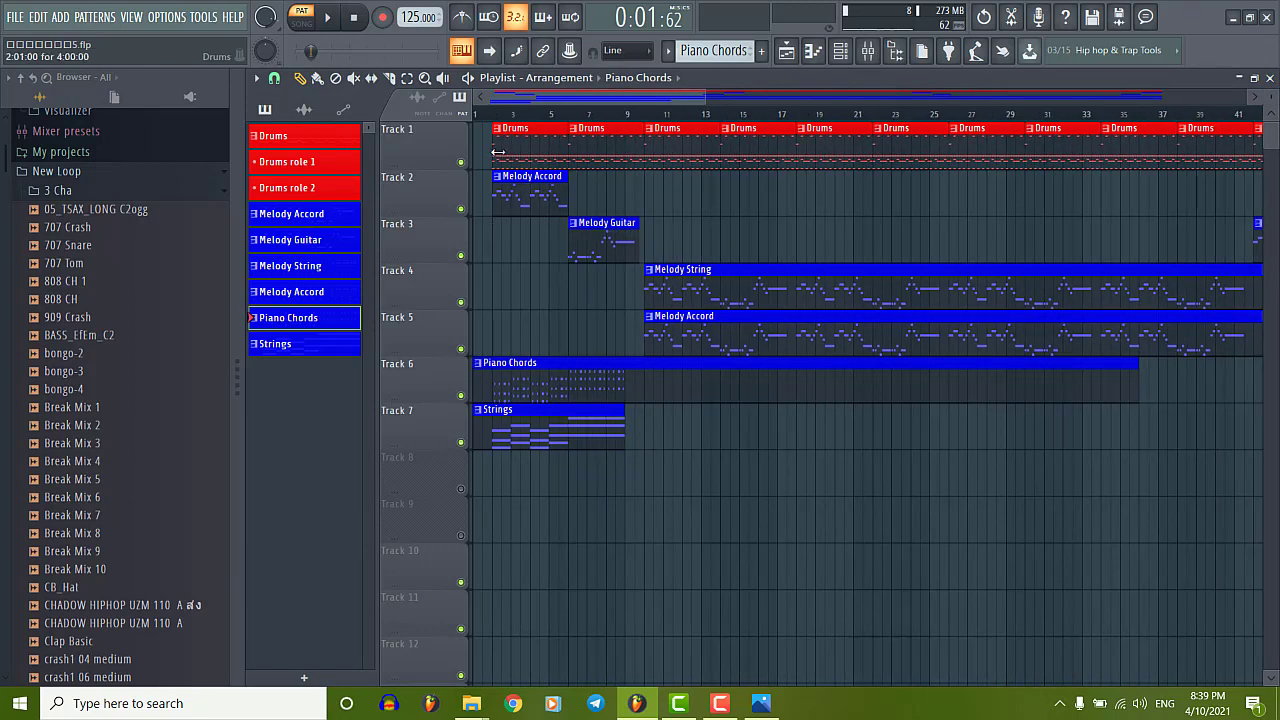
left_click(492, 113)
key("space")
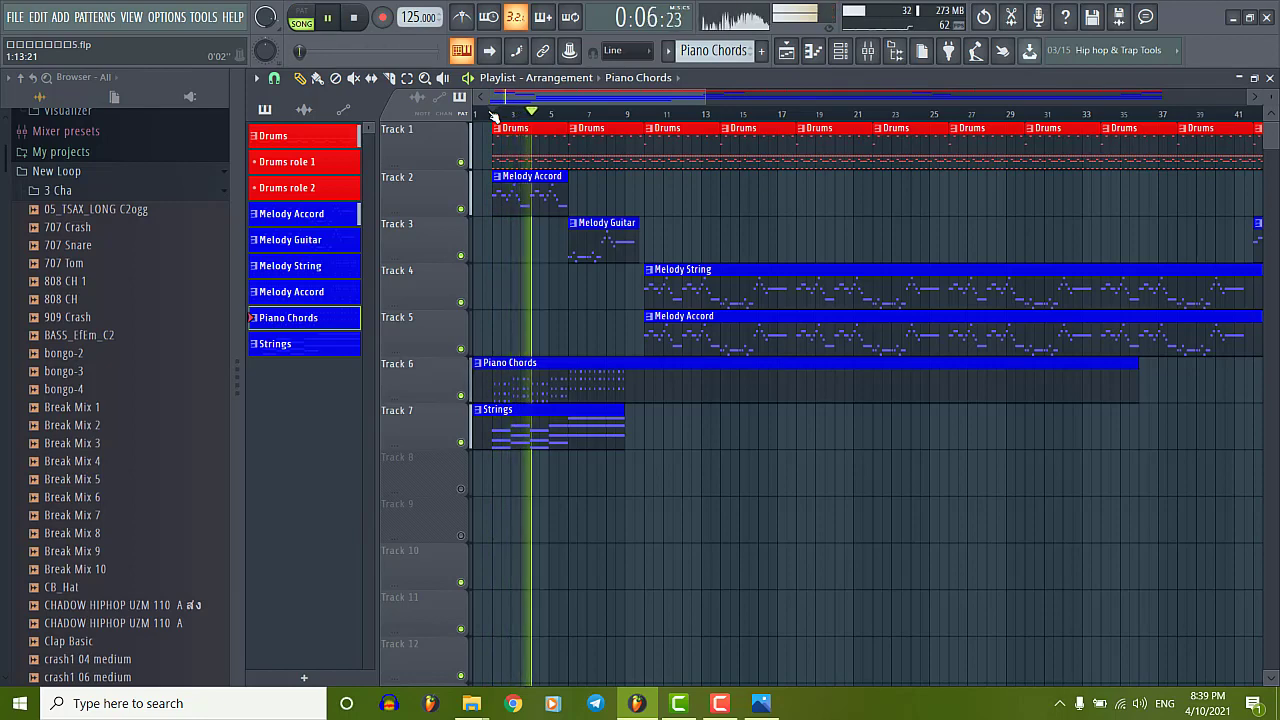
key("space")
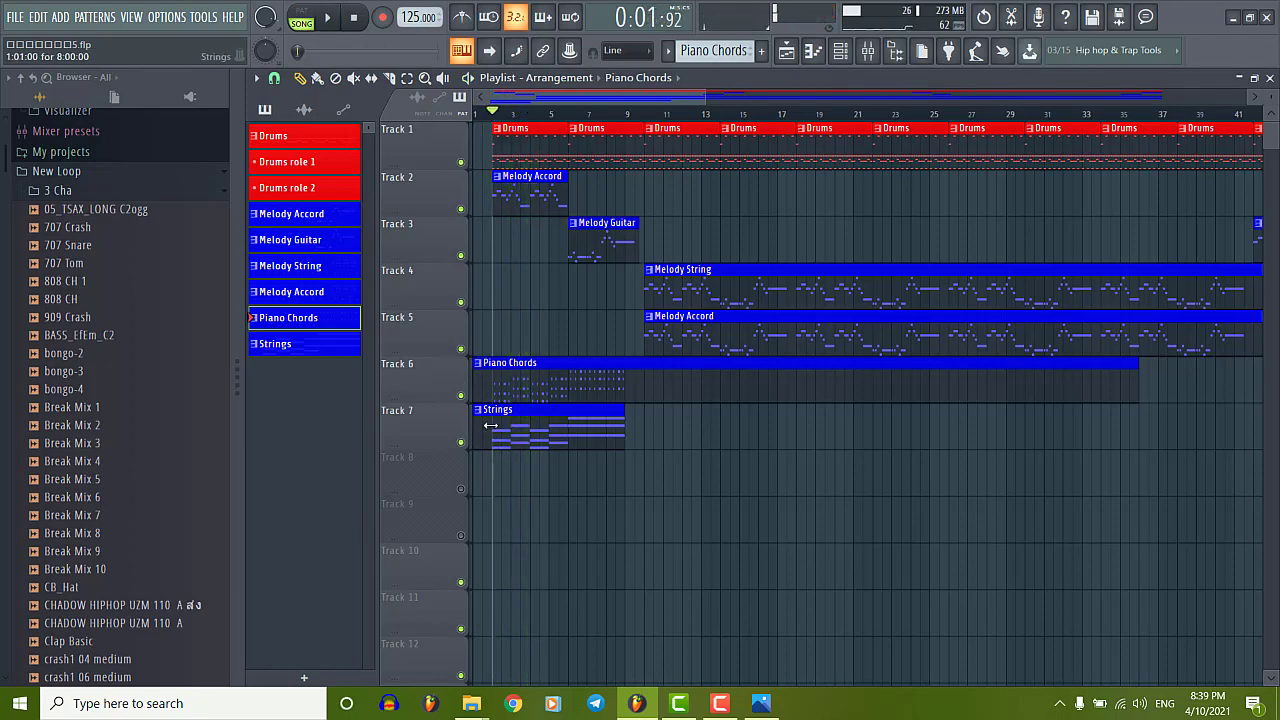
Reopen the Piano Chords pattern and examine the timing and lengths of the chord hits in bars 2 to 5.
scroll(490, 424, "up", 3)
double_click(535, 383)
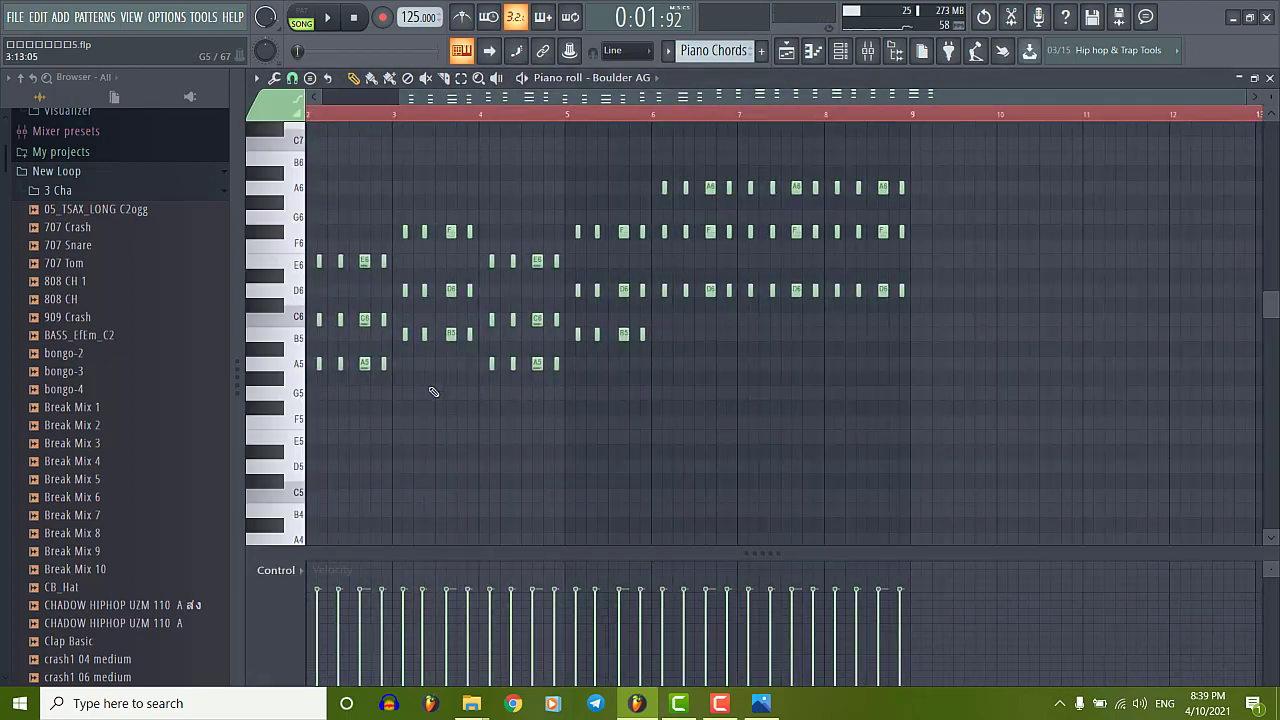
scroll(361, 349, "up", 4)
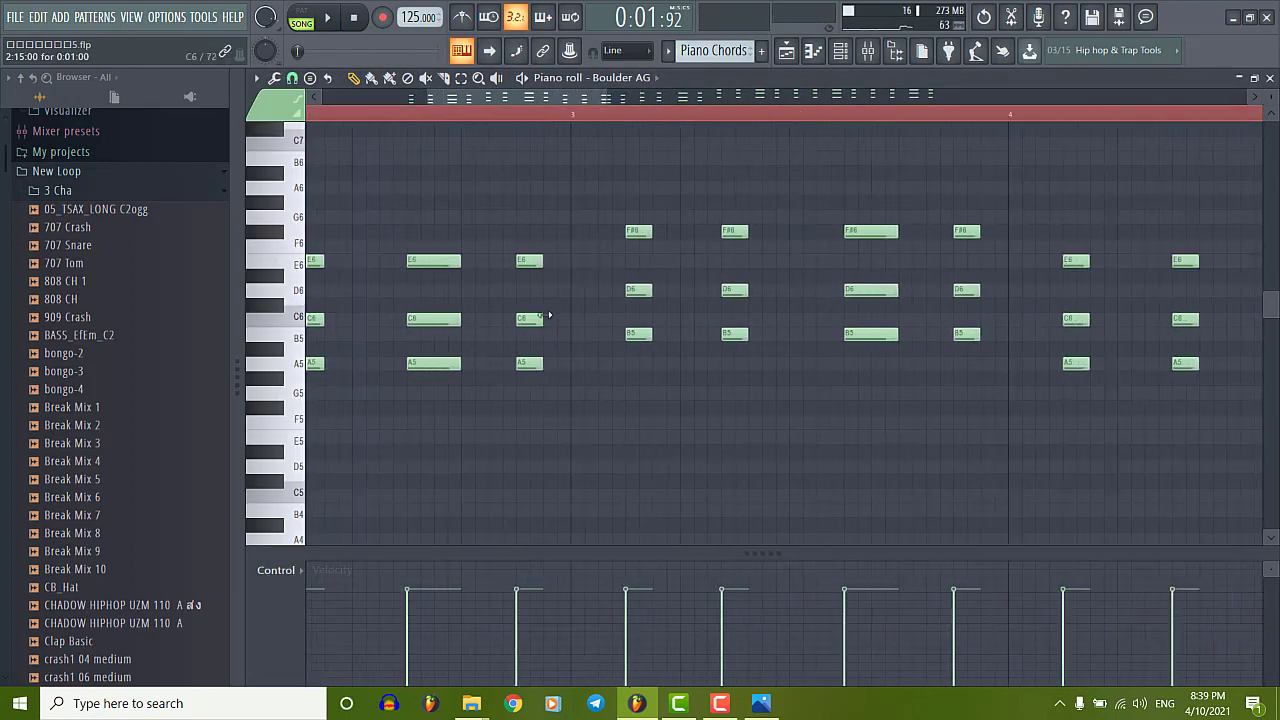
scroll(523, 340, "up", 5)
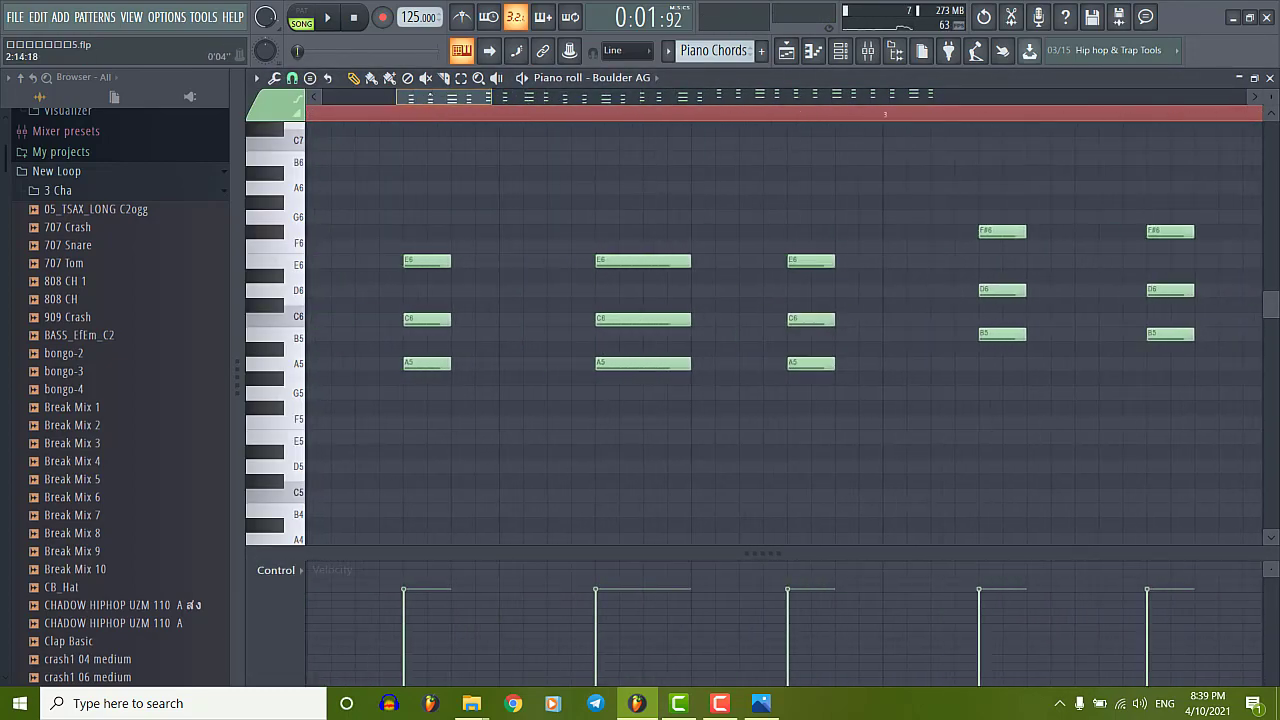
scroll(776, 340, "right", 4)
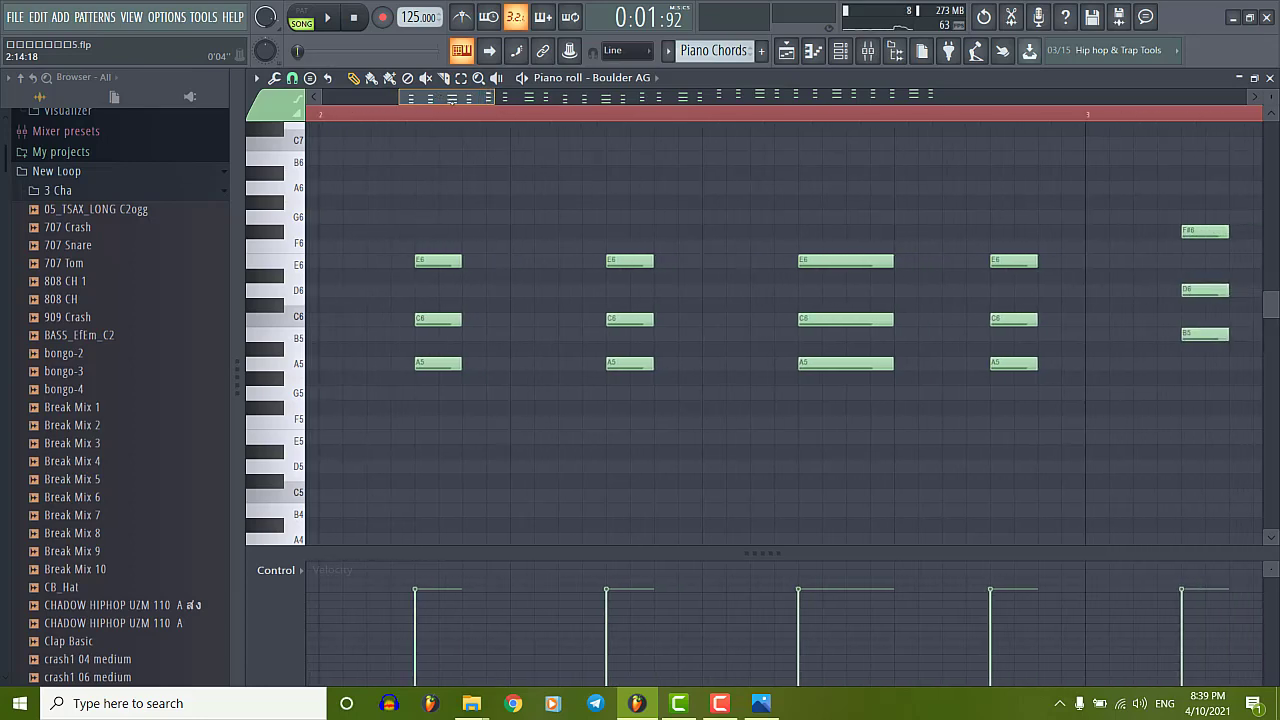
left_click_drag(476, 110, 610, 155)
scroll(588, 357, "down", 2)
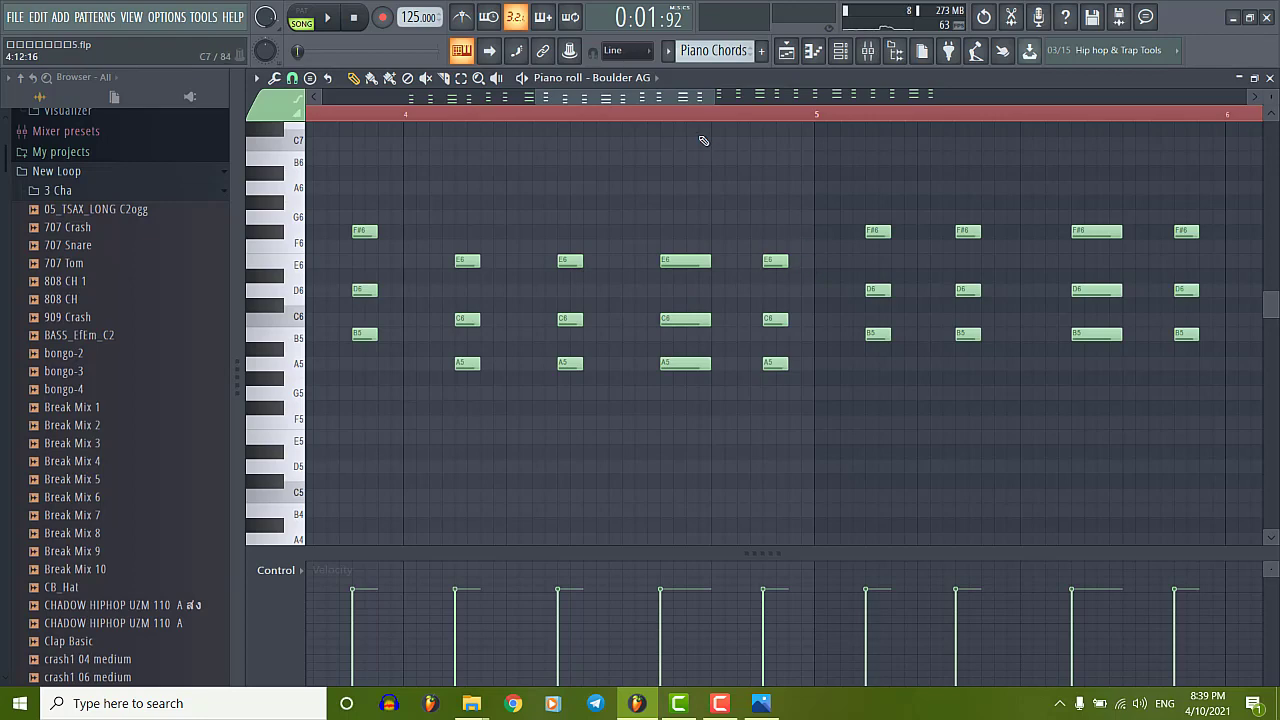
Move the second B5, D6 and F#6 chord hit in bar 5 slightly later so the first three hits start at even intervals.
scroll(706, 102, "right", 3)
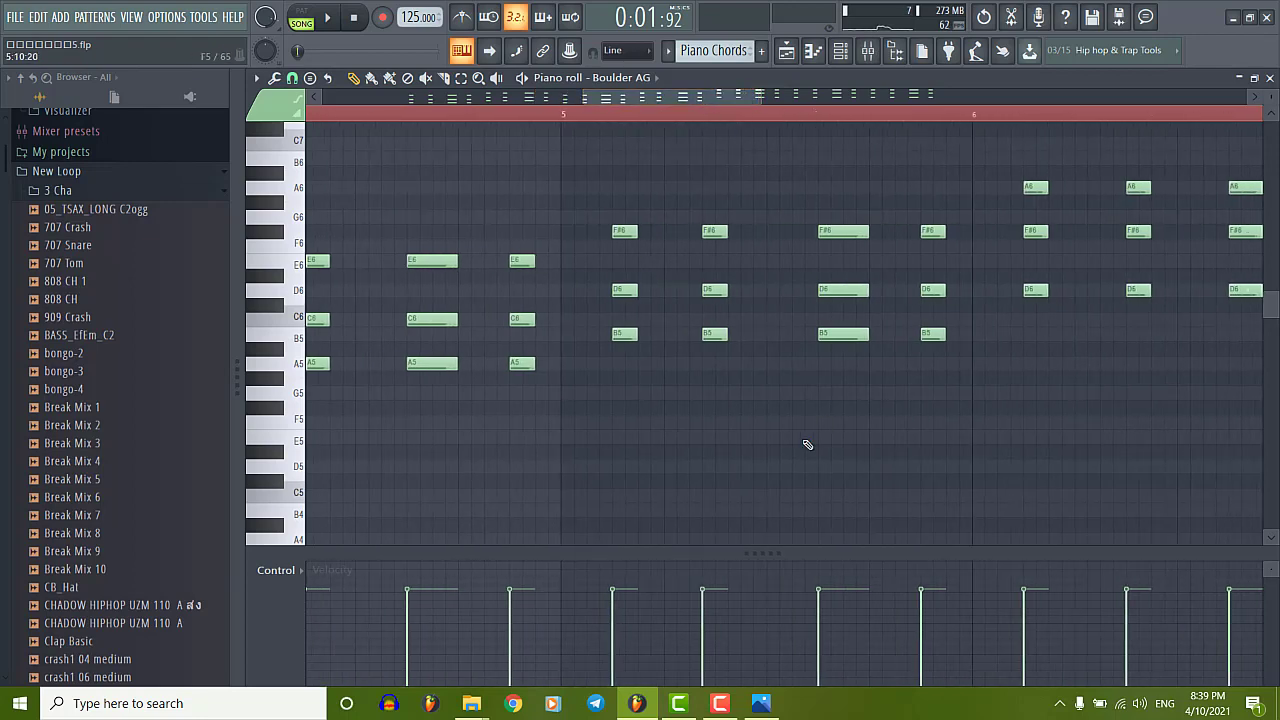
scroll(780, 400, "up", 4)
left_click_drag(543, 183, 617, 400)
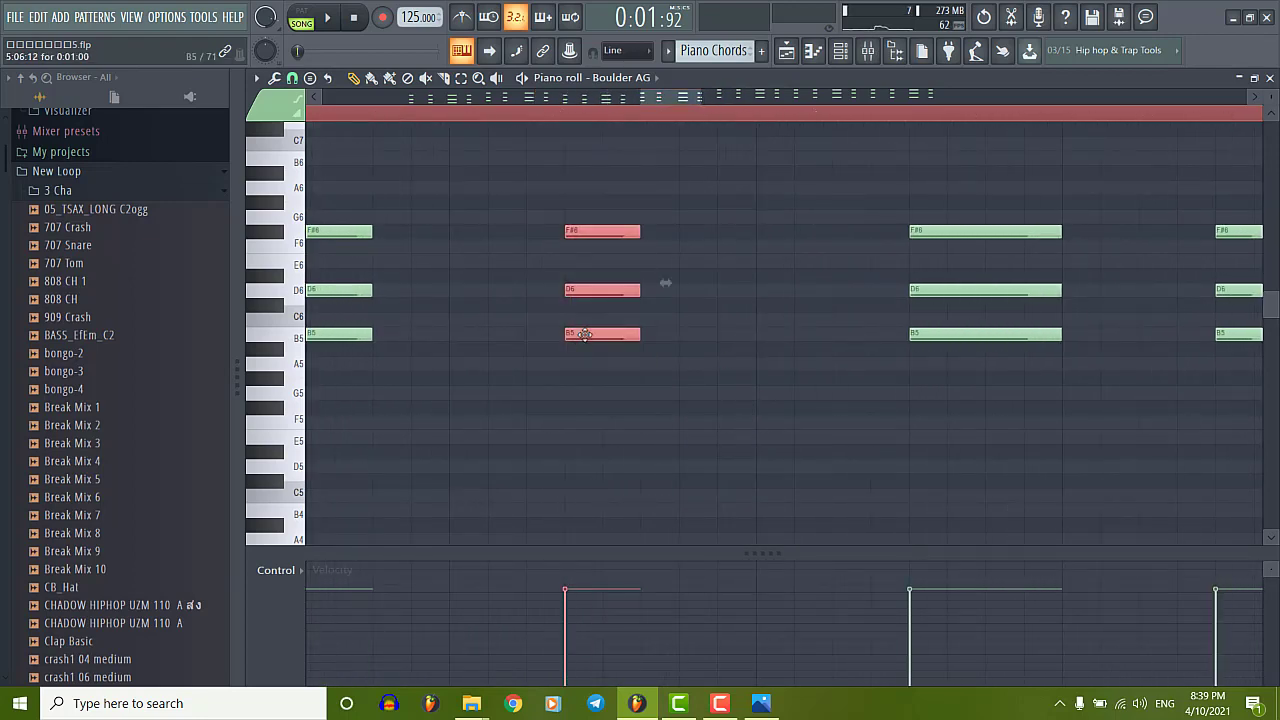
left_click_drag(578, 332, 616, 332)
scroll(500, 375, "down", 2)
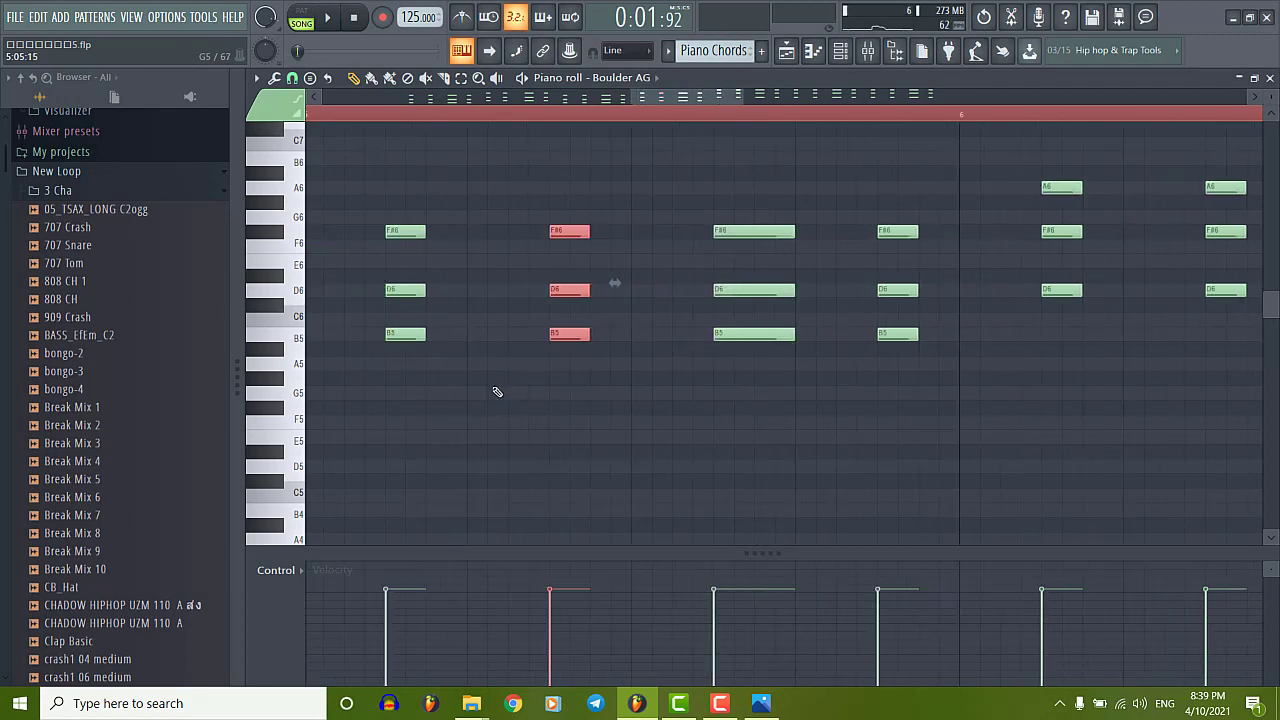
scroll(497, 391, "down", 2)
scroll(651, 320, "up", 2)
scroll(723, 386, "down", 2)
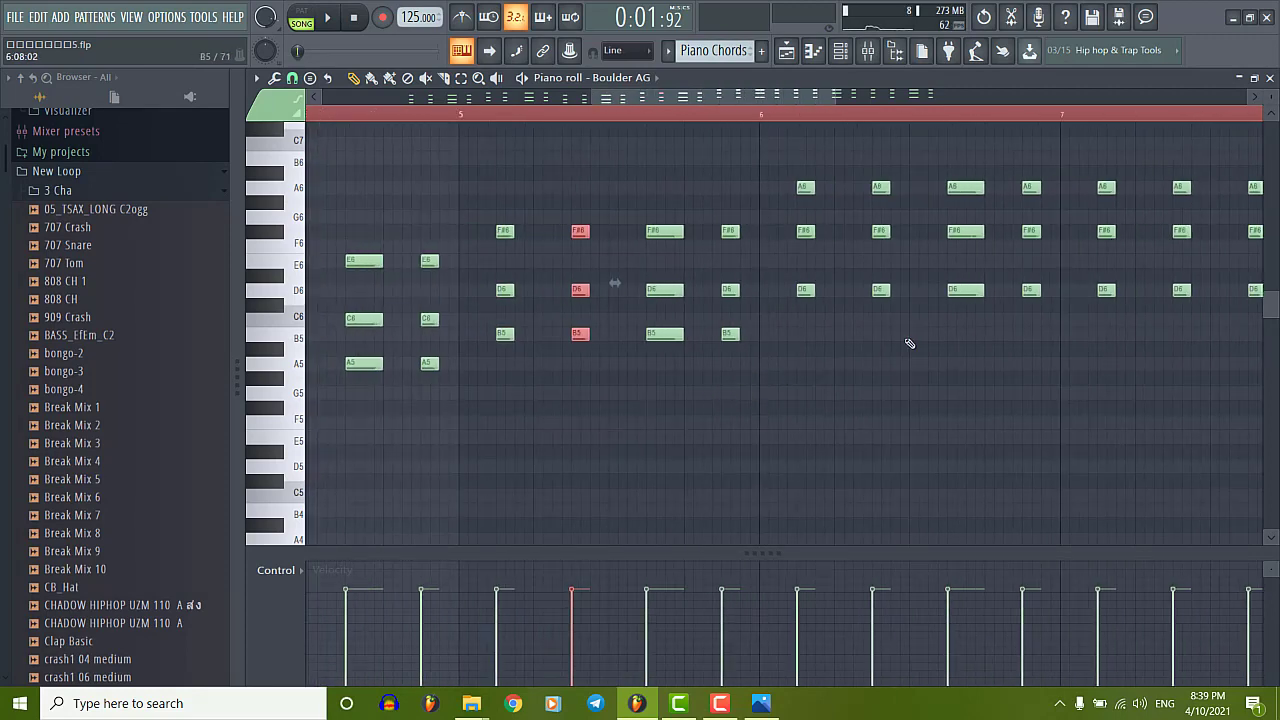
scroll(943, 330, "up", 2)
scroll(772, 185, "up", 2)
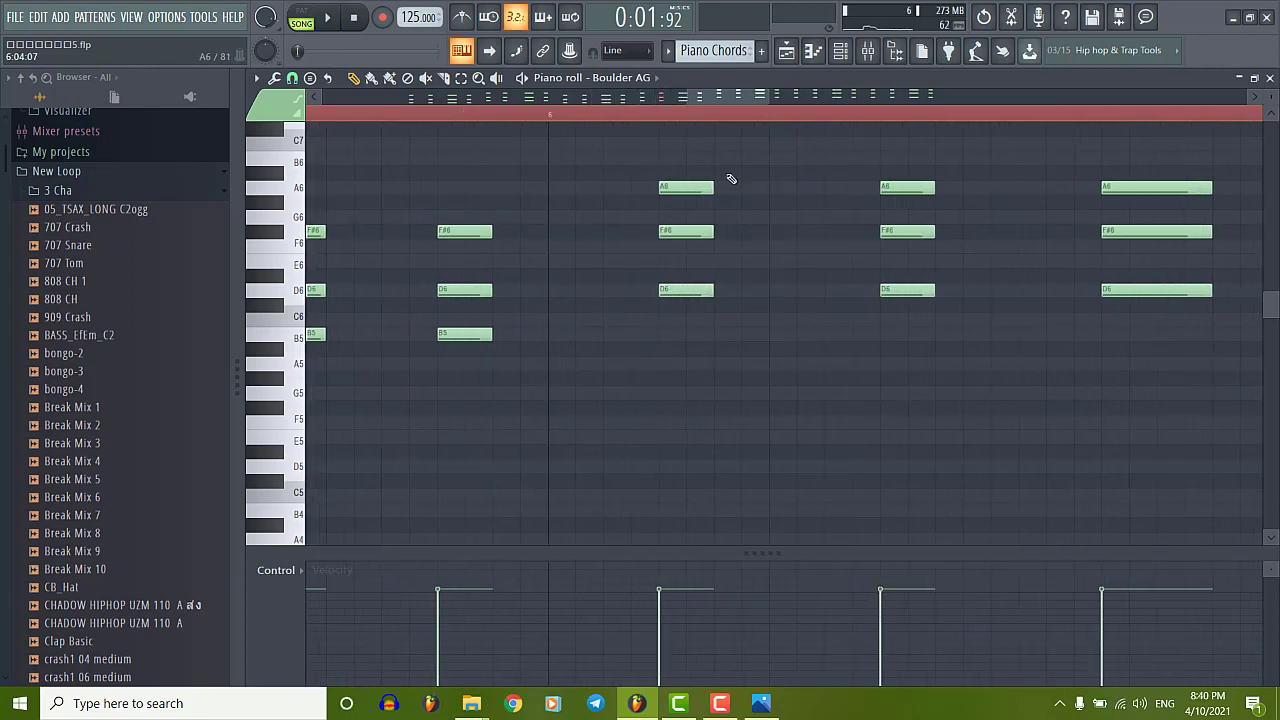
left_click_drag(729, 96, 1074, 171)
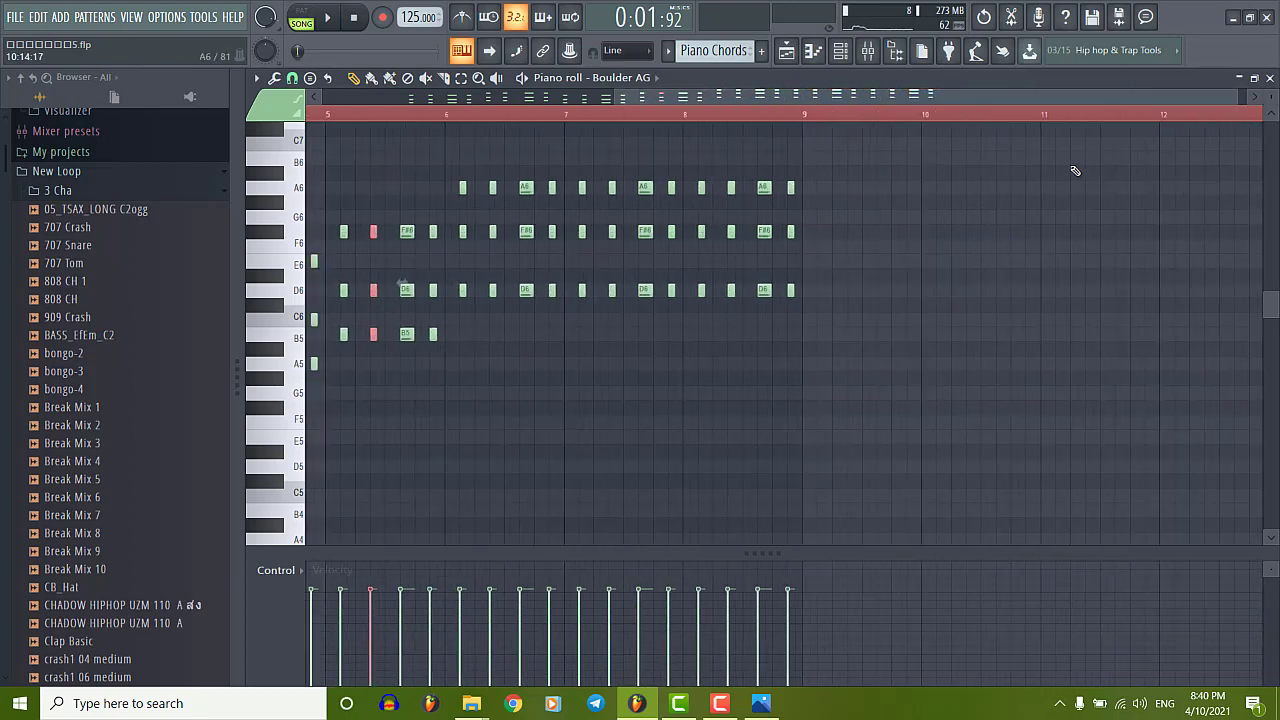
Return to the playlist and play the arrangement from bar 2 to hear the adjusted chord timing.
key("F5")
key("space")
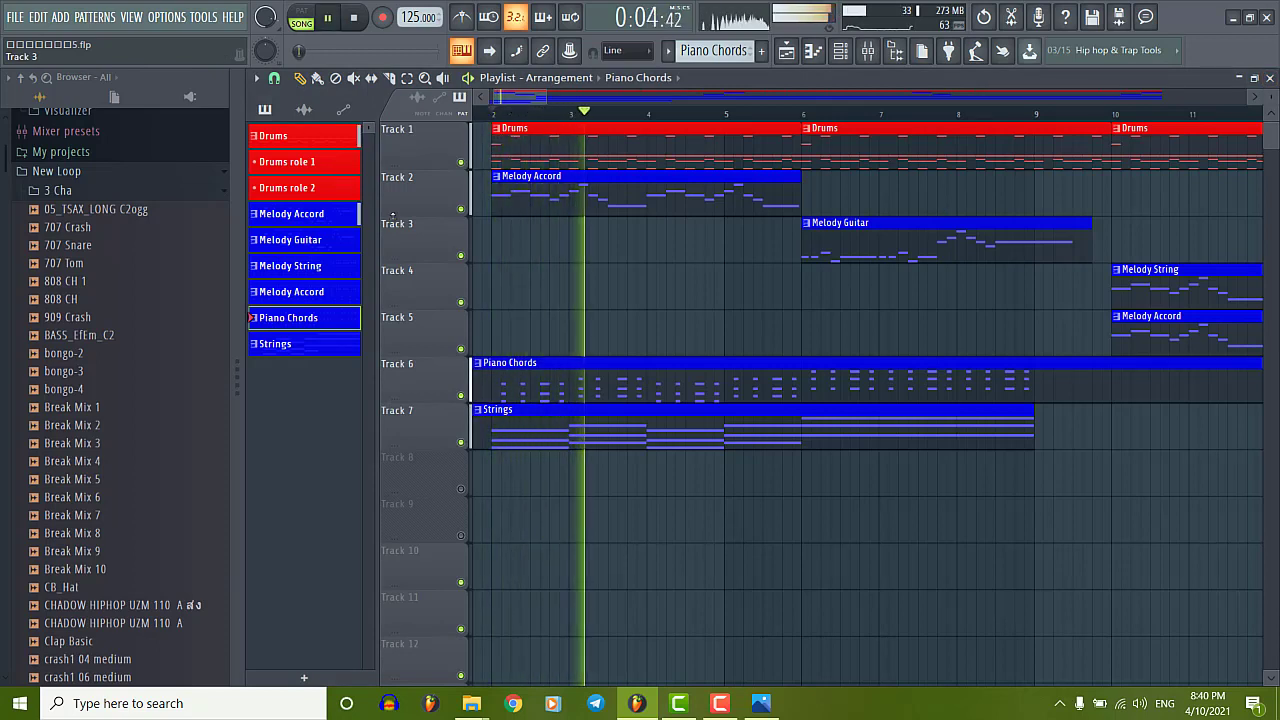
key("space")
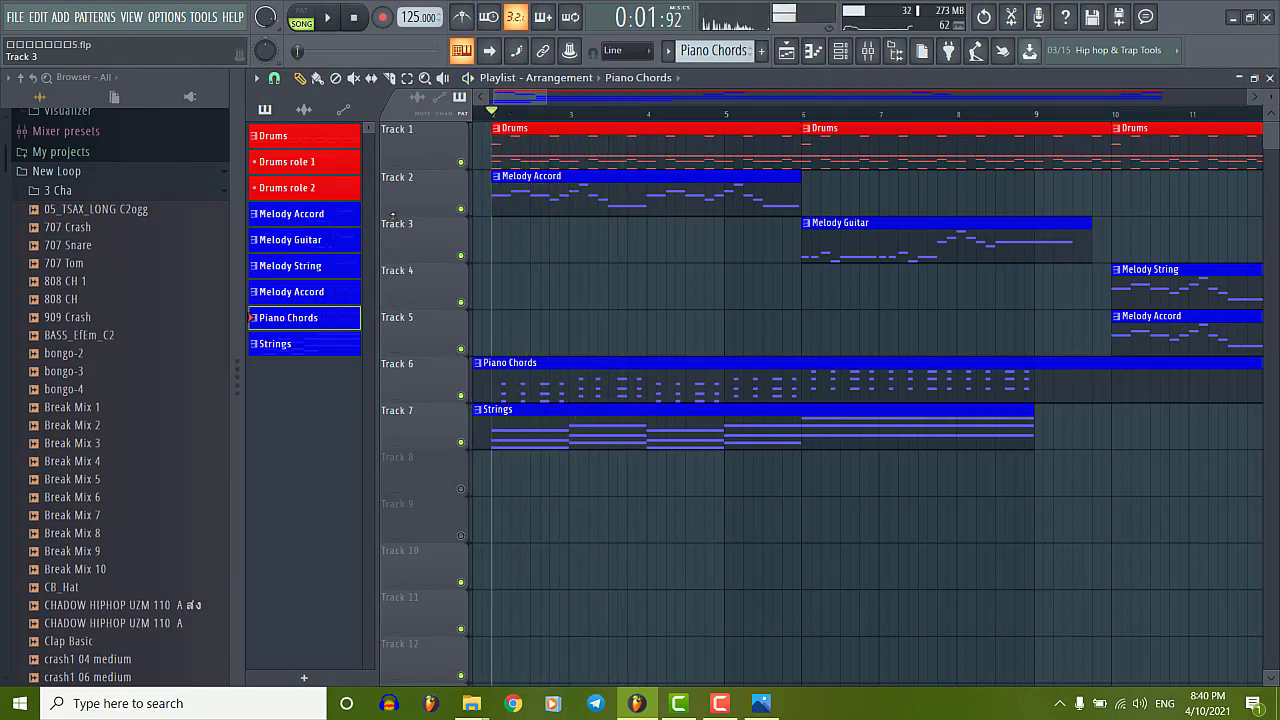
Reopen the Piano Chords pattern and shift the second B5, D6 and F#6 chord hit in bar 3 later to even out its spacing.
double_click(588, 382)
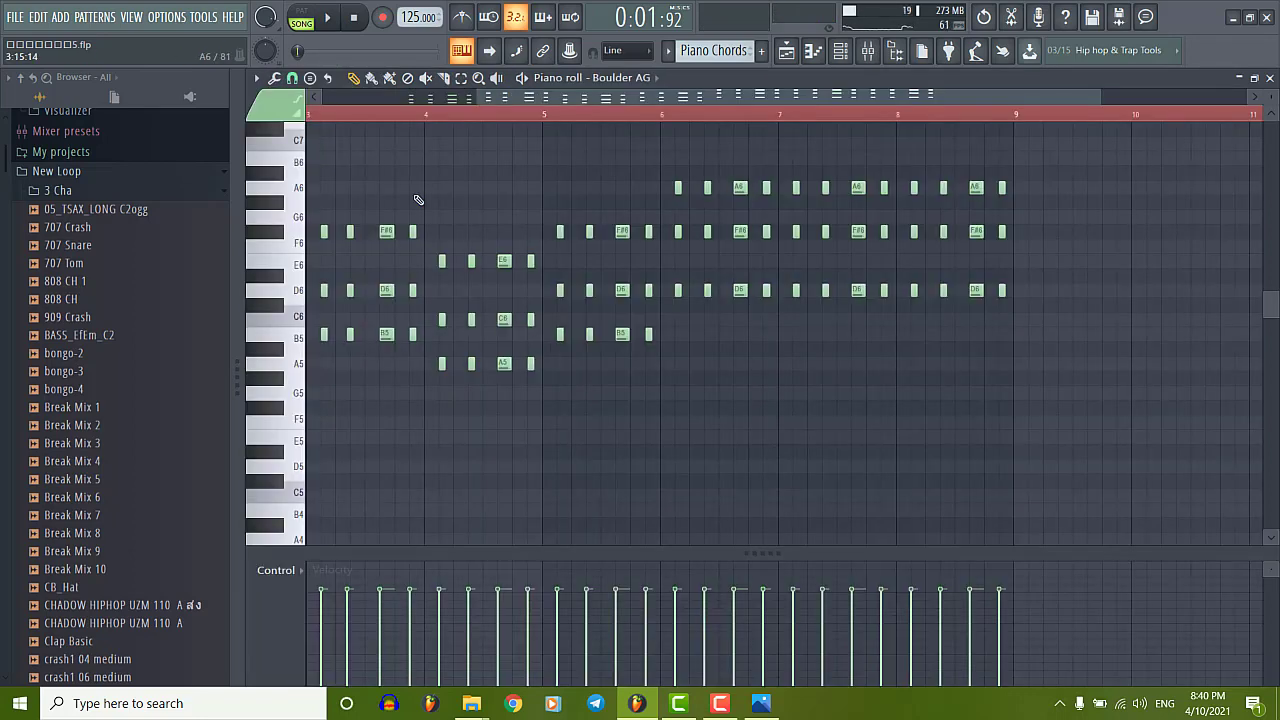
scroll(463, 314, "up", 6)
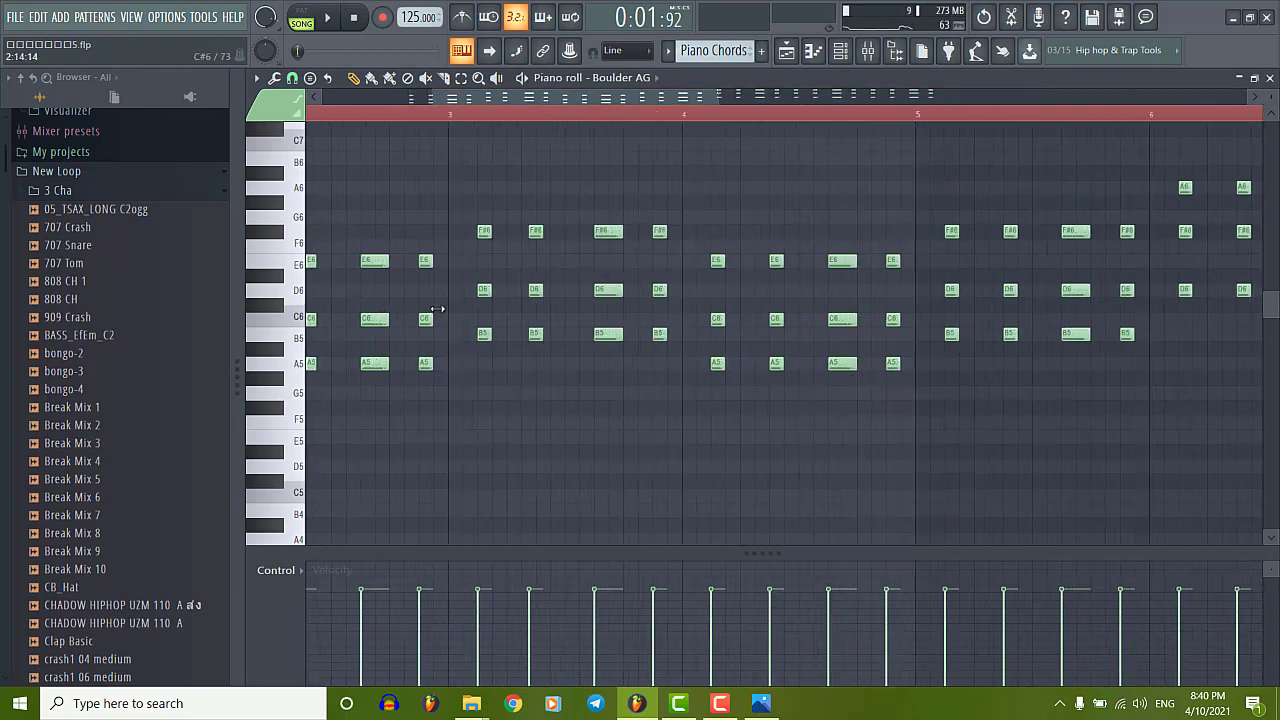
scroll(463, 314, "up", 1)
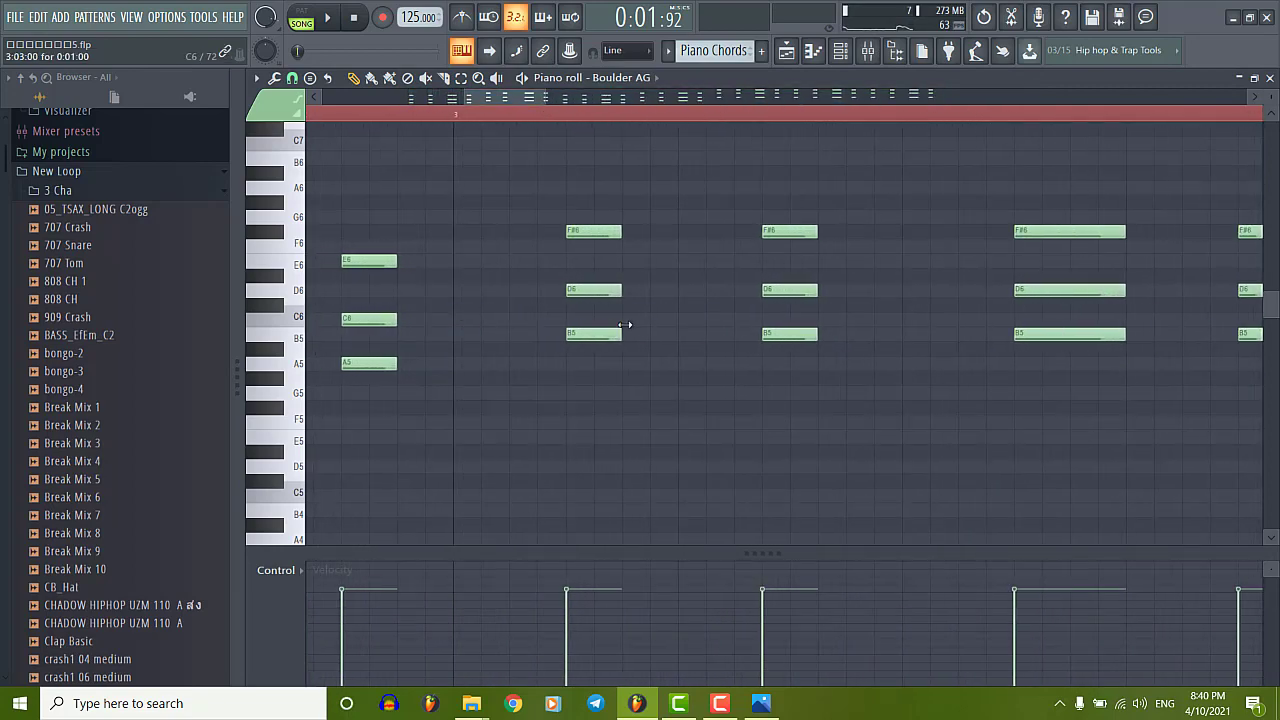
left_click_drag(756, 166, 817, 336)
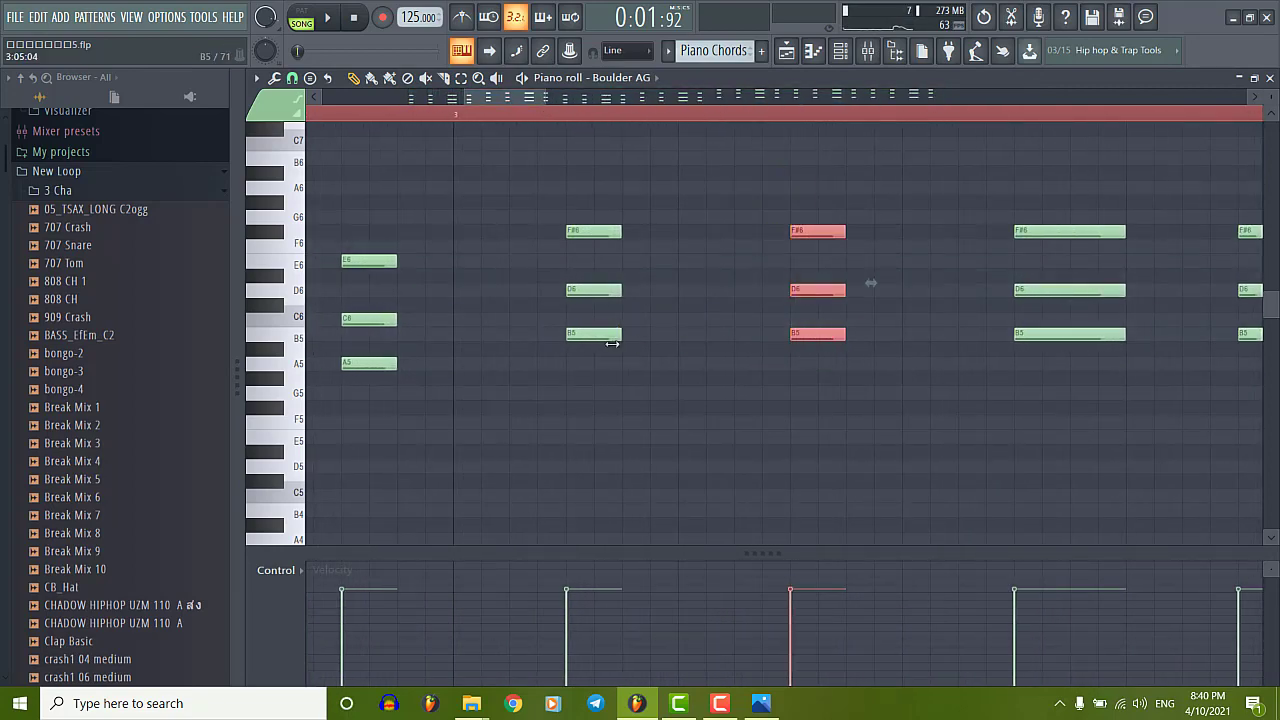
scroll(529, 405, "down", 4)
scroll(729, 363, "up", 4)
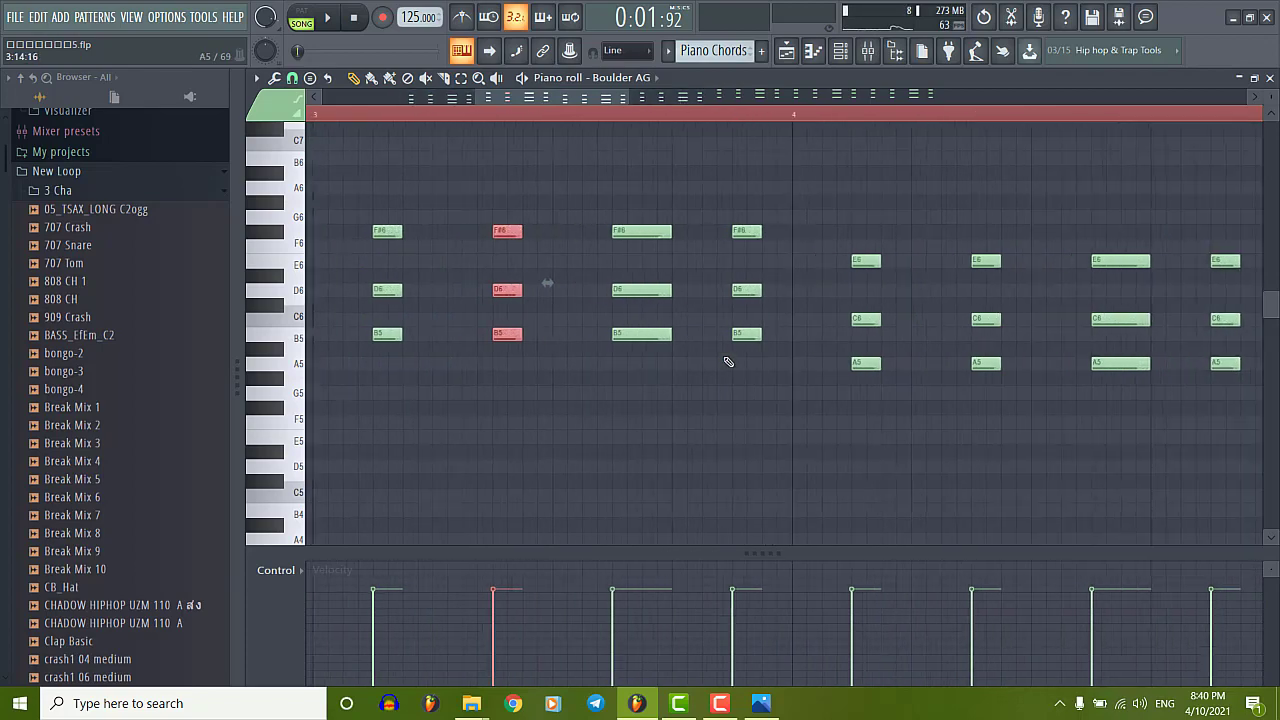
scroll(563, 366, "down", 4)
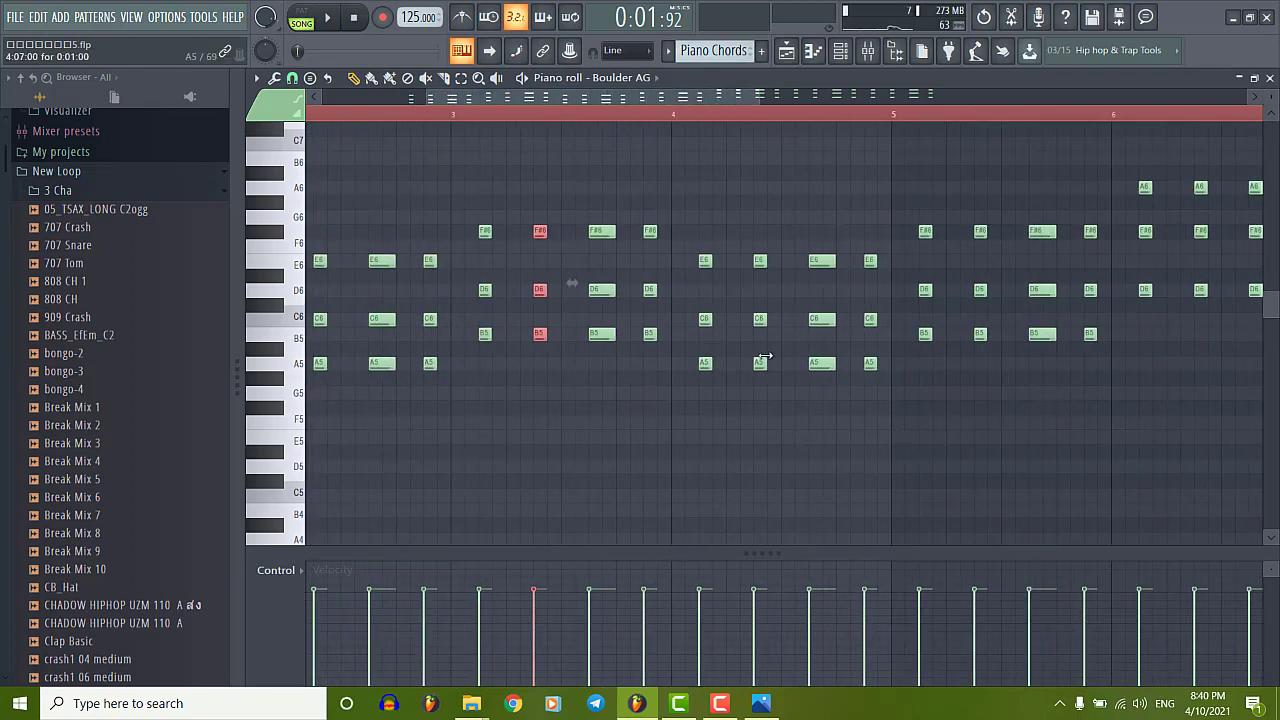
scroll(880, 346, "up", 4)
scroll(858, 348, "down", 5)
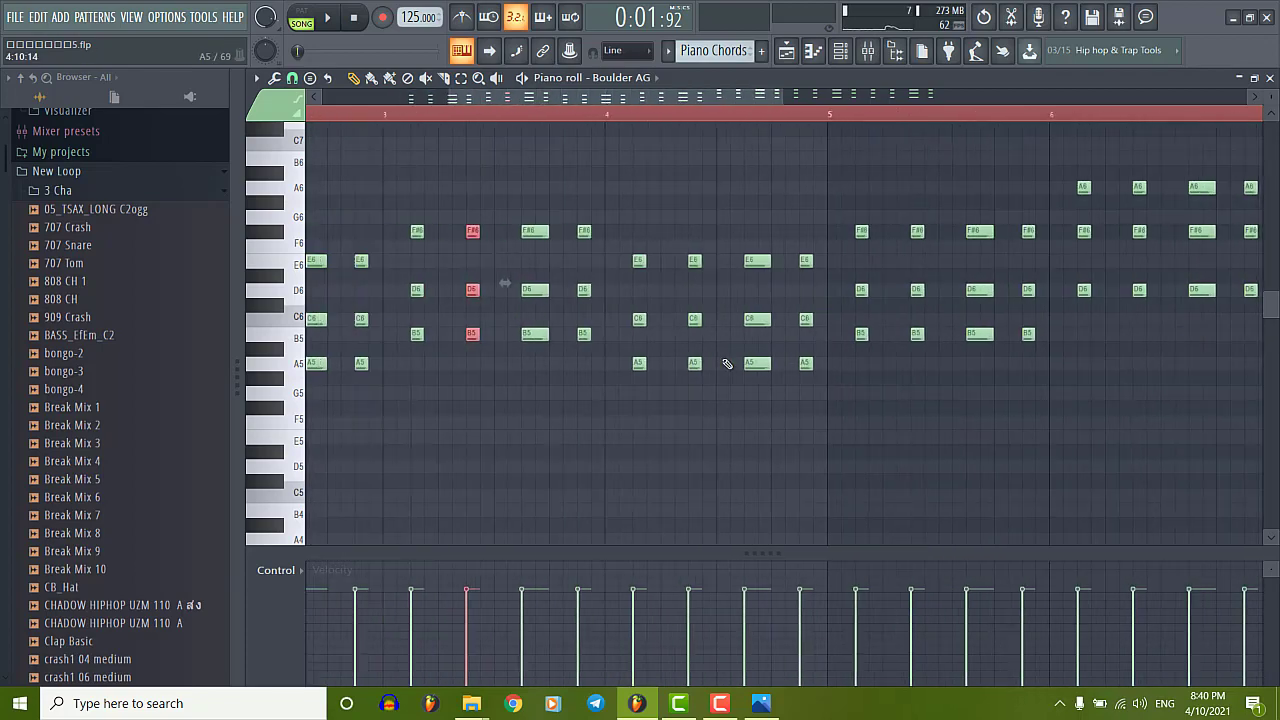
Return to the playlist, play the arrangement again and examine how far the chord notes reach compared with the other tracks.
left_click(1270, 78)
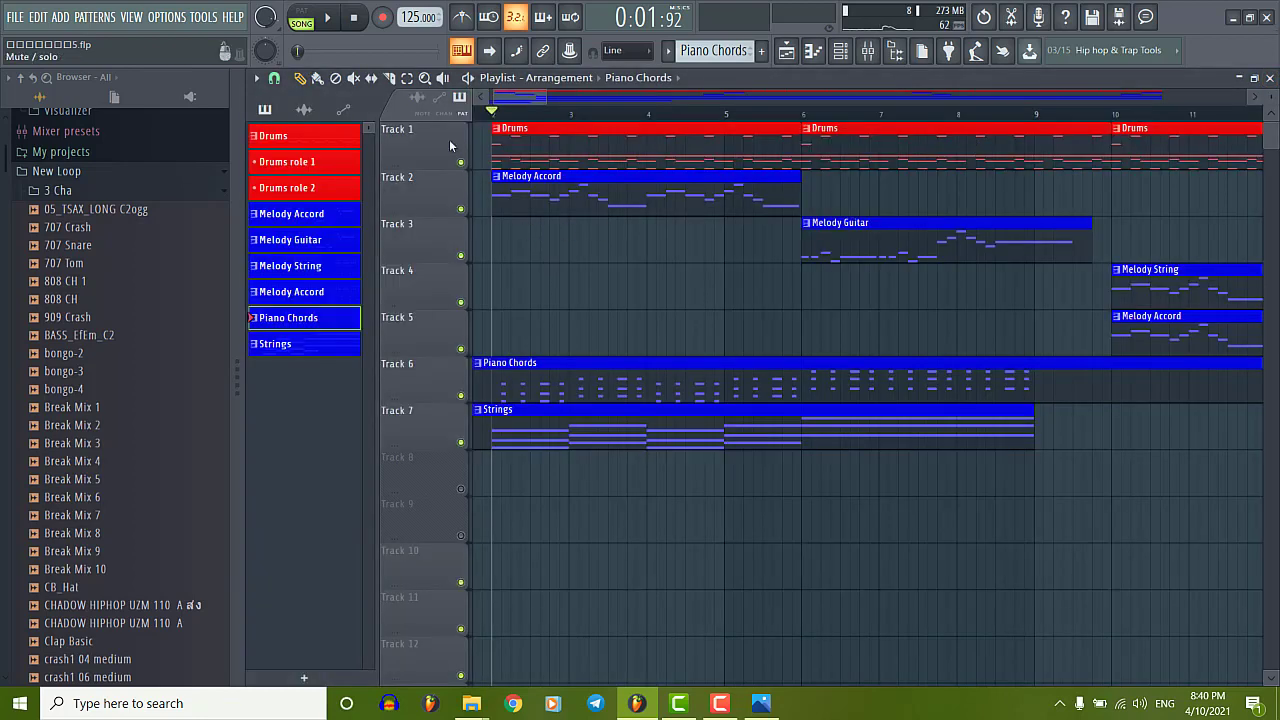
key("space")
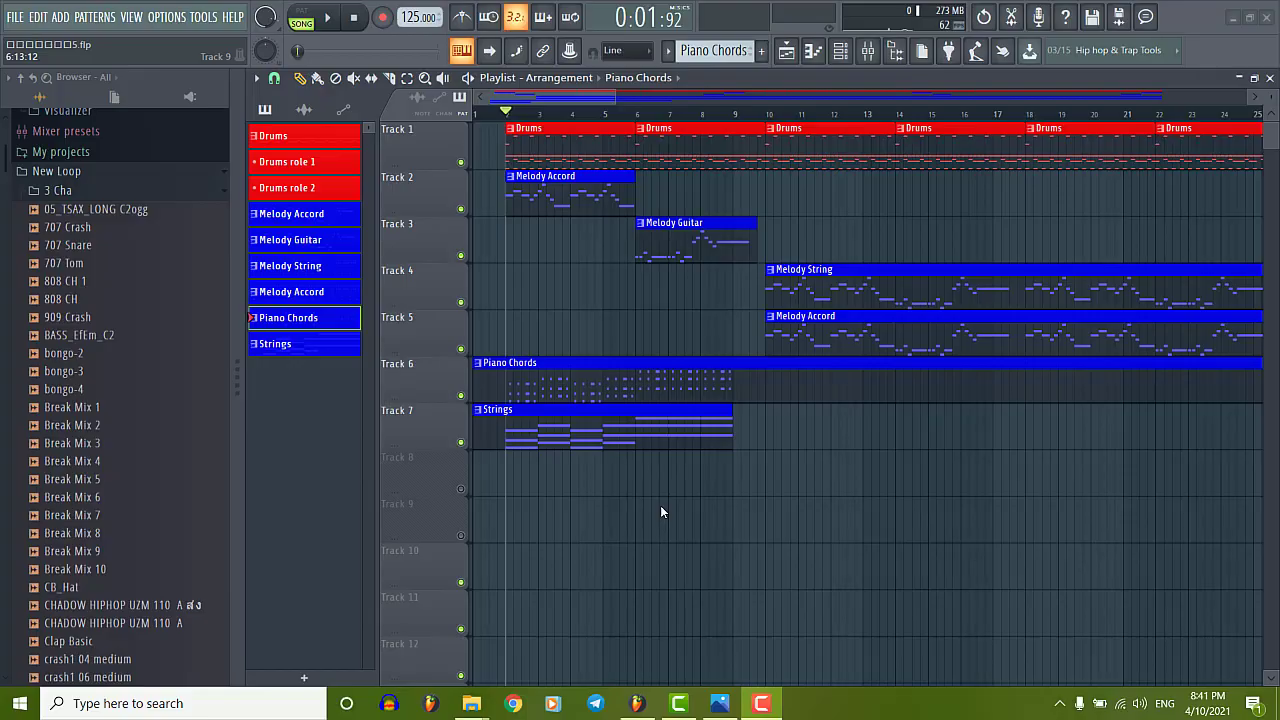
scroll(563, 113, "up", 2)
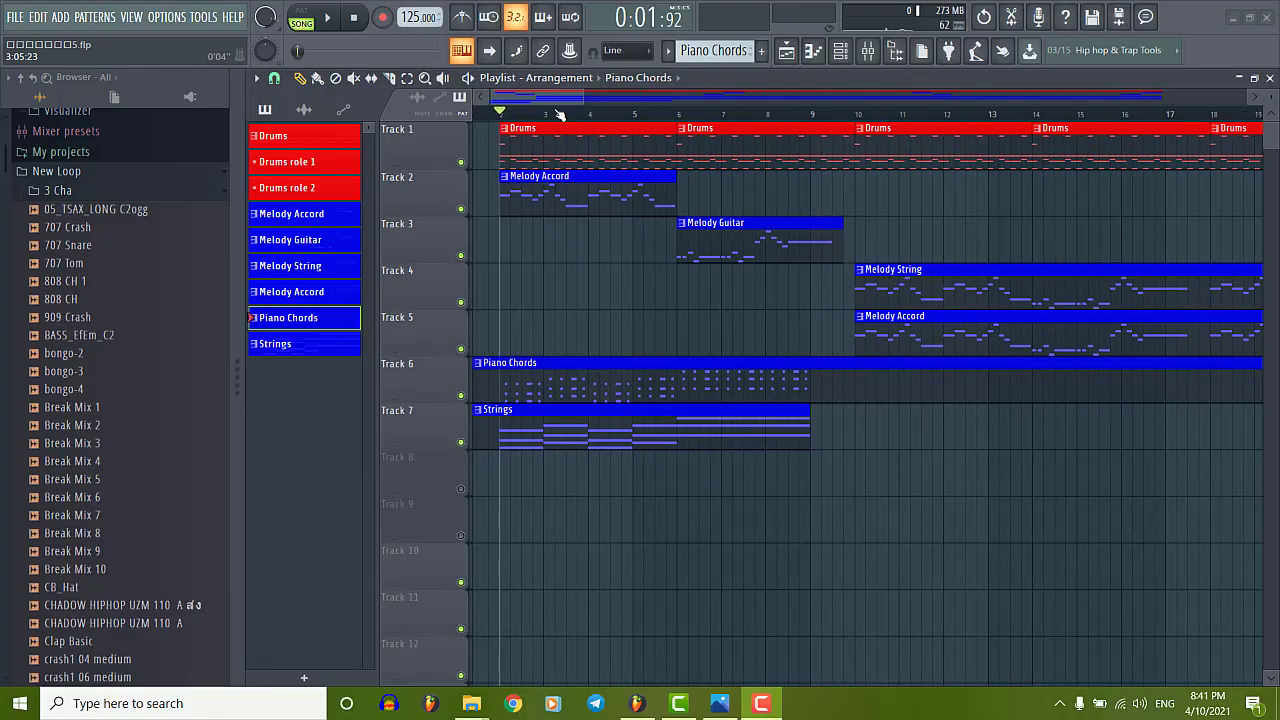
scroll(560, 115, "down", 3)
scroll(610, 330, "up", 3)
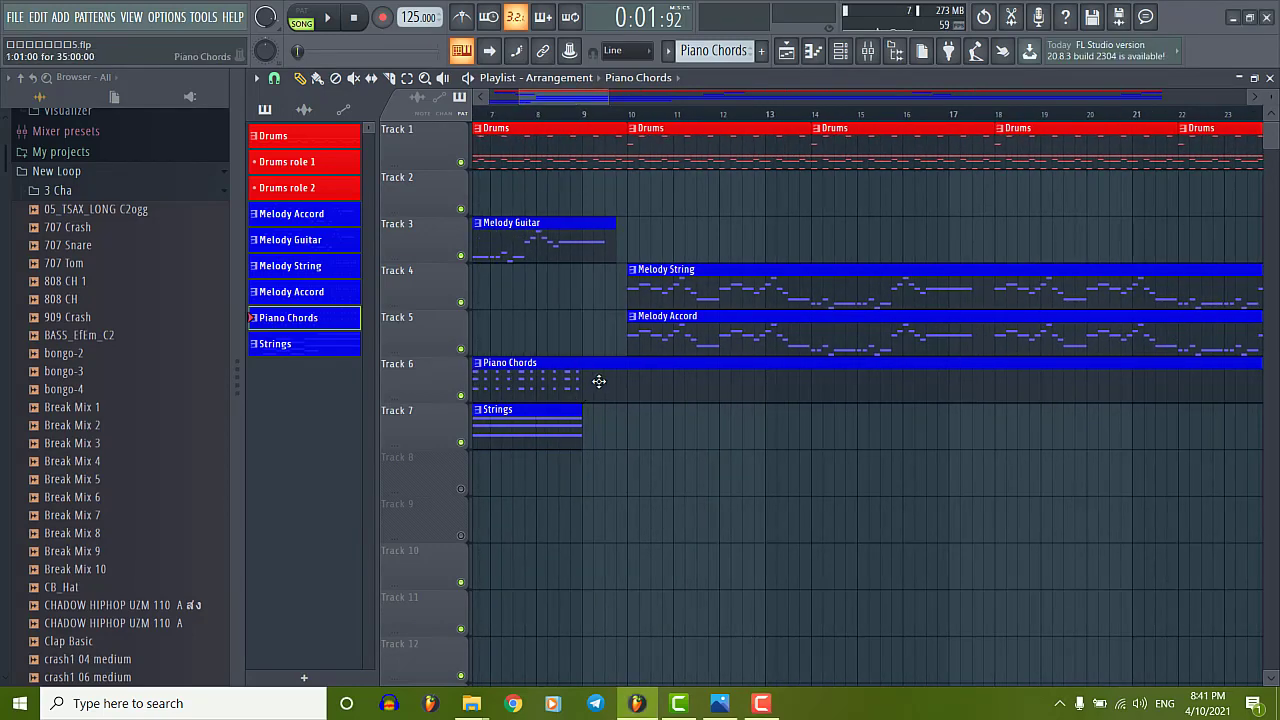
scroll(610, 118, "up", 2)
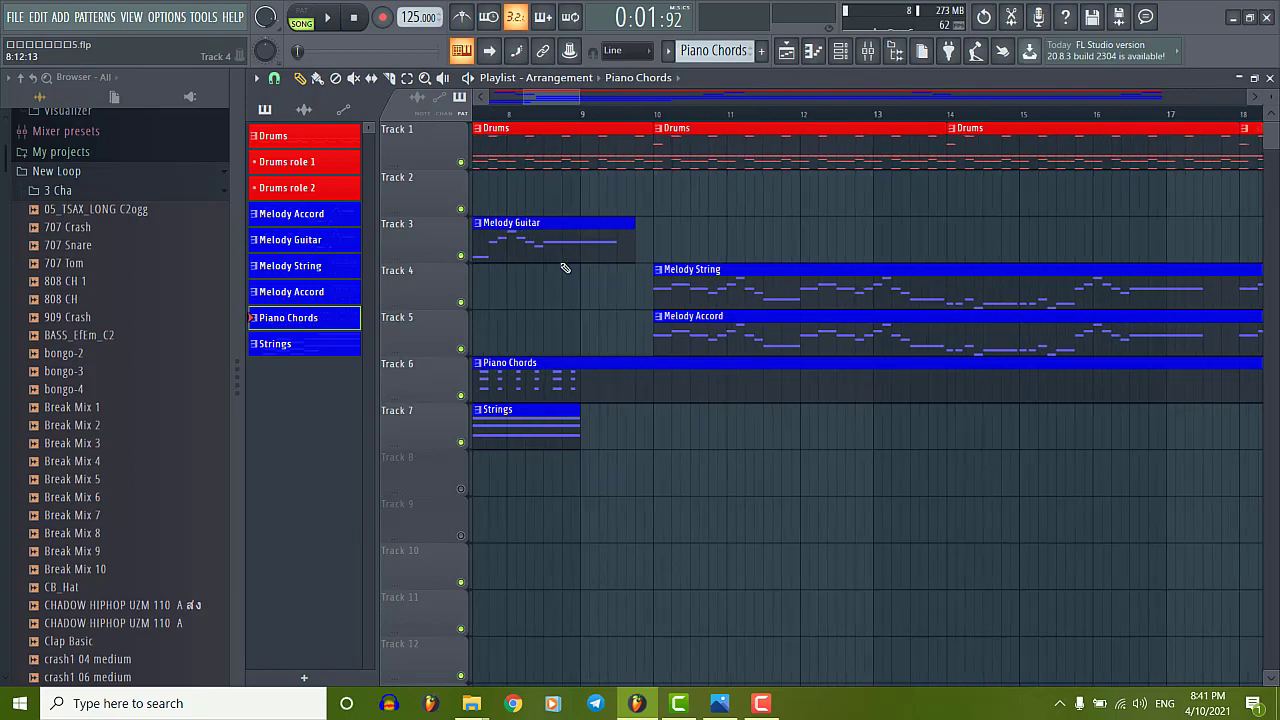
scroll(589, 397, "down", 2)
scroll(585, 397, "down", 2)
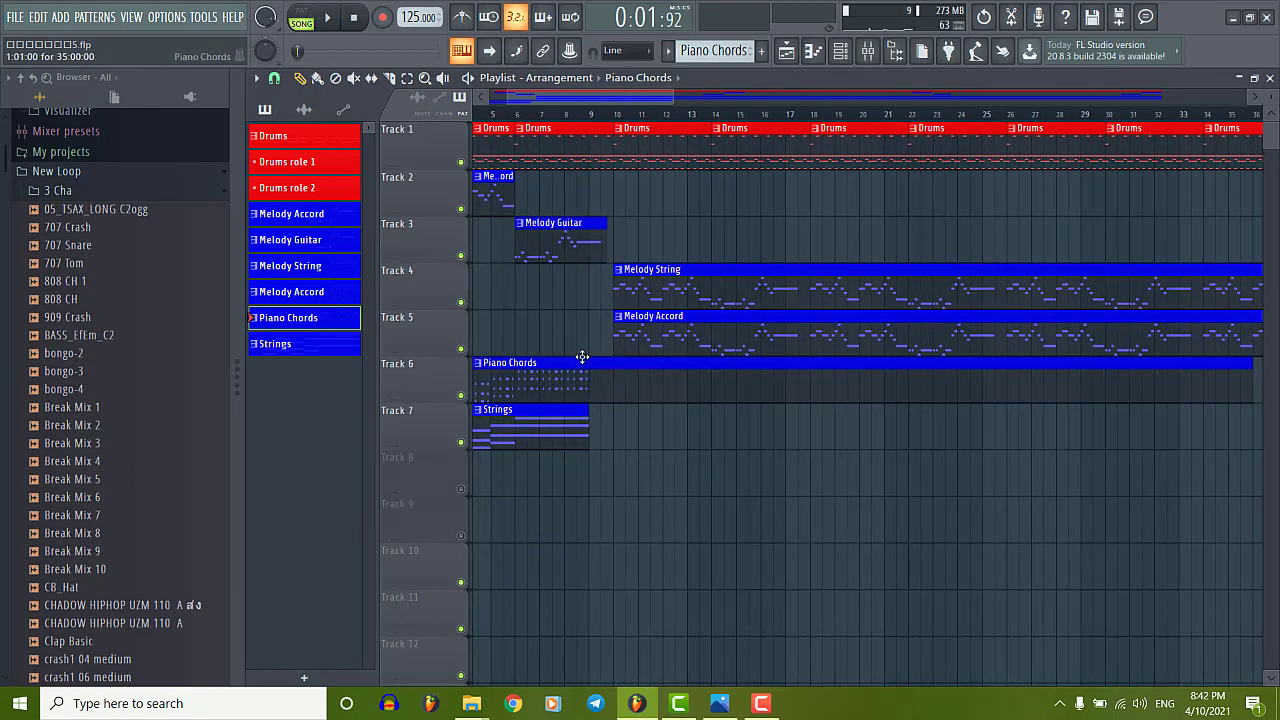
double_click(528, 375)
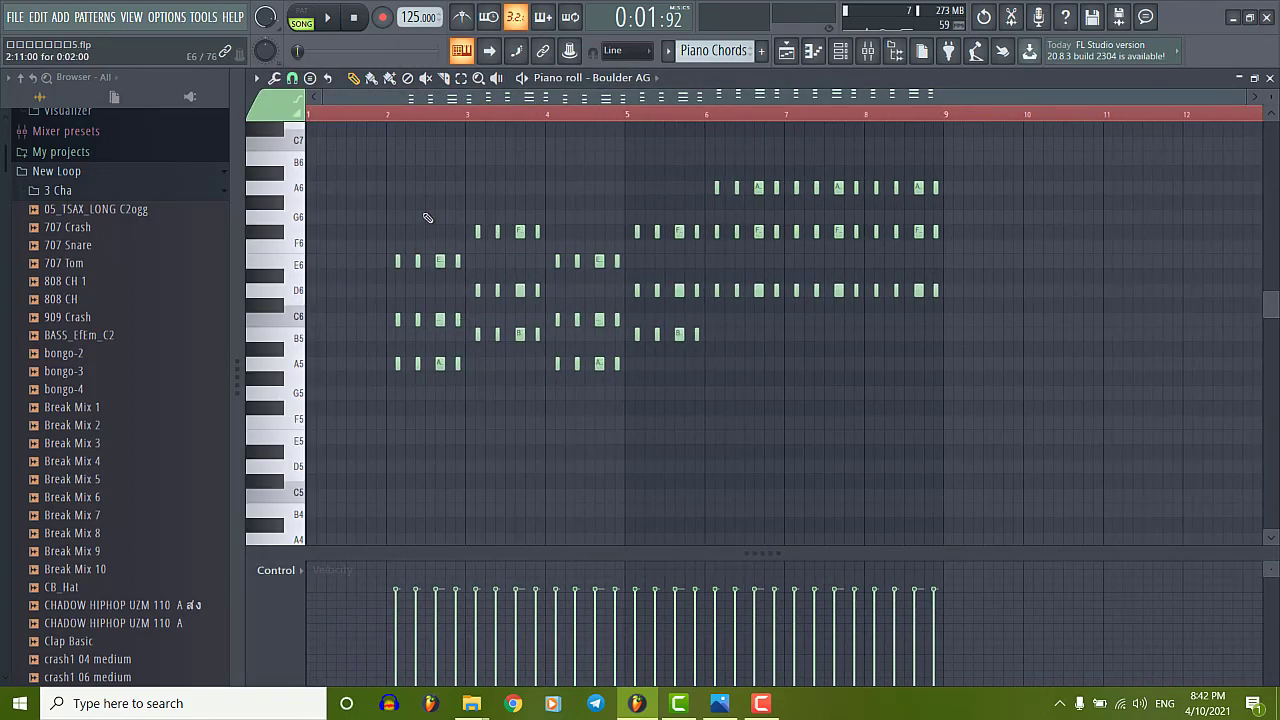
left_click_drag(368, 128, 1004, 450)
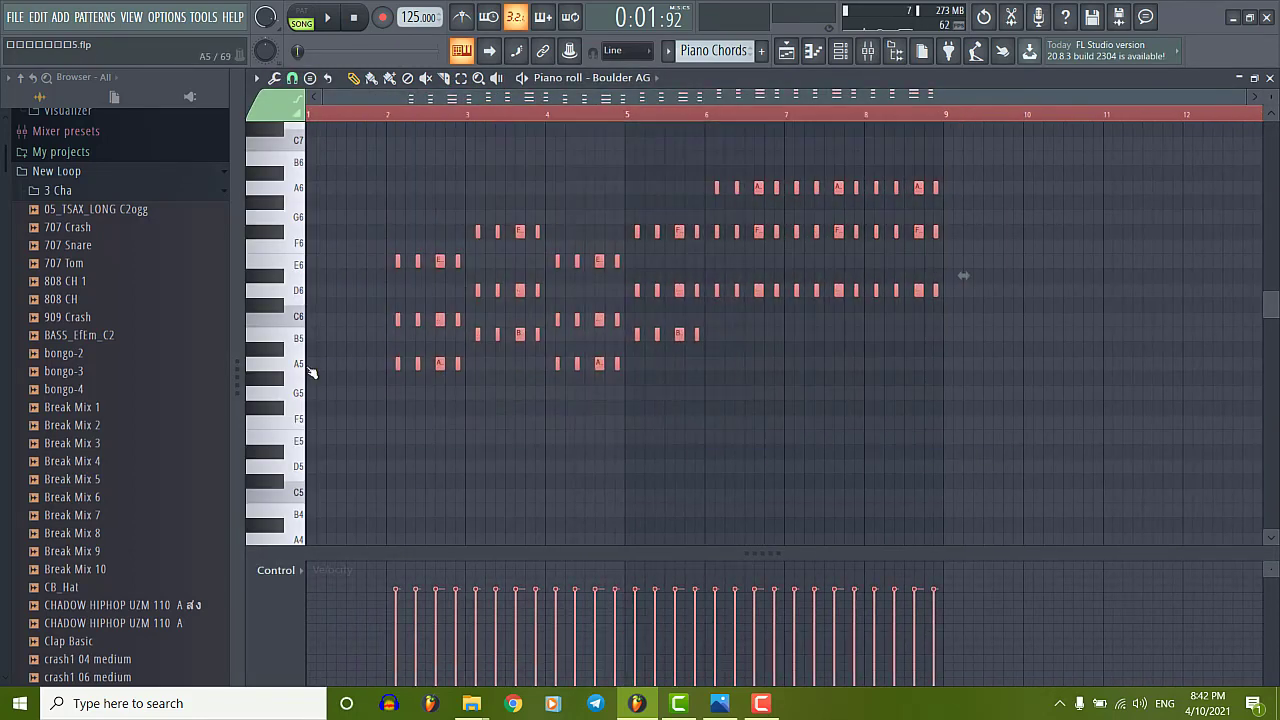
scroll(400, 314, "up", 5)
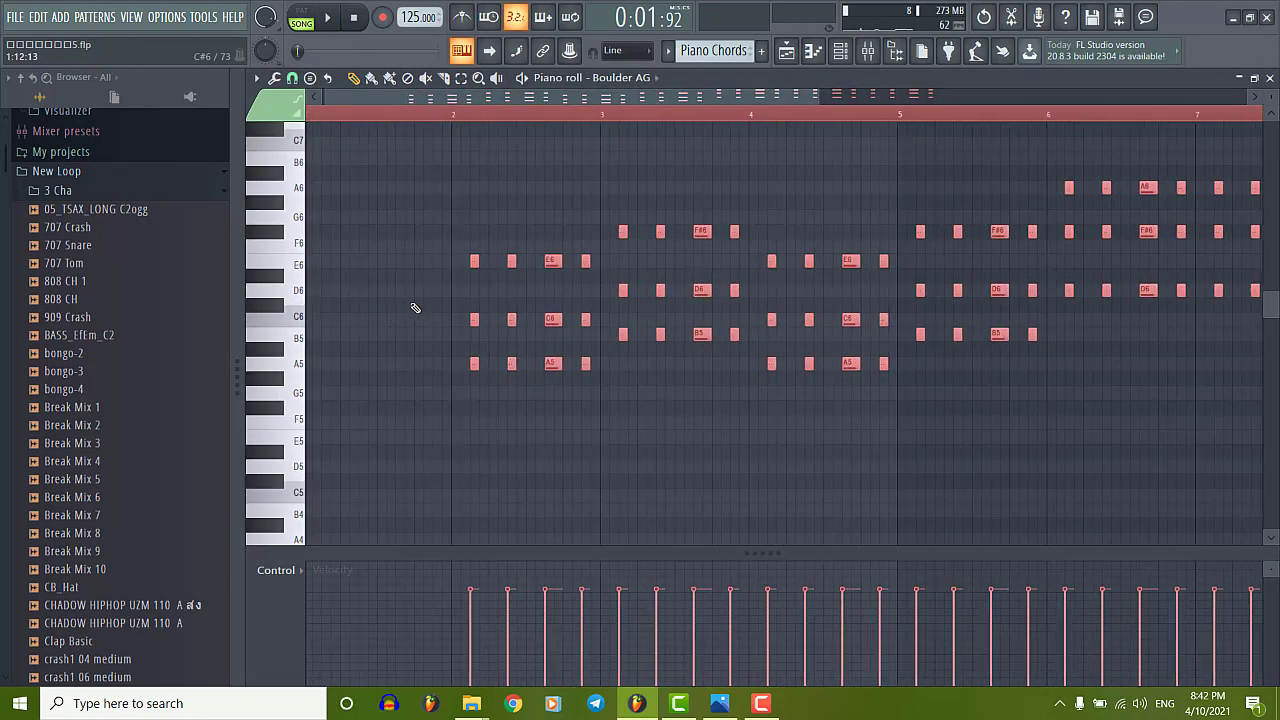
left_click_drag(447, 93, 487, 93)
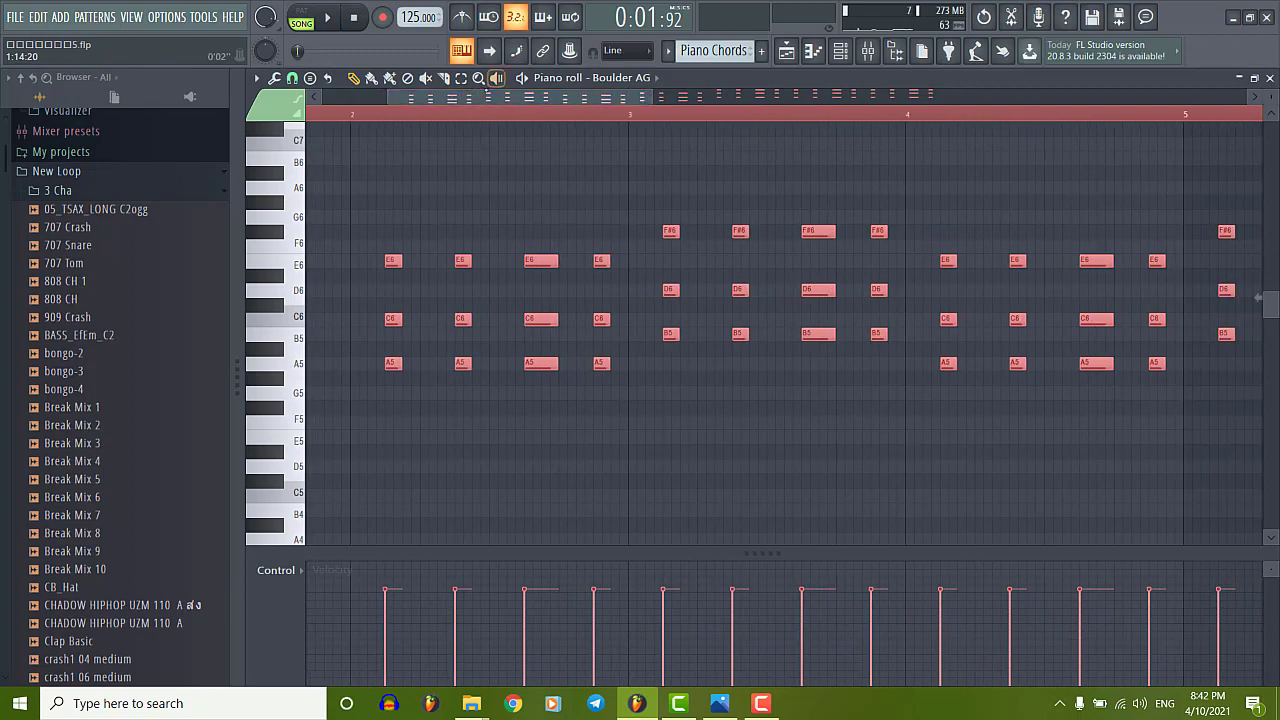
left_click(1270, 78)
Extend the Piano Chords clip on Track 6 to a length of 130 bars, reaching the end of the arrangement.
scroll(700, 380, "down", 4)
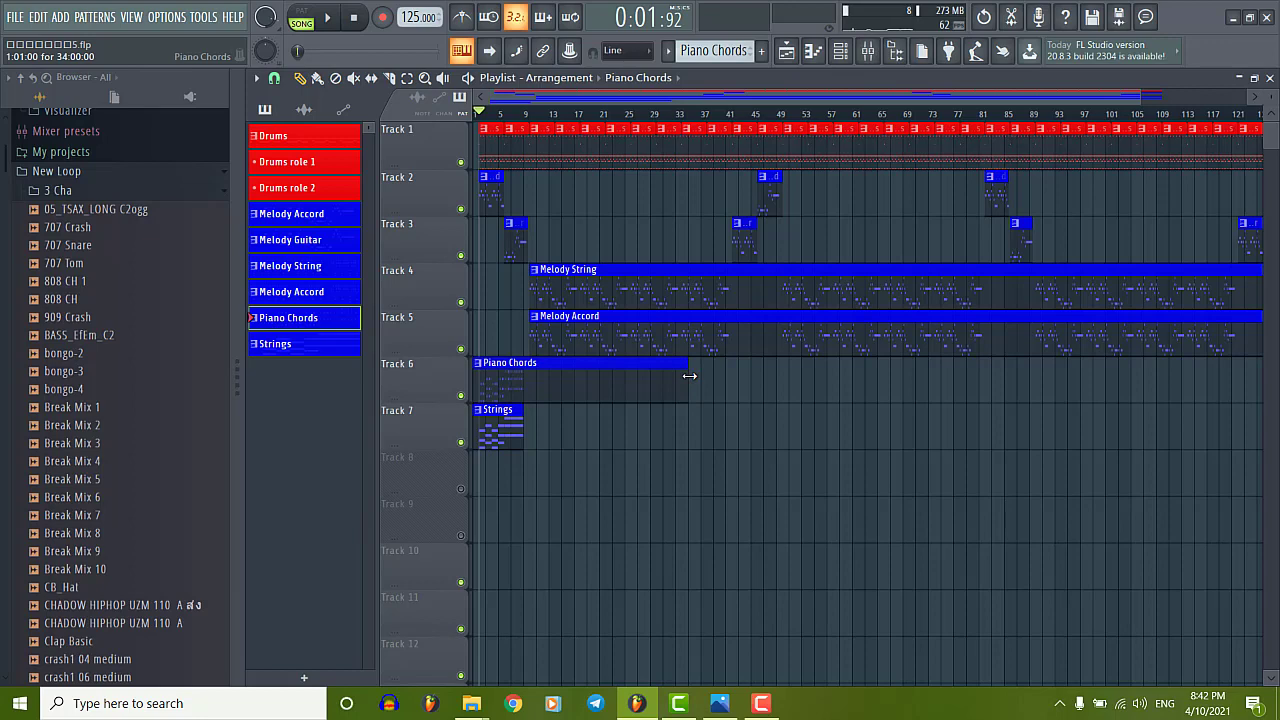
double_click(527, 400)
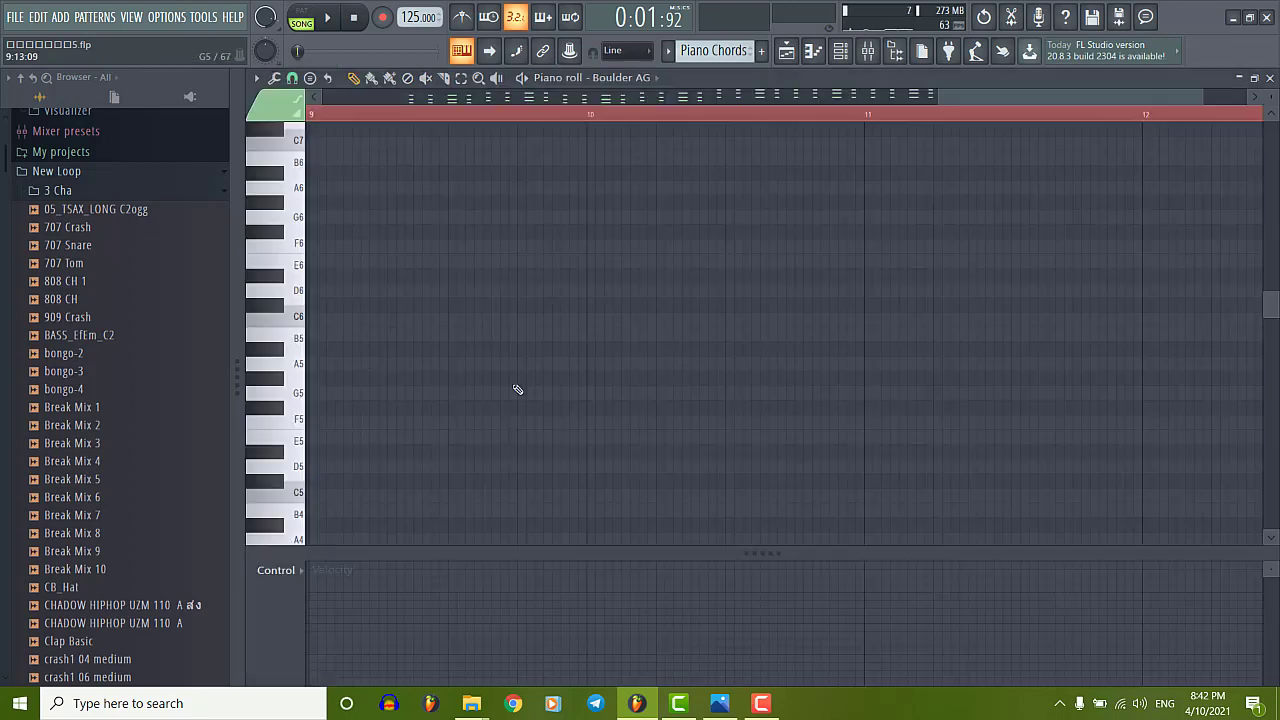
left_click(1270, 78)
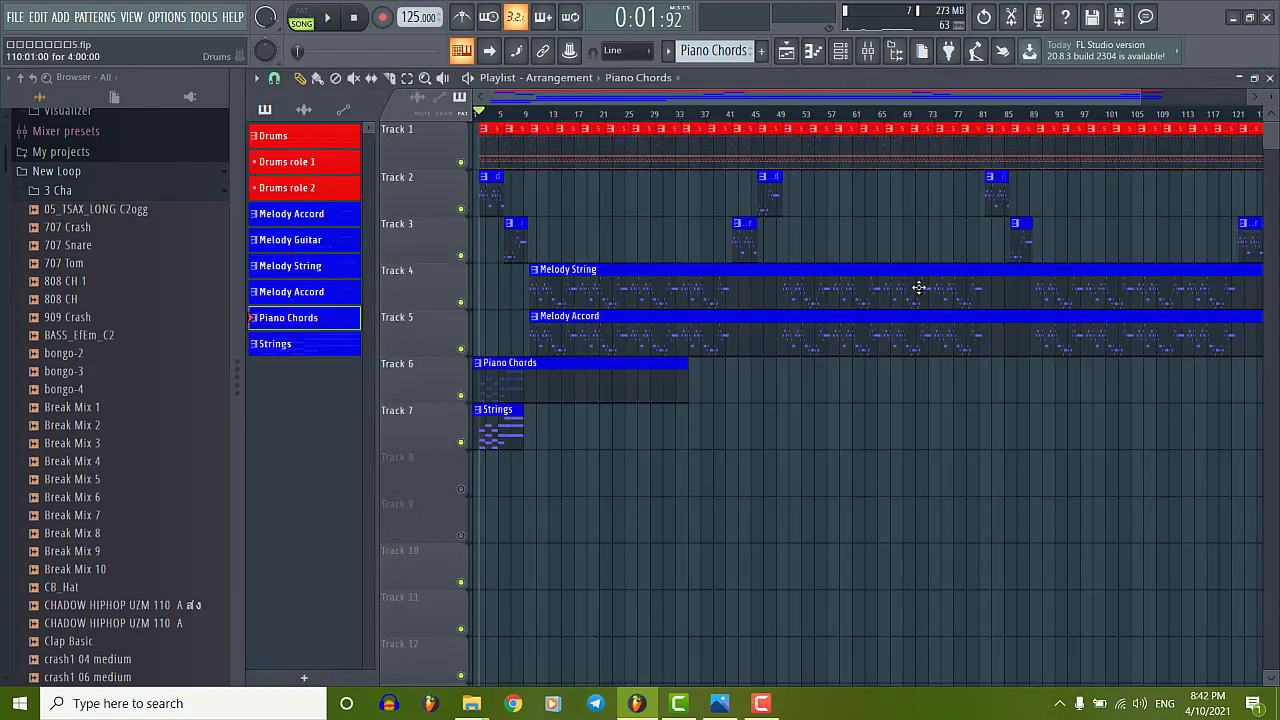
left_click_drag(656, 363, 1177, 363)
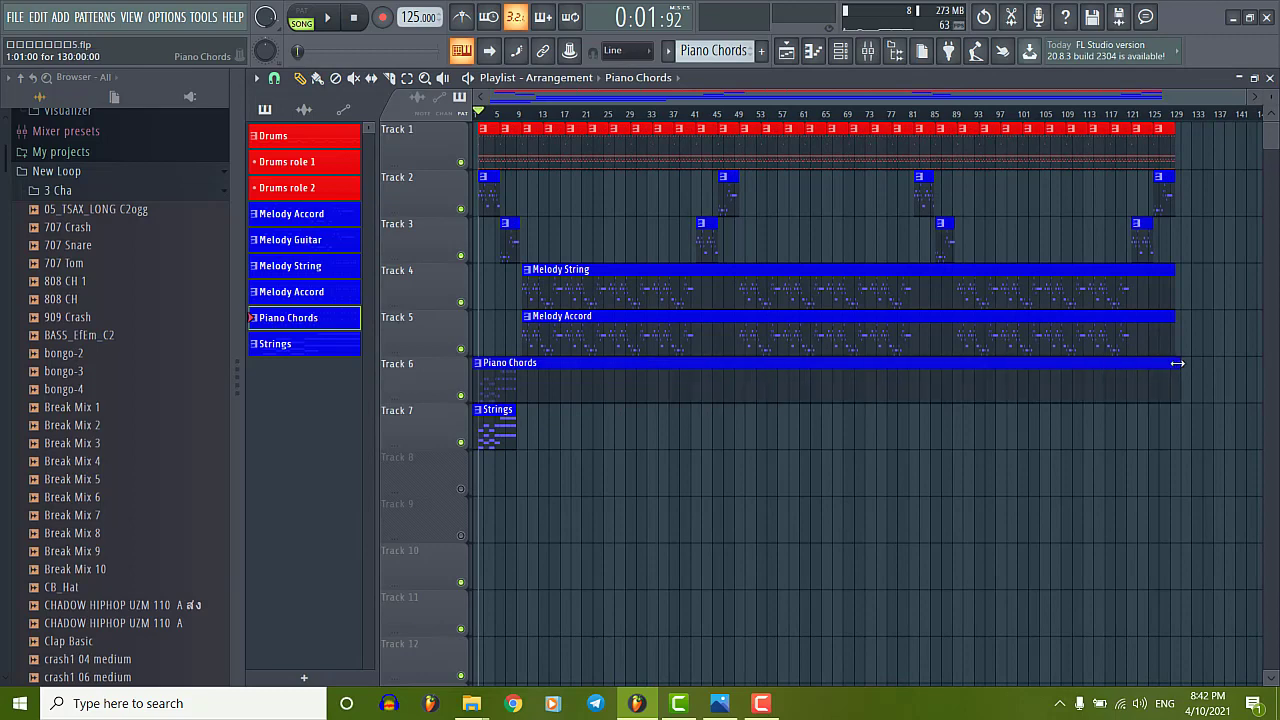
Copy all Piano Chords hits from bars 2 to 8 into bars 10 to 16, keeping the same pitches and off-beat start.
double_click(527, 380)
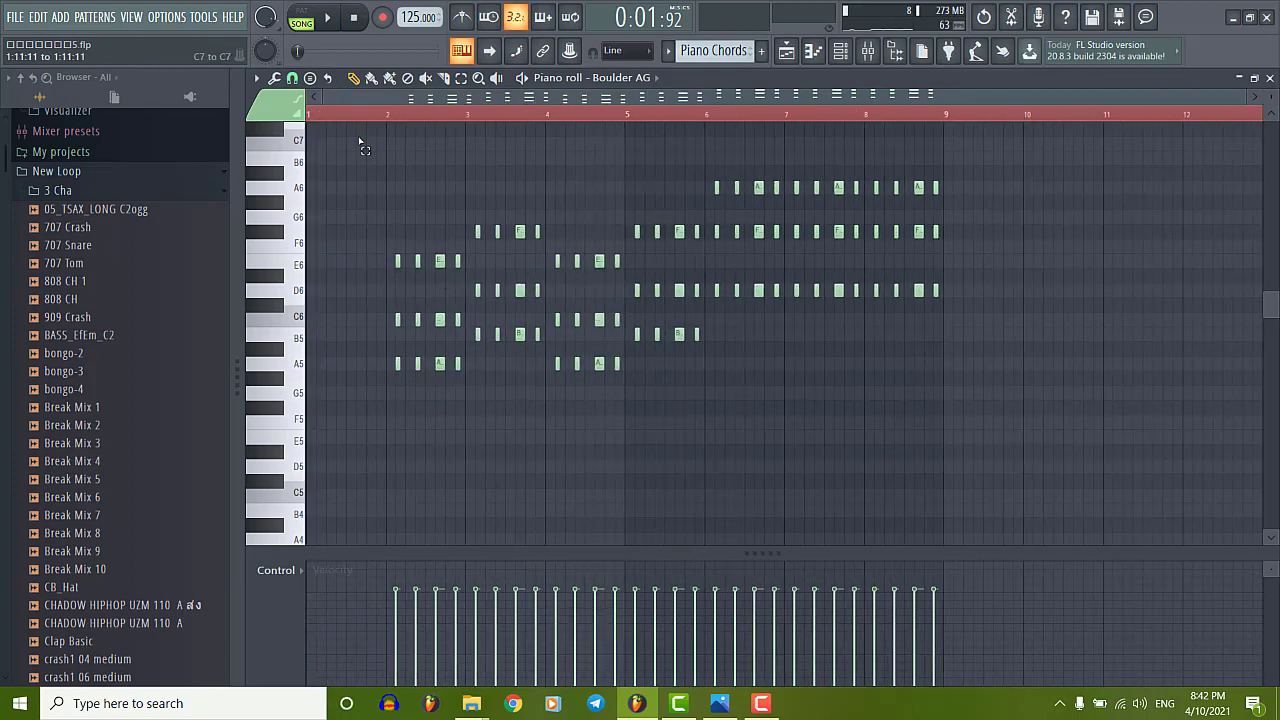
left_click_drag(362, 143, 1036, 384)
scroll(453, 371, "up", 3)
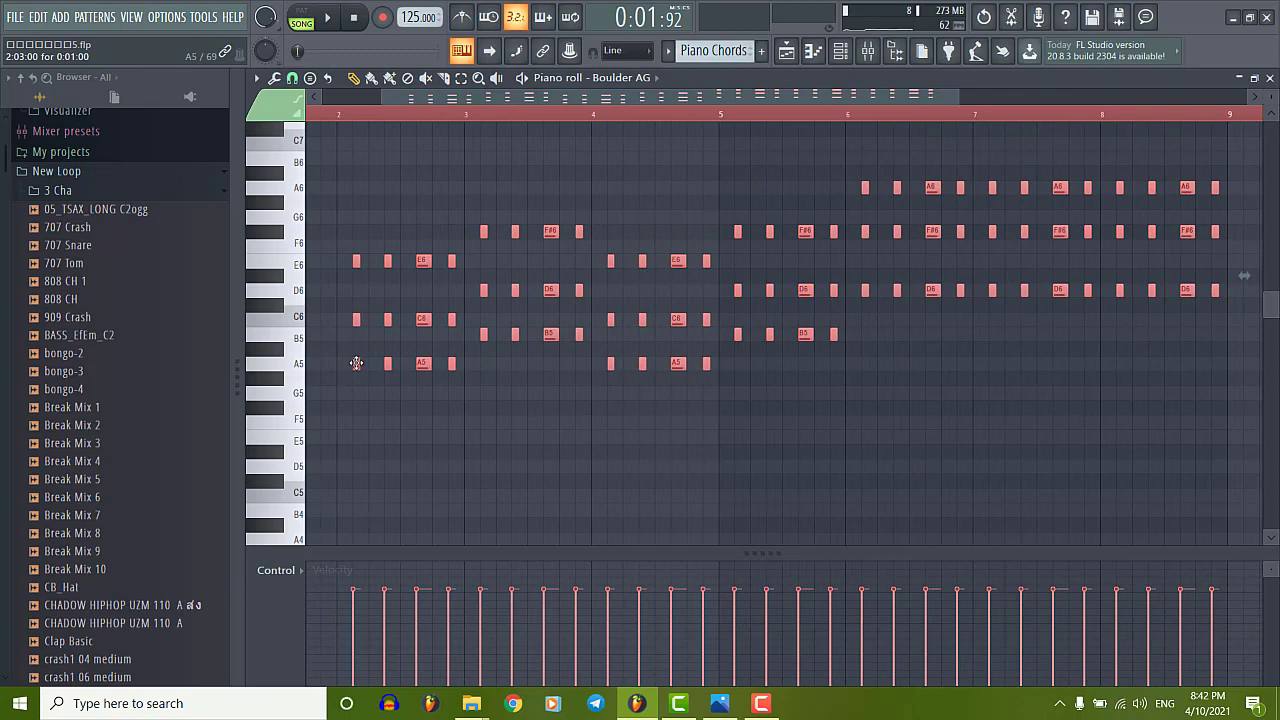
left_click_drag(356, 363, 793, 363)
scroll(956, 362, "up", 4)
scroll(767, 425, "down", 5)
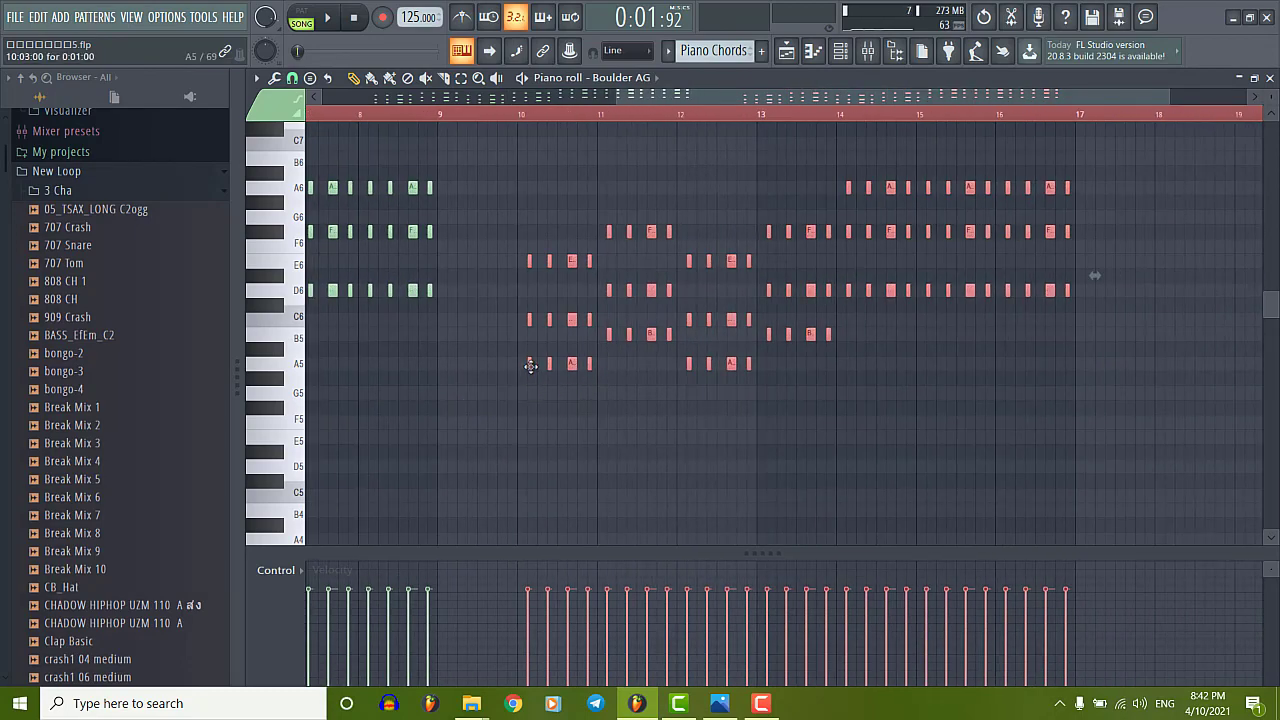
Place another copy of the chord sequence from bar 18 onward, aligning its first A5, C6 and E6 hit to the same off-beat position.
left_click_drag(530, 364, 1158, 348)
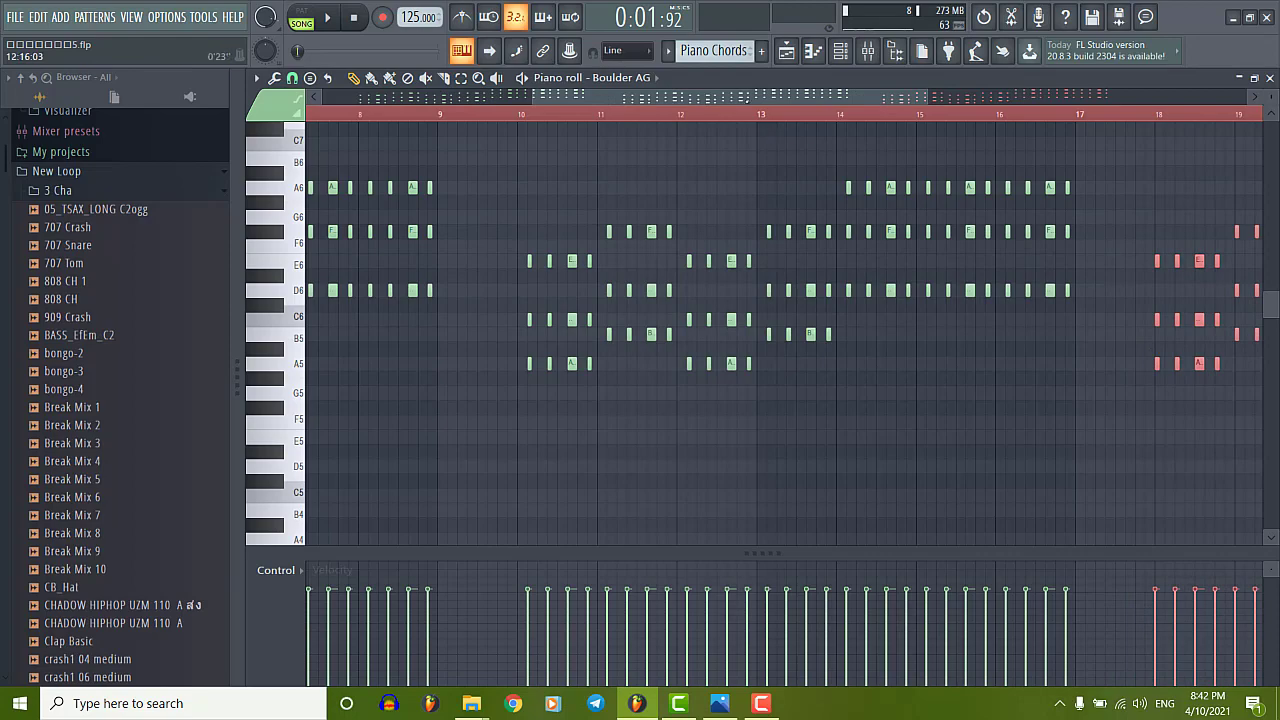
scroll(497, 362, "right", 8)
scroll(497, 362, "up", 4)
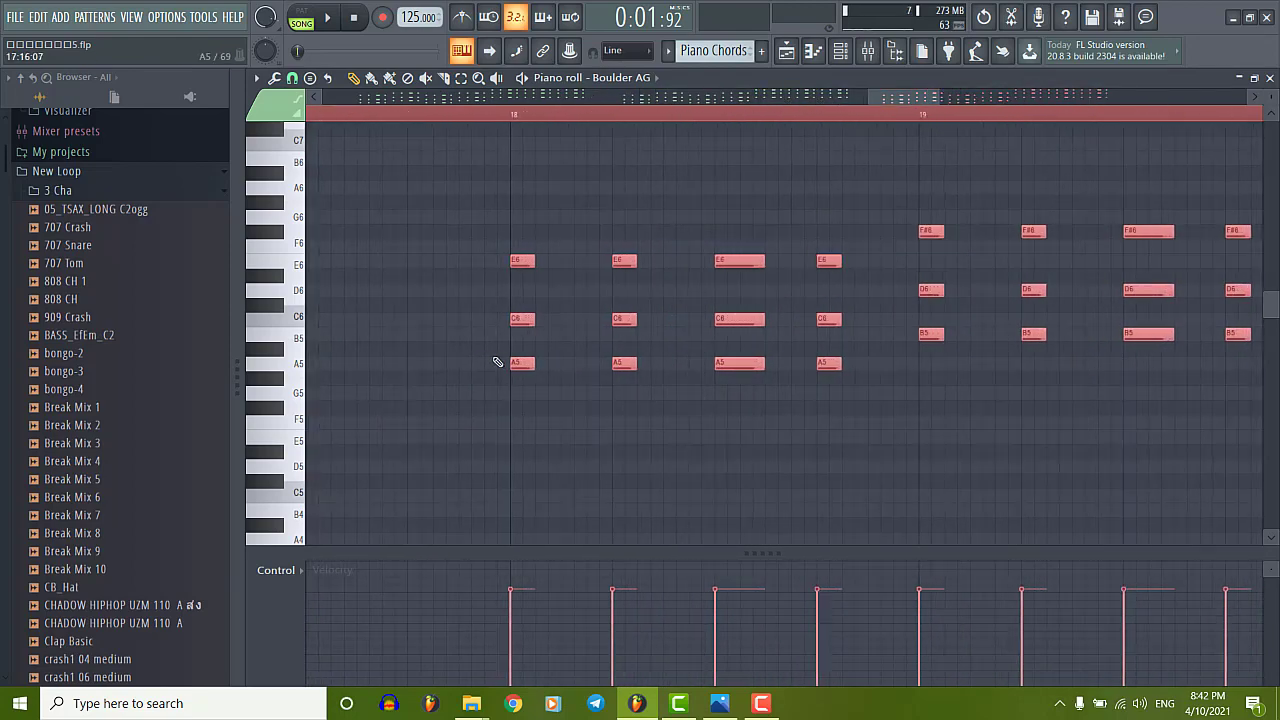
left_click_drag(527, 362, 602, 358)
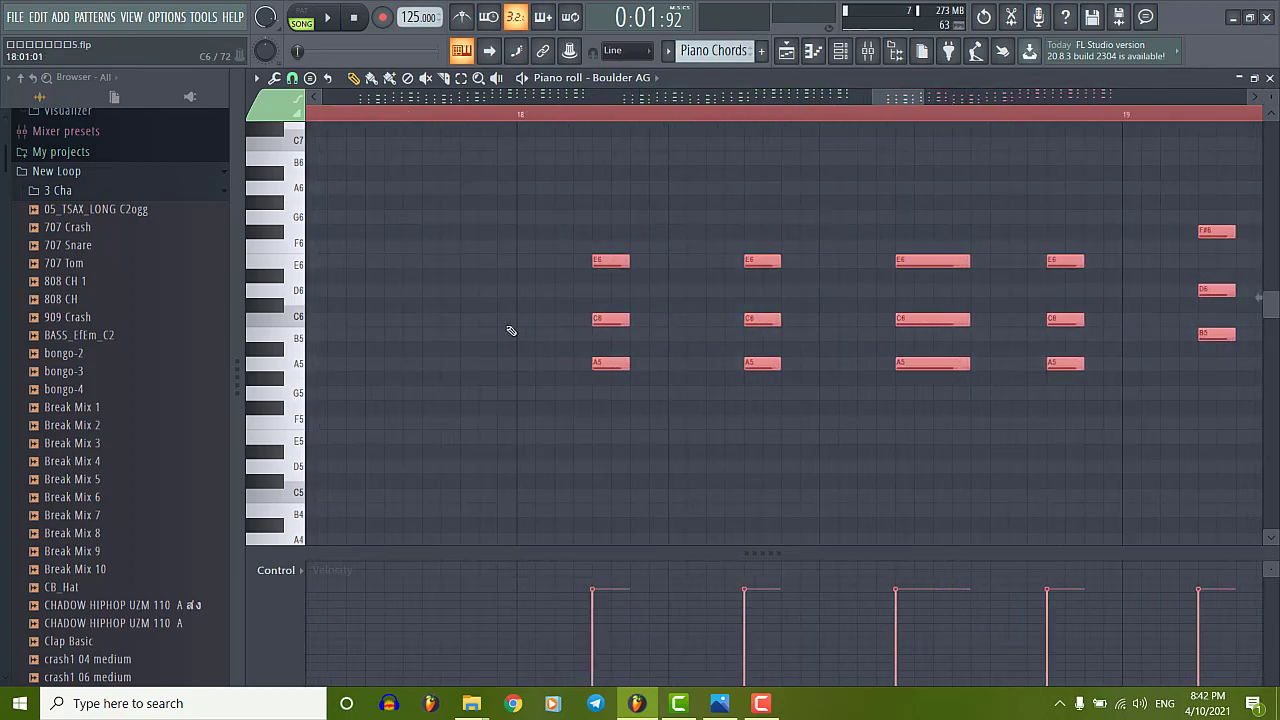
Copy the two chord sequences in bars 10 to 24 to bar 26 onward, keeping their pitches.
scroll(505, 334, "down", 4)
scroll(493, 337, "right", 2)
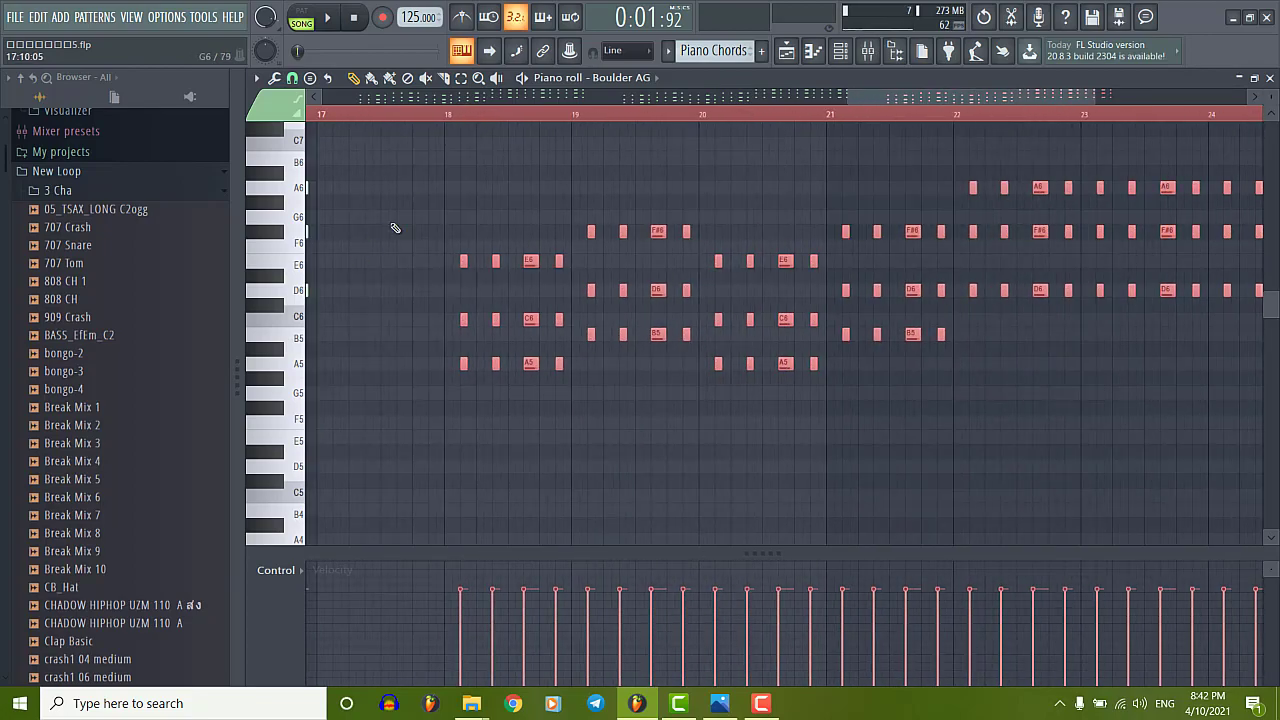
scroll(457, 320, "down", 5)
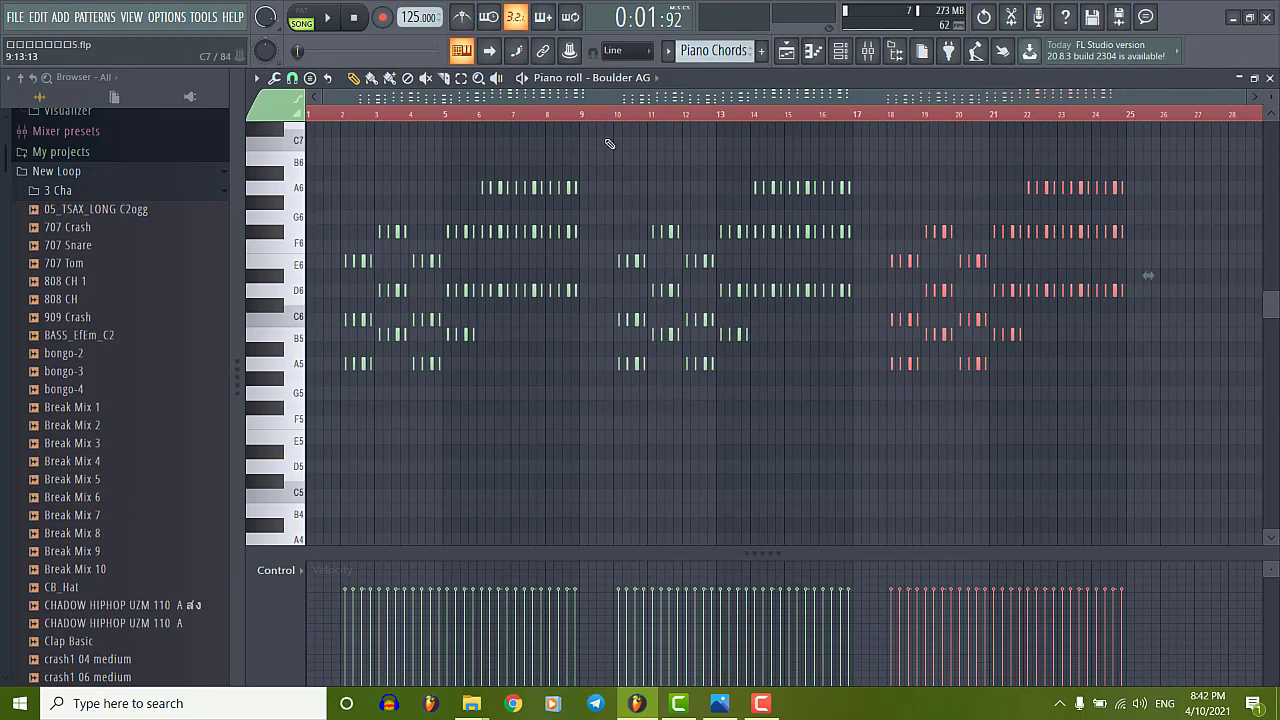
left_click_drag(604, 124, 1165, 465)
scroll(659, 368, "up", 3)
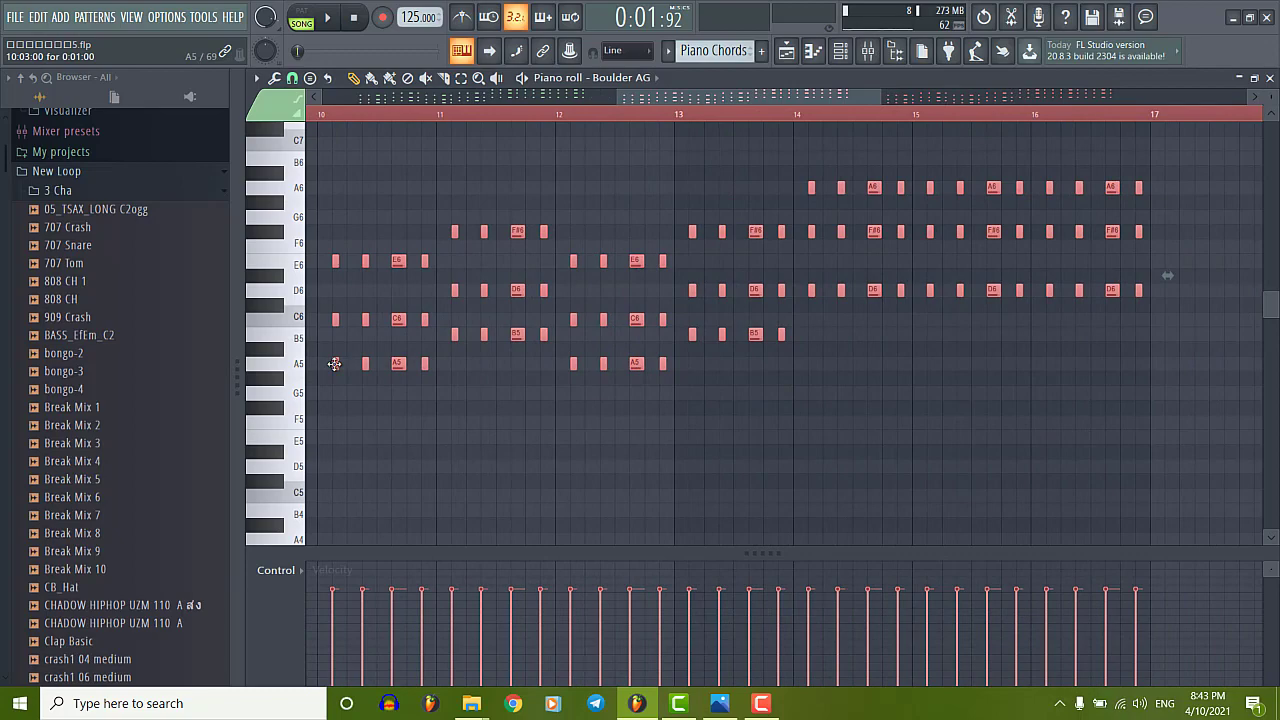
key("ctrl+d")
scroll(780, 390, "right", 5)
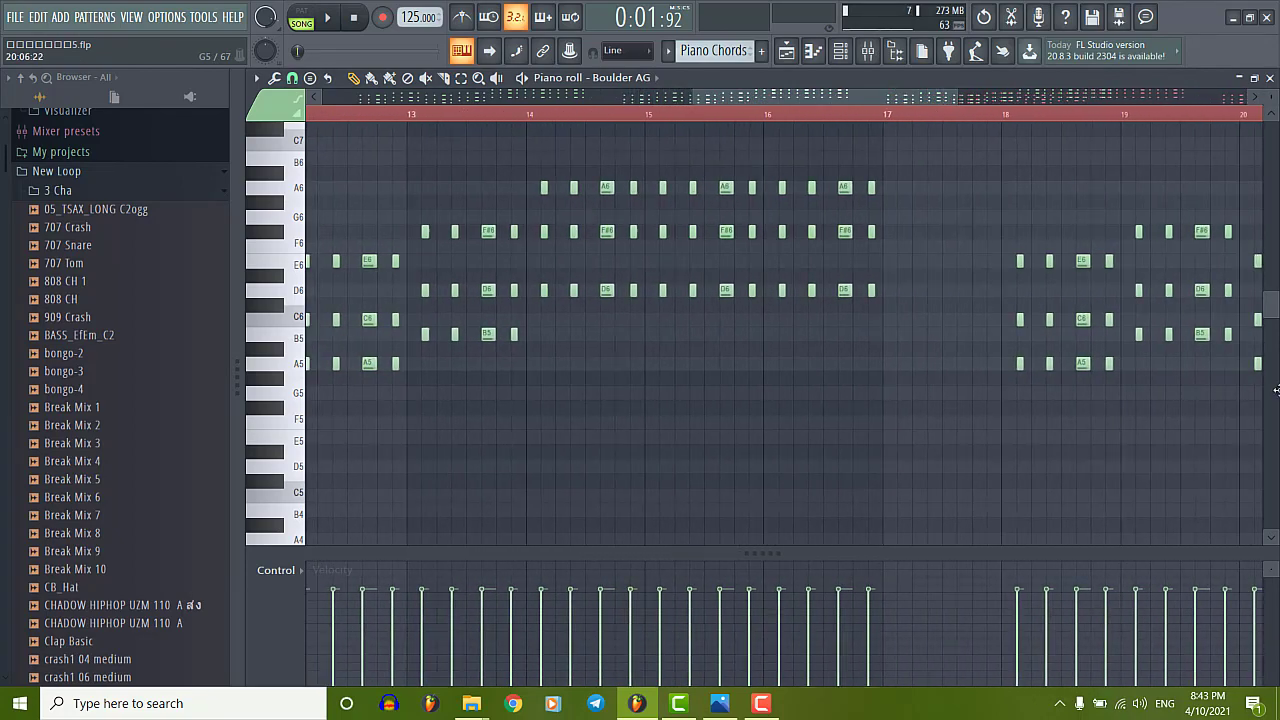
scroll(1276, 390, "right", 6)
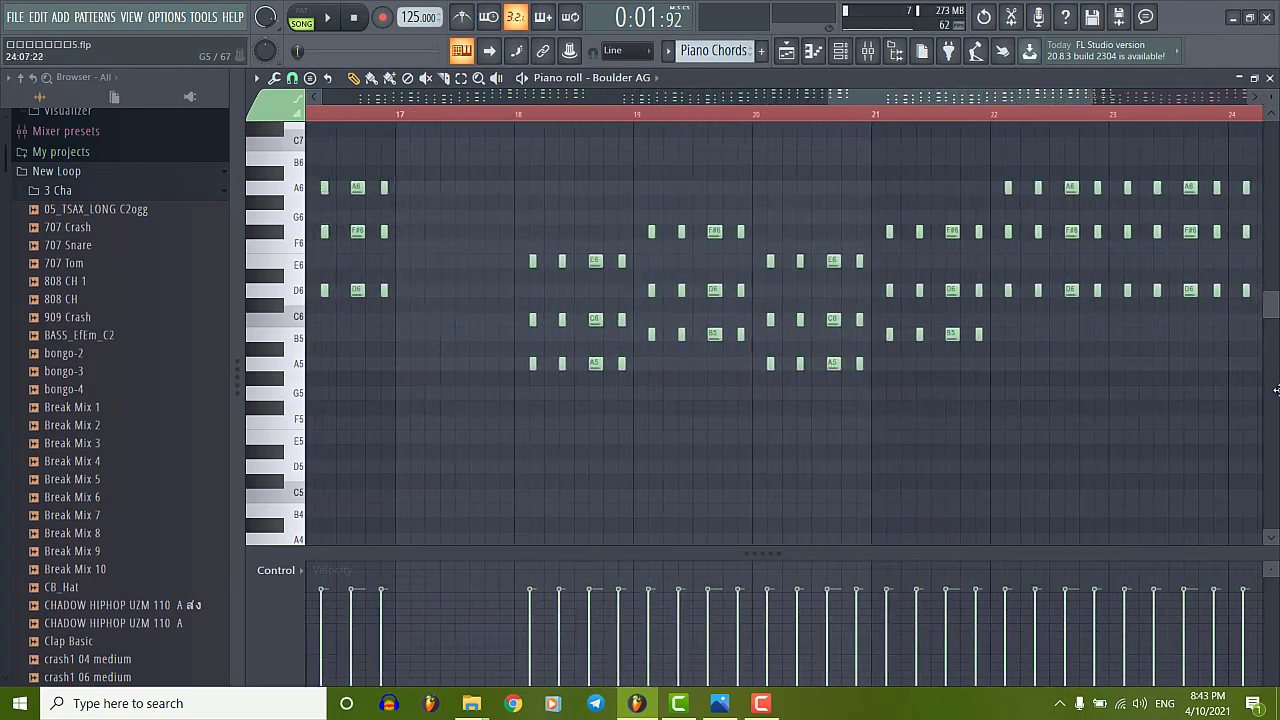
scroll(1276, 390, "right", 6)
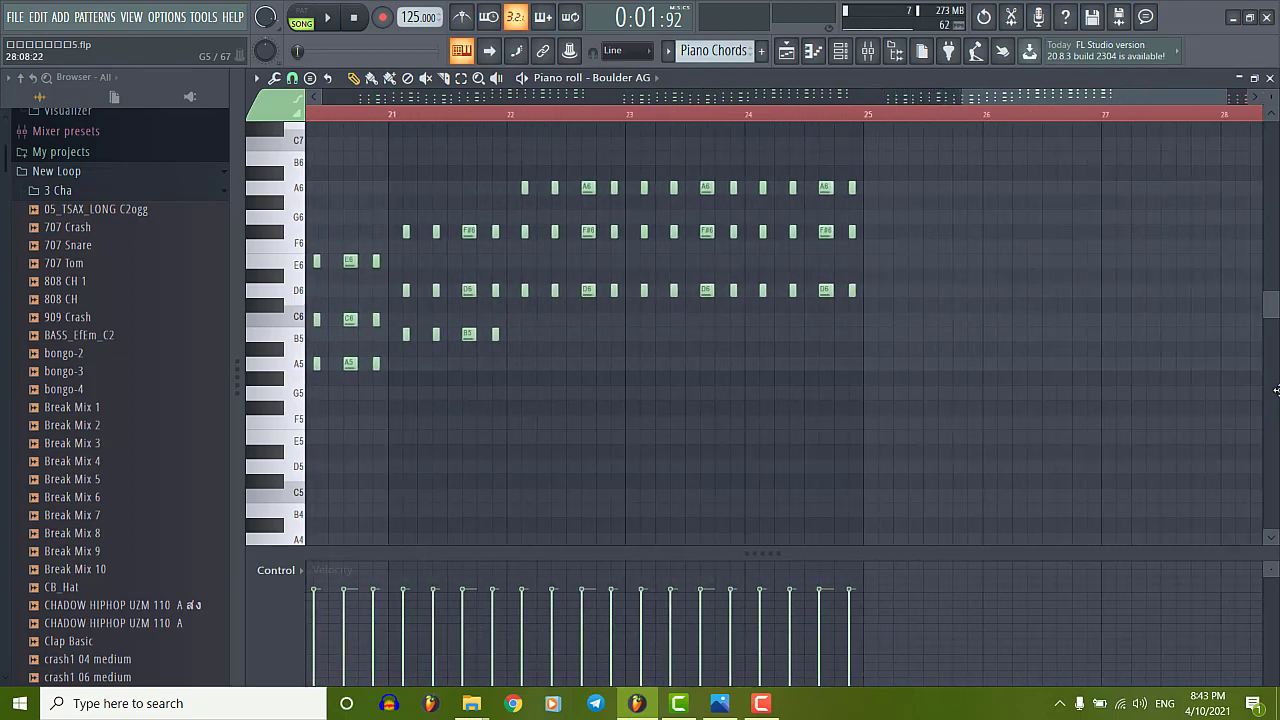
left_click_drag(1276, 390, 705, 366)
Align the first A5, C6 and E6 hit of the copied block in bar 26 to the same off-beat position.
scroll(743, 423, "up", 5)
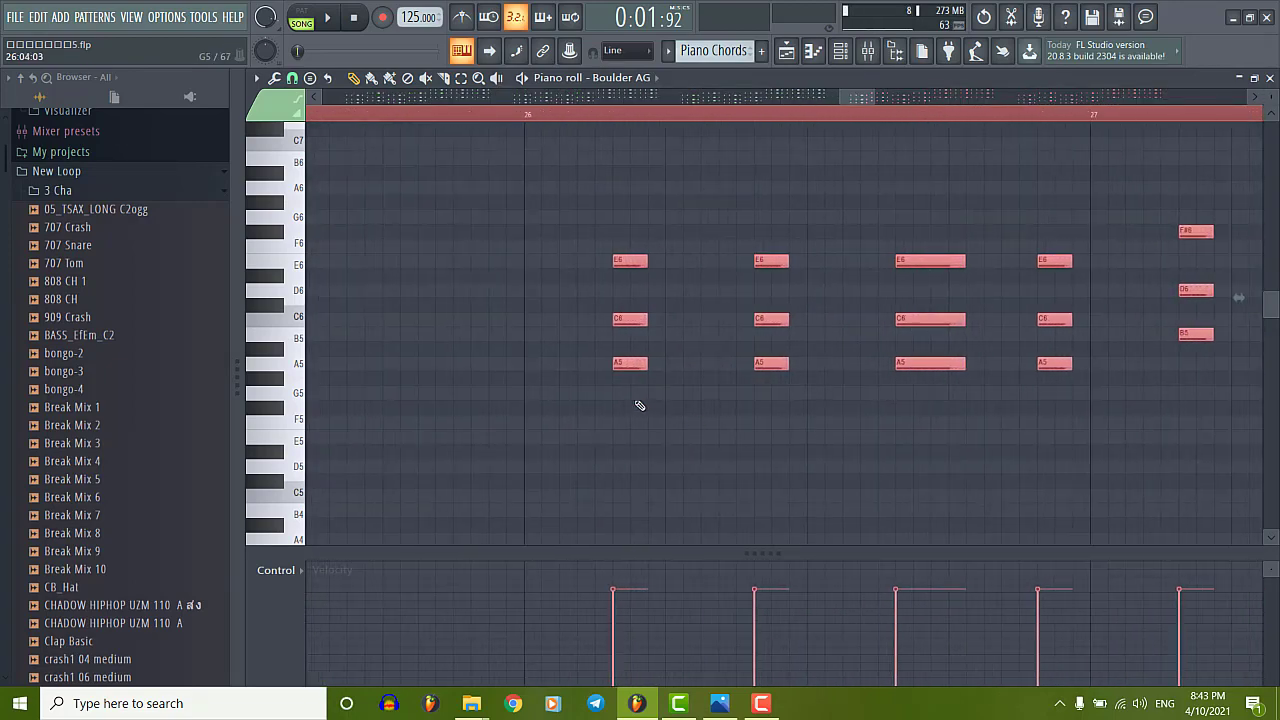
scroll(628, 370, "up", 3)
left_click_drag(617, 362, 586, 363)
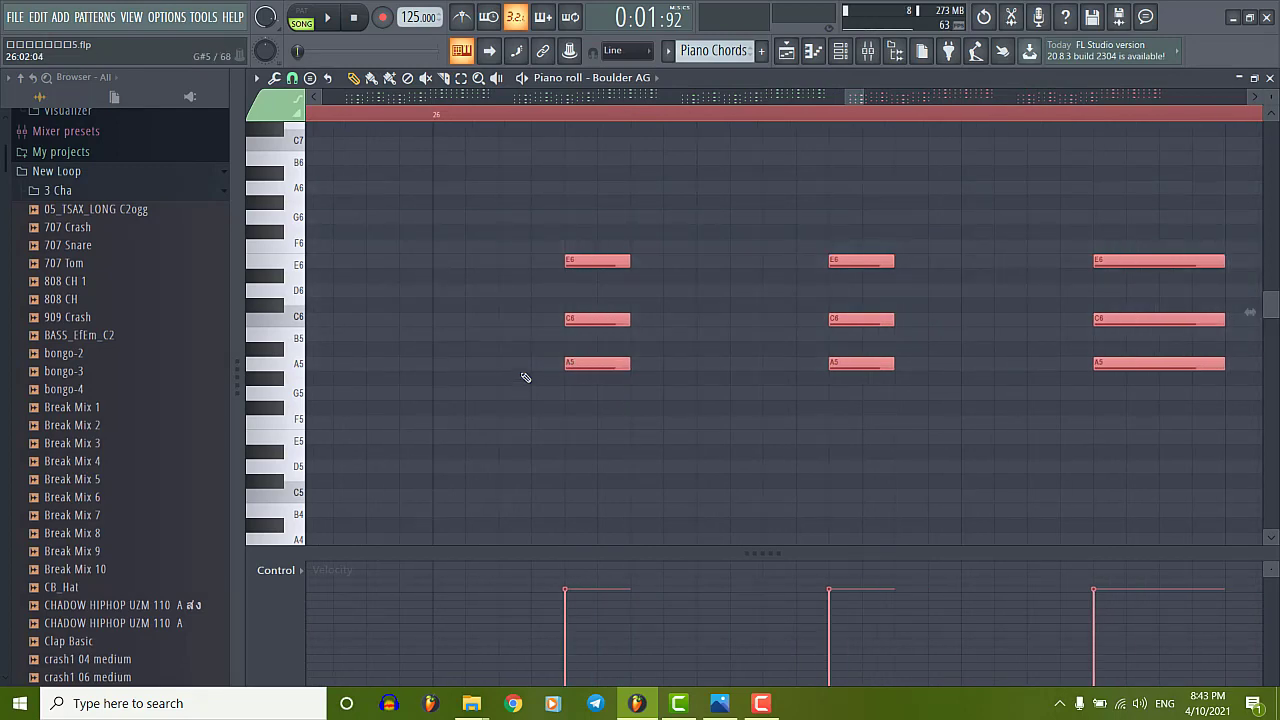
scroll(563, 420, "down", 5)
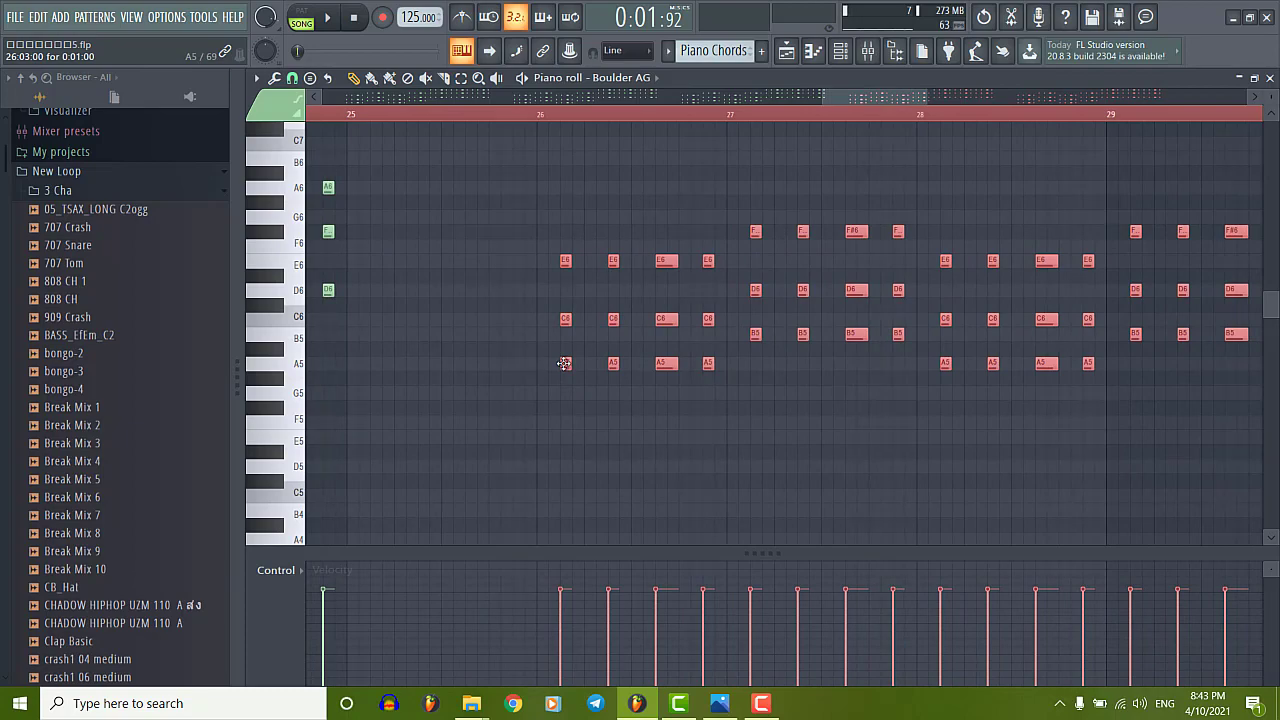
Copy the four chord sequences in bars 10 to 40 to bar 42 onward, keeping the same pitches and off-beat start.
scroll(548, 432, "down", 6)
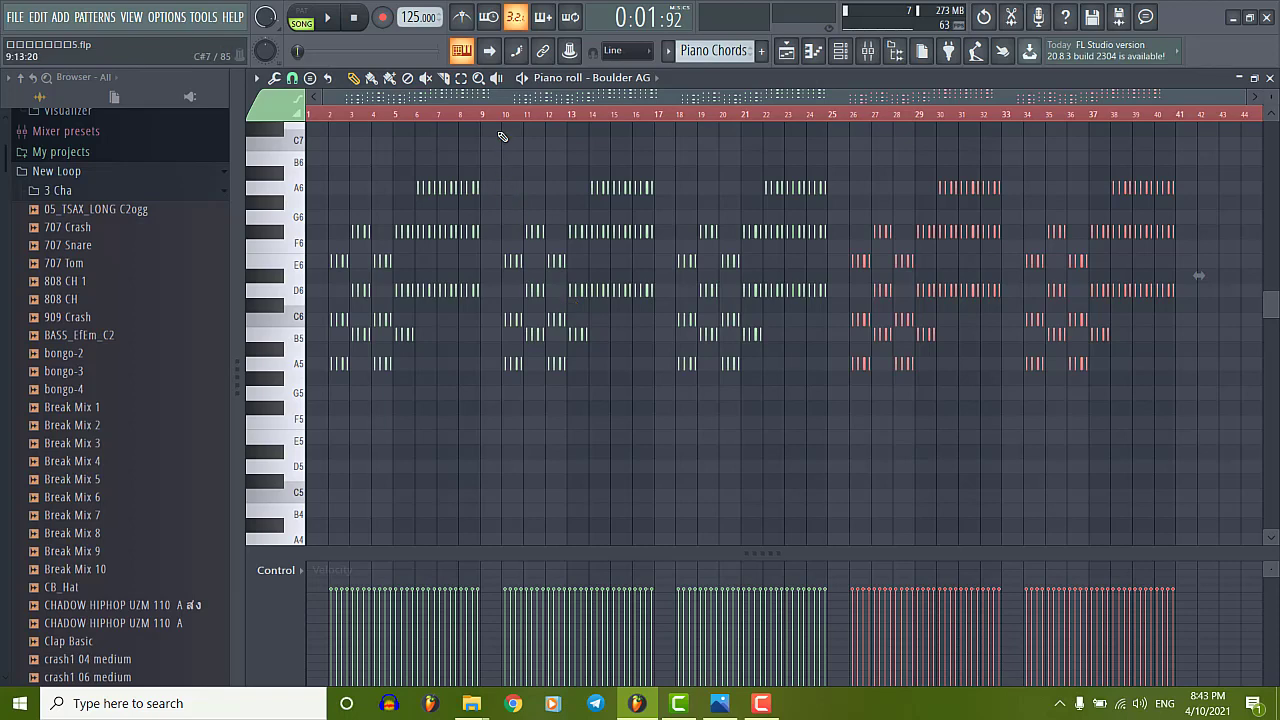
left_click_drag(502, 136, 1250, 460)
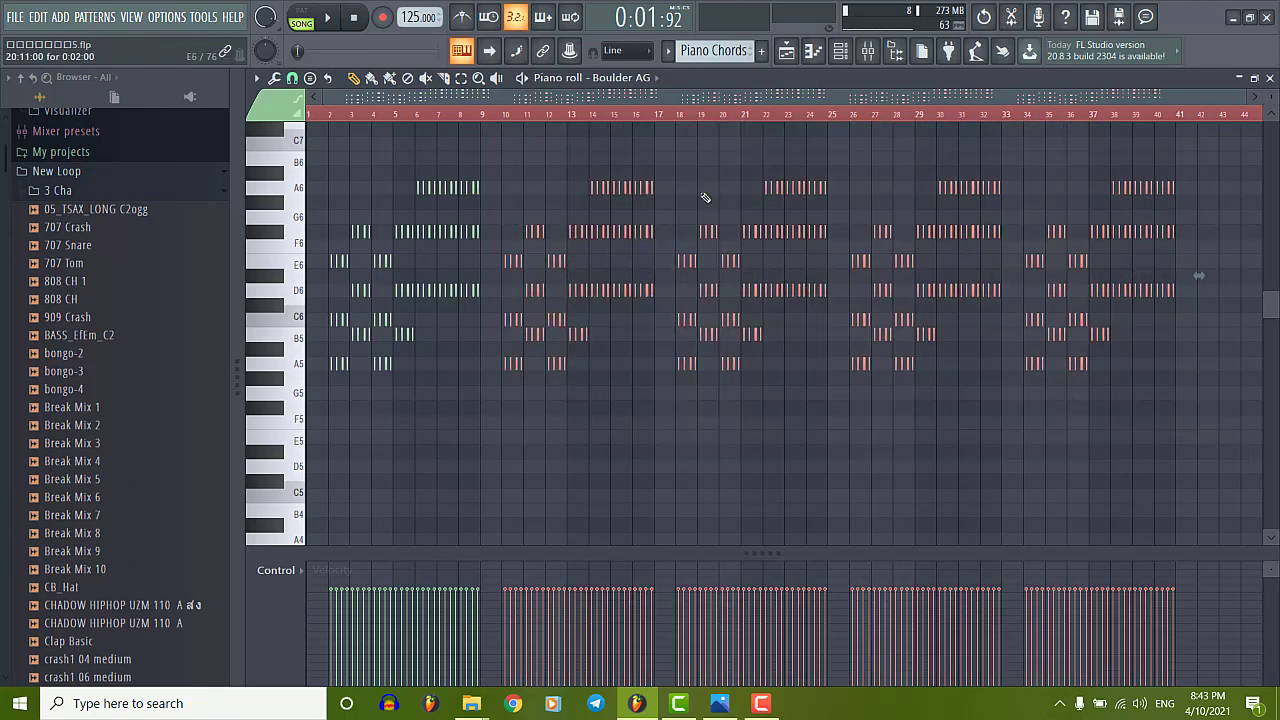
scroll(1198, 275, "right", 2)
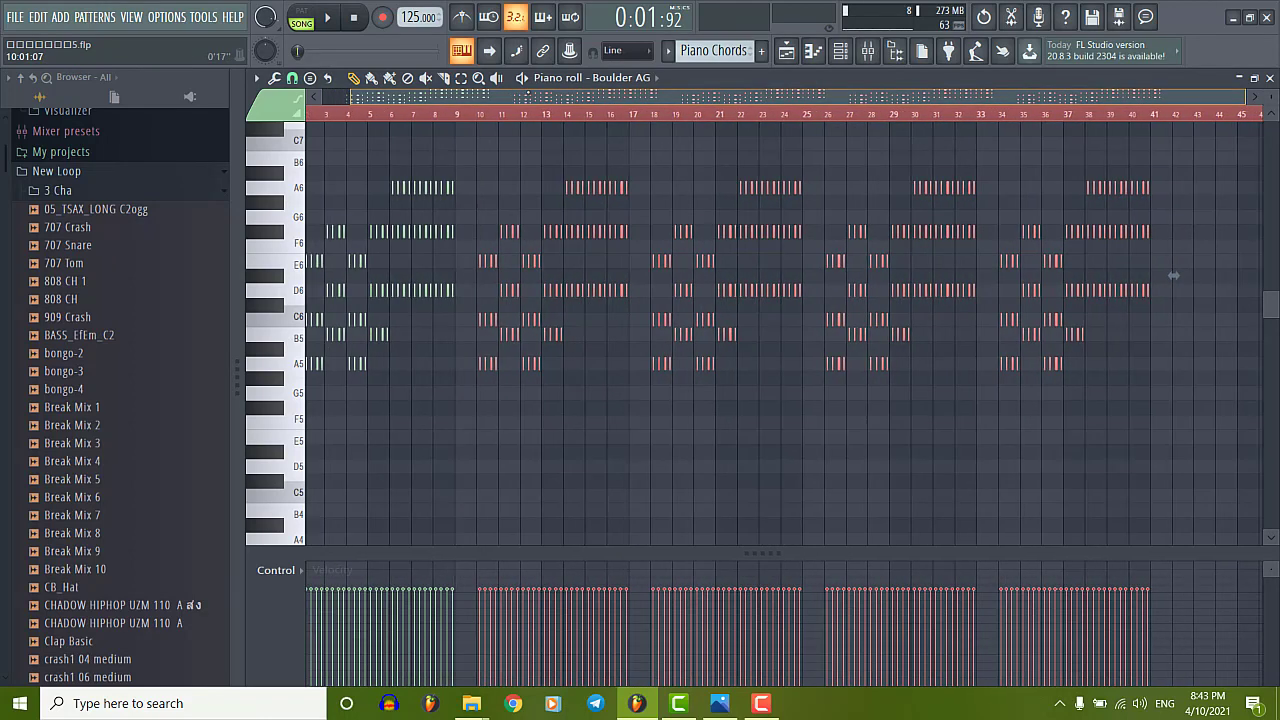
scroll(484, 394, "up", 8)
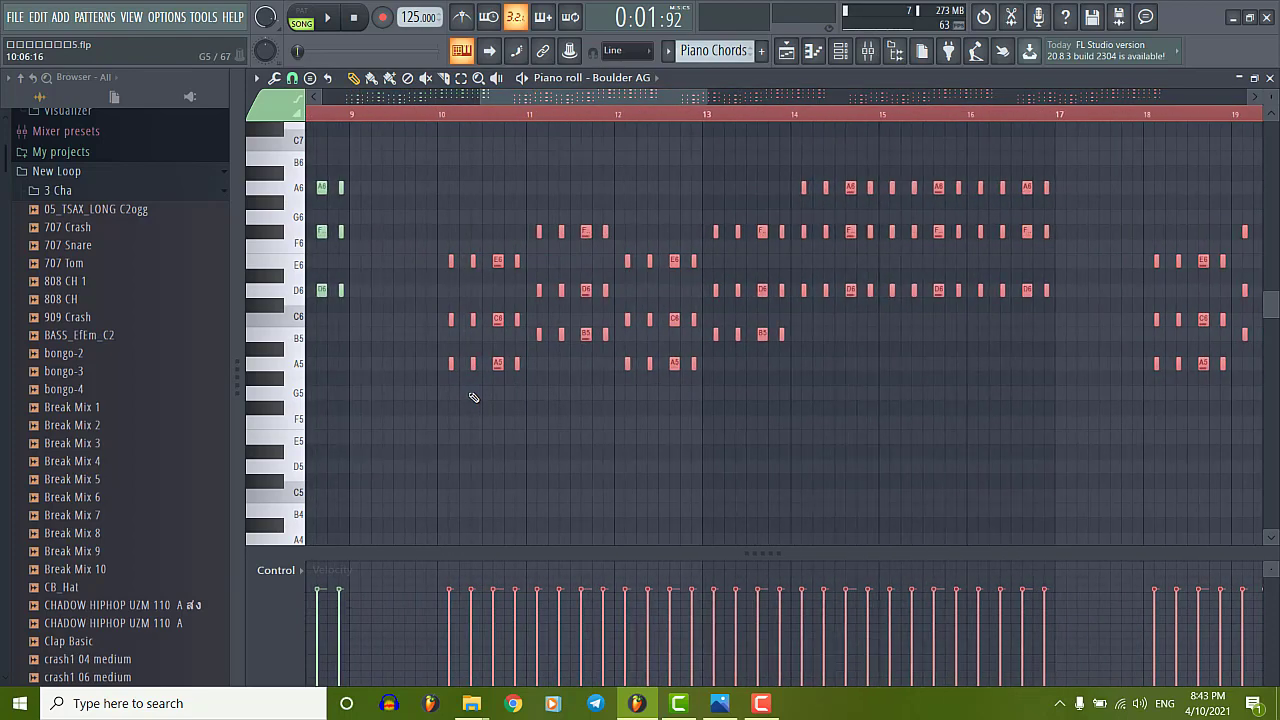
scroll(470, 395, "up", 1)
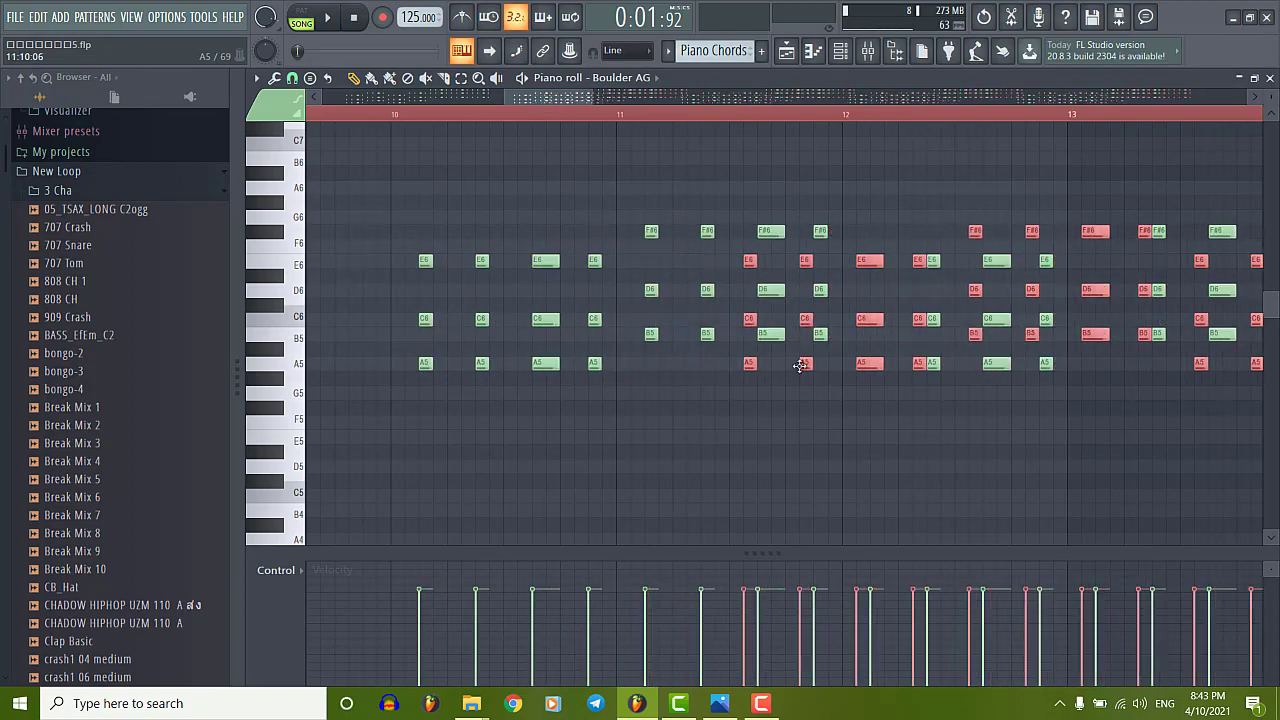
left_click_drag(800, 365, 1275, 371)
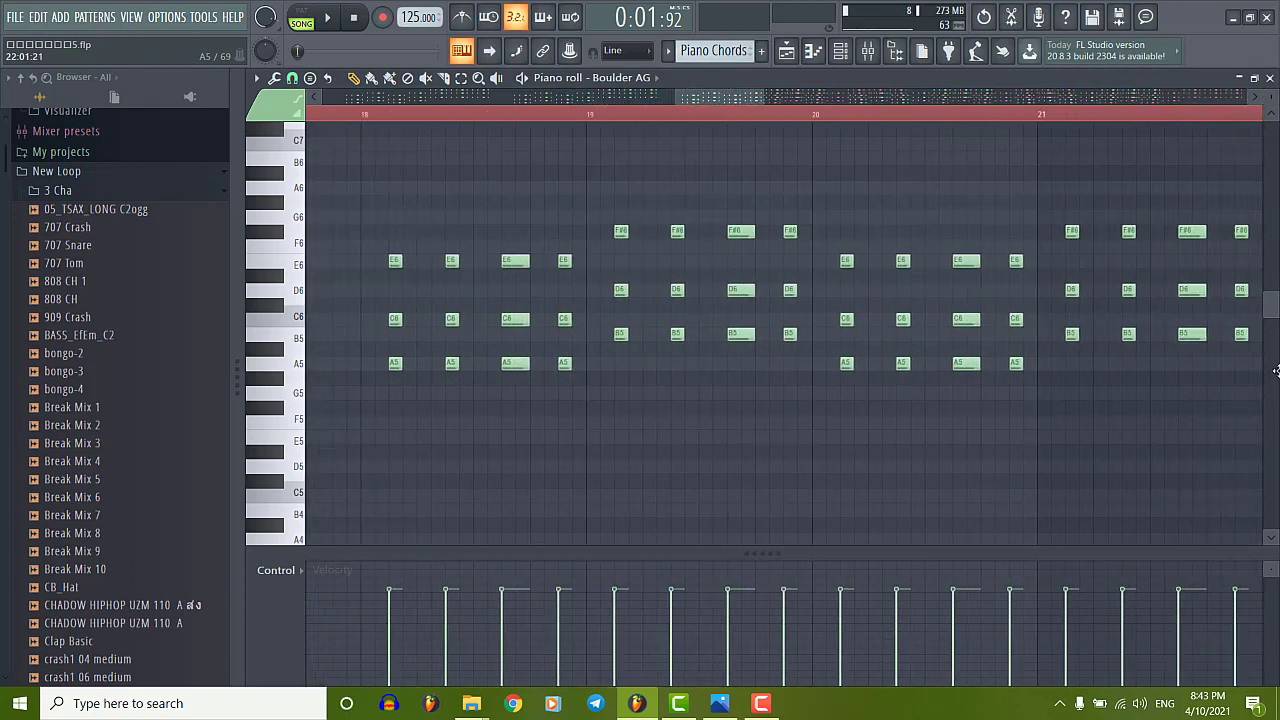
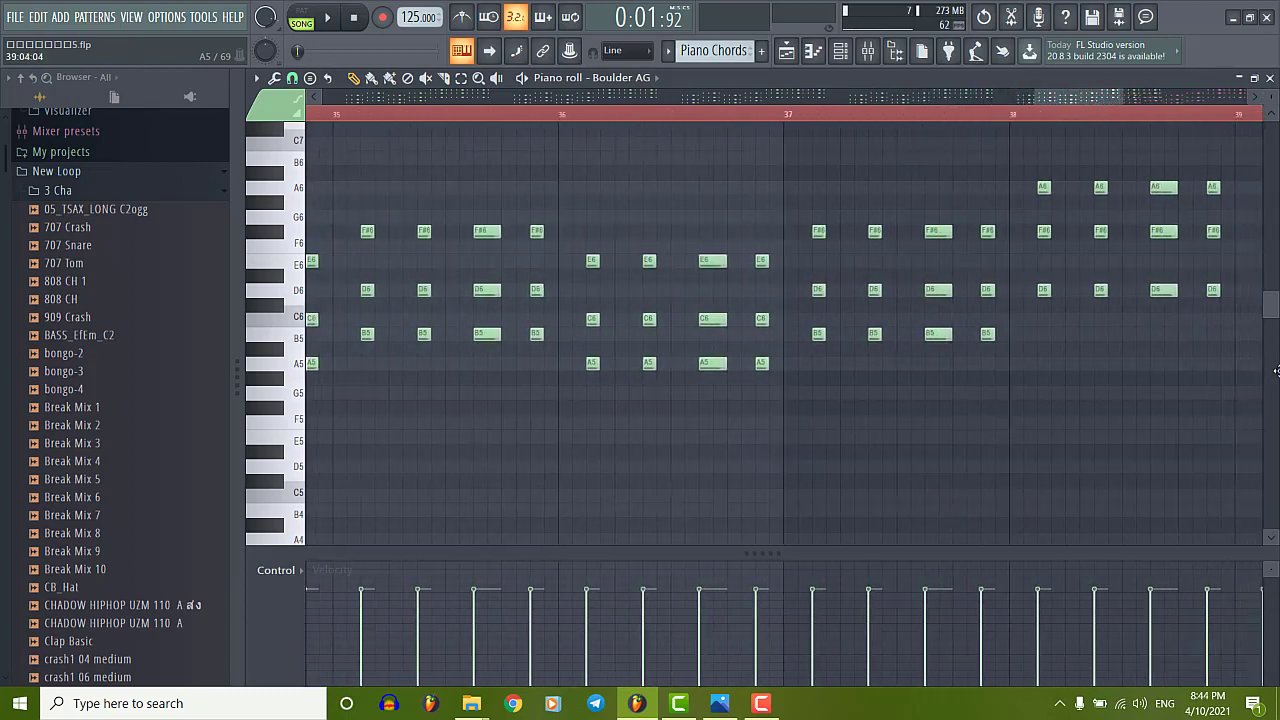
scroll(1276, 371, "right", 2)
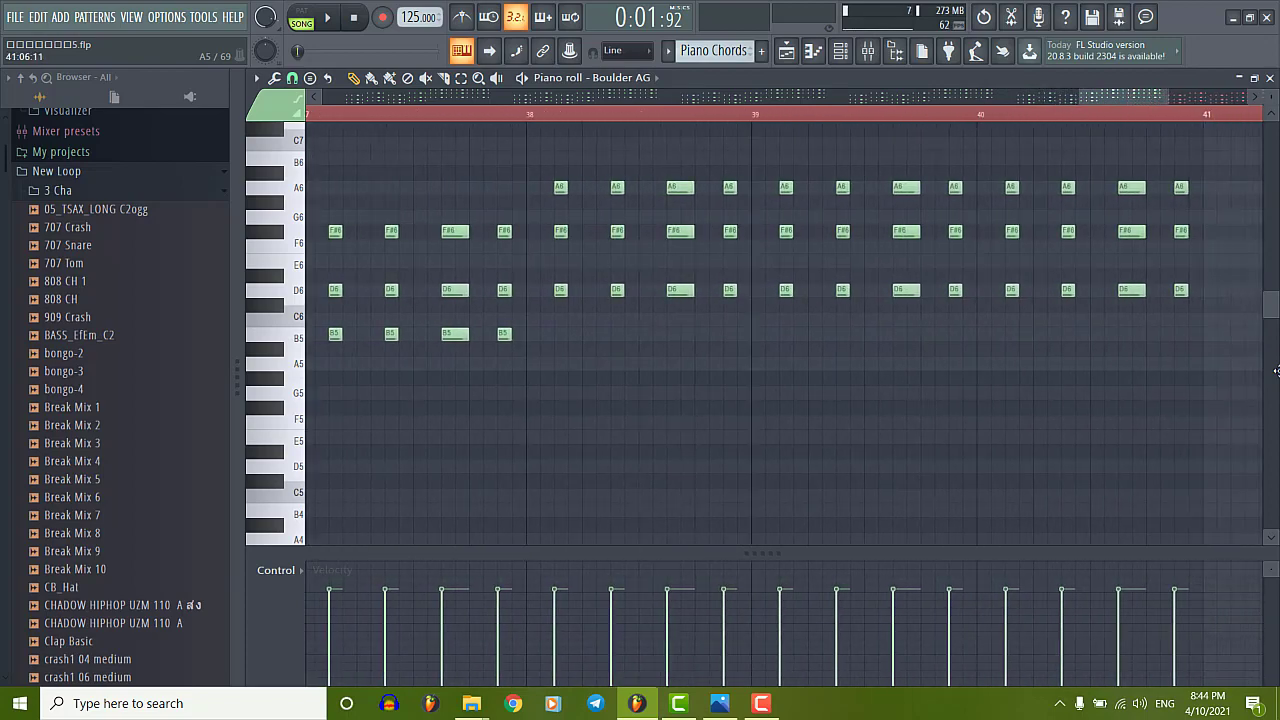
scroll(1276, 371, "right", 7)
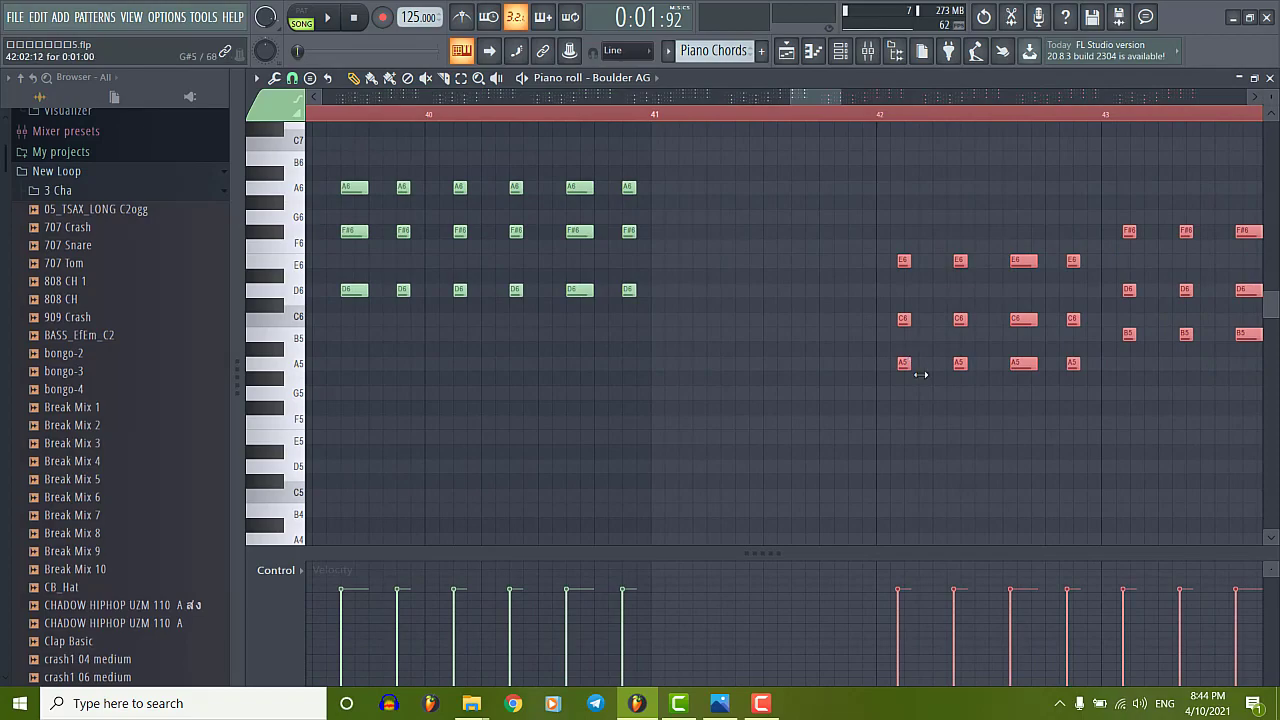
scroll(920, 374, "up", 4, "ctrl")
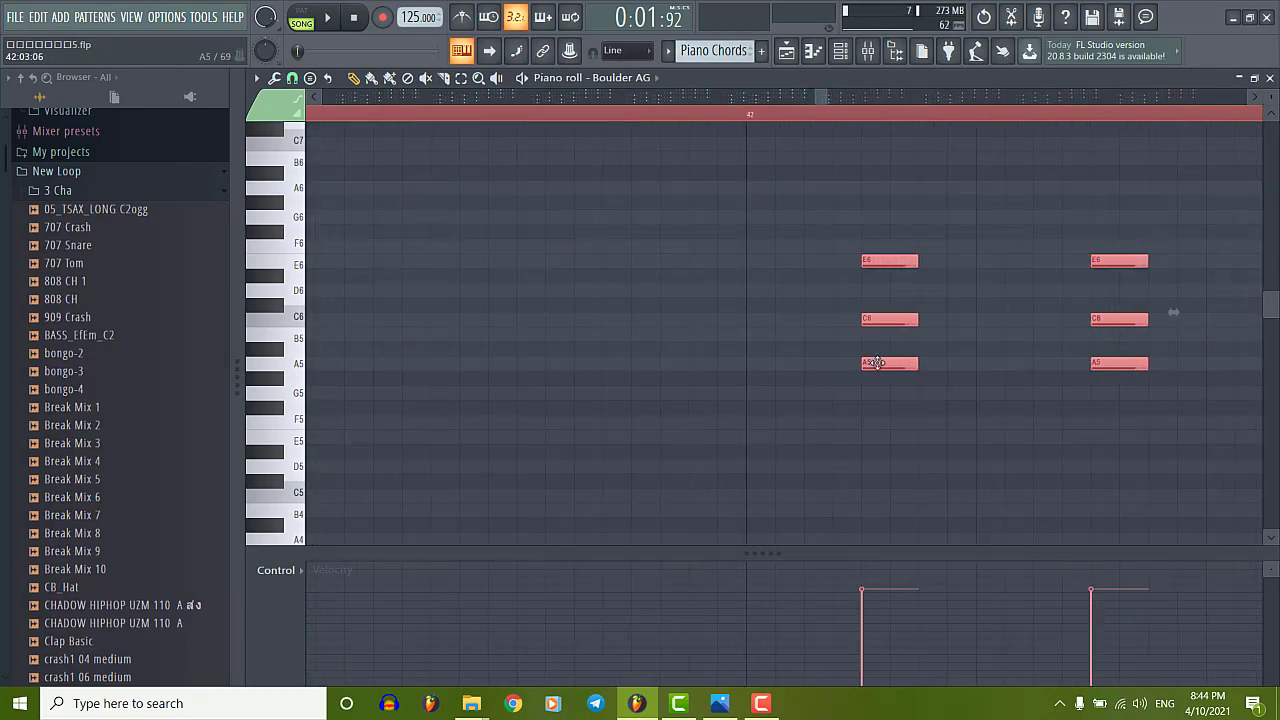
scroll(571, 383, "down", 8, "ctrl")
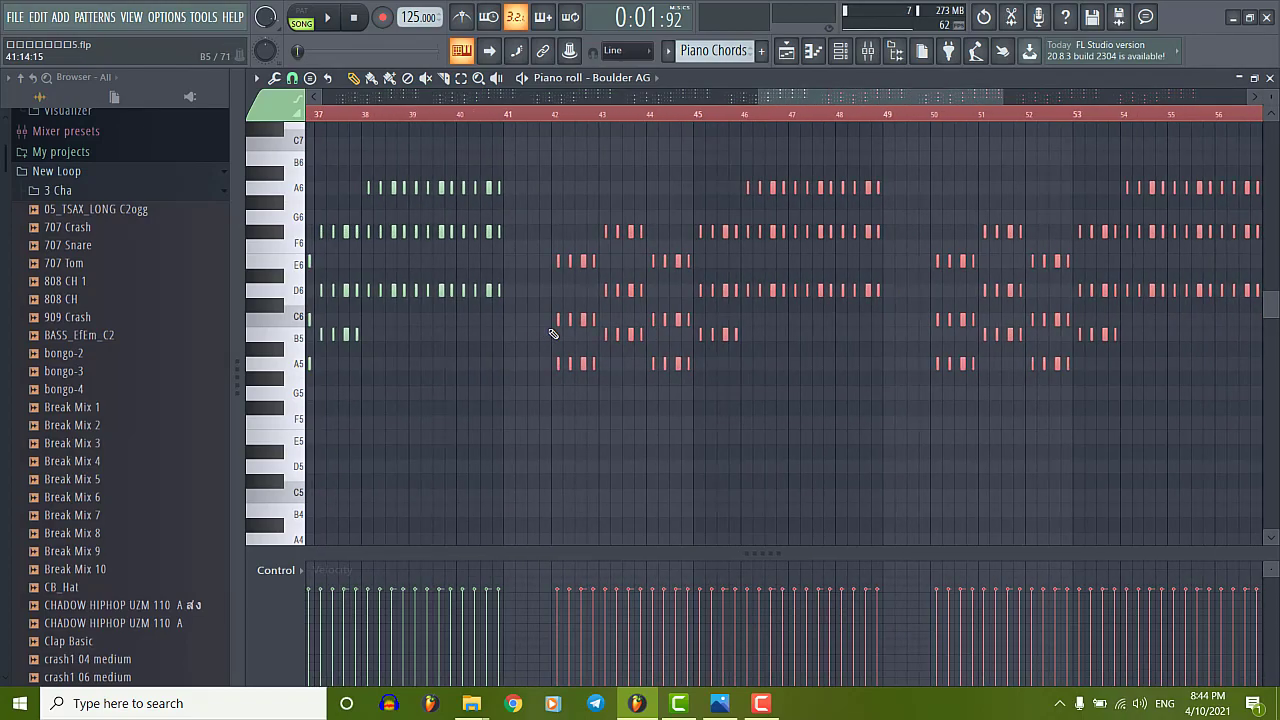
scroll(553, 333, "down", 4, "ctrl")
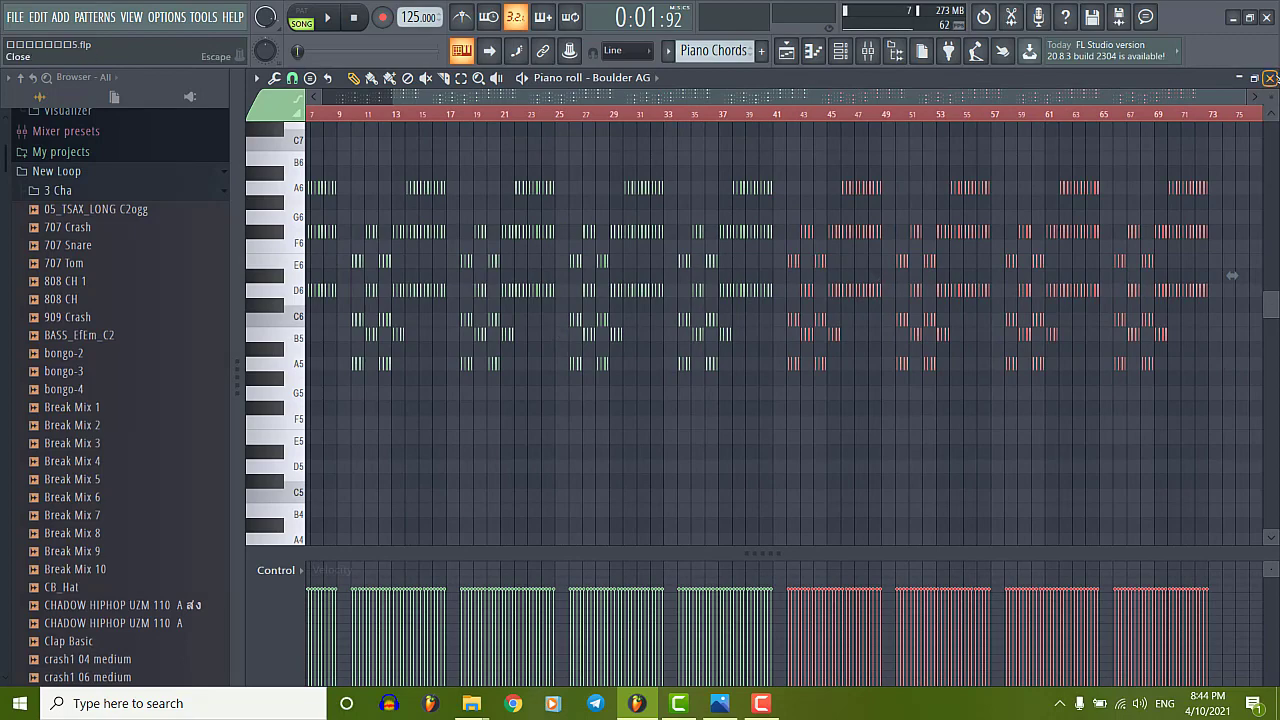
Return to the playlist and examine how the Piano Chords notes line up with the melody tracks and how far they reach.
left_click(1270, 78)
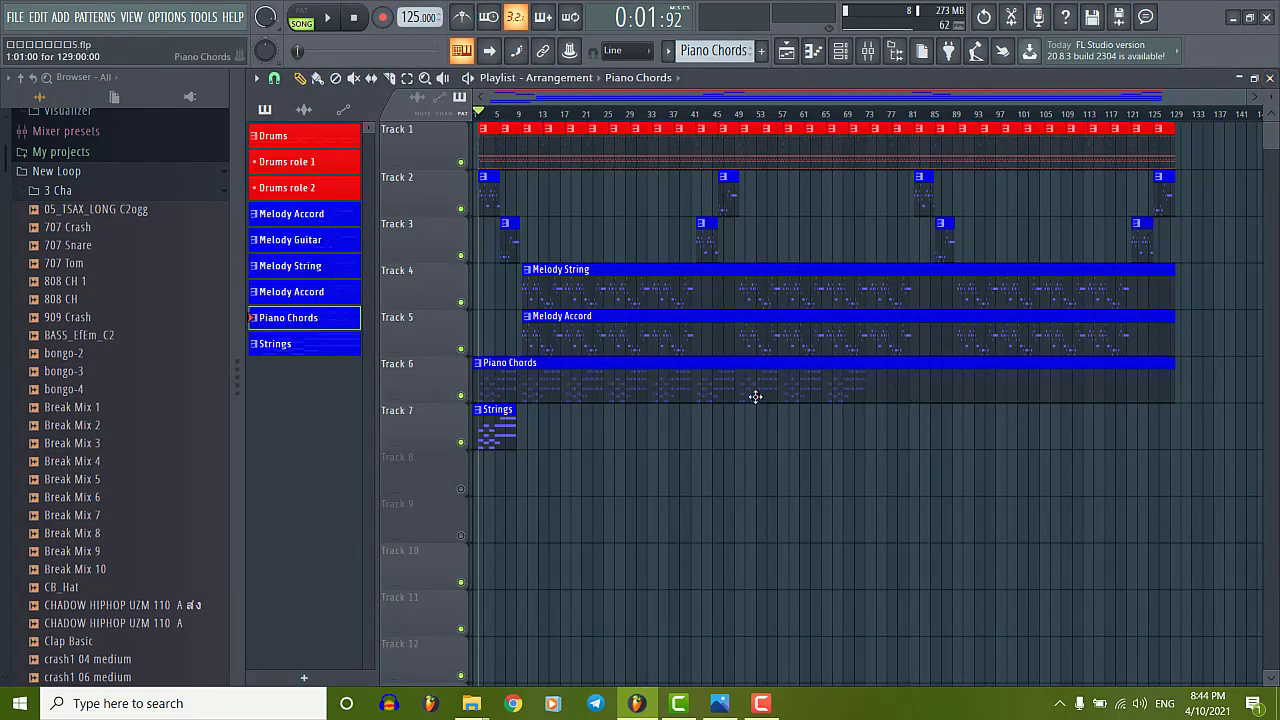
scroll(749, 397, "up", 8)
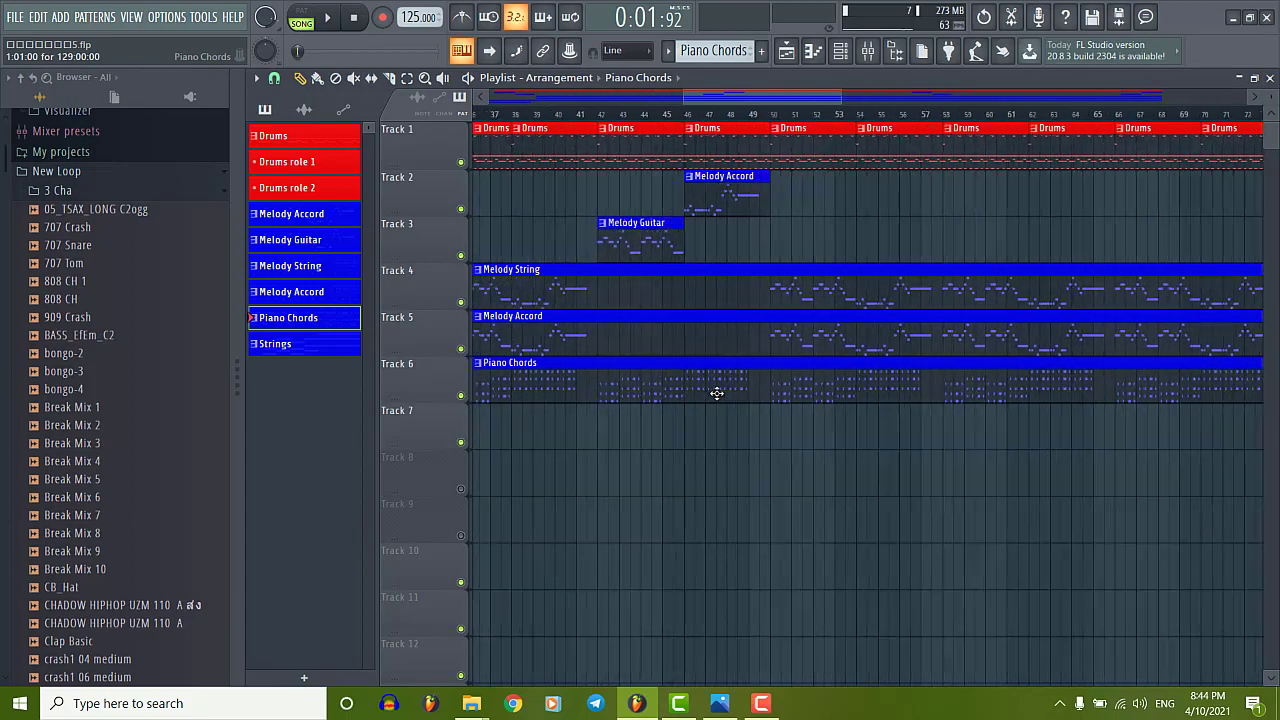
scroll(634, 377, "up", 2)
scroll(646, 394, "down", 10)
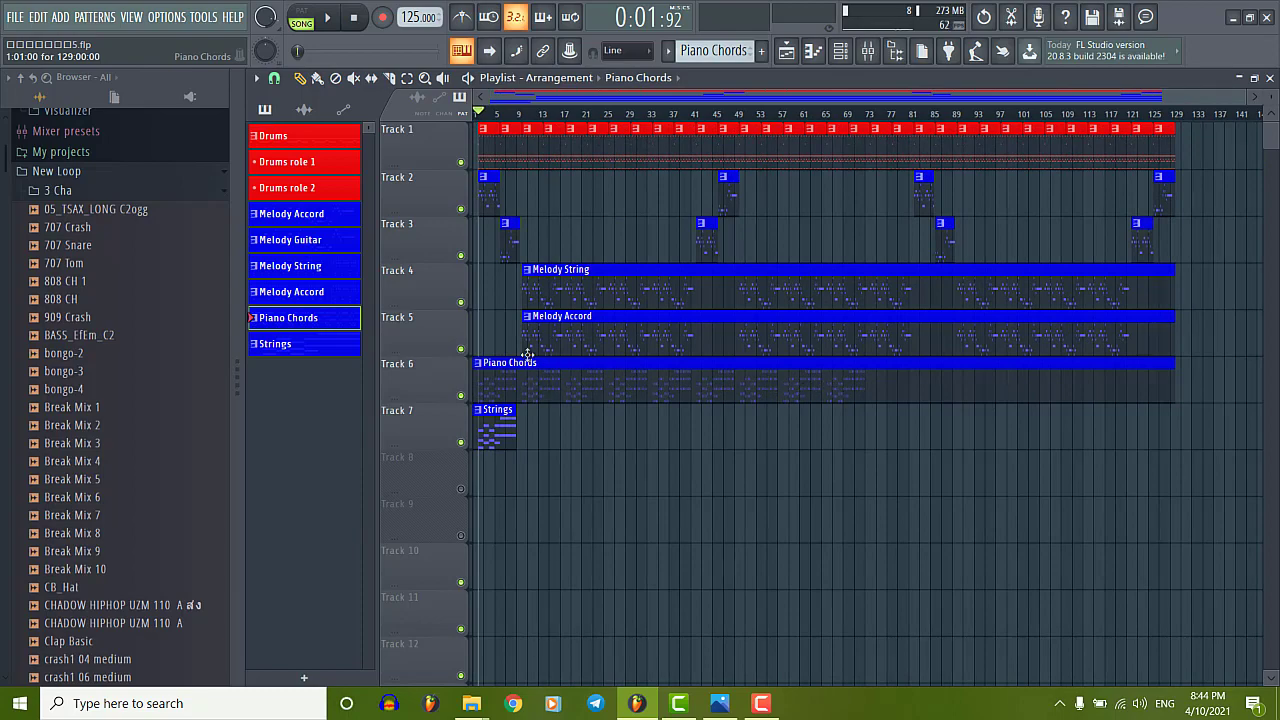
scroll(532, 377, "up", 8)
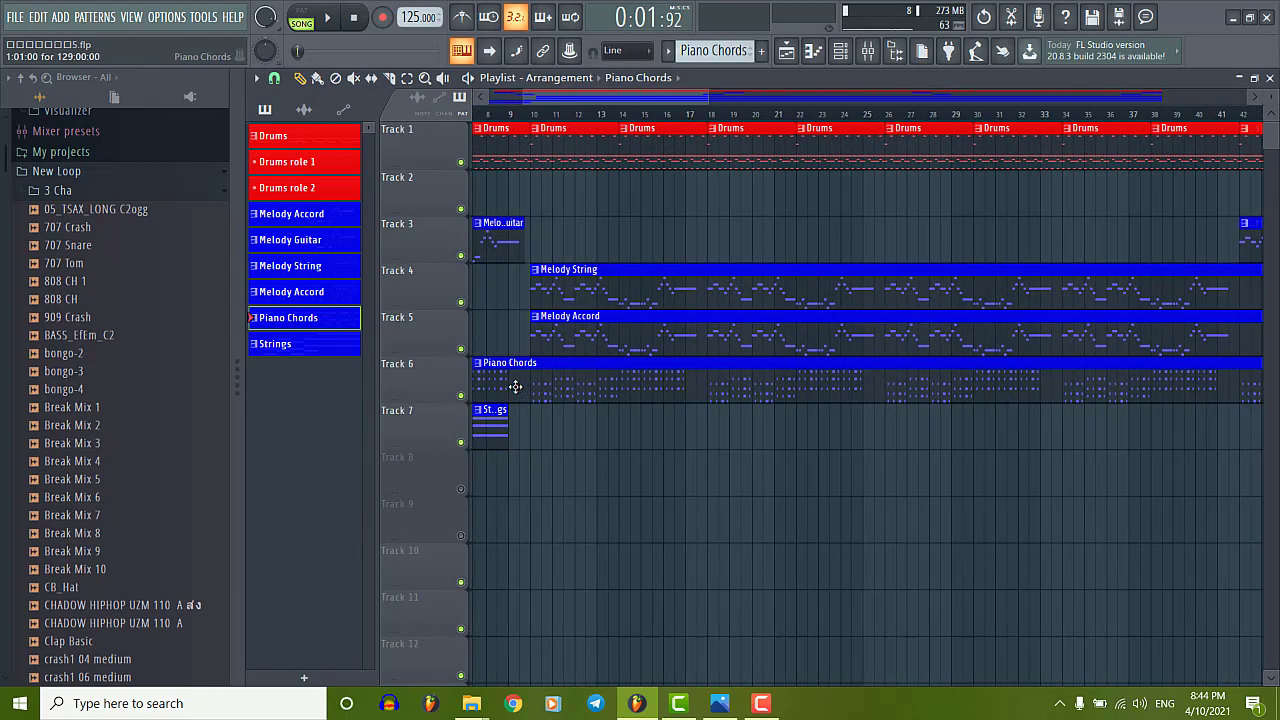
scroll(519, 384, "down", 5)
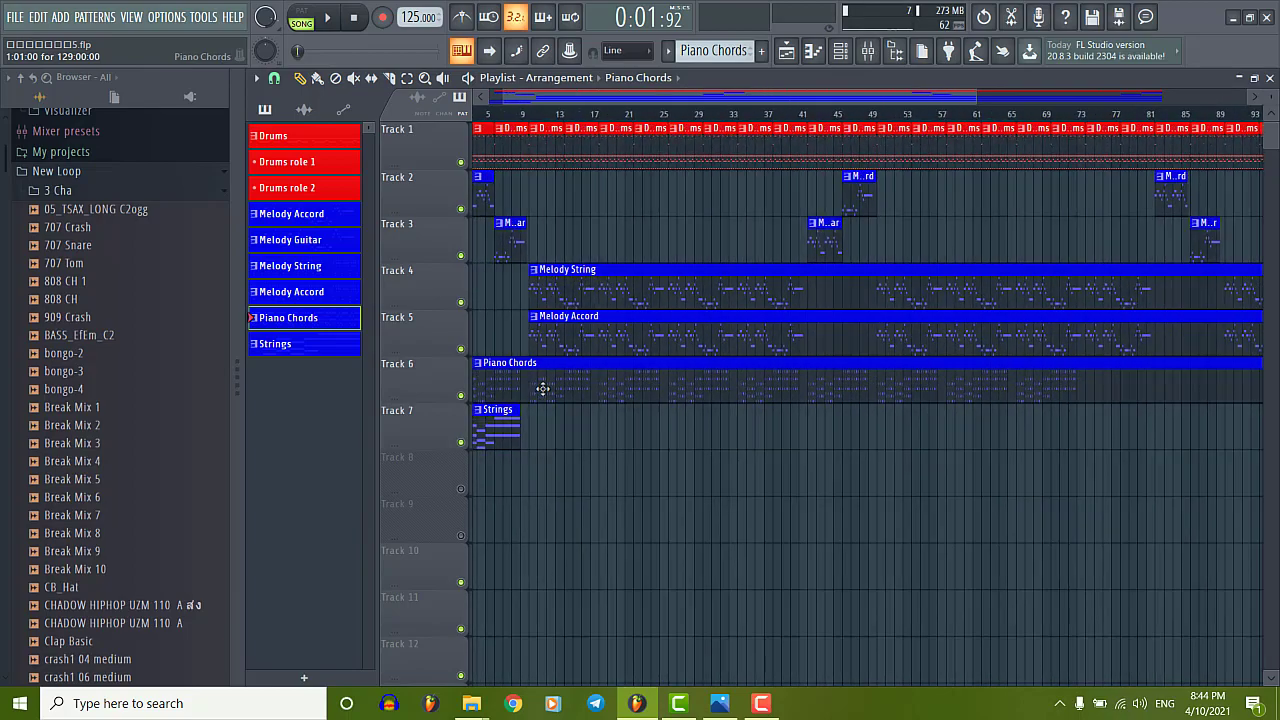
Copy all chord sequences in bars 10 to 72 to bar 74 onward with the same off-beat start, and return to the end of the playlist arrangement.
double_click(543, 381)
scroll(454, 365, "up", 4)
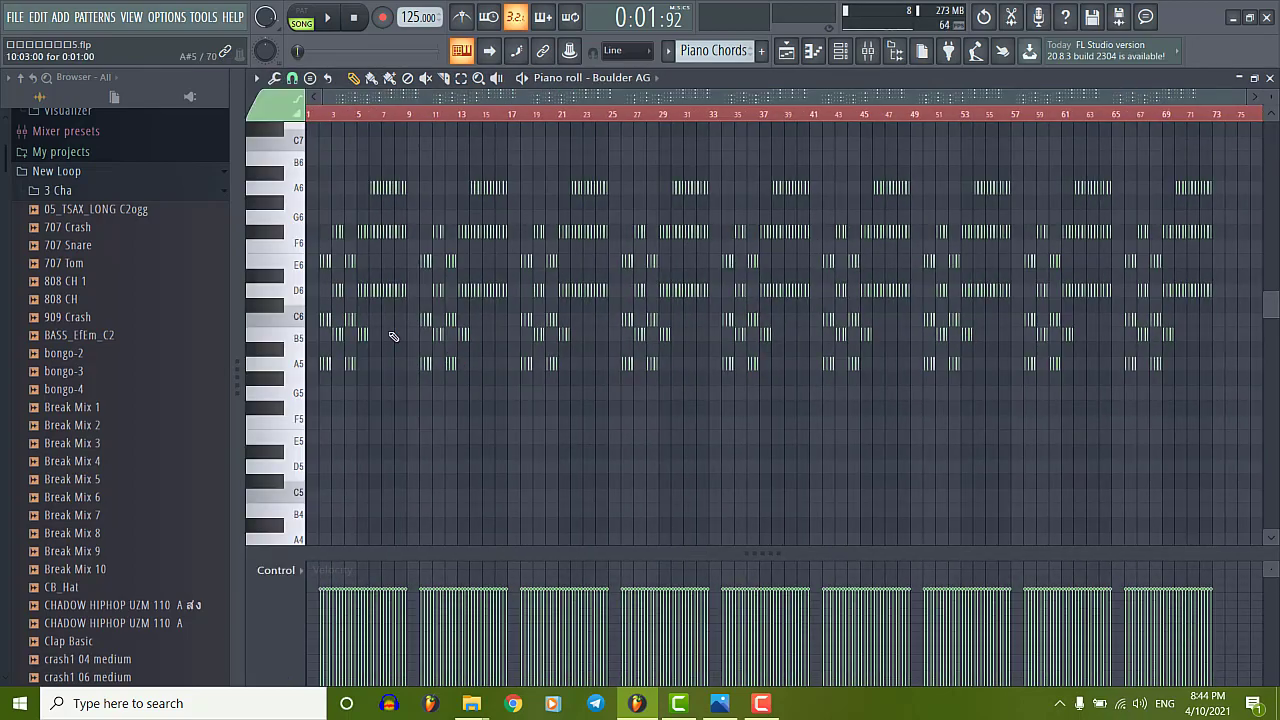
scroll(432, 244, "down", 5)
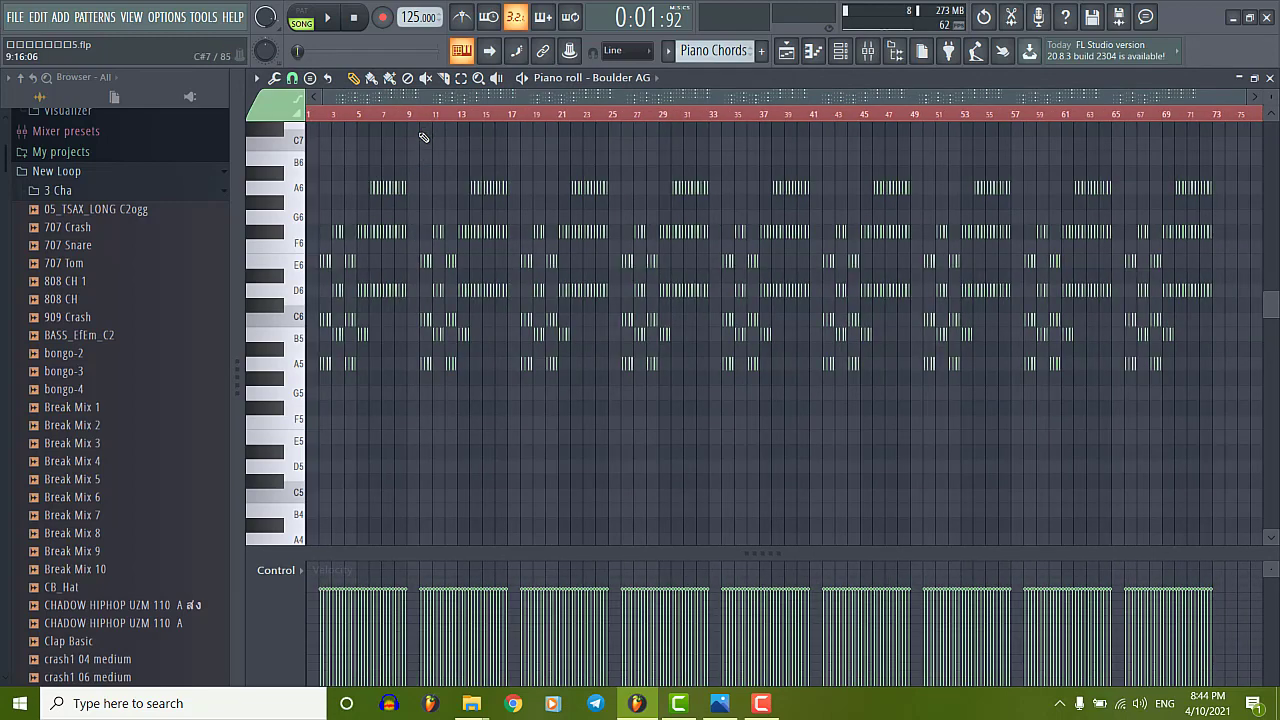
left_click_drag(424, 137, 1174, 434)
scroll(367, 316, "left", 3)
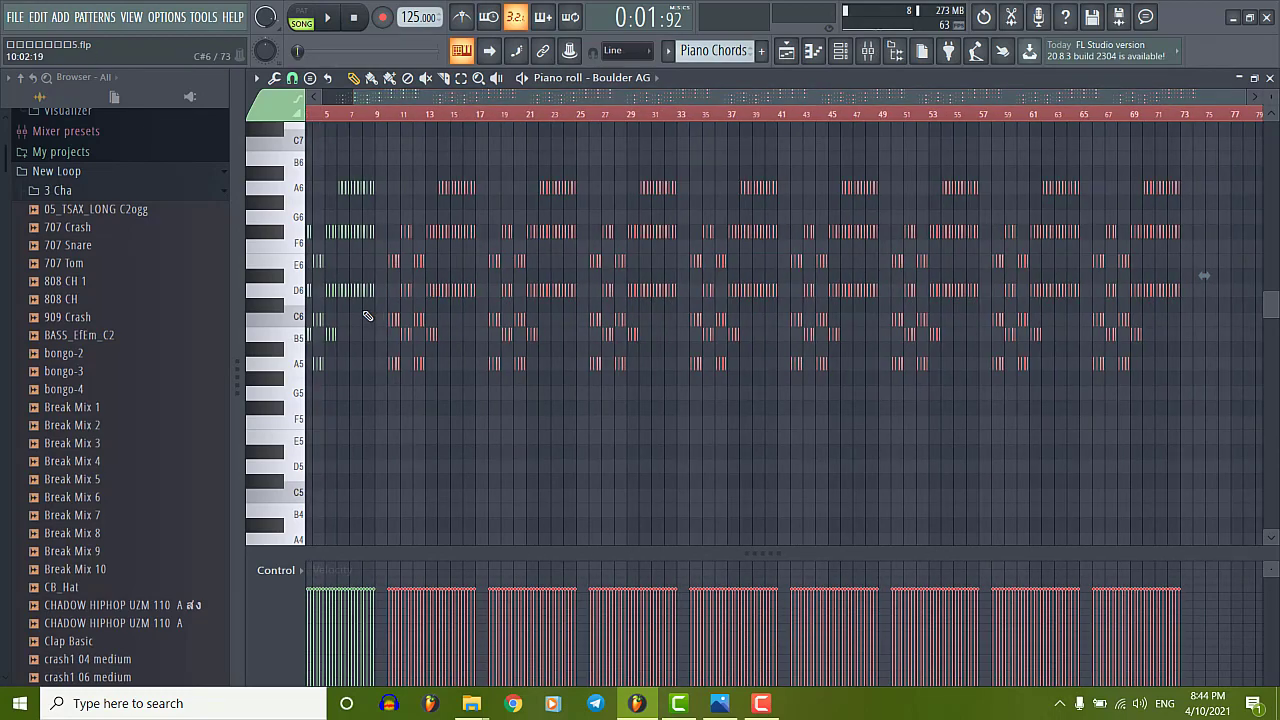
scroll(367, 316, "up", 6)
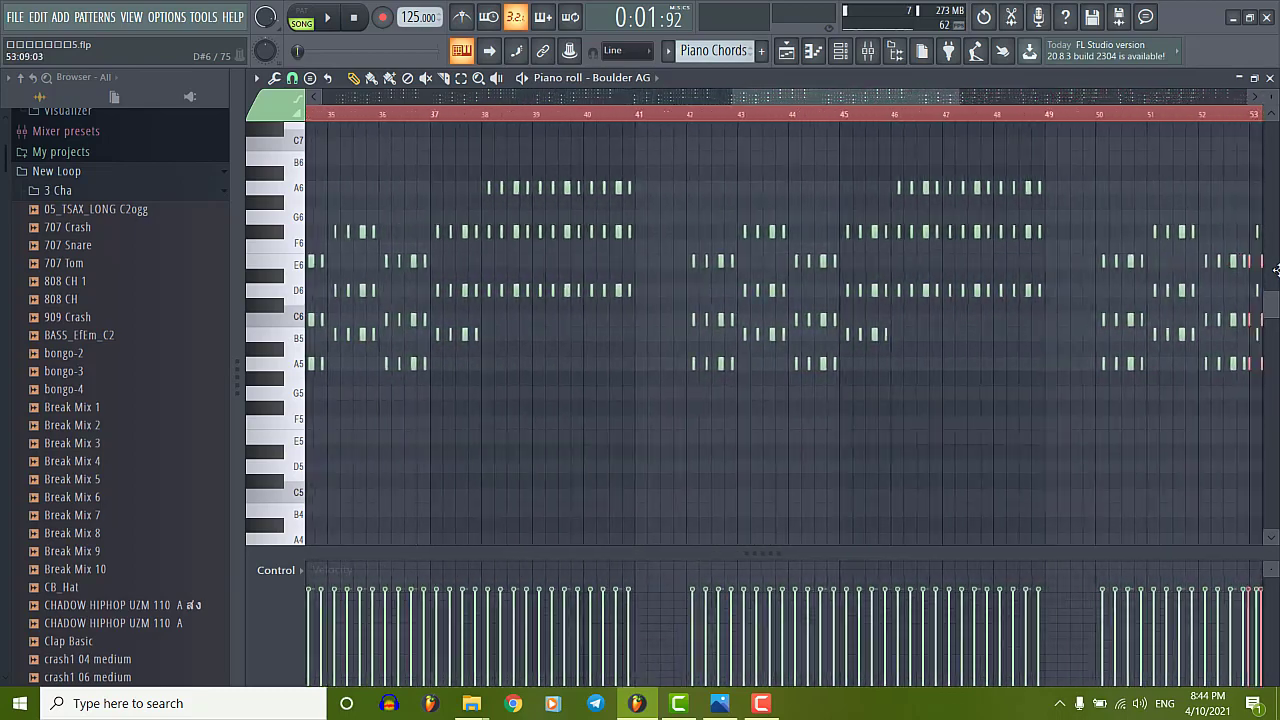
left_click_drag(1275, 268, 874, 268)
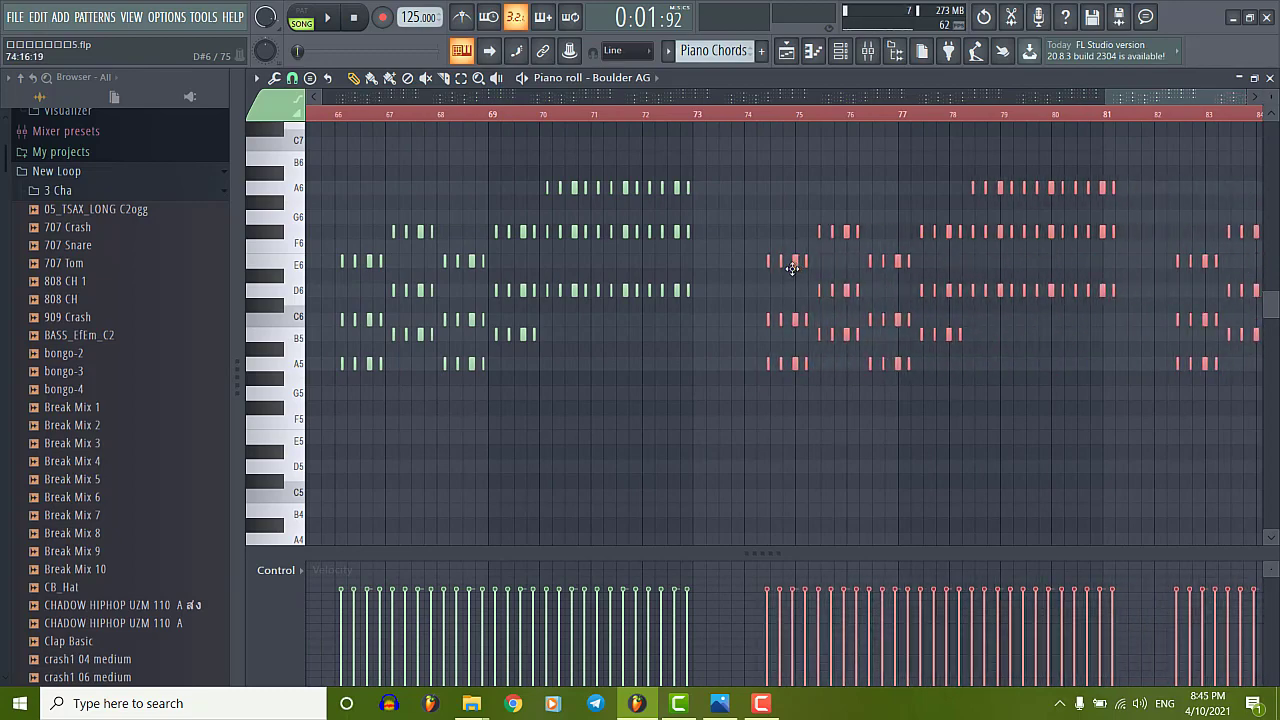
scroll(790, 323, "up", 5)
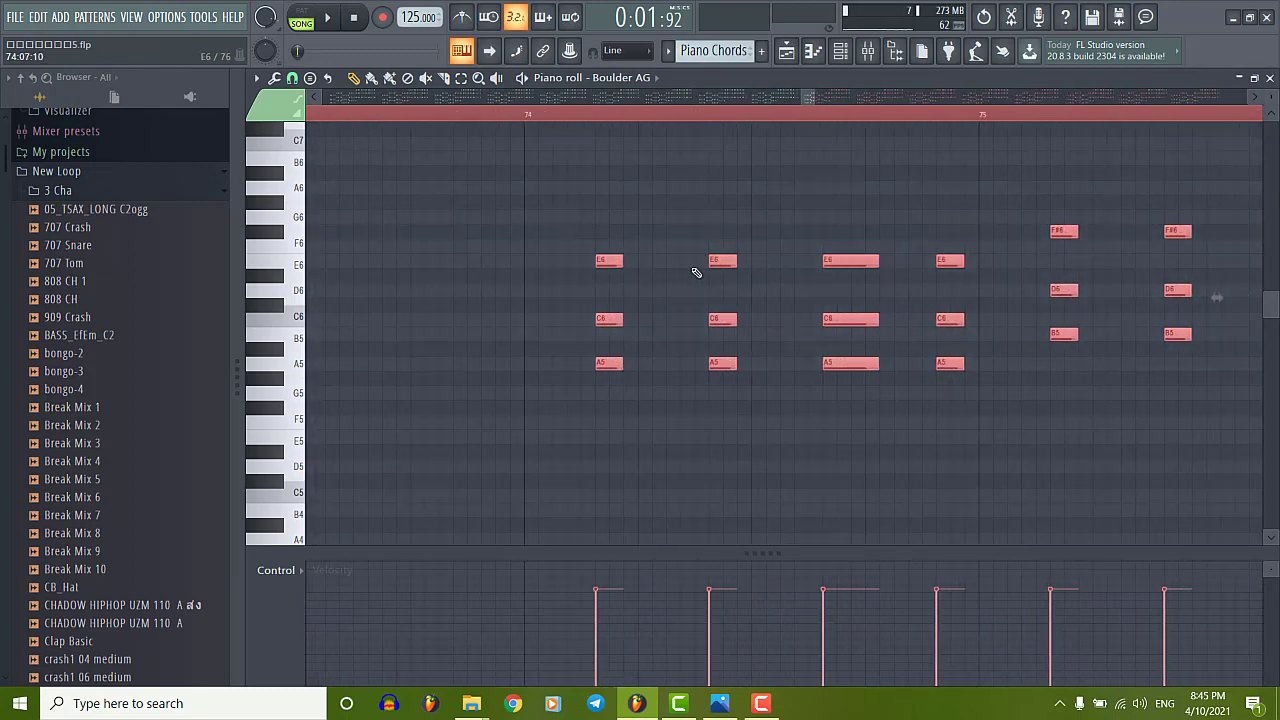
scroll(586, 283, "up", 1)
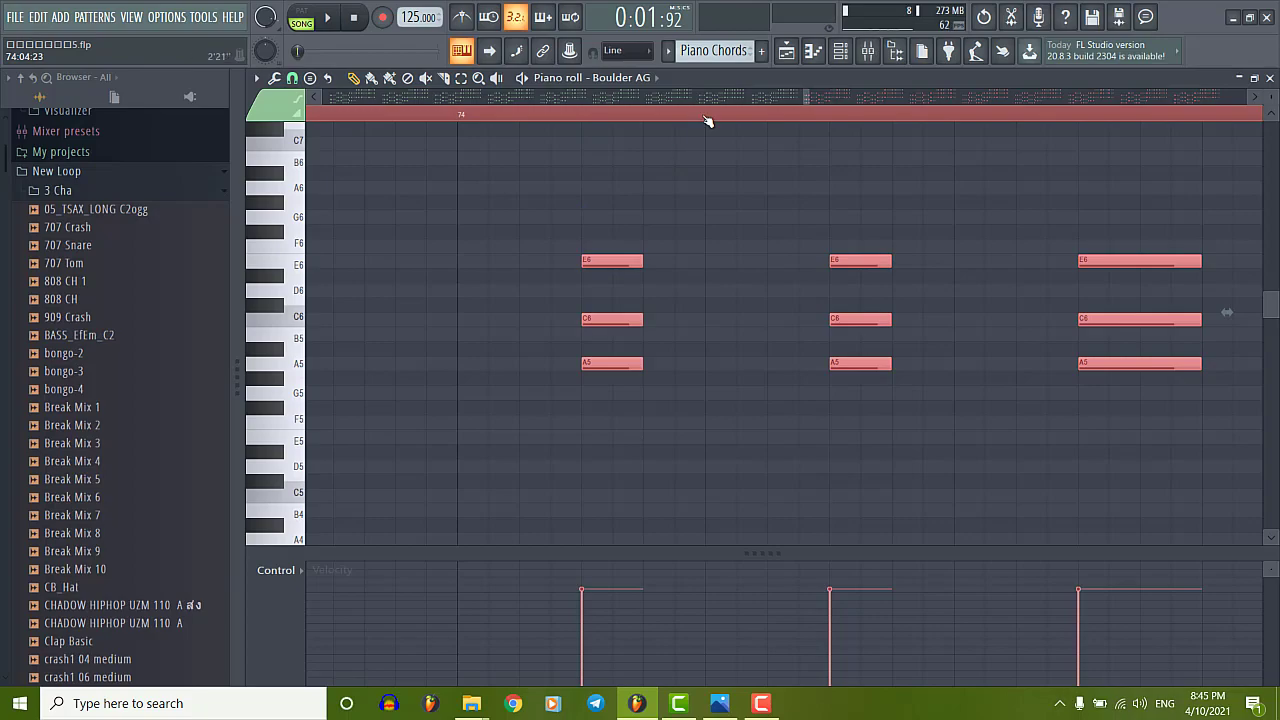
scroll(491, 357, "down", 10)
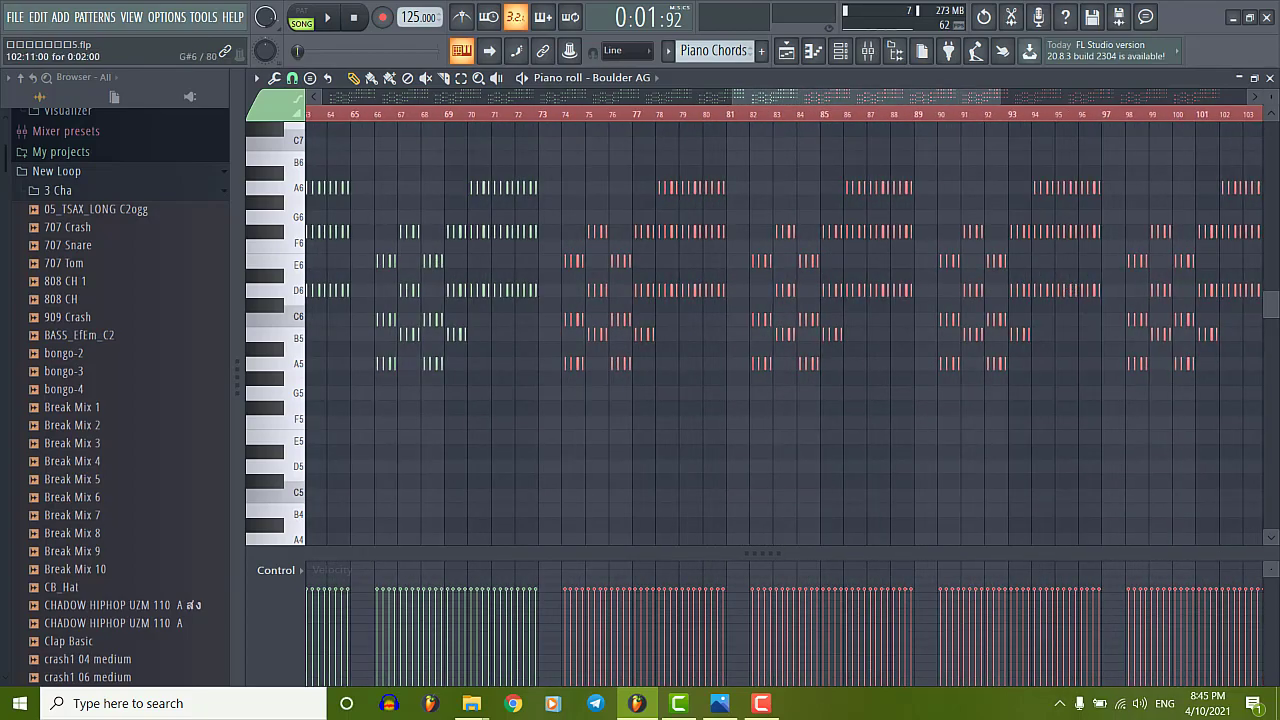
left_click(1270, 78)
scroll(1137, 357, "up", 8)
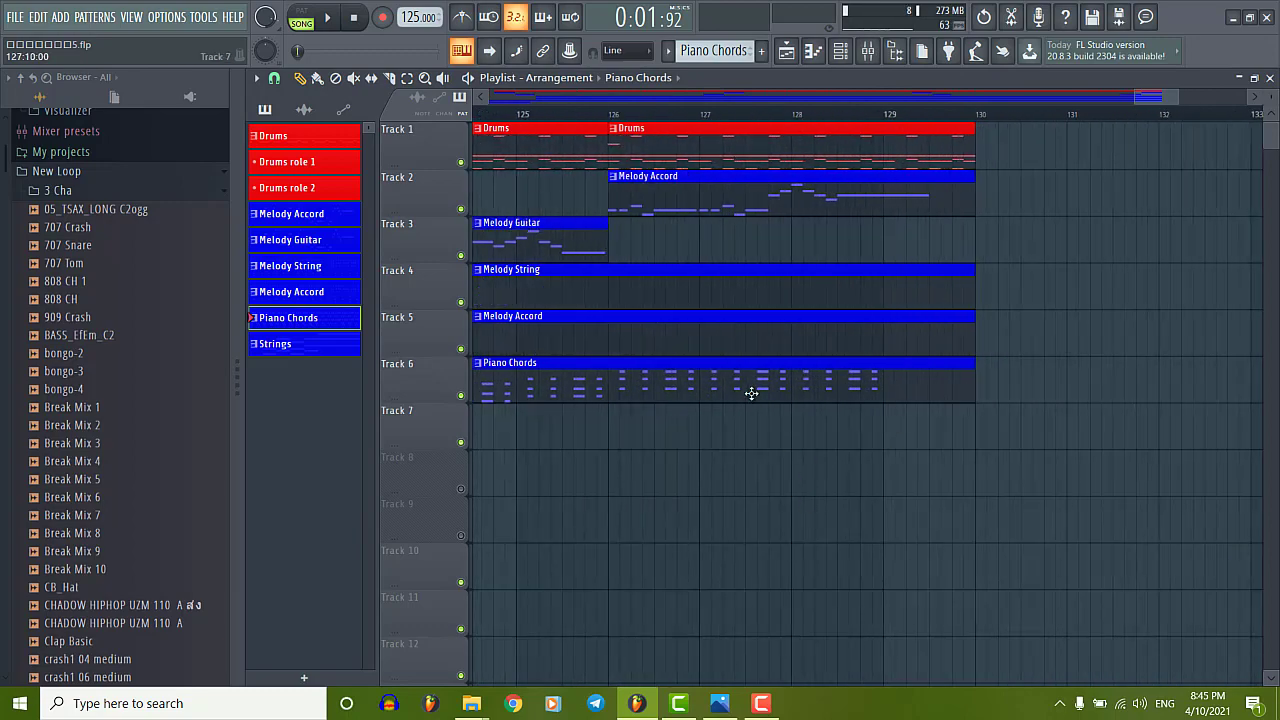
Open the Strings pattern from Track 7 and copy its whole chord sequence in bars 2 to 8 to bar 10, keeping the pitches.
scroll(751, 393, "down", 8)
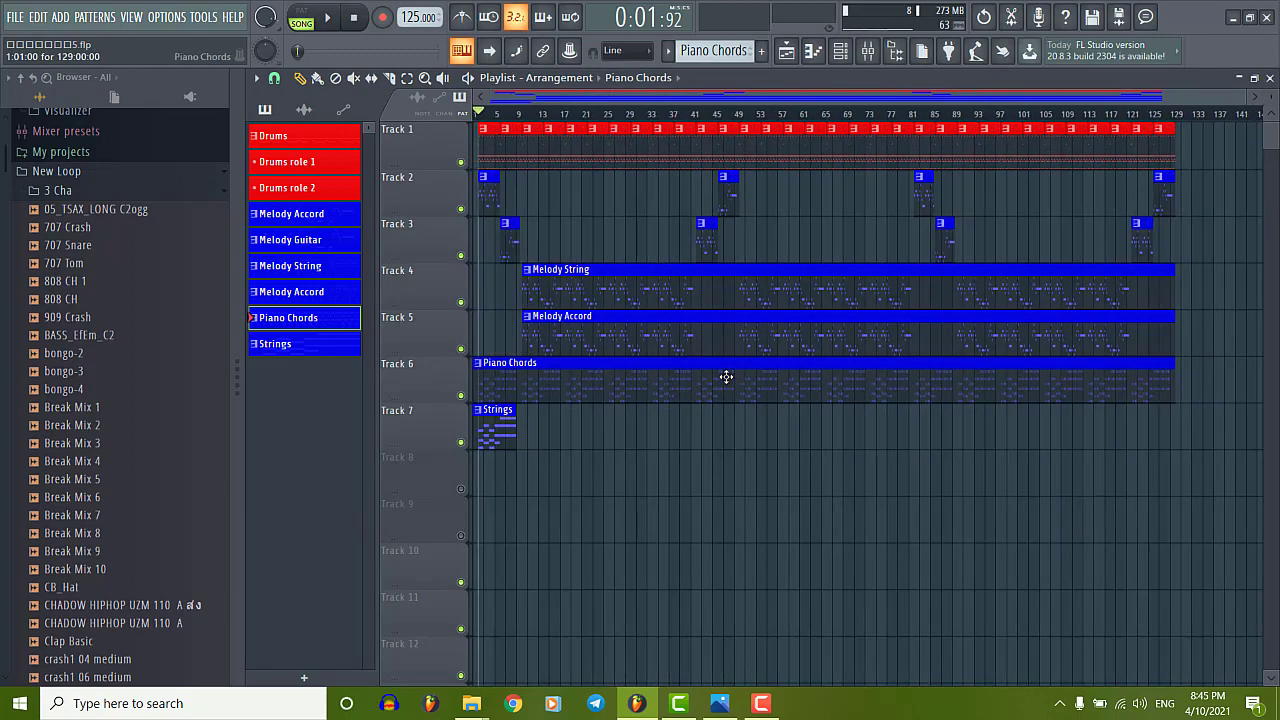
left_click(495, 432)
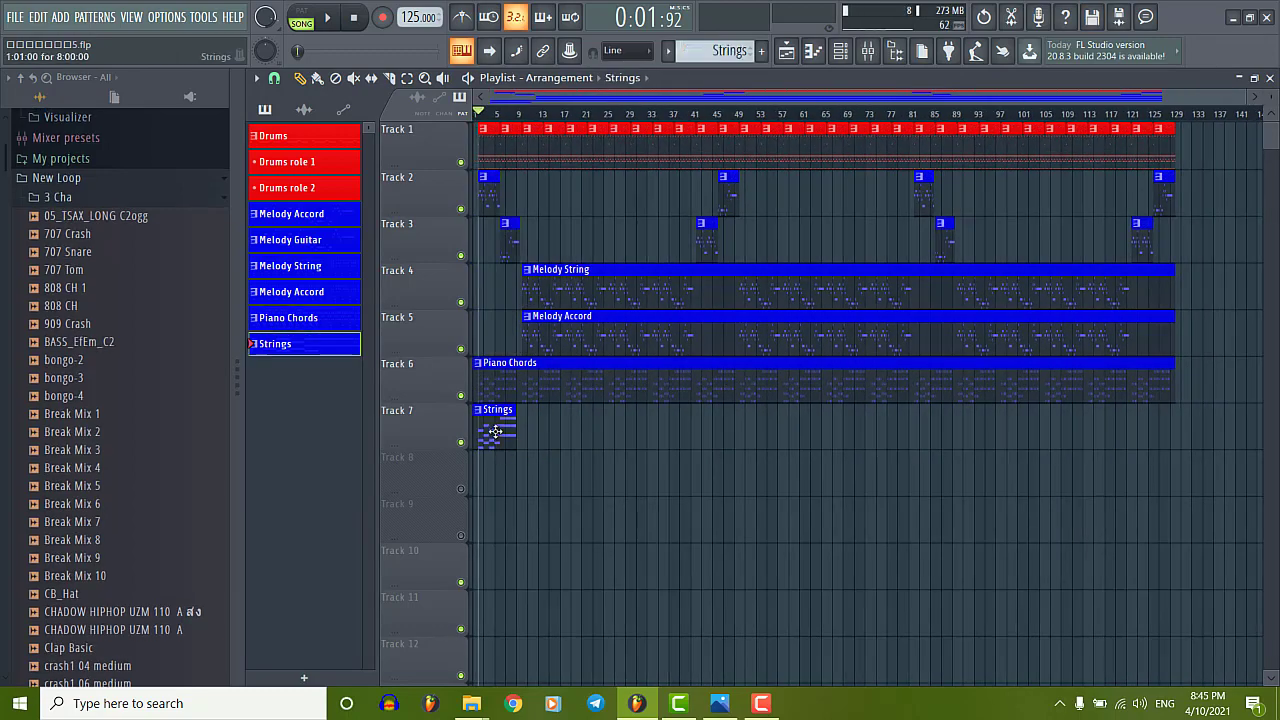
scroll(483, 435, "up", 4)
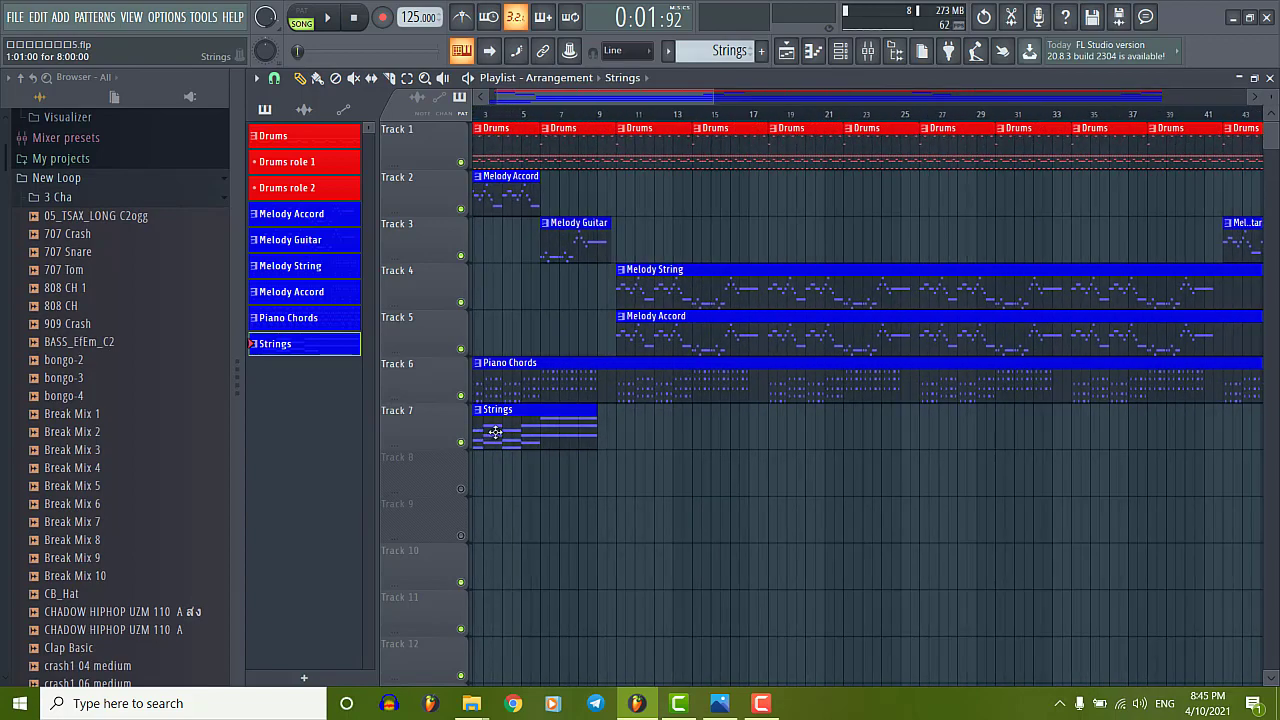
double_click(495, 432)
scroll(450, 295, "up", 3)
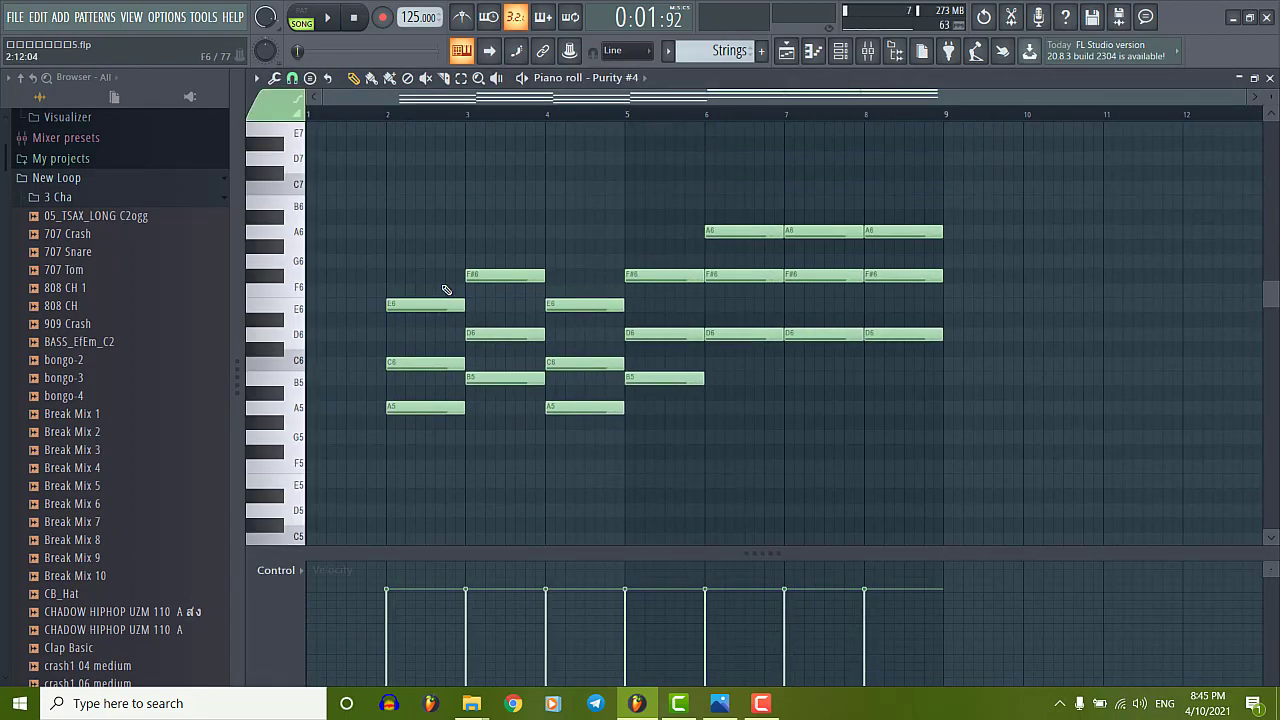
left_click_drag(363, 166, 948, 505)
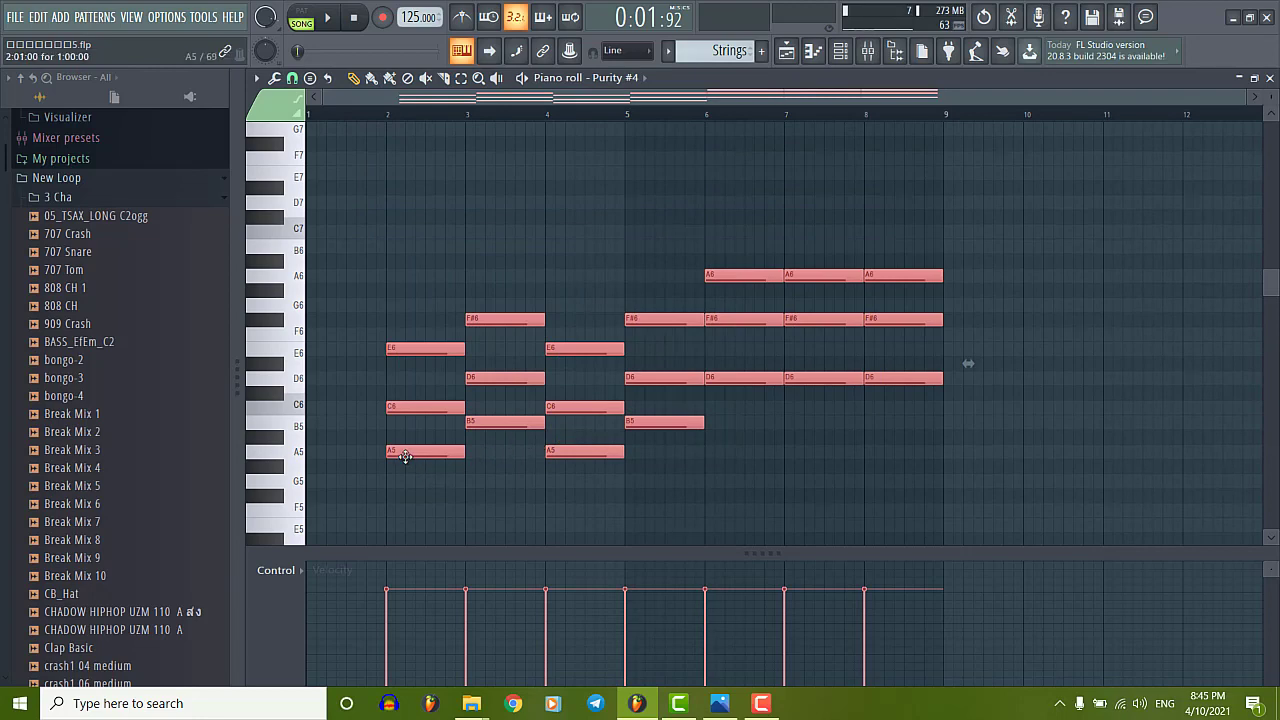
left_click_drag(405, 456, 1040, 453)
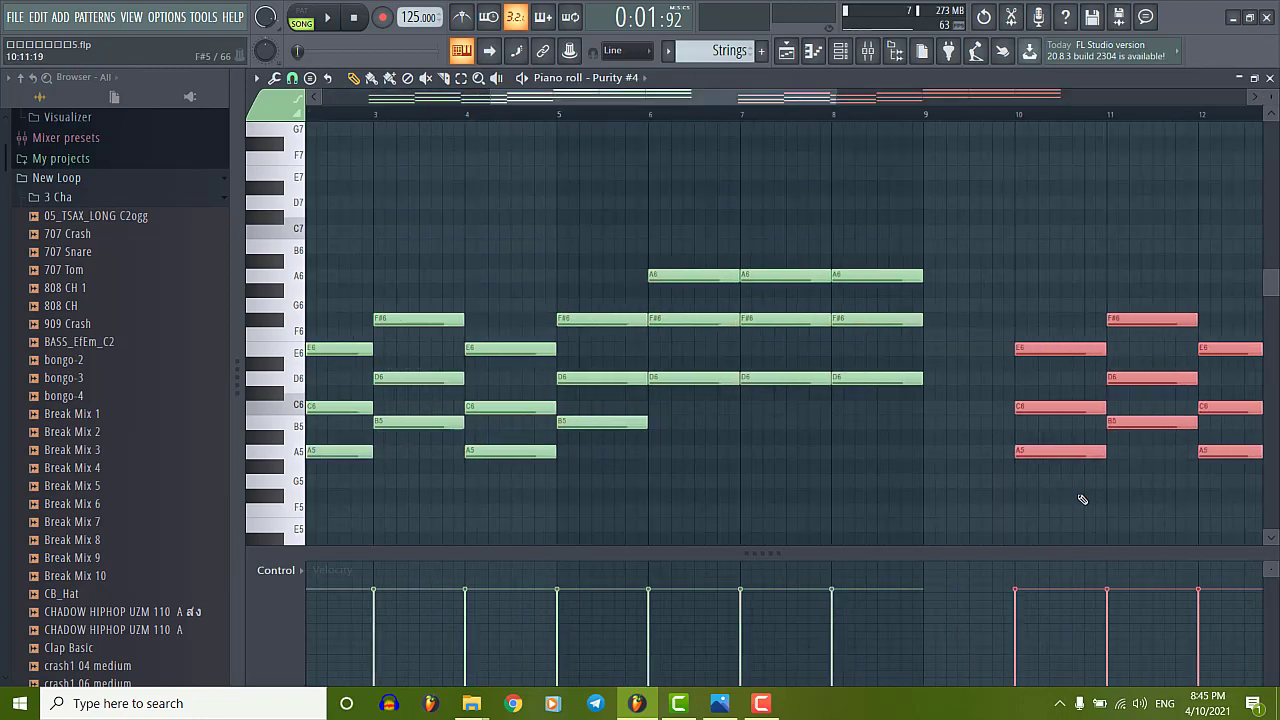
scroll(1051, 500, "up", 3)
scroll(620, 454, "down", 6)
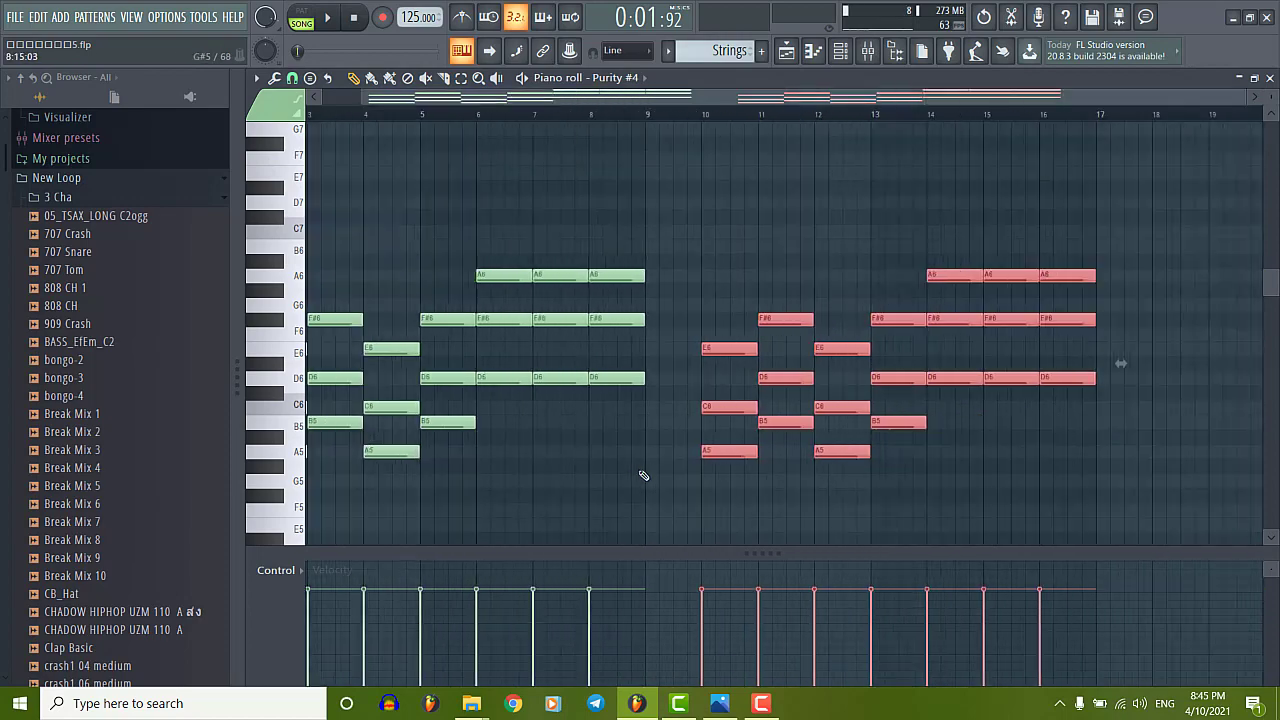
Copy the Strings chord sequence at bar 10 to bar 18, keeping the same pitches.
scroll(643, 475, "down", 1)
left_click_drag(727, 453, 1129, 453)
scroll(1129, 453, "up", 6)
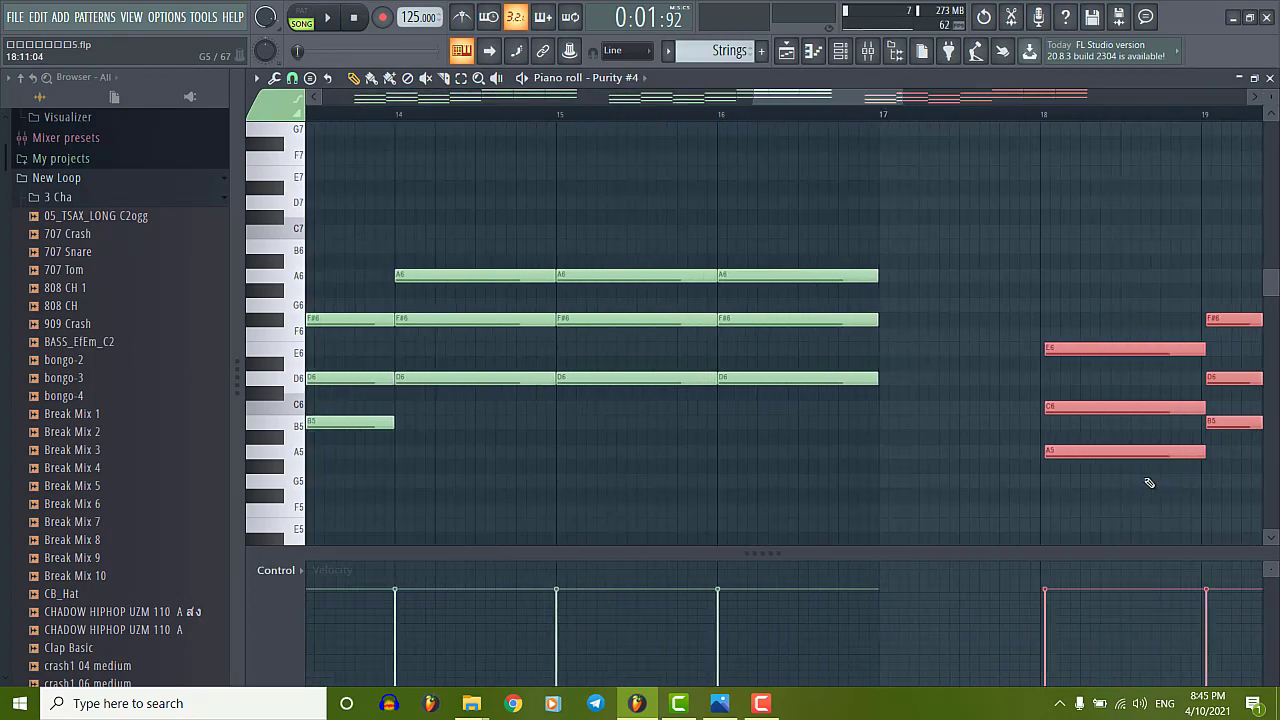
scroll(614, 477, "down", 7)
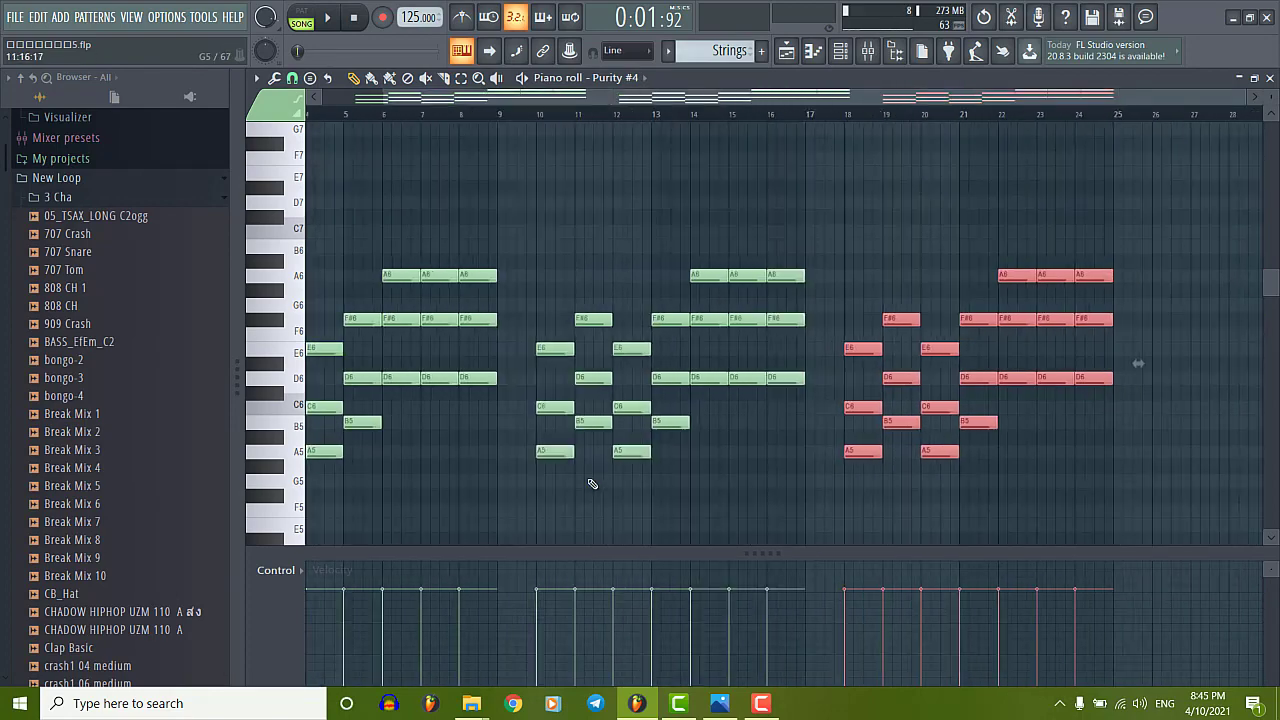
Copy the Strings chord sequence at bar 18 to bar 26 and align its first A5, C6 and E6 notes with the bar line.
left_click_drag(868, 457, 1163, 457)
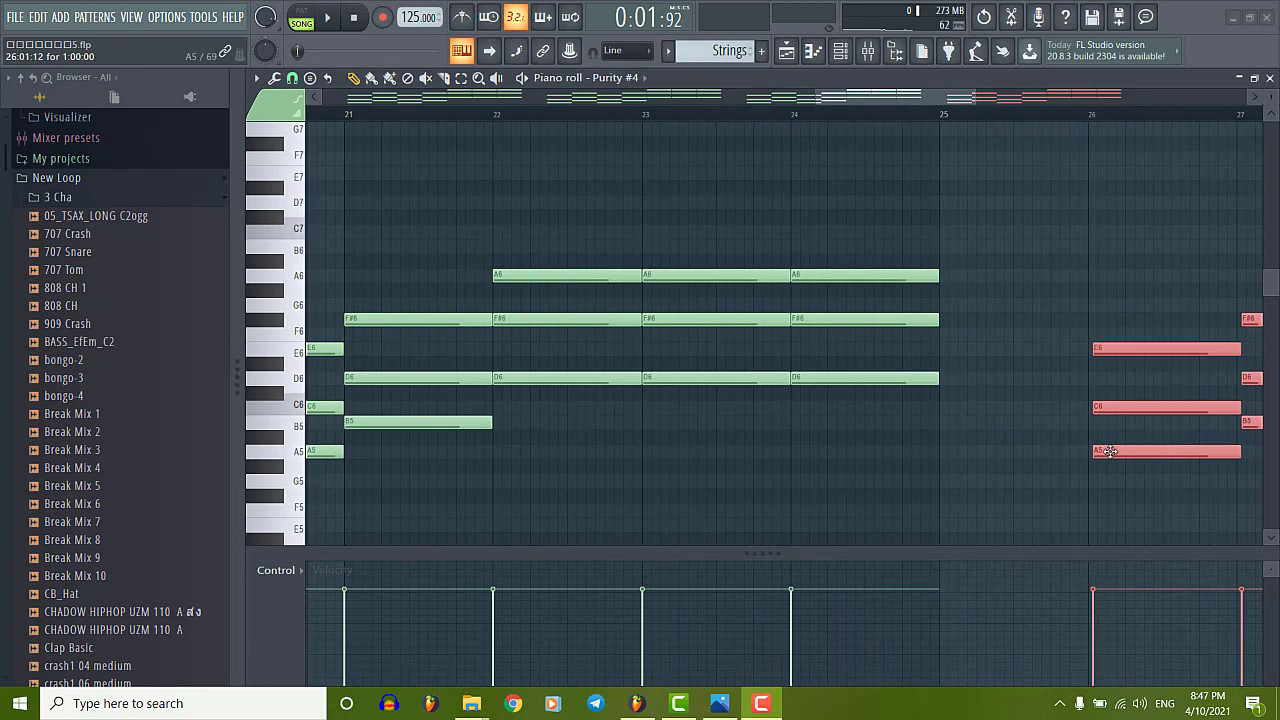
scroll(1128, 452, "up", 3)
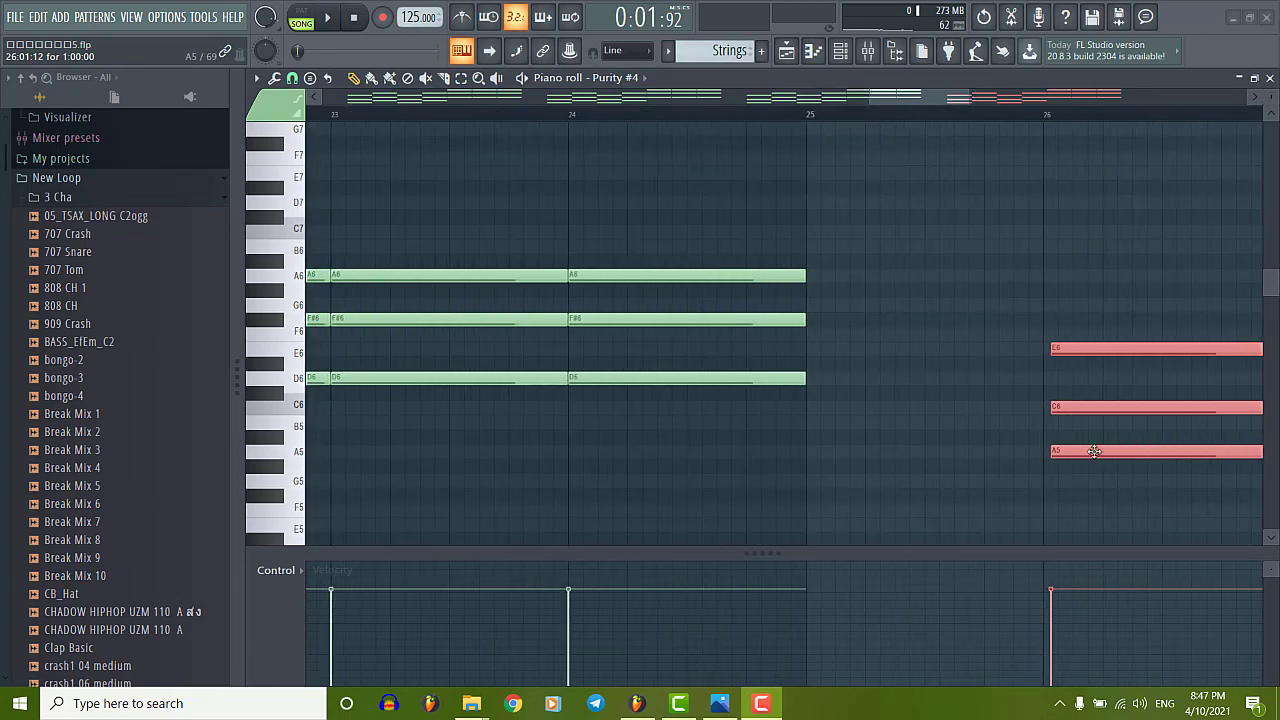
scroll(1079, 452, "down", 5)
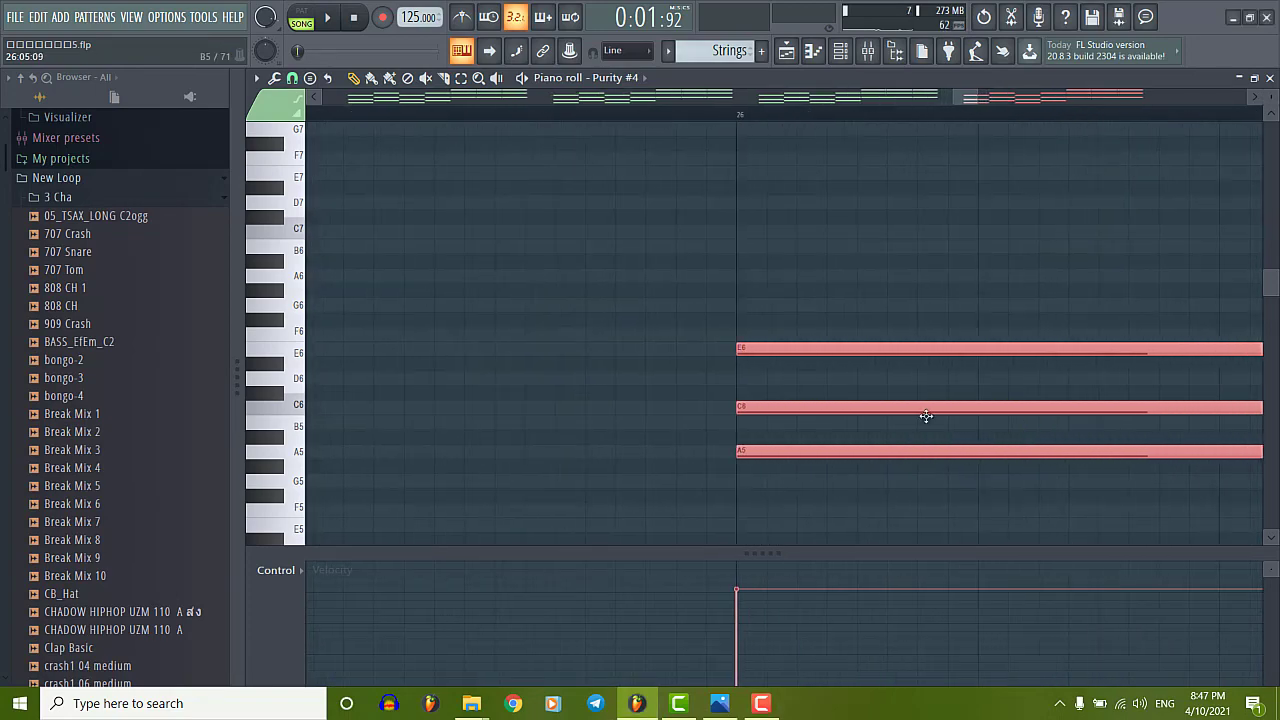
scroll(1157, 363, "down", 5)
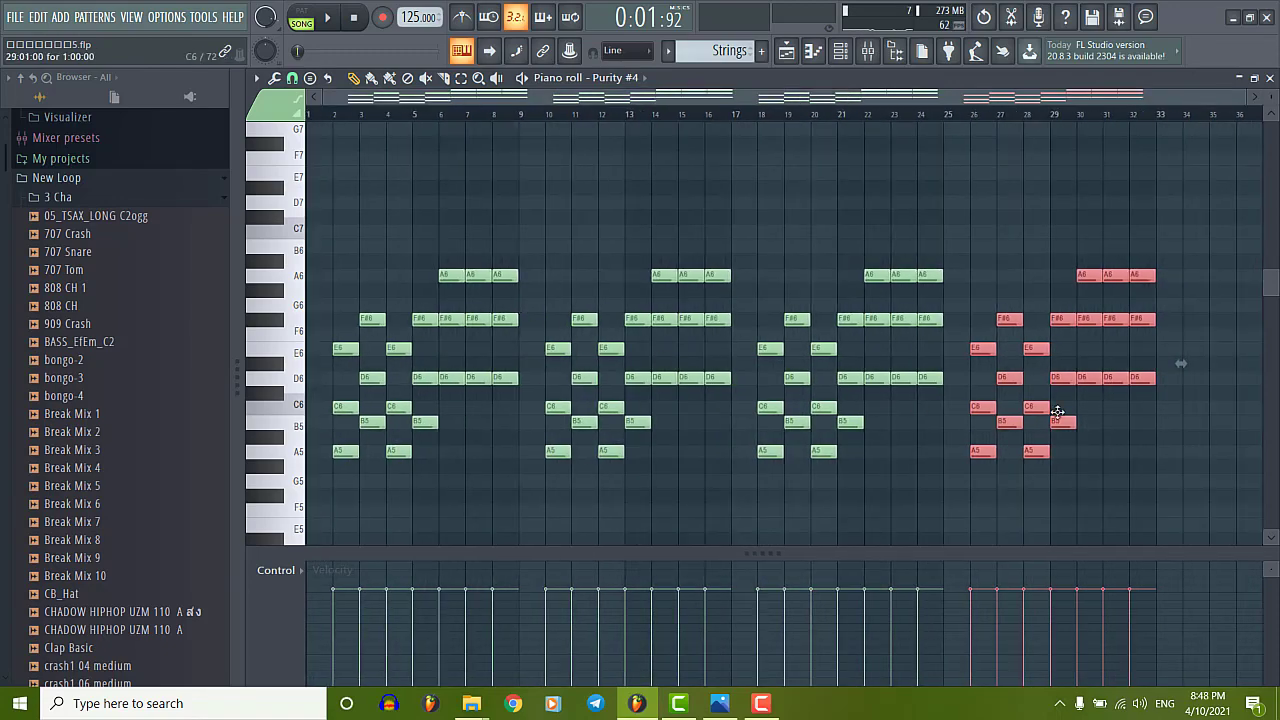
Copy the Strings chord sequence at bar 26 to the start of bar 34.
scroll(718, 436, "down", 5)
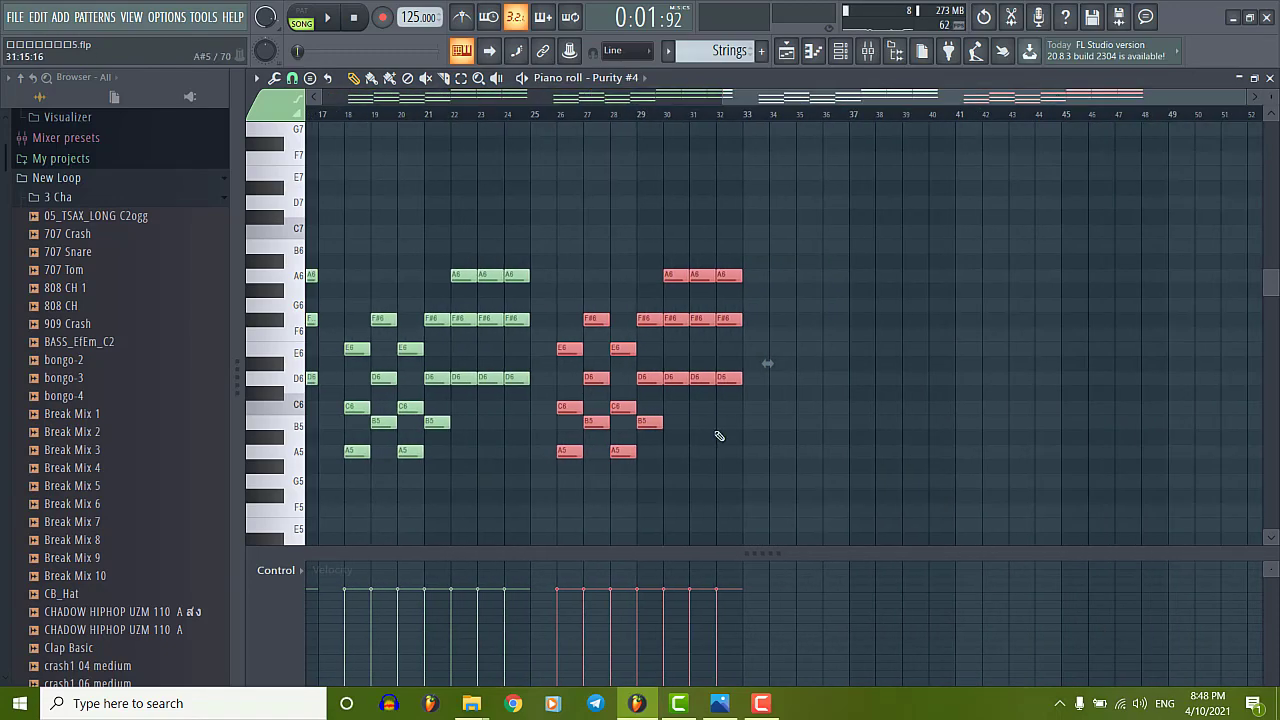
left_click_drag(564, 450, 778, 450)
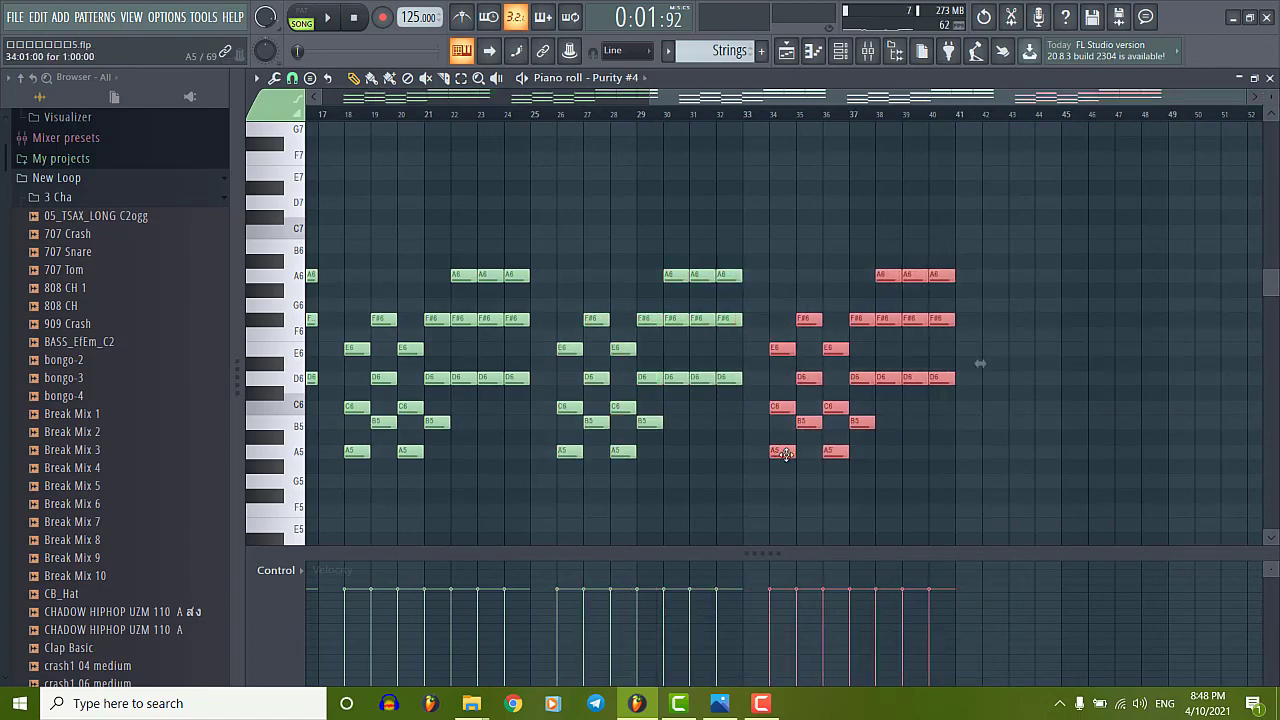
scroll(1090, 452, "up", 6)
scroll(743, 506, "down", 7)
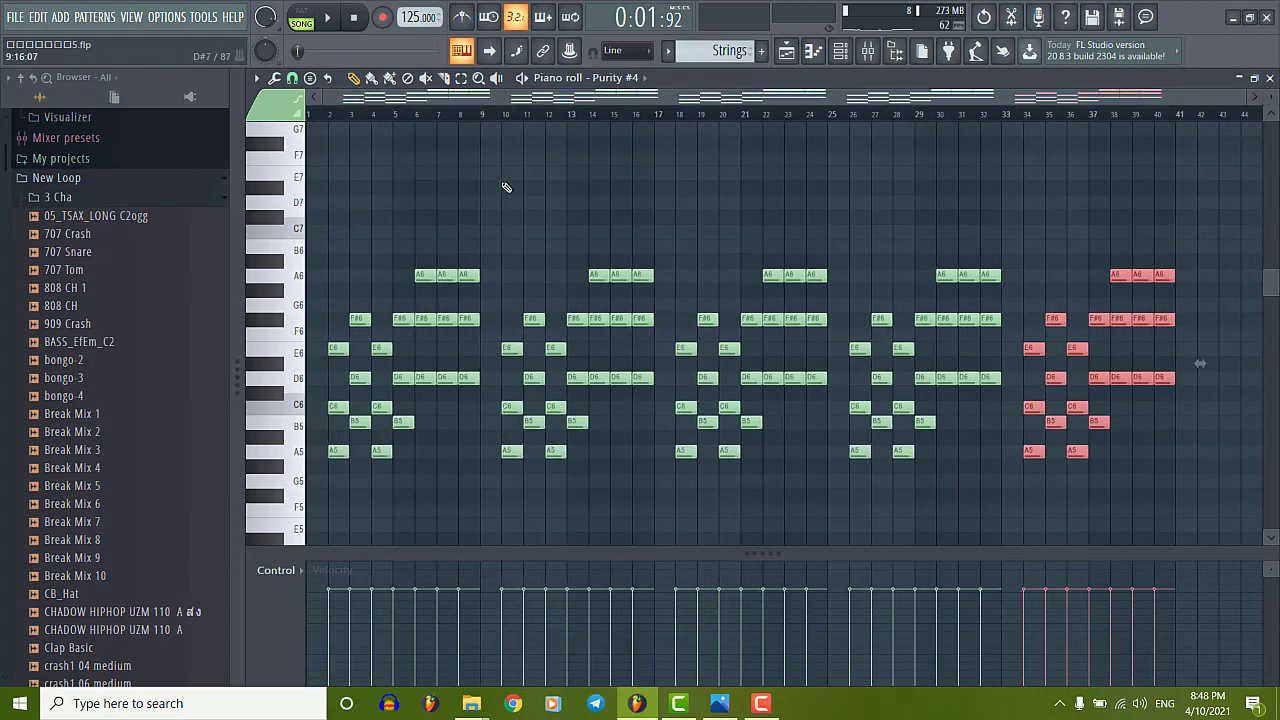
Copy the four Strings chord sequences in bars 10 to 40 together to bar 42 onward, starting exactly on the bar line.
left_click_drag(506, 187, 1229, 543)
scroll(599, 318, "up", 2)
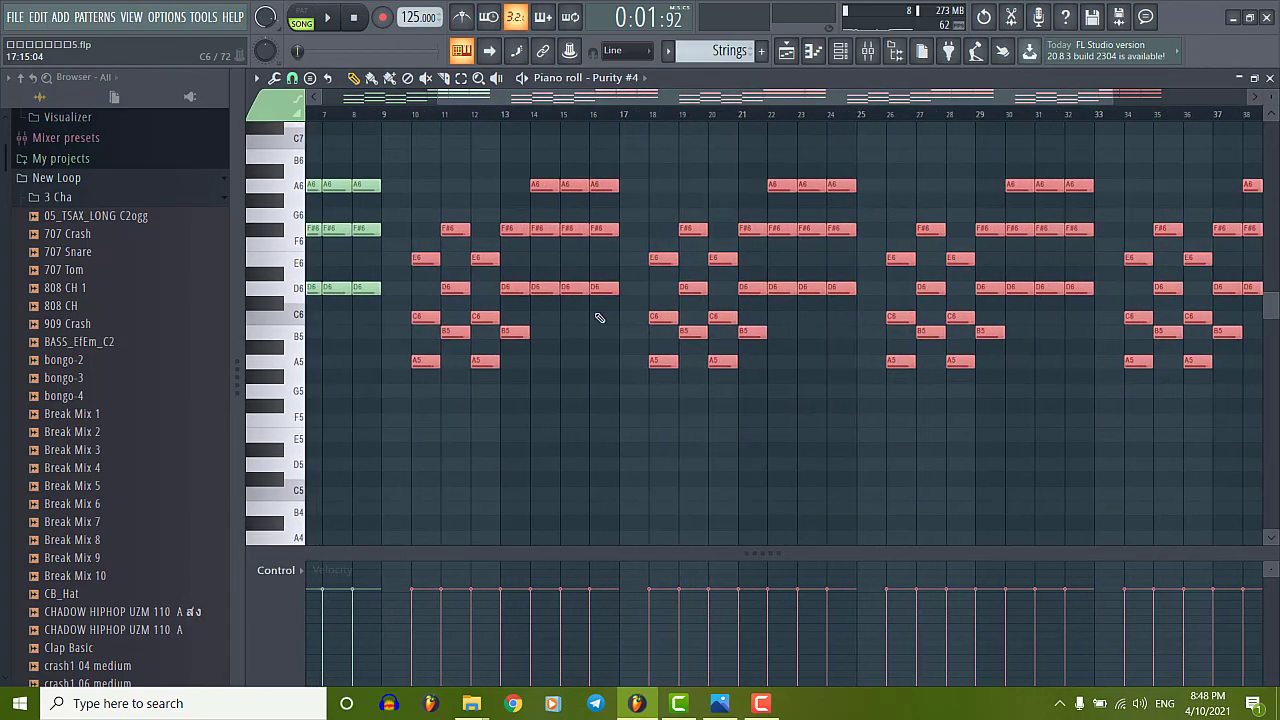
left_click(419, 257)
scroll(1276, 273, "right", 6)
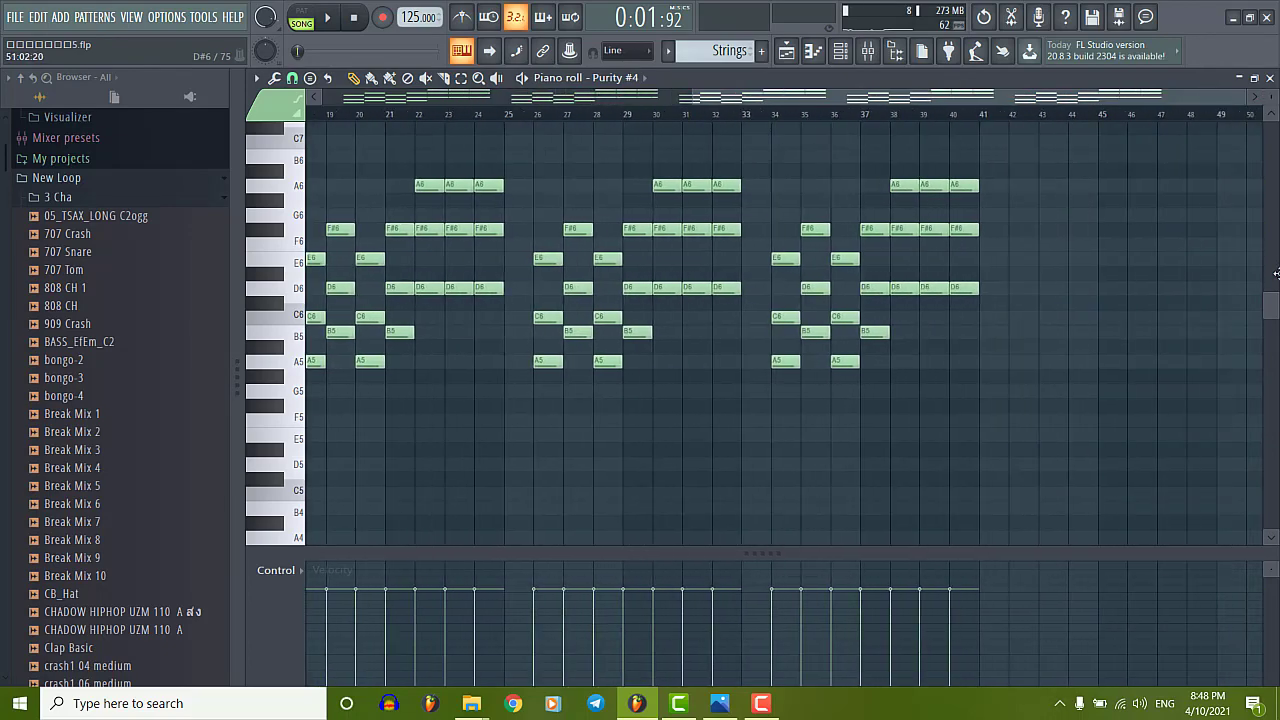
scroll(1276, 273, "right", 8)
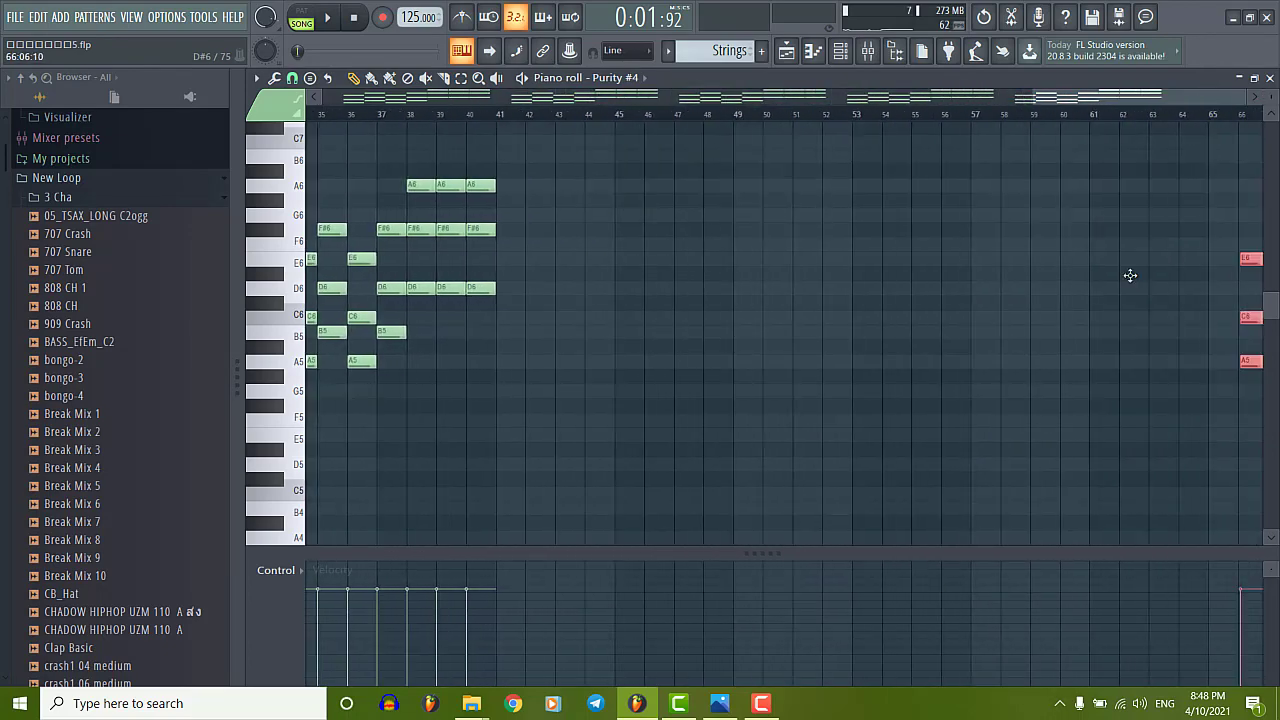
left_click_drag(1130, 275, 531, 263)
scroll(543, 306, "up", 2)
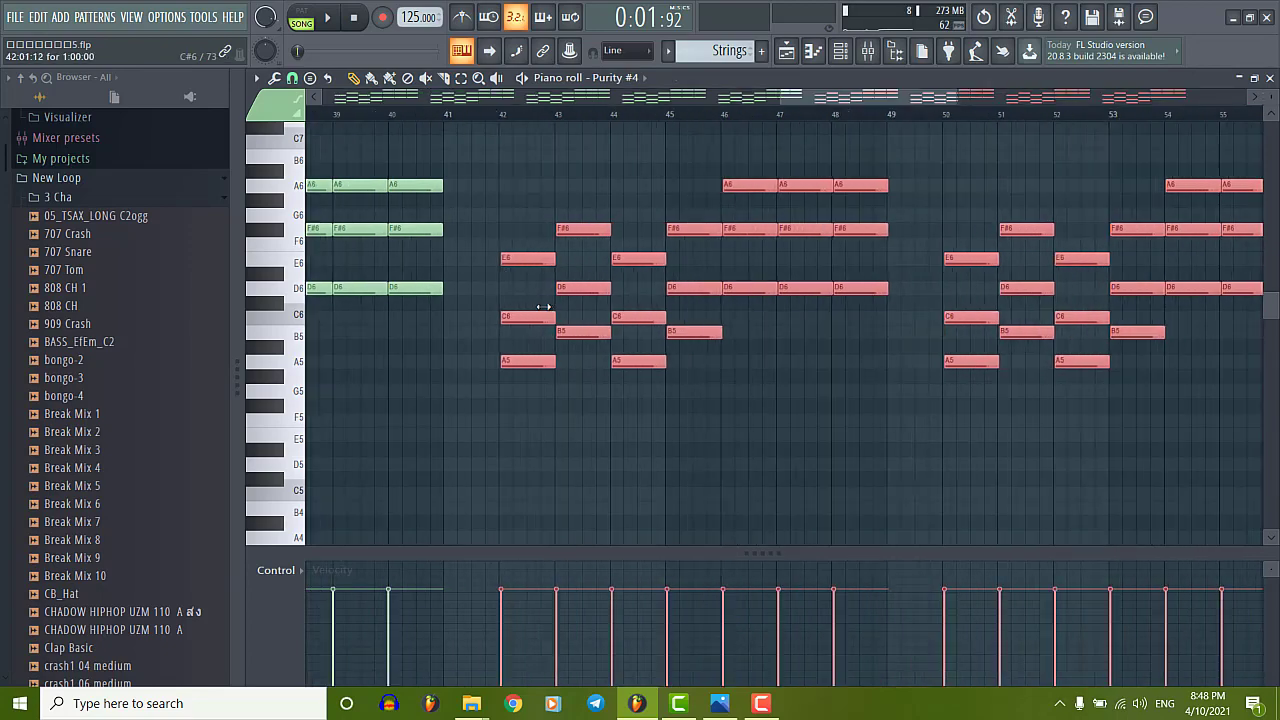
scroll(470, 305, "up", 6)
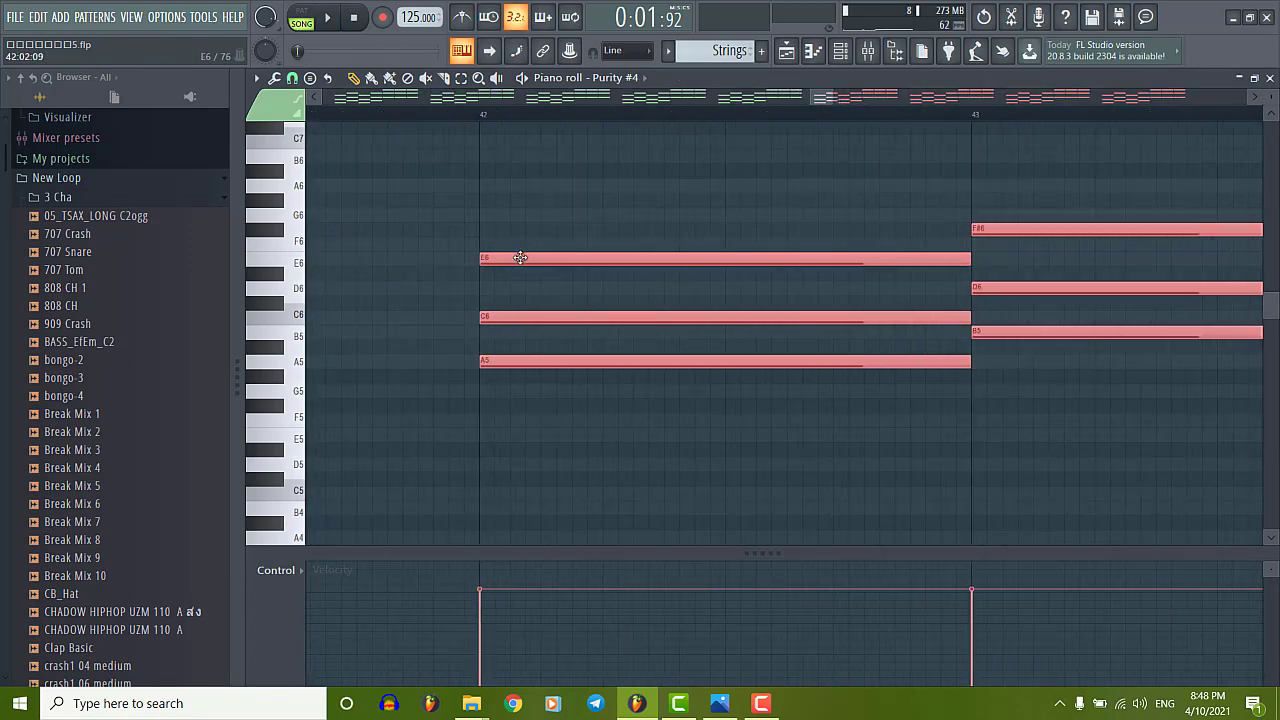
scroll(414, 351, "down", 8)
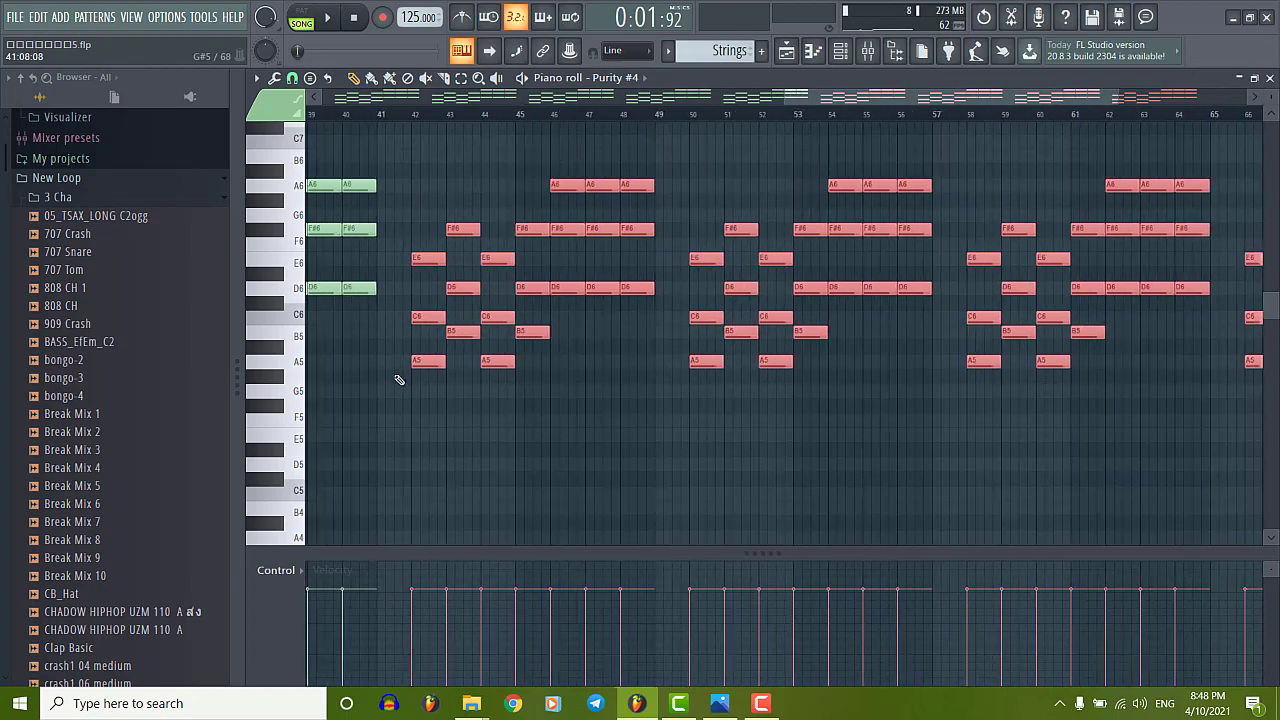
Copy all Strings chord sequences in bars 10 to 72 to bar 74 onward, and return to the playlist.
scroll(398, 380, "down", 3)
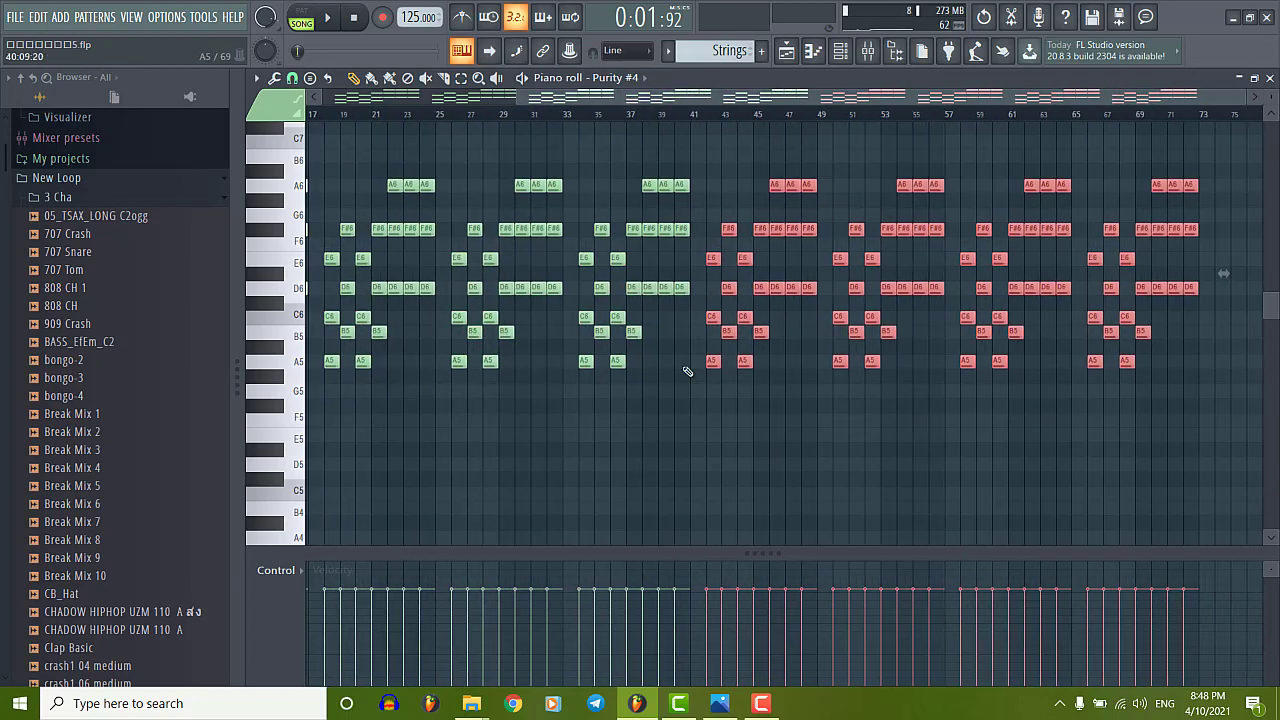
scroll(688, 372, "down", 2)
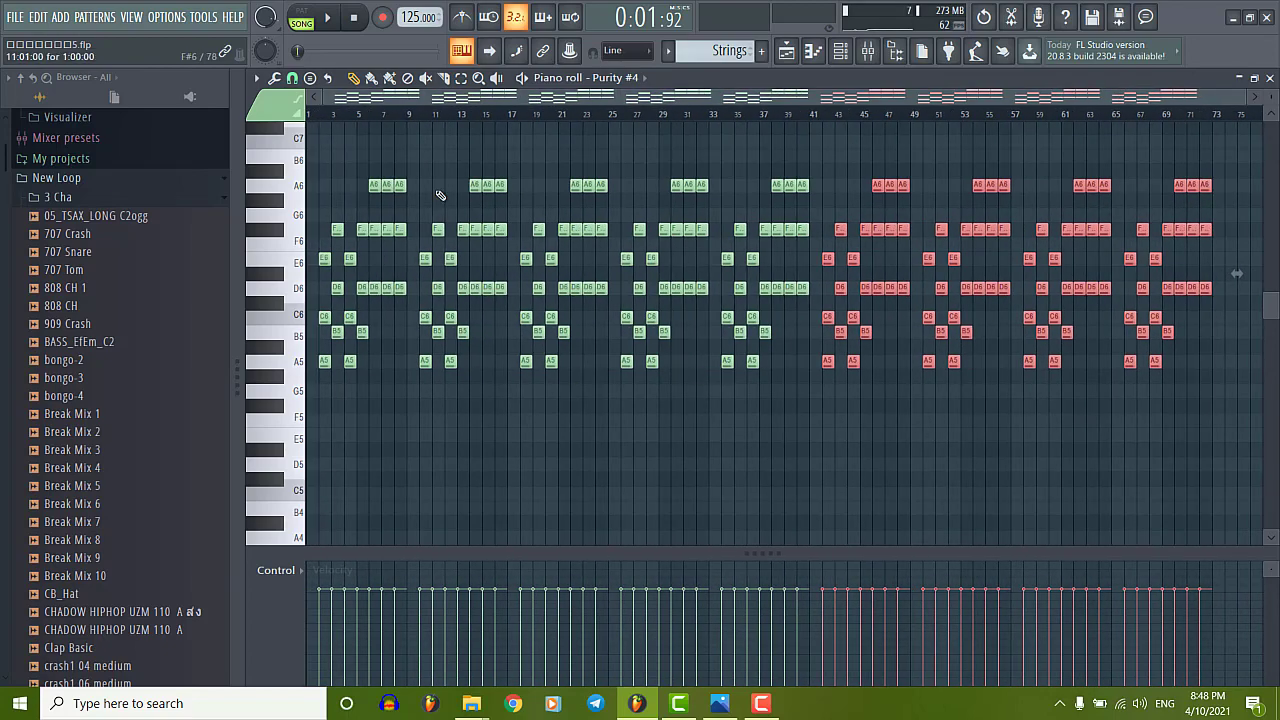
left_click_drag(416, 122, 1252, 430)
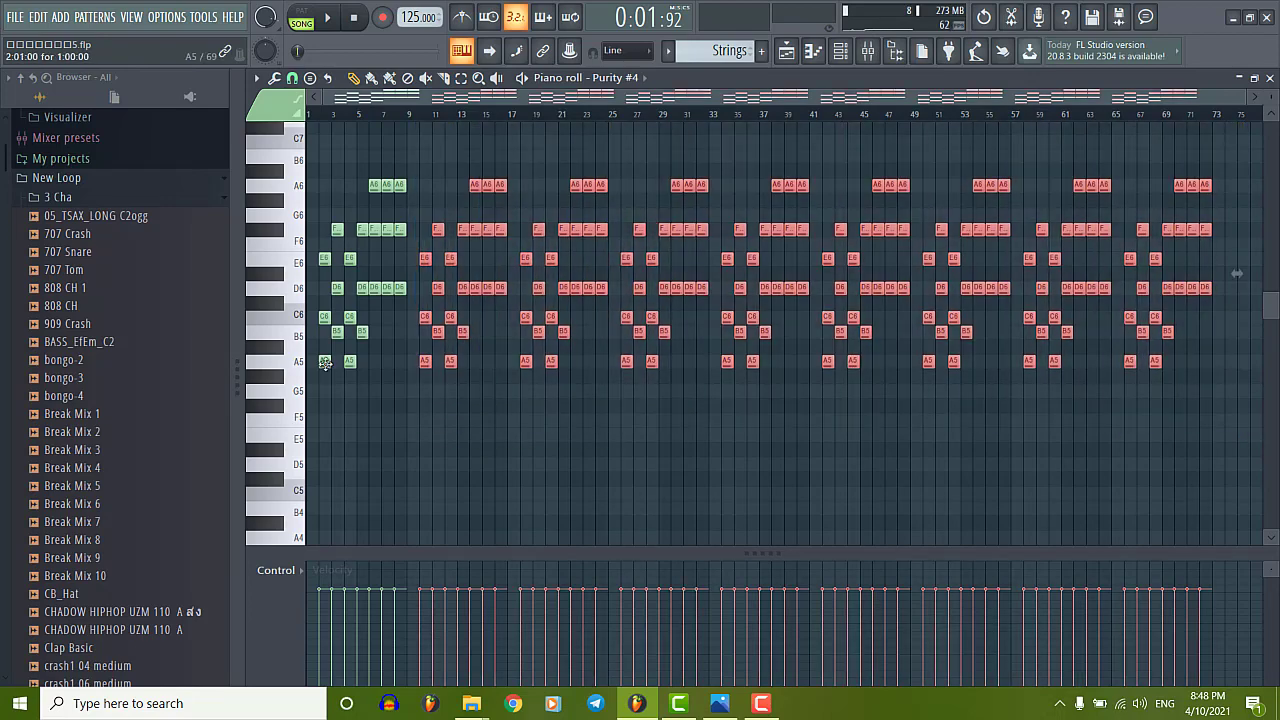
mouse_move(426, 318)
left_mouse_down()
mouse_move(1270, 318)
mouse_move(1062, 320)
left_mouse_up()
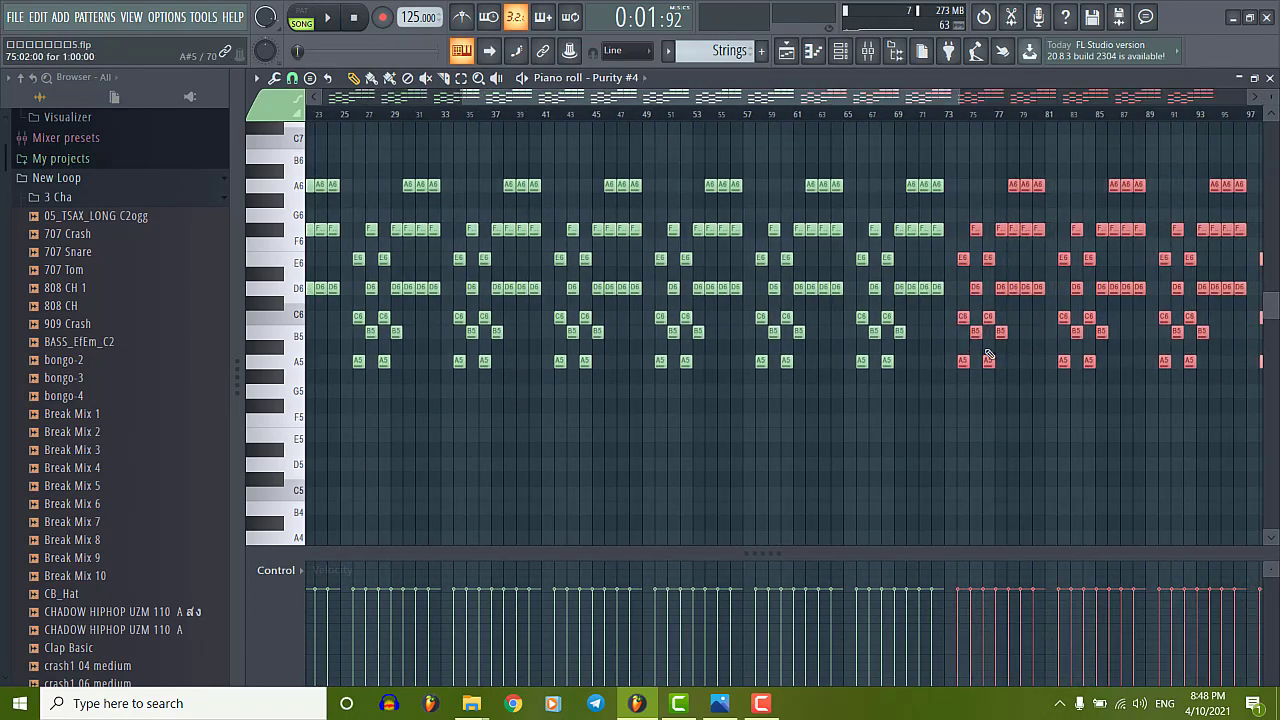
scroll(963, 318, "up", 5)
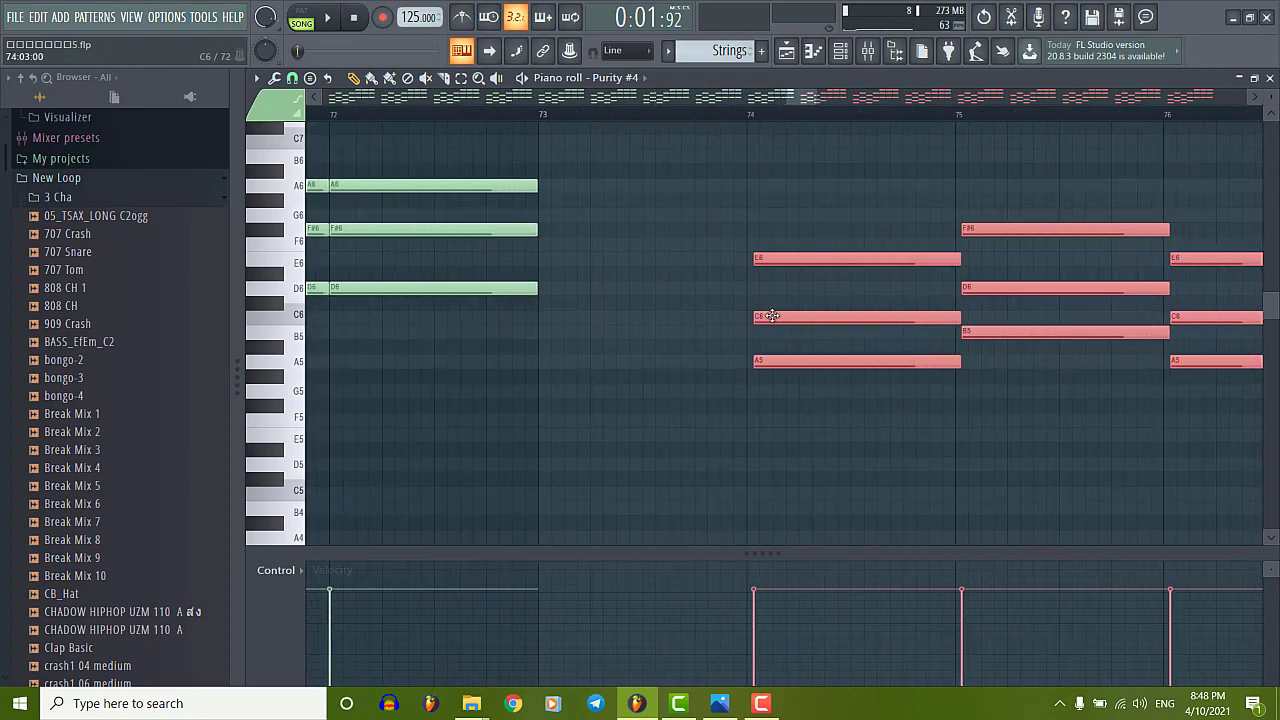
scroll(566, 323, "down", 5)
left_click(1270, 77)
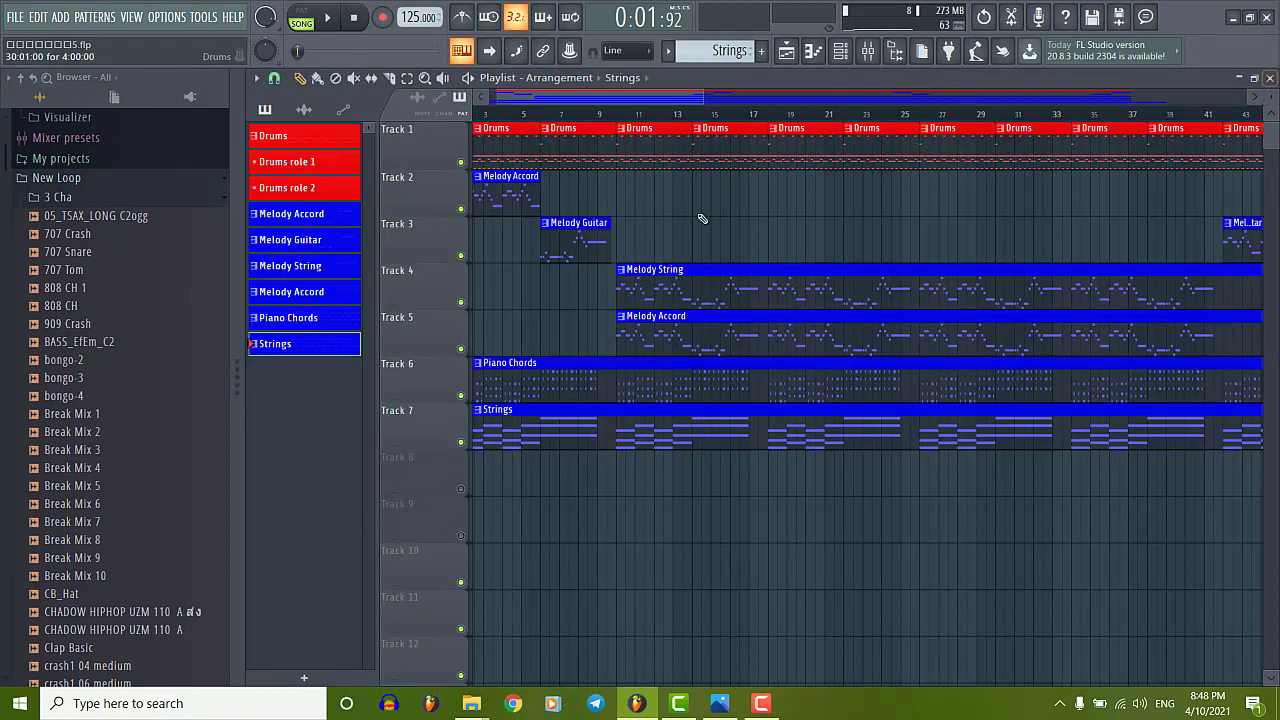
Examine how the Strings notes line up with the melody and Piano Chords tracks and where the Strings clip ends.
scroll(714, 352, "down", 4)
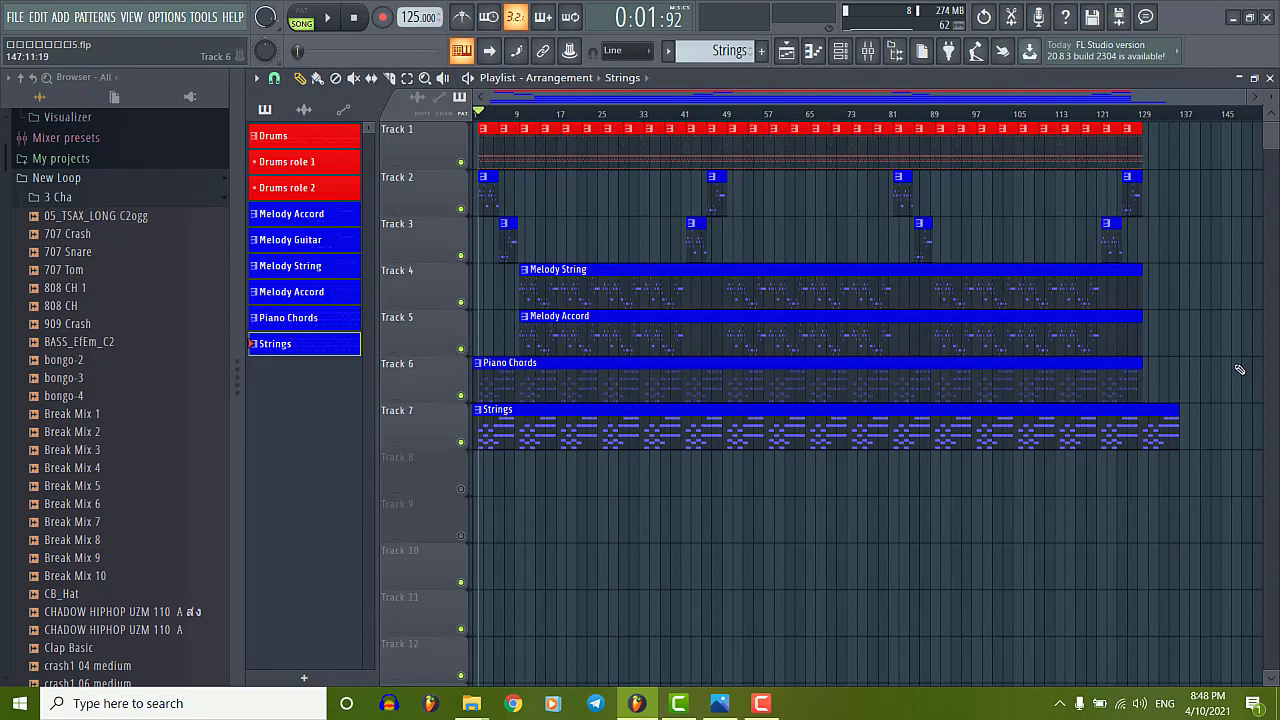
scroll(1220, 372, "up", 5)
scroll(800, 417, "down", 5)
scroll(640, 467, "up", 4)
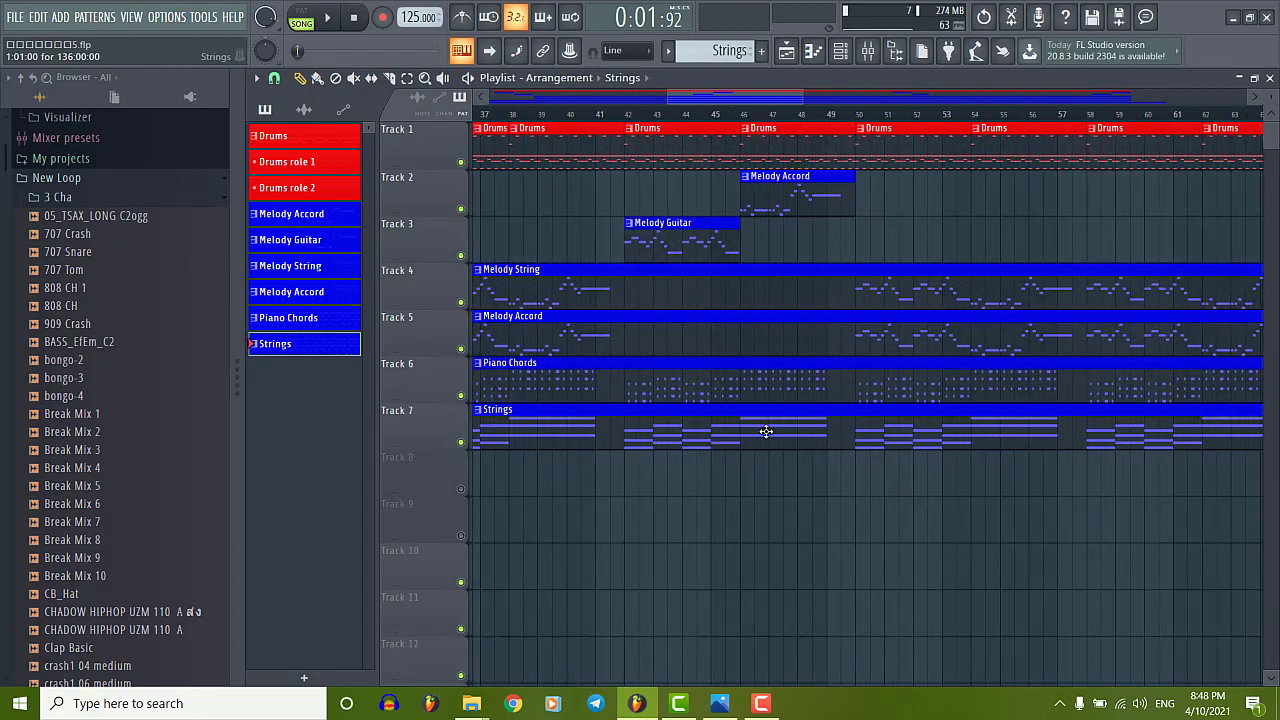
scroll(586, 437, "down", 2)
scroll(757, 457, "up", 2)
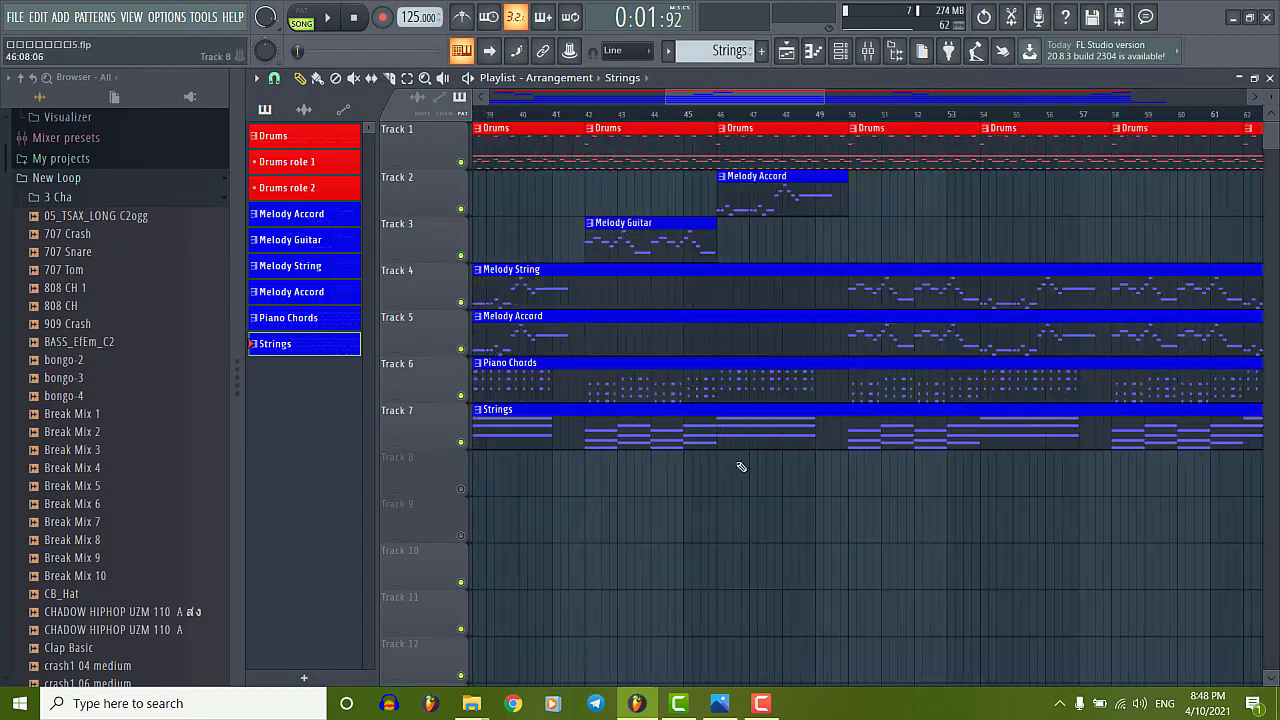
scroll(900, 470, "down", 2)
scroll(1090, 476, "down", 3)
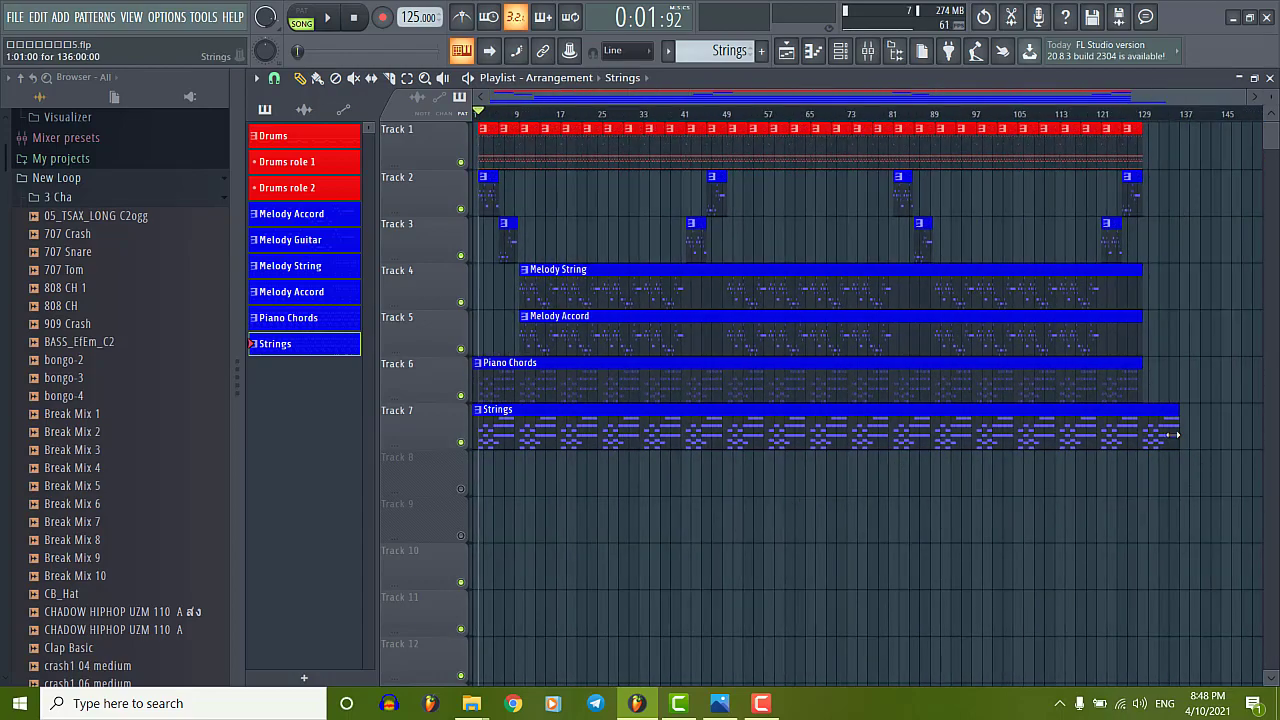
Delete the surplus Strings chord sequence from bar 130 onward, beyond the end of the other tracks.
scroll(843, 434, "up", 5)
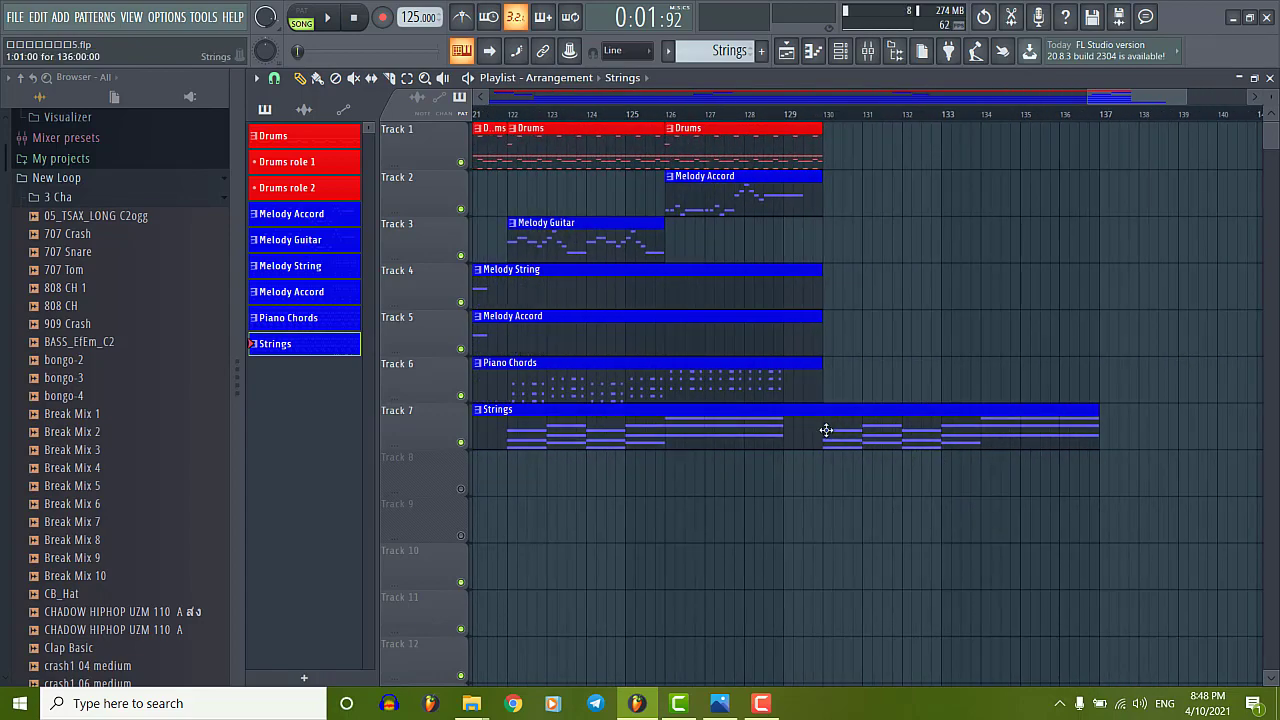
double_click(842, 431)
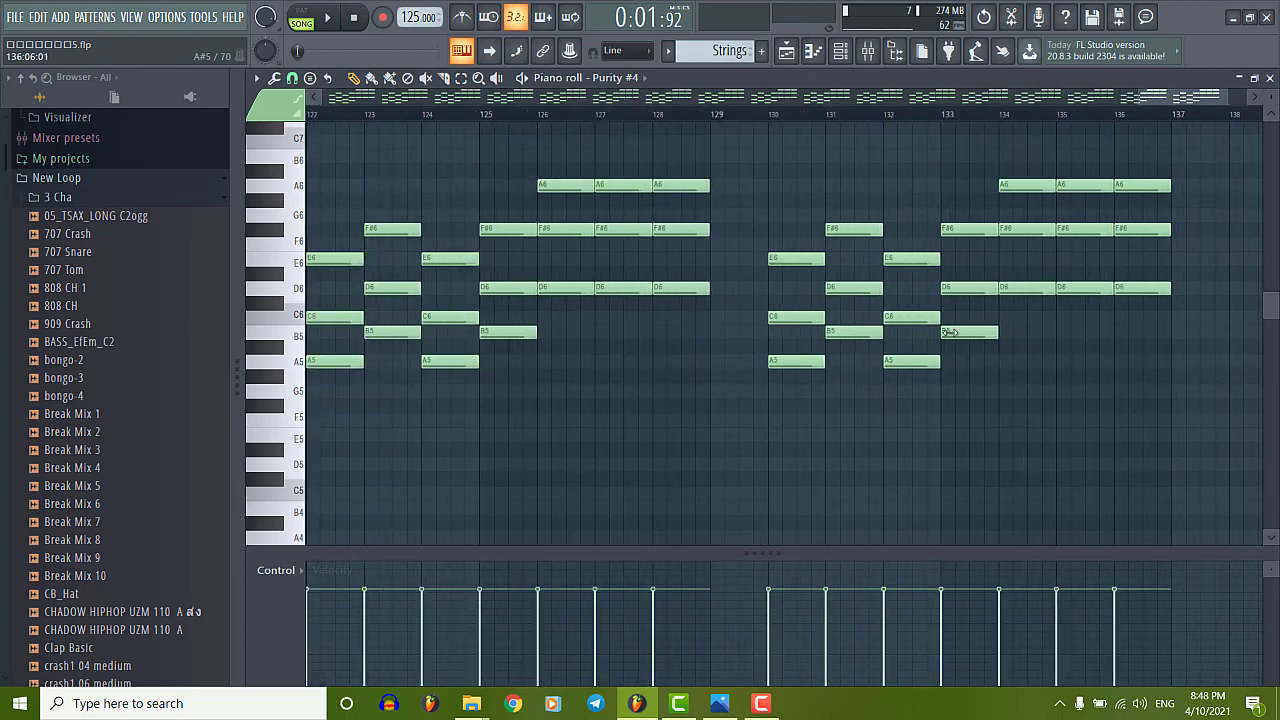
left_click_drag(615, 160, 1188, 492)
key("Delete")
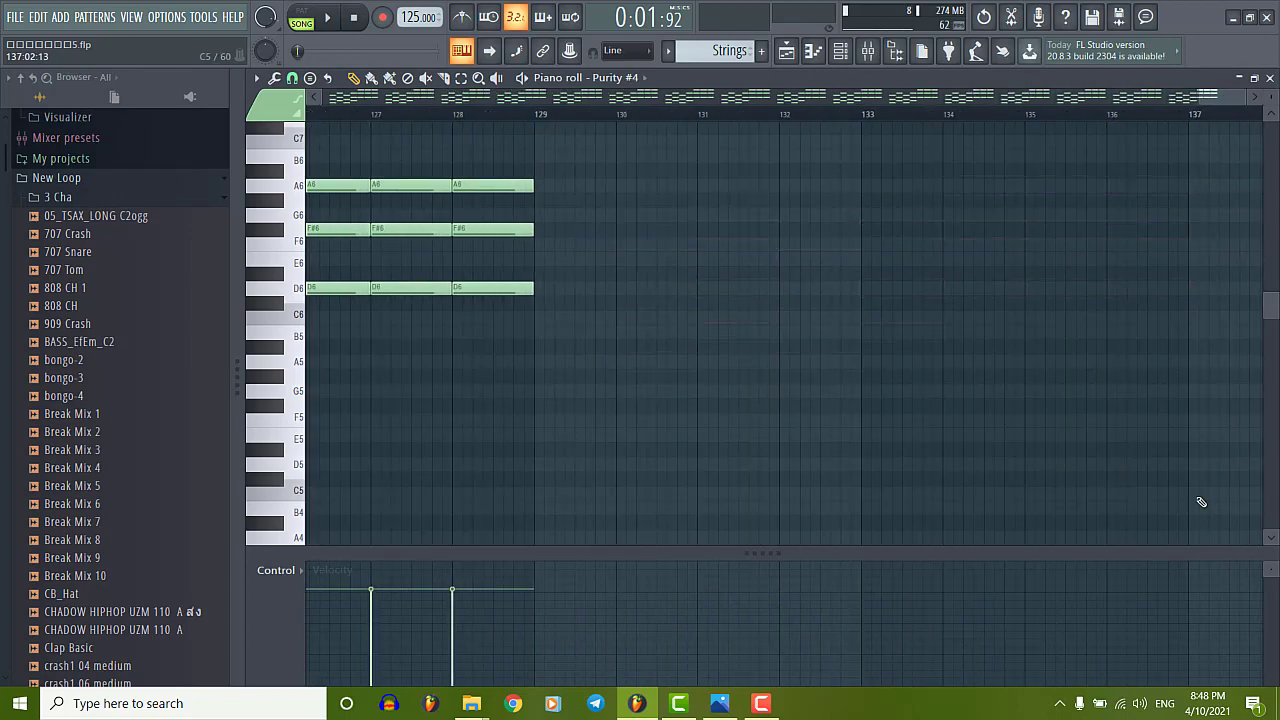
Return to the playlist, check the full arrangement across all seven tracks, and briefly play its opening.
scroll(1157, 331, "left", 5)
left_click(1269, 78)
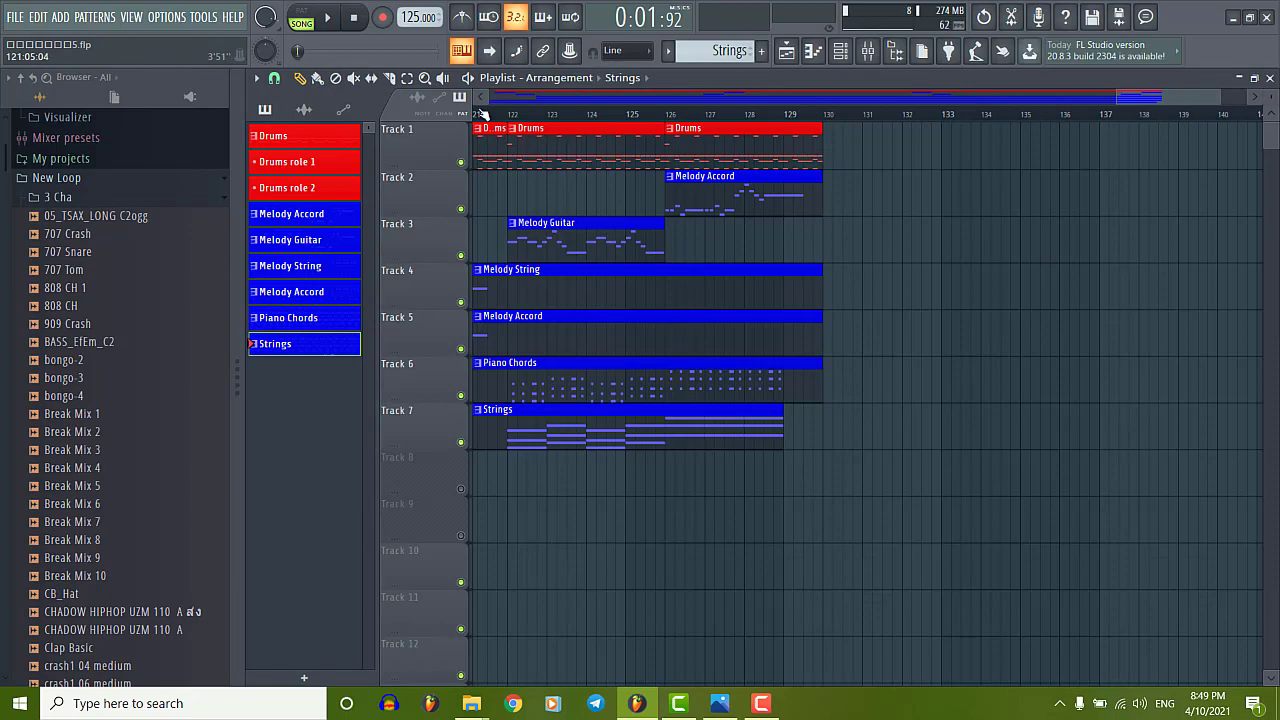
left_click_drag(1082, 96, 948, 100)
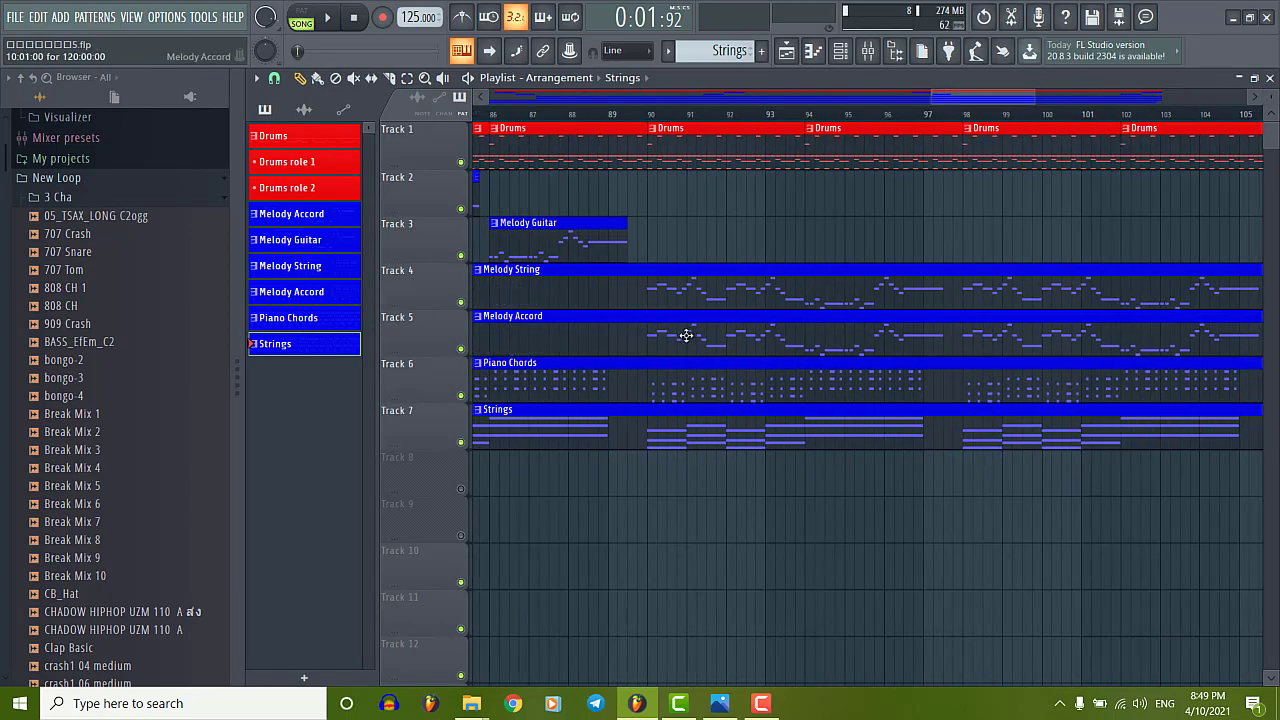
scroll(583, 363, "down", 10)
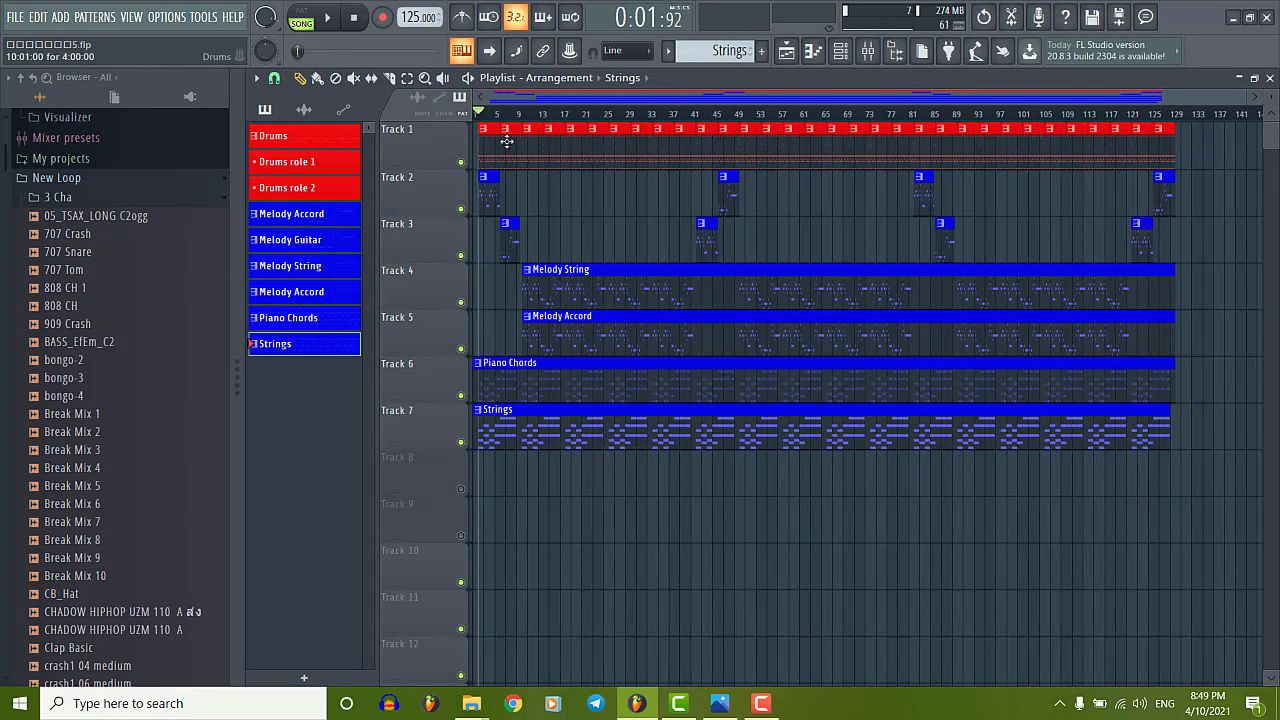
key("space")
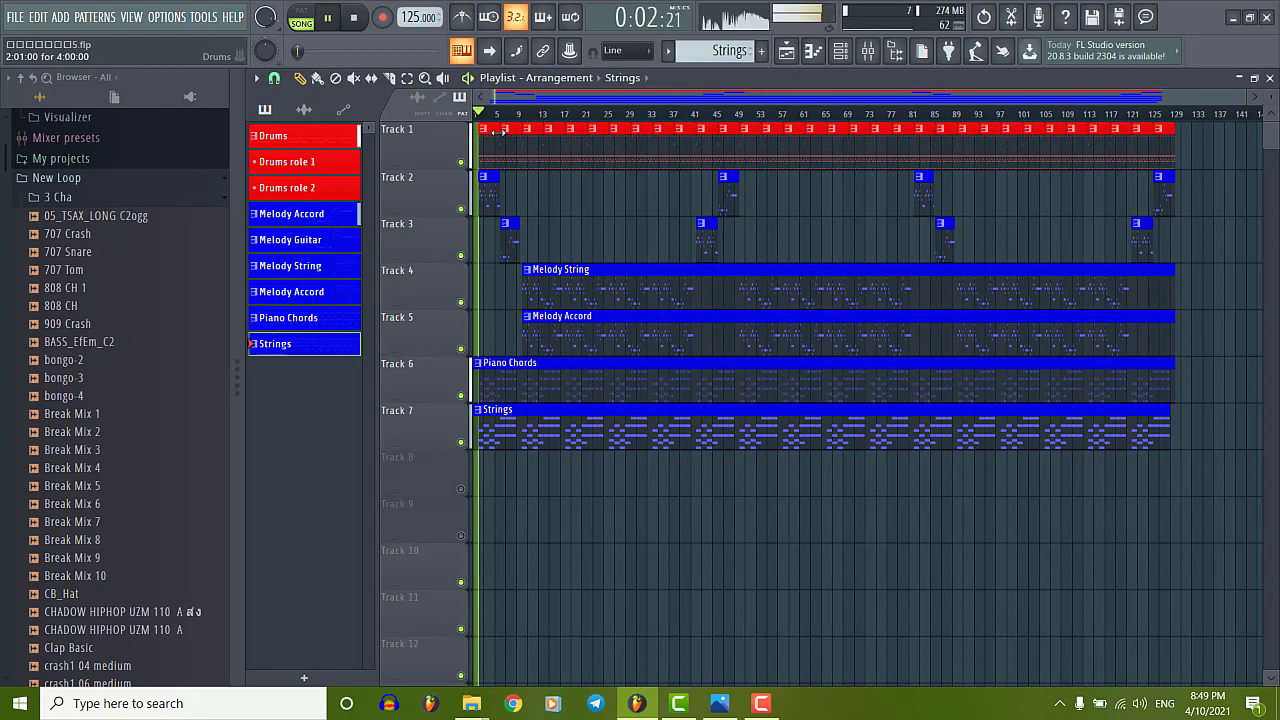
key("space")
Lower the mixer volume of Insert 6 to about -19.8 dB while the song plays.
left_click(572, 381)
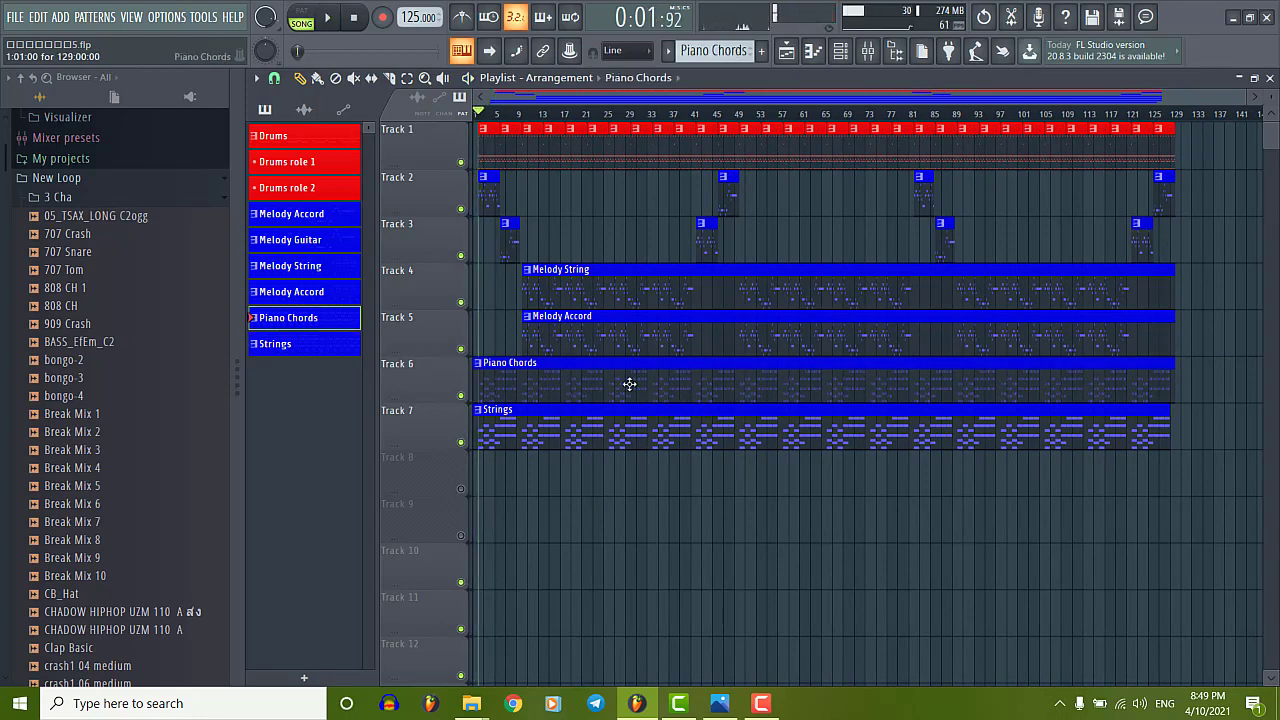
left_click(840, 50)
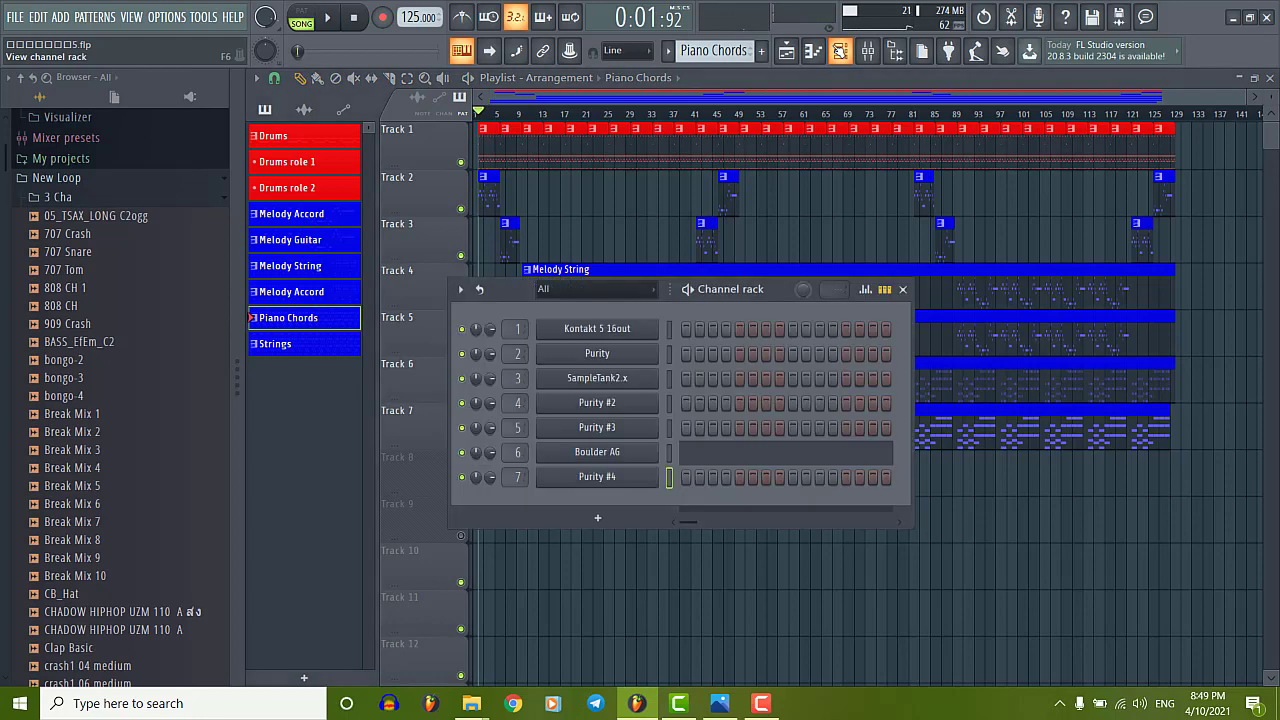
left_click(840, 50)
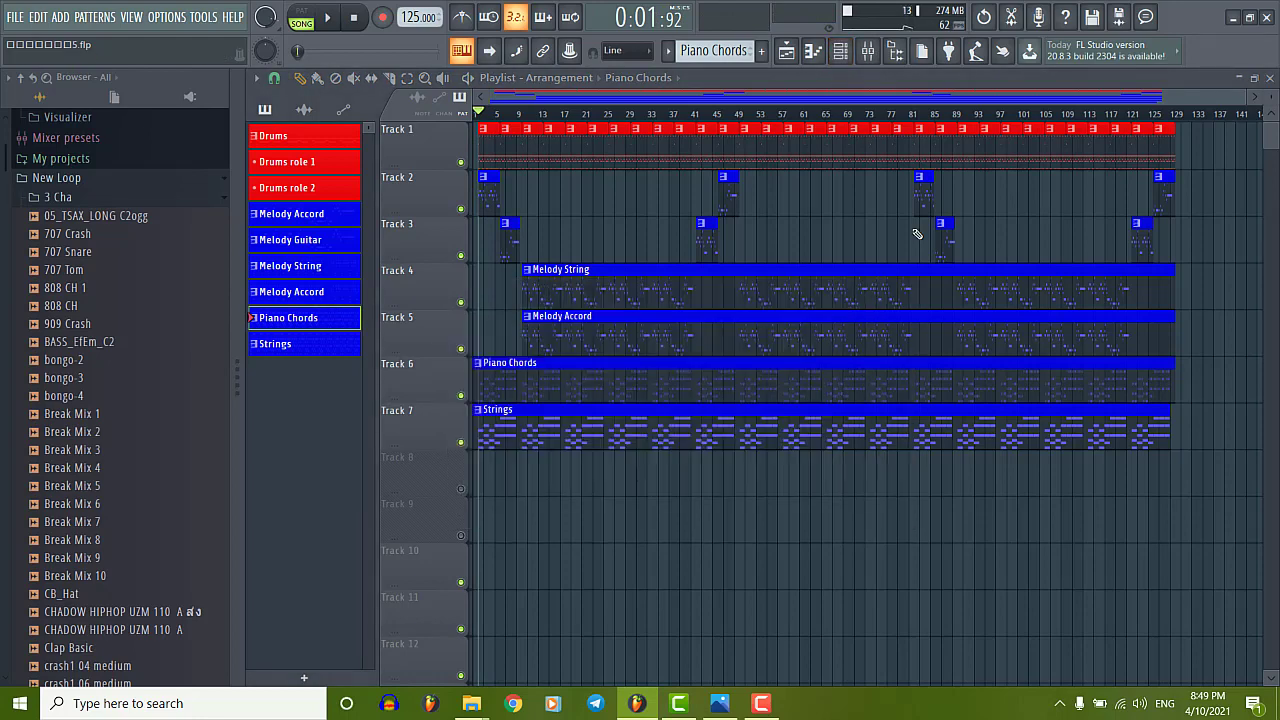
left_click(868, 50)
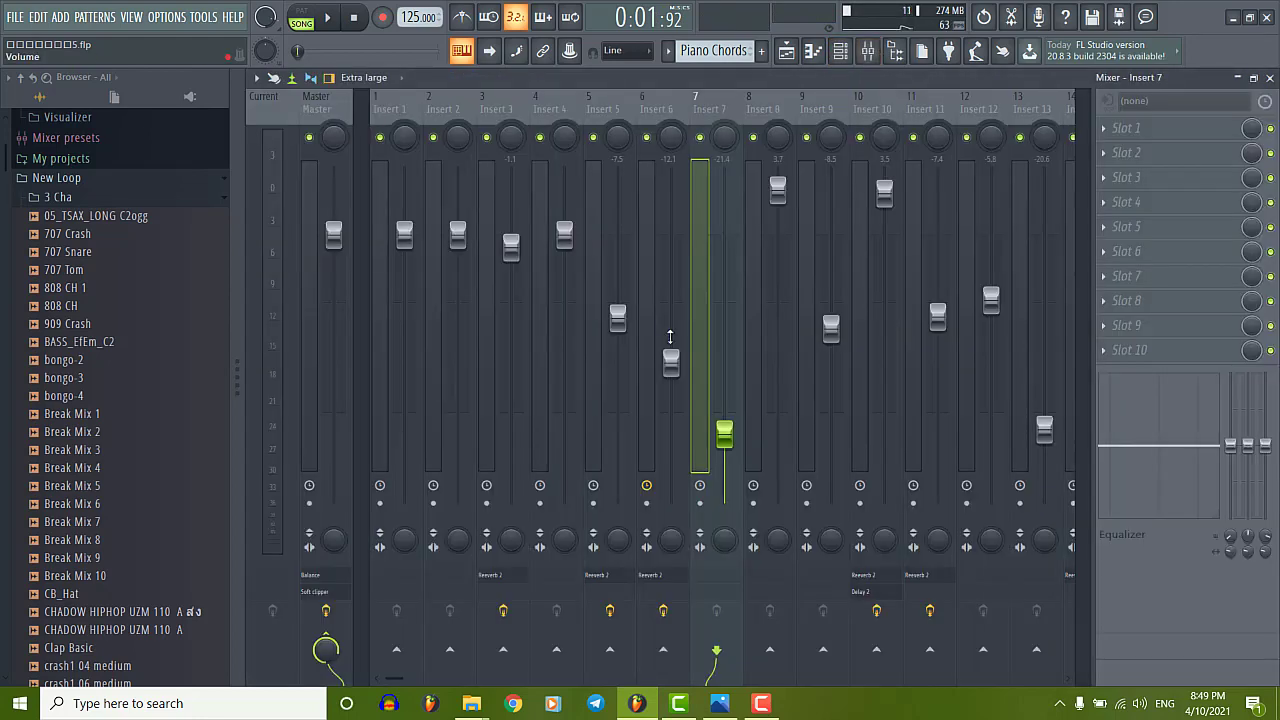
left_click_drag(671, 362, 671, 425)
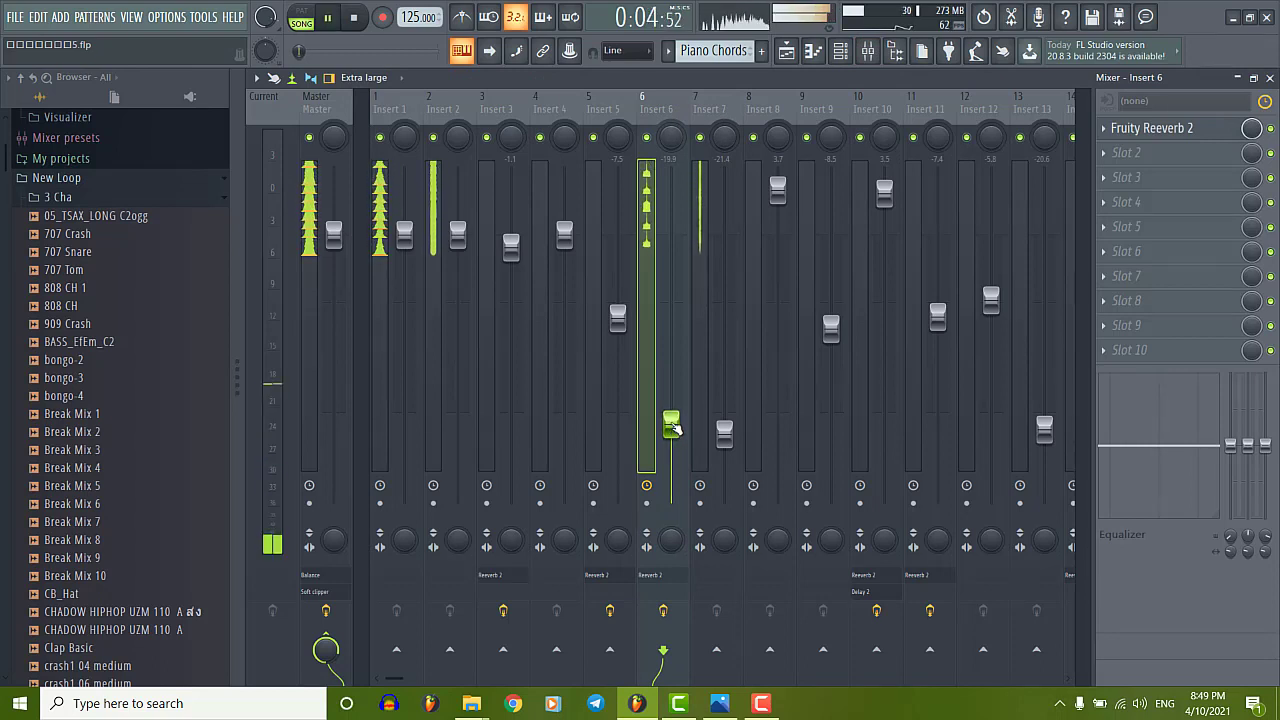
mouse_move(671, 425)
left_mouse_down()
mouse_move(671, 410)
mouse_move(671, 425)
left_mouse_up()
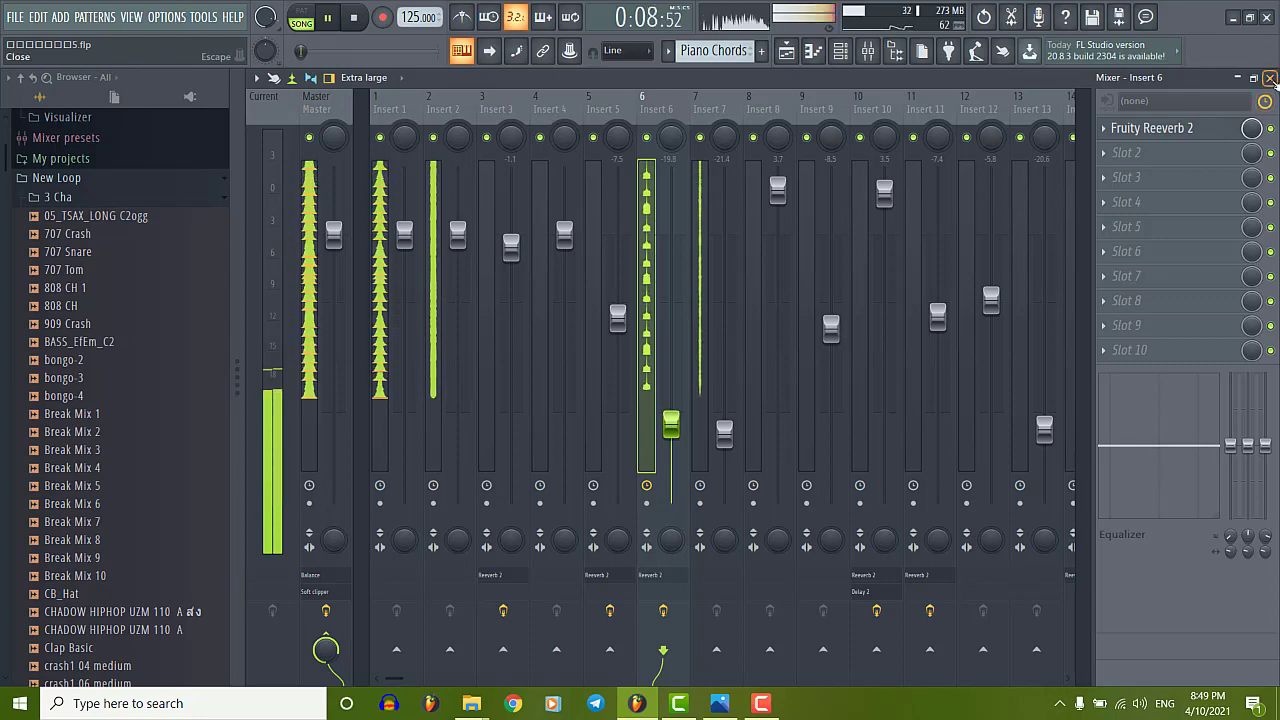
Listen to the arrangement in the playlist while following how the melody, Piano Chords and Strings tracks line up, and stop playback.
key("F5")
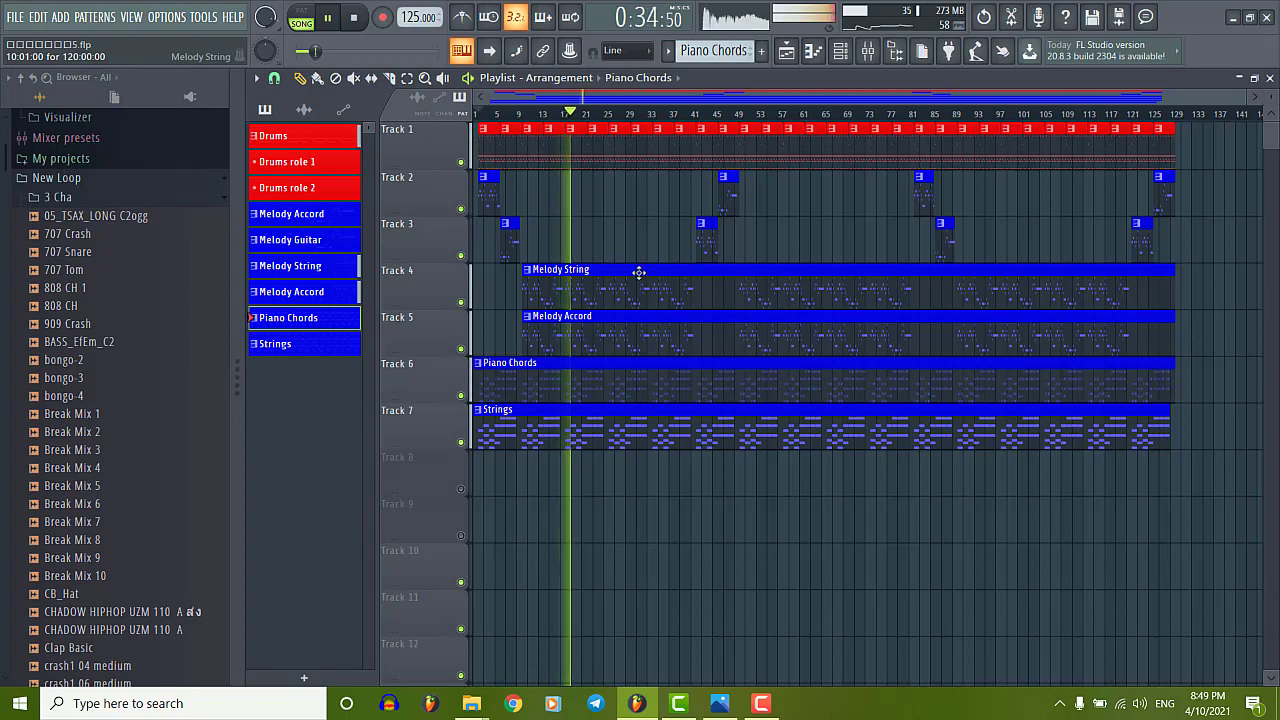
scroll(557, 343, "up", 4)
scroll(558, 343, "up", 3)
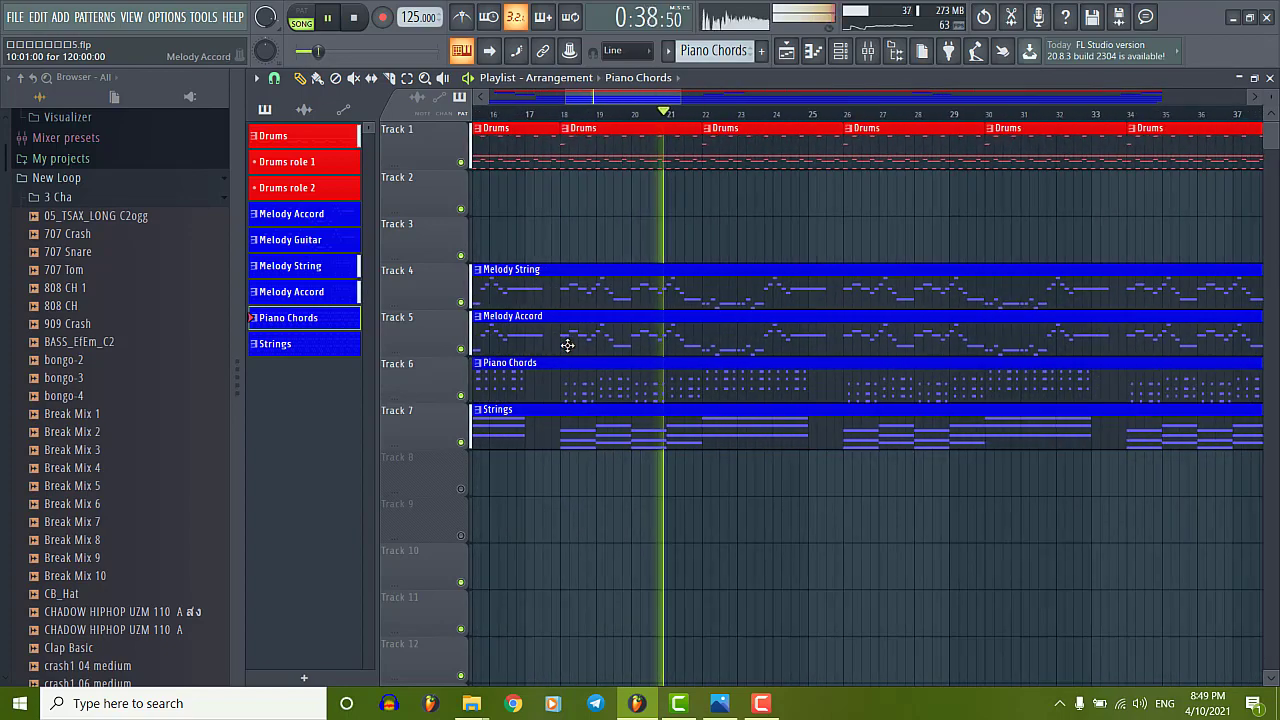
scroll(569, 343, "down", 4)
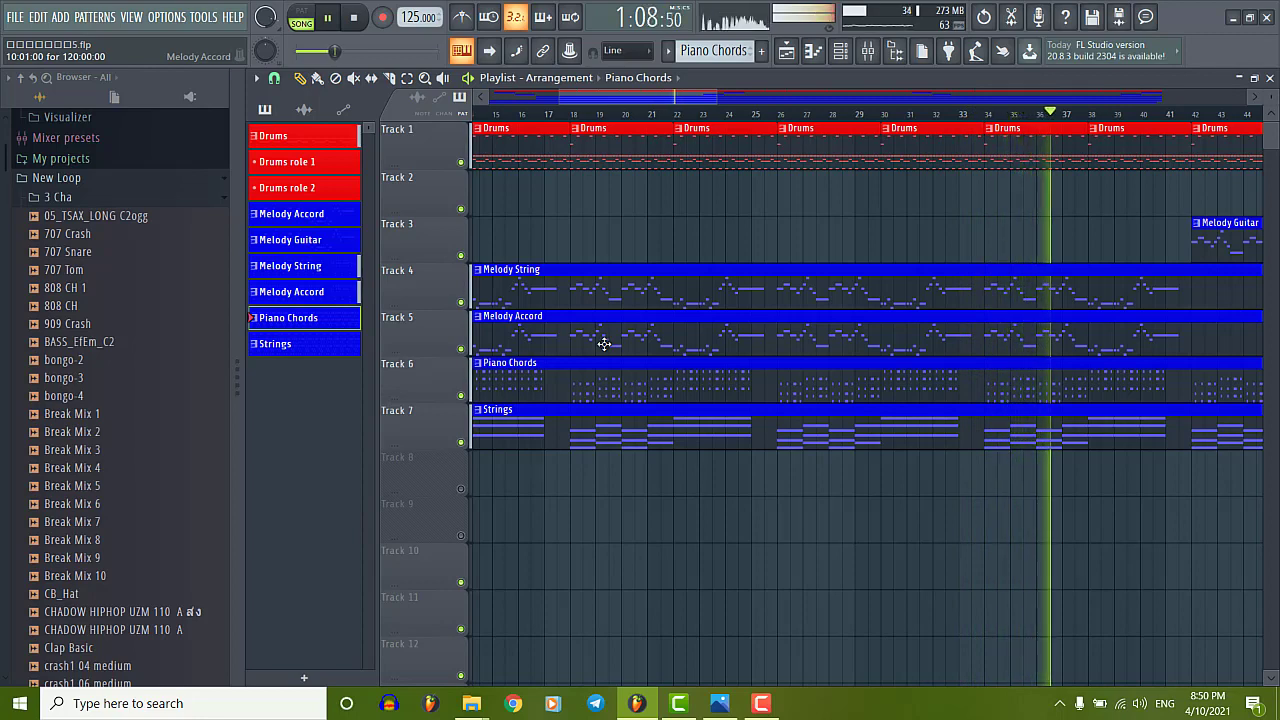
scroll(728, 420, "down", 4)
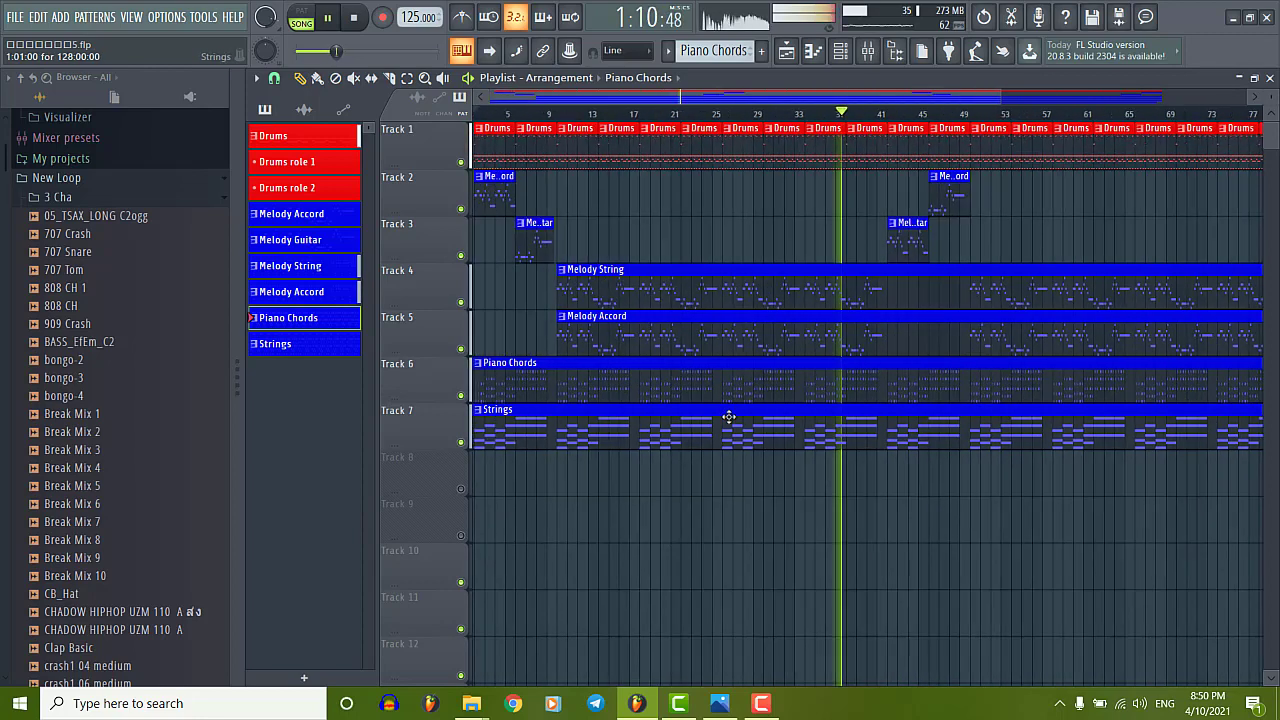
scroll(834, 288, "up", 2)
scroll(834, 289, "up", 2)
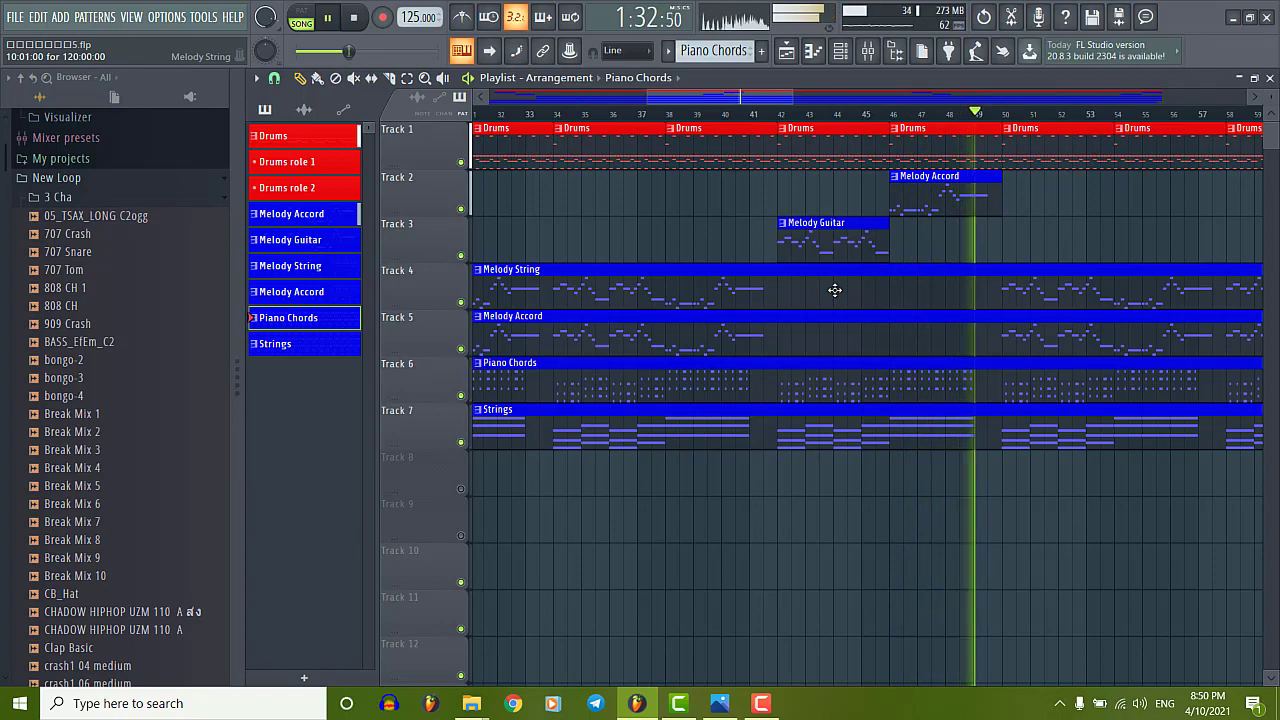
scroll(808, 400, "down", 8)
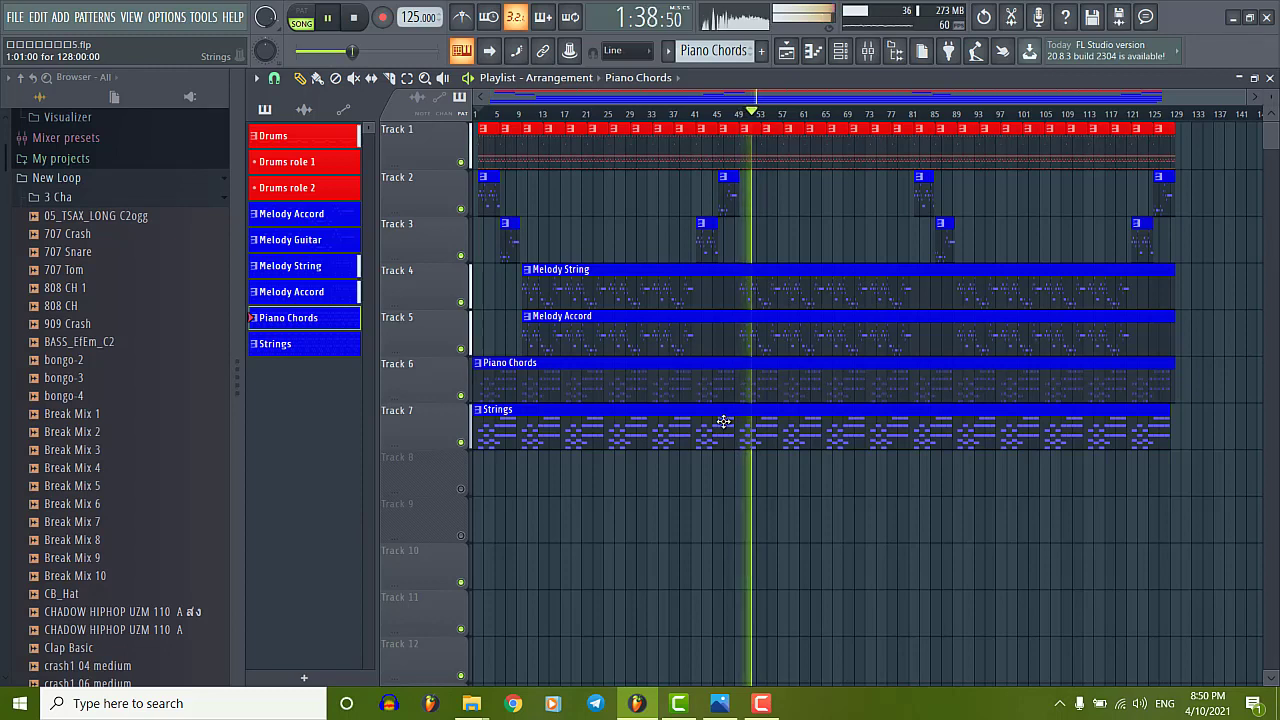
key("space")
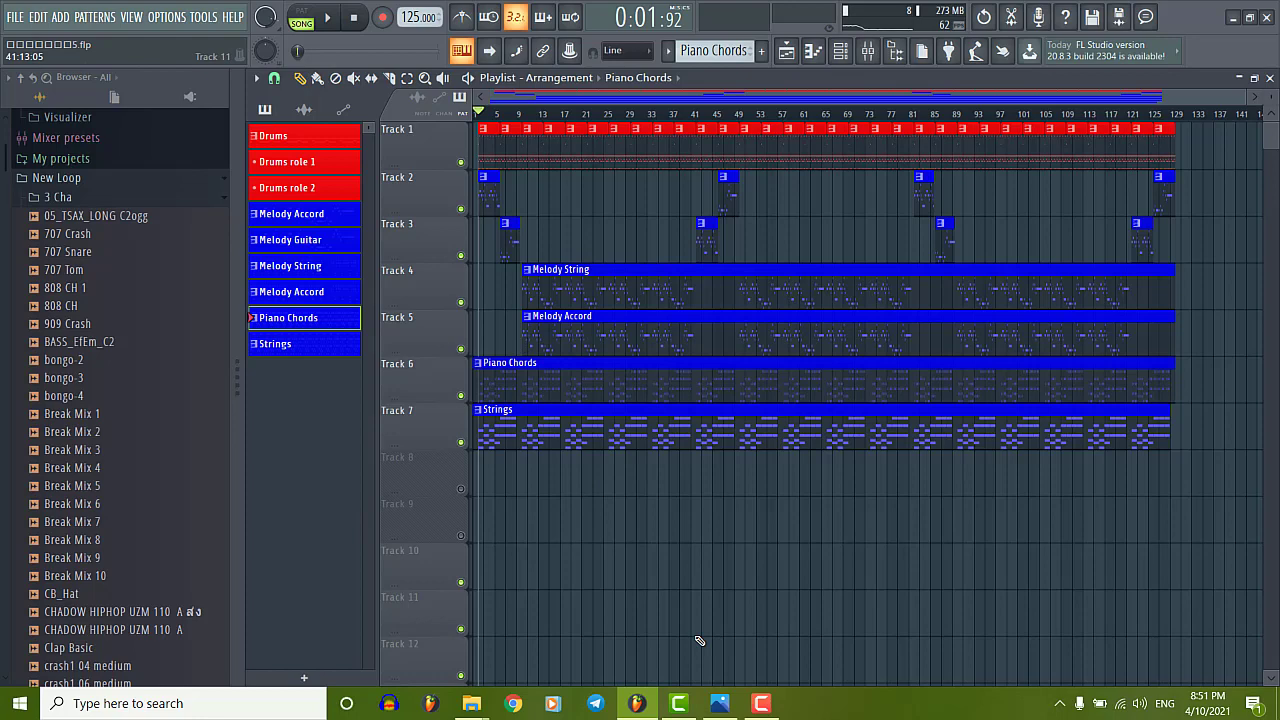
Collapse the 3 Cha sample folder under New Loop in the browser.
left_click(224, 217)
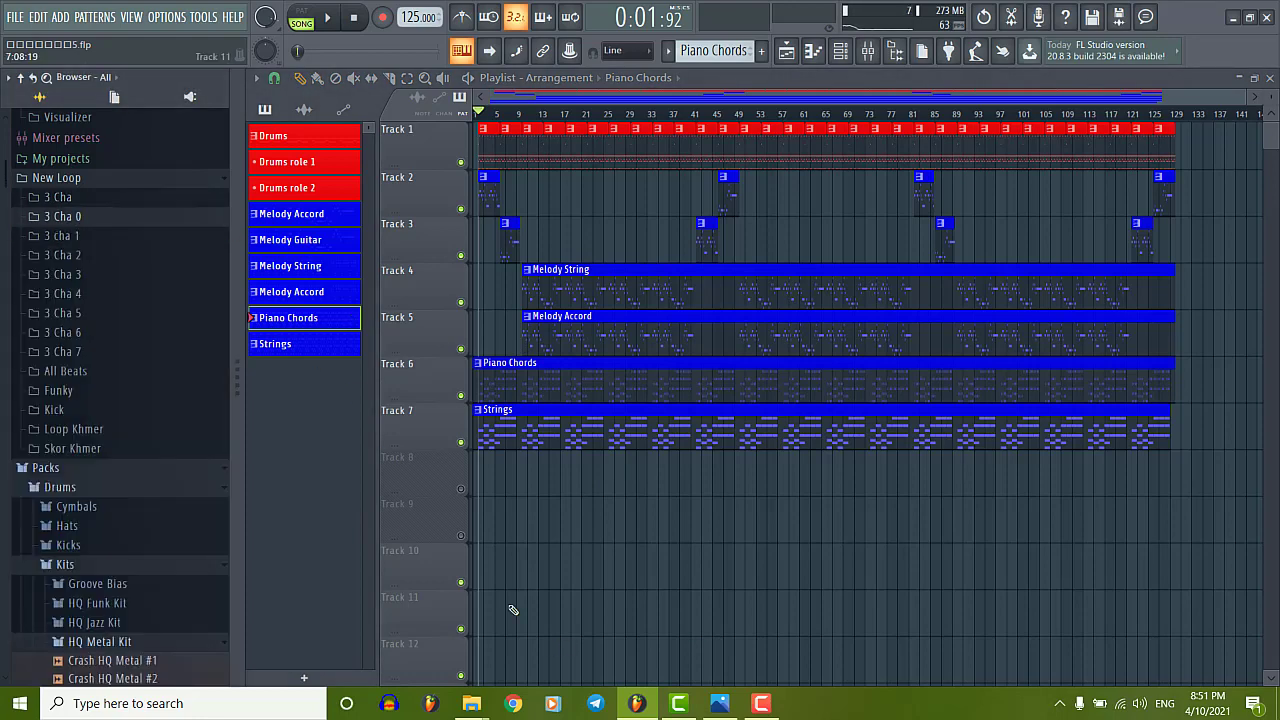